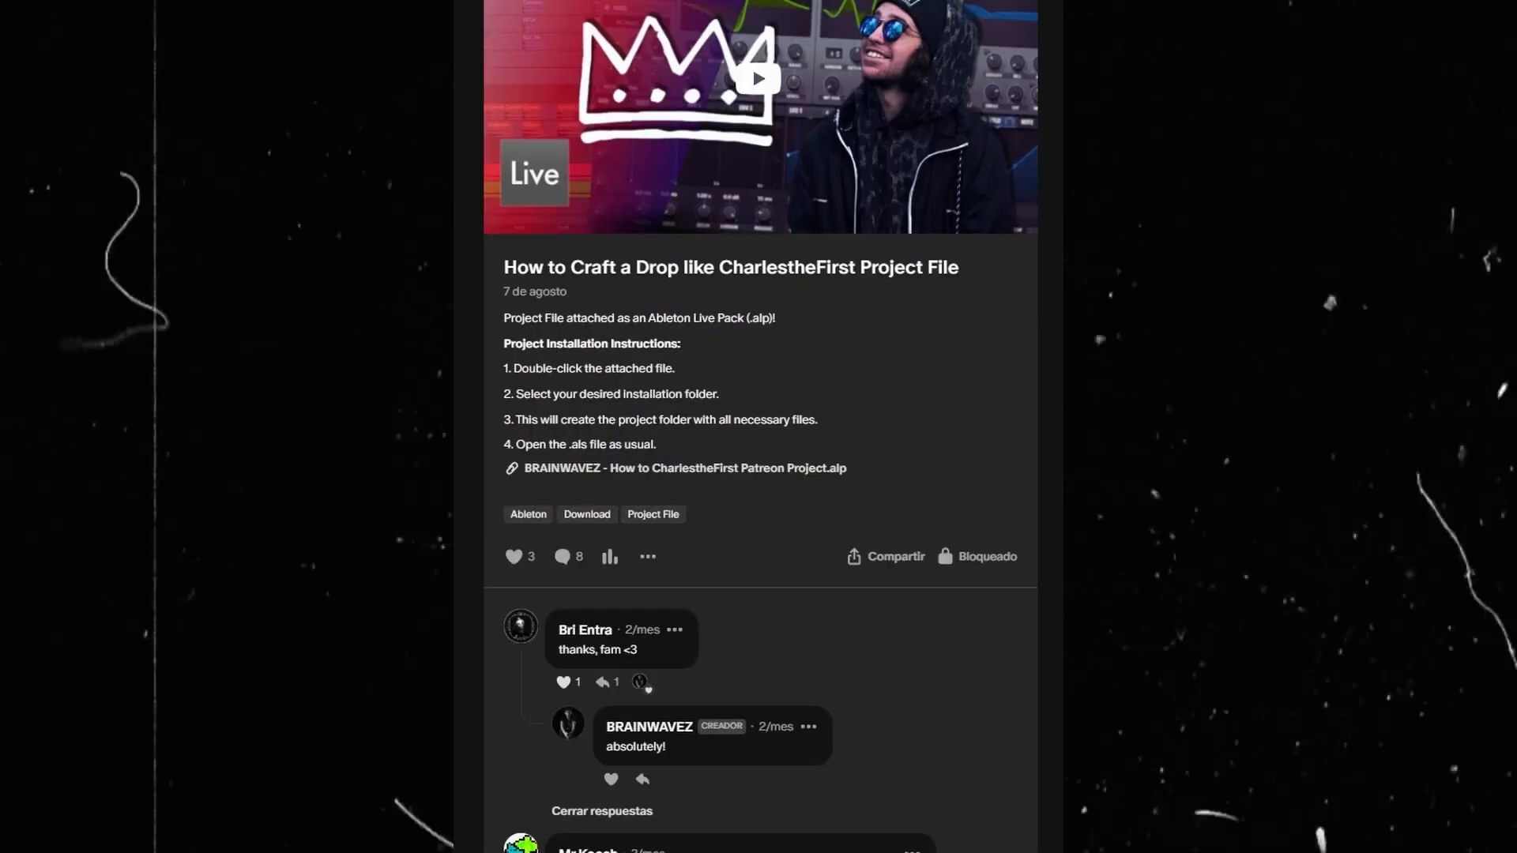
scroll(755, 267, down, 20)
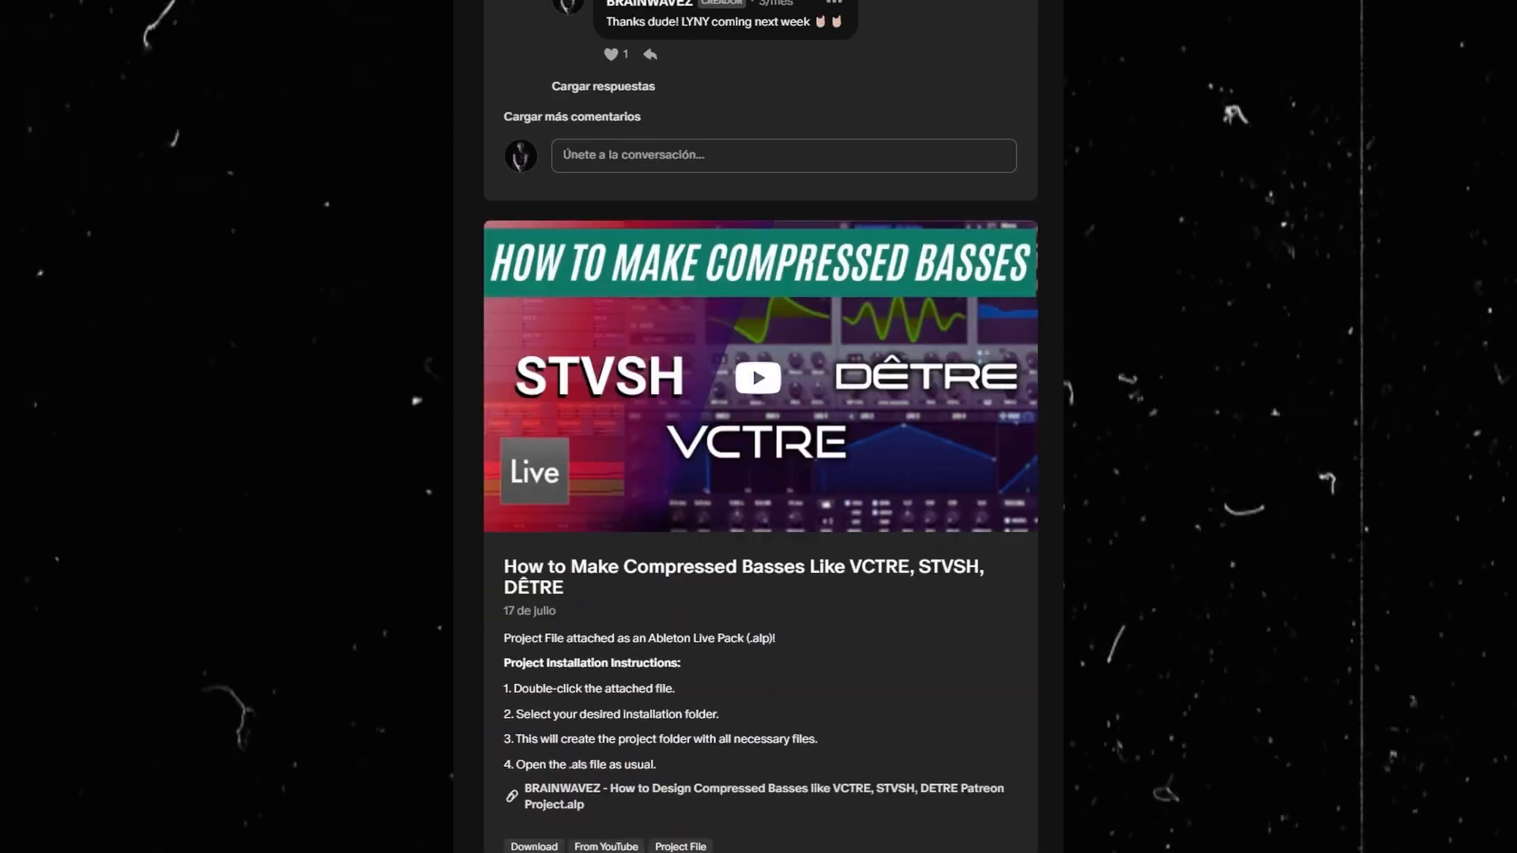
scroll(761, 426, down, 15)
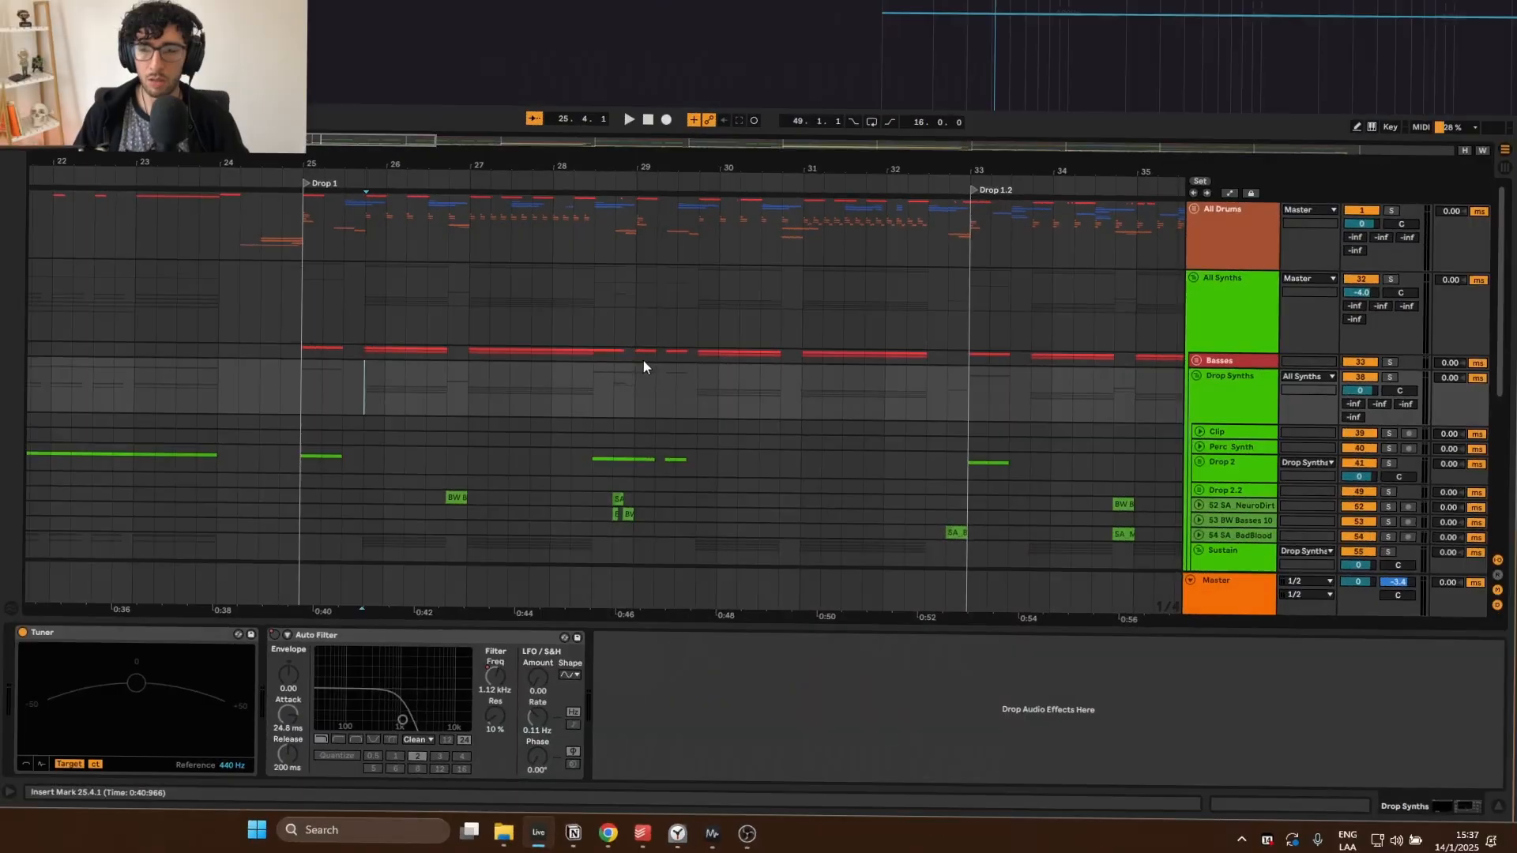
Step: Unfold the Basses group, select the Sub clip at bar 25.4, show its Hip-Hop Sub Bass instrument and play the track soloed
scroll(643, 360, down, 1)
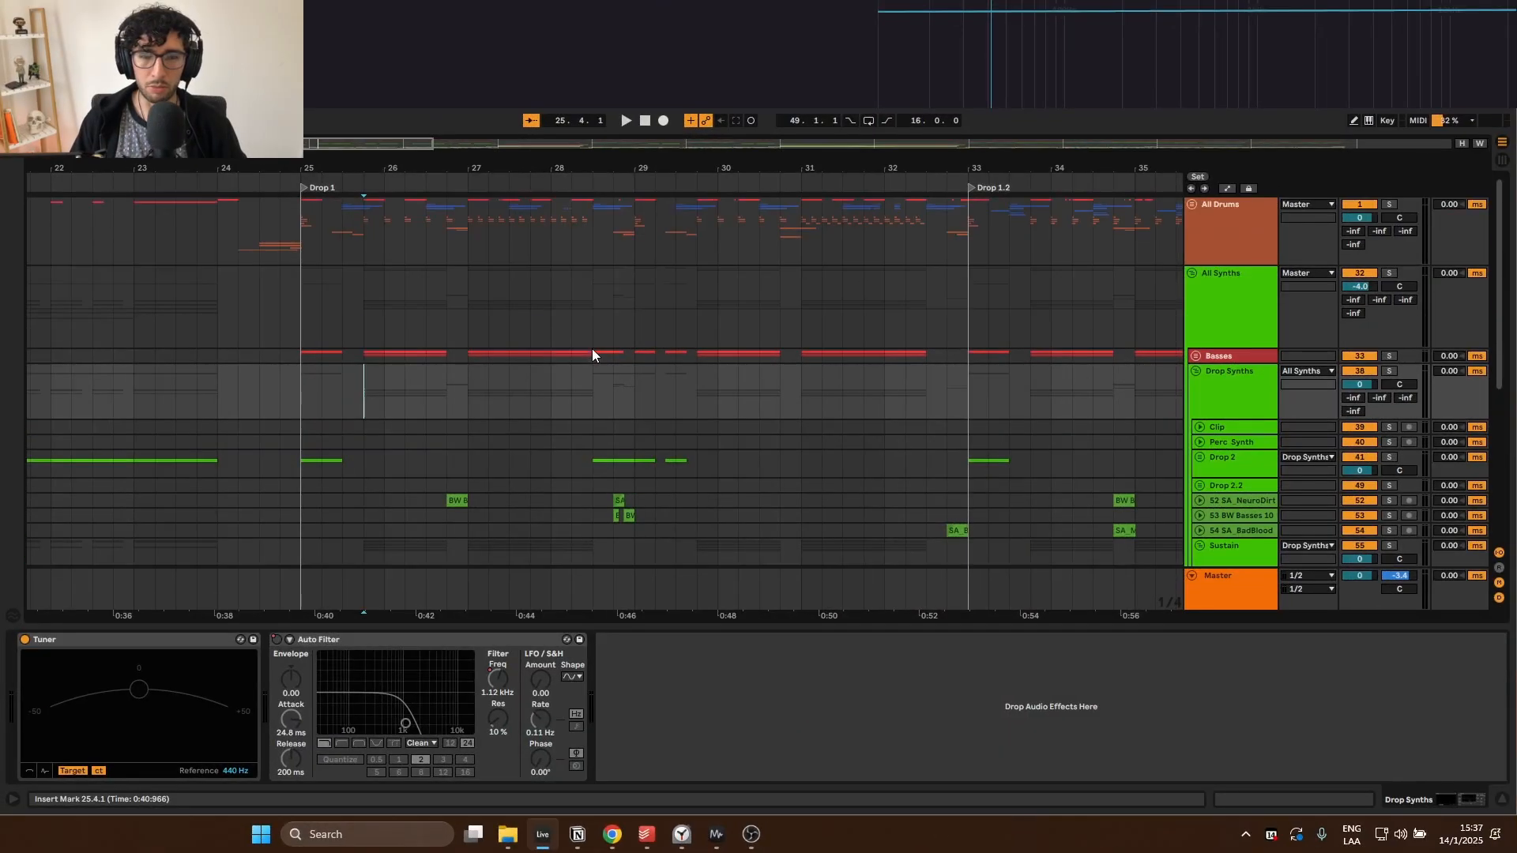
scroll(593, 354, down, 5)
scroll(807, 391, up, 3)
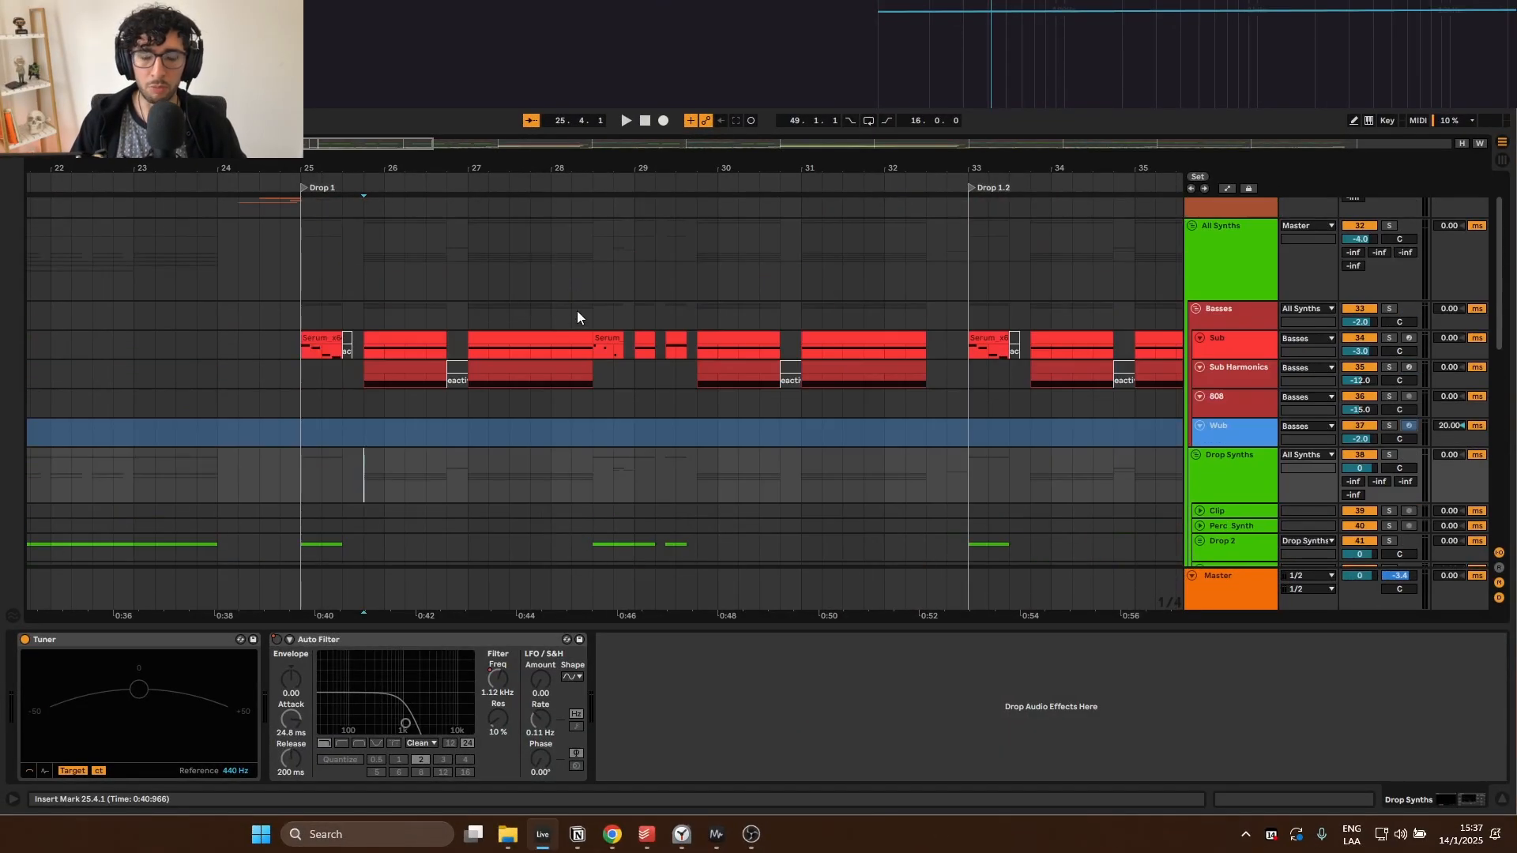
click(366, 337)
scroll(561, 336, left, 3)
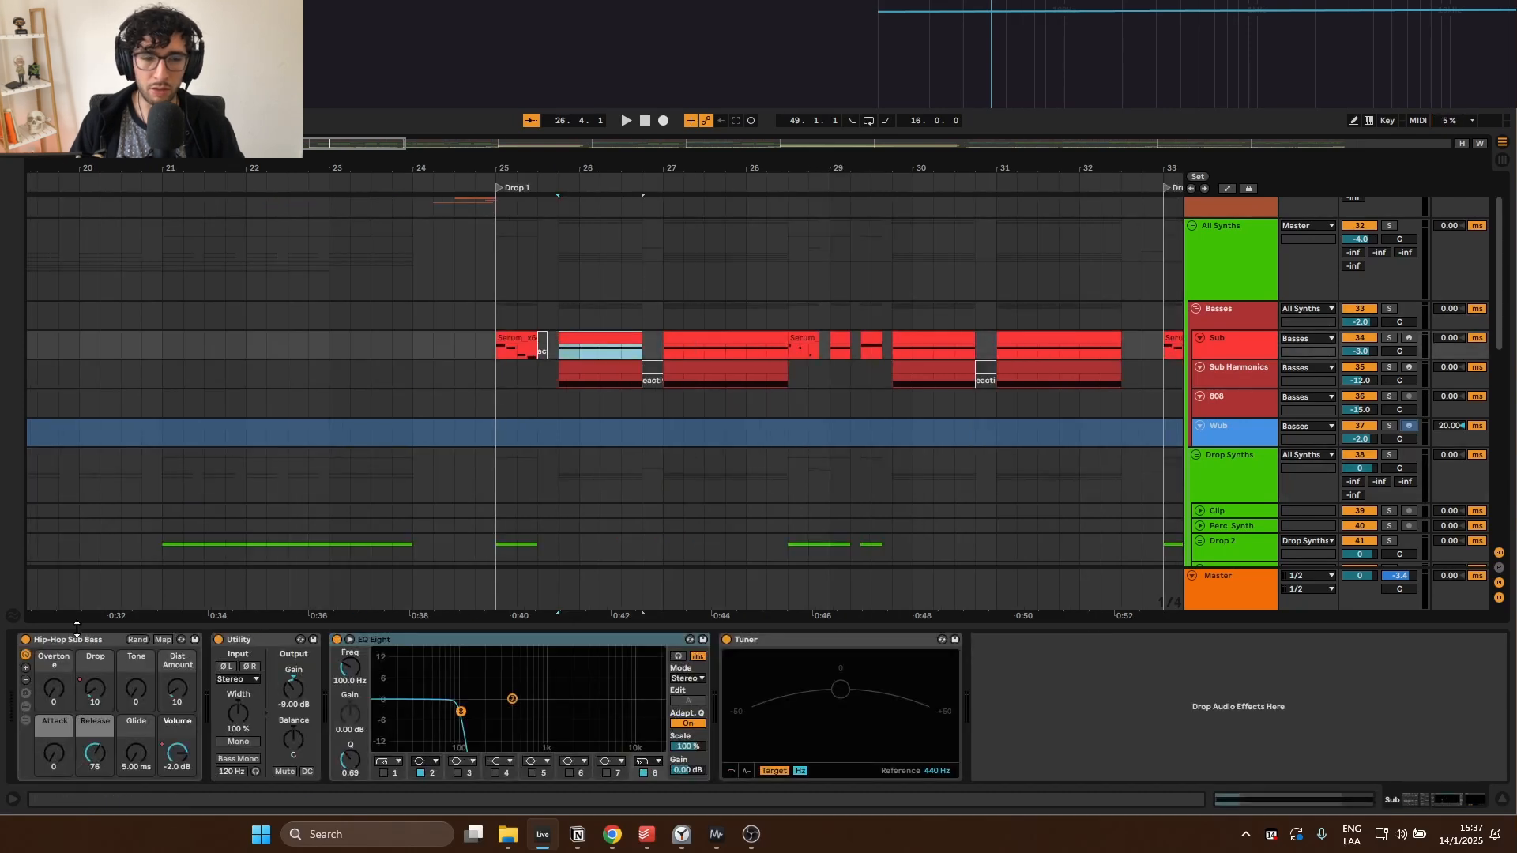
click(40, 659)
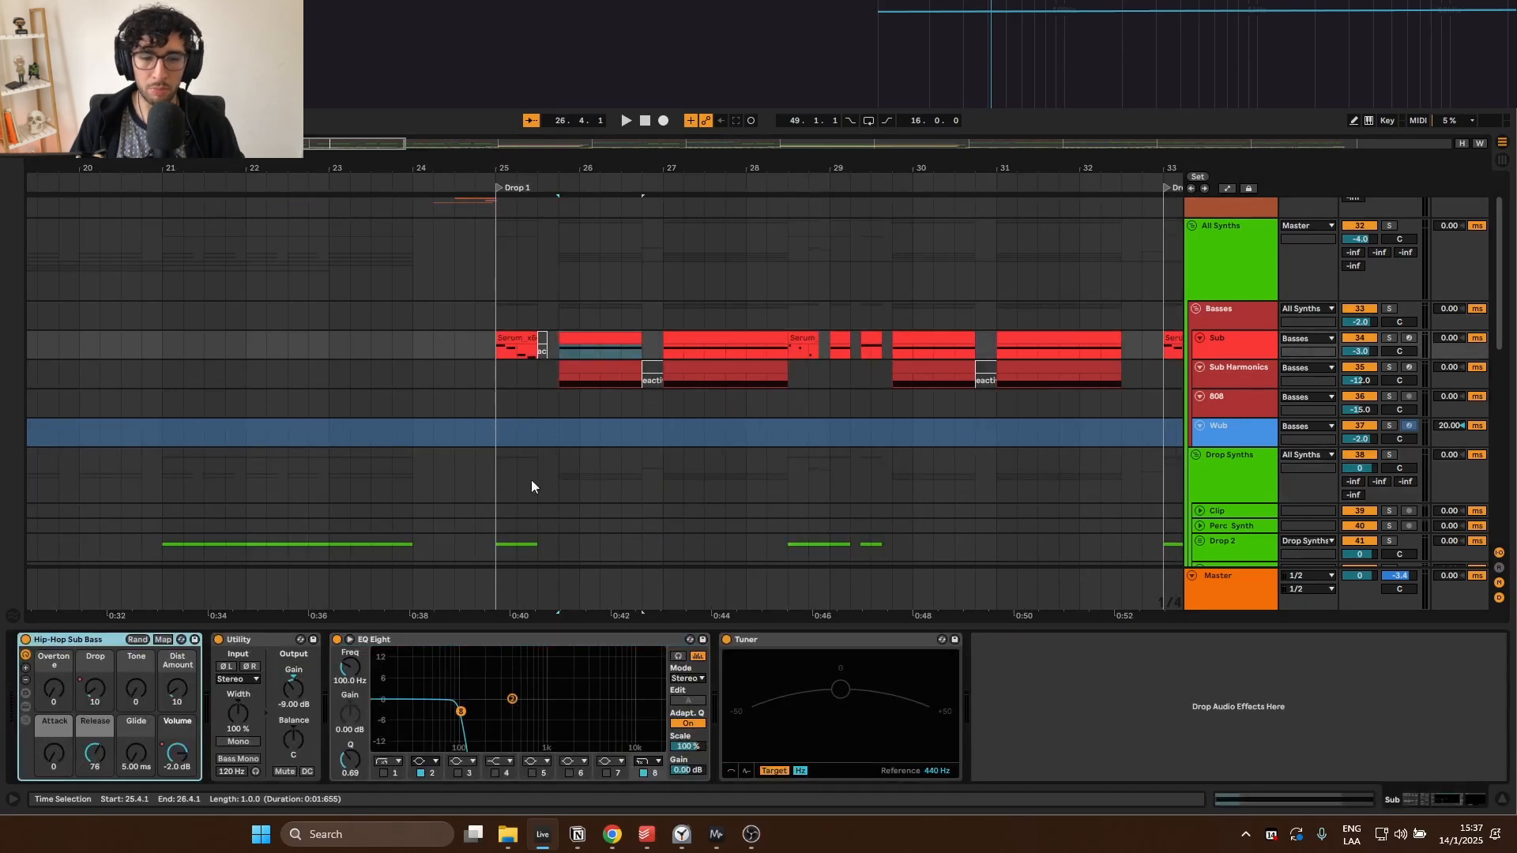
key(space)
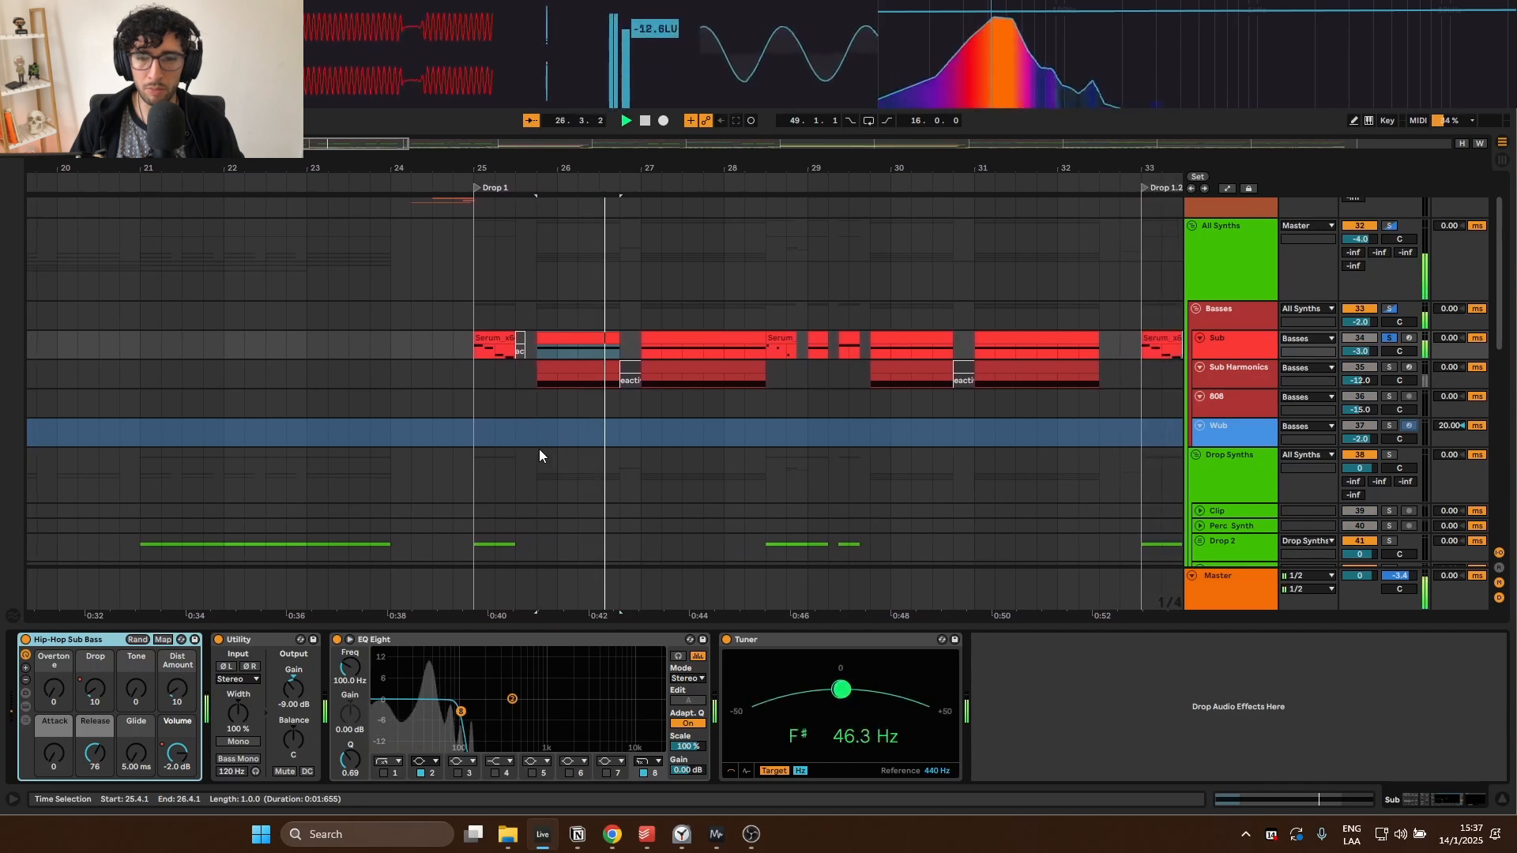
Step: Solo the Sub Harmonics track and examine its Hip-Hop Sub Bass, Amp and Erosion devices
click(517, 368)
key(s)
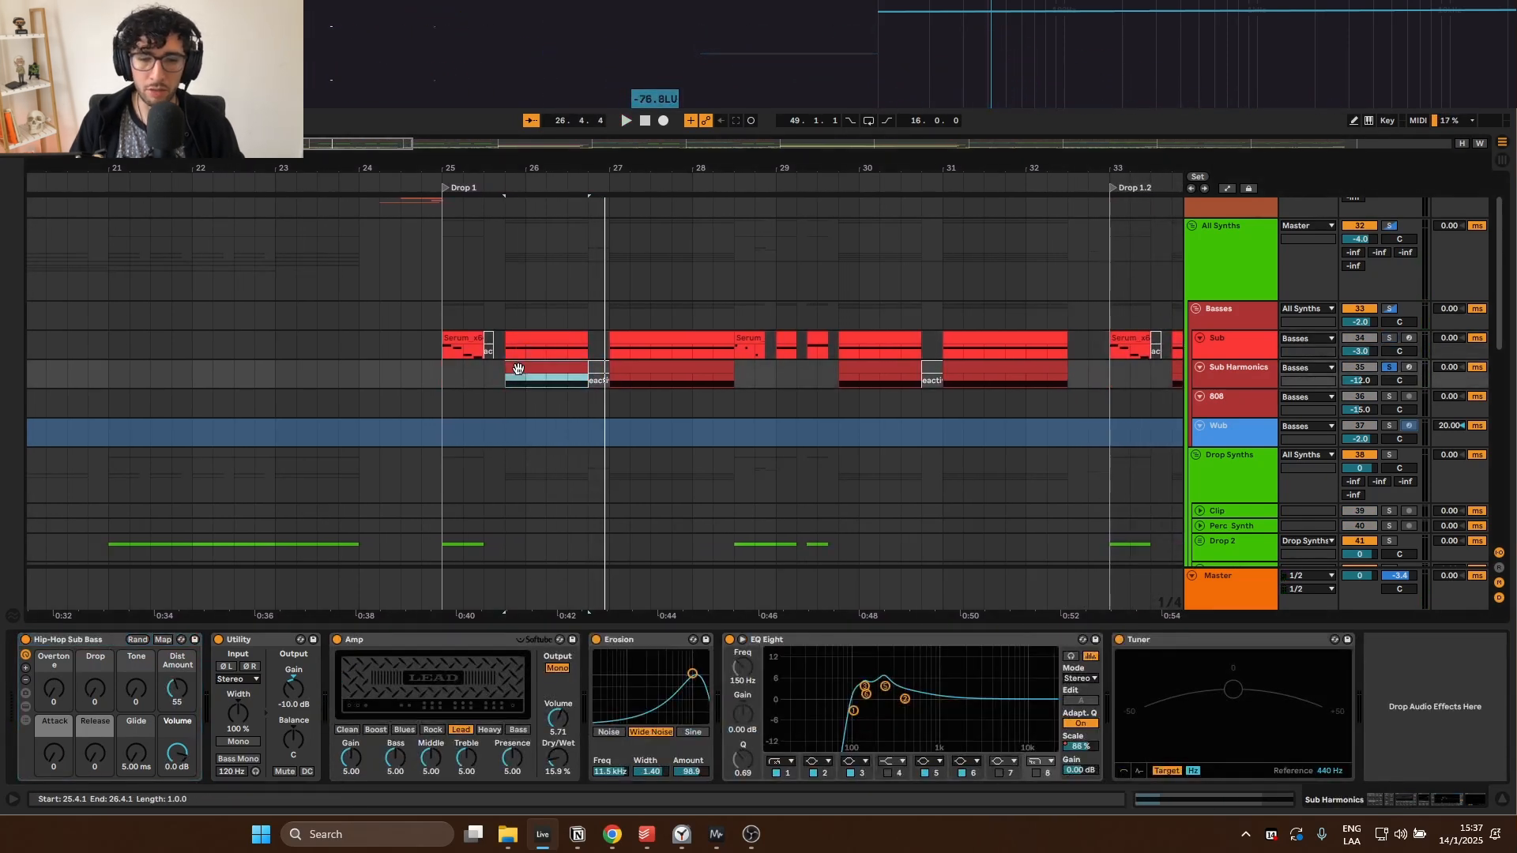
click(83, 637)
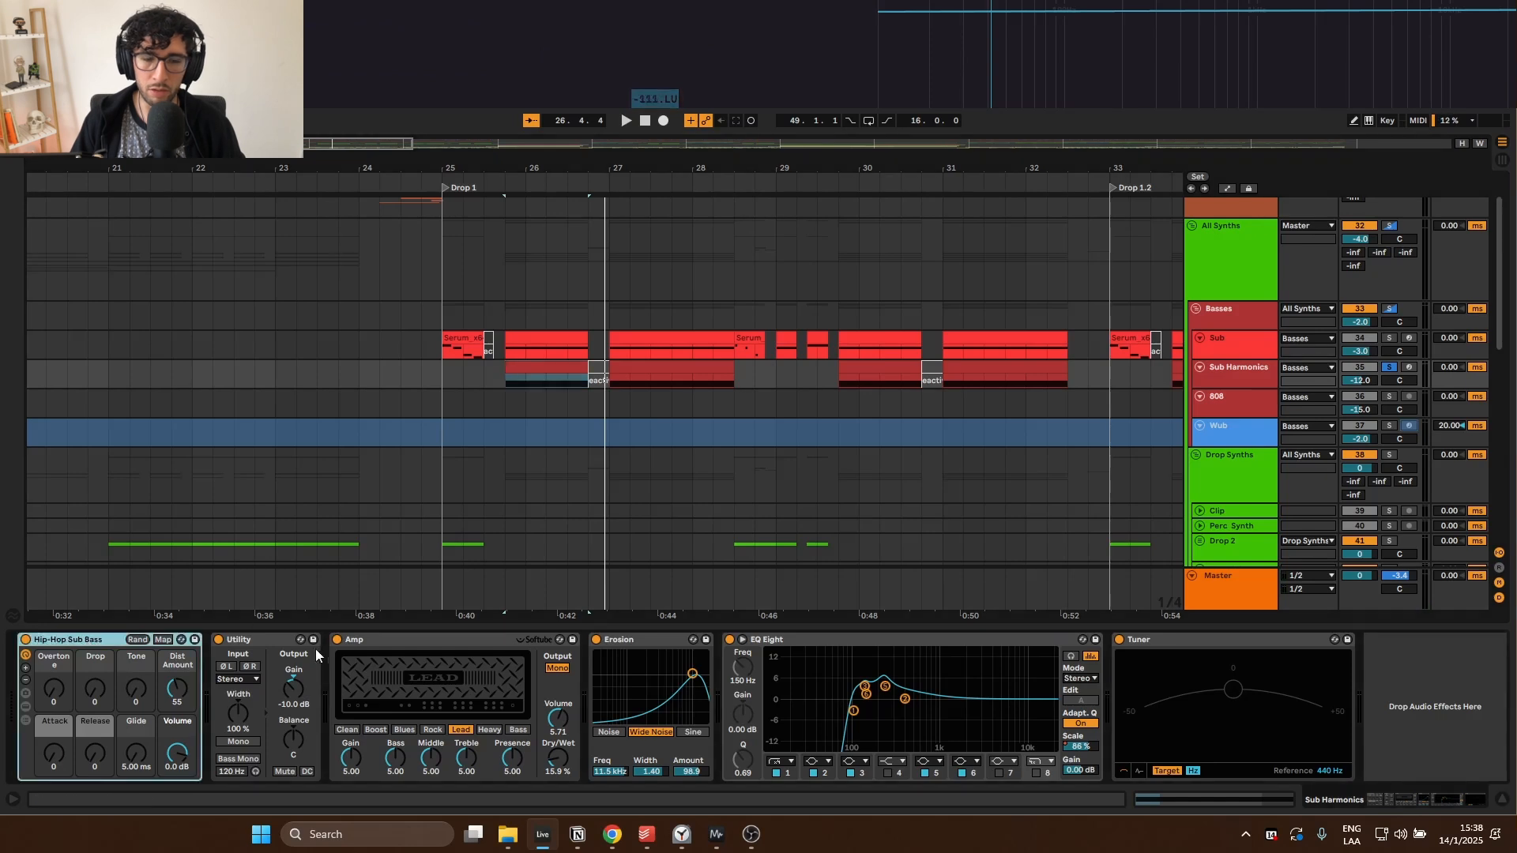
click(381, 643)
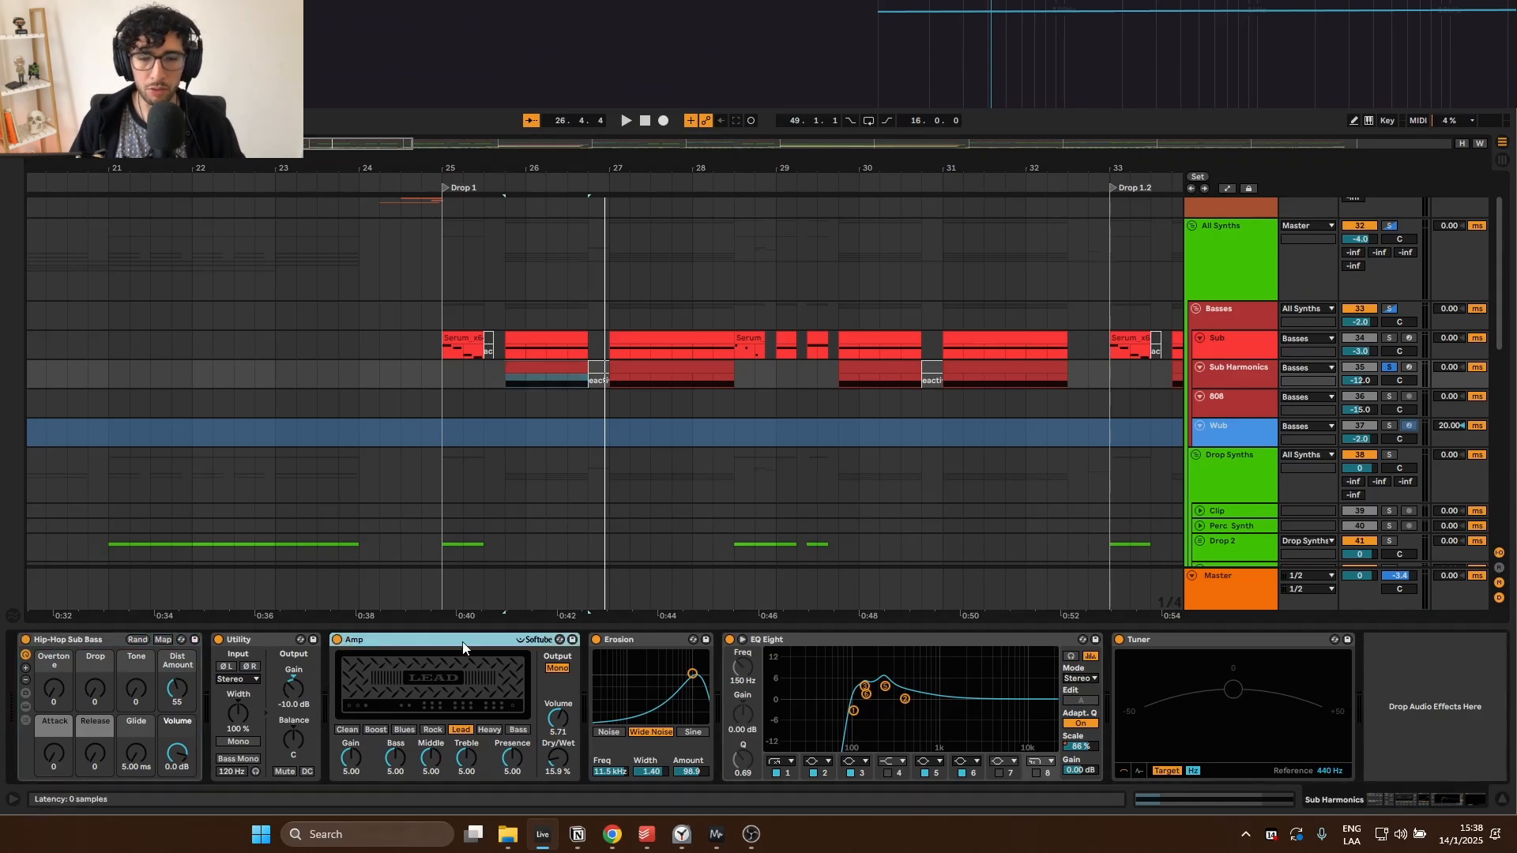
click(638, 638)
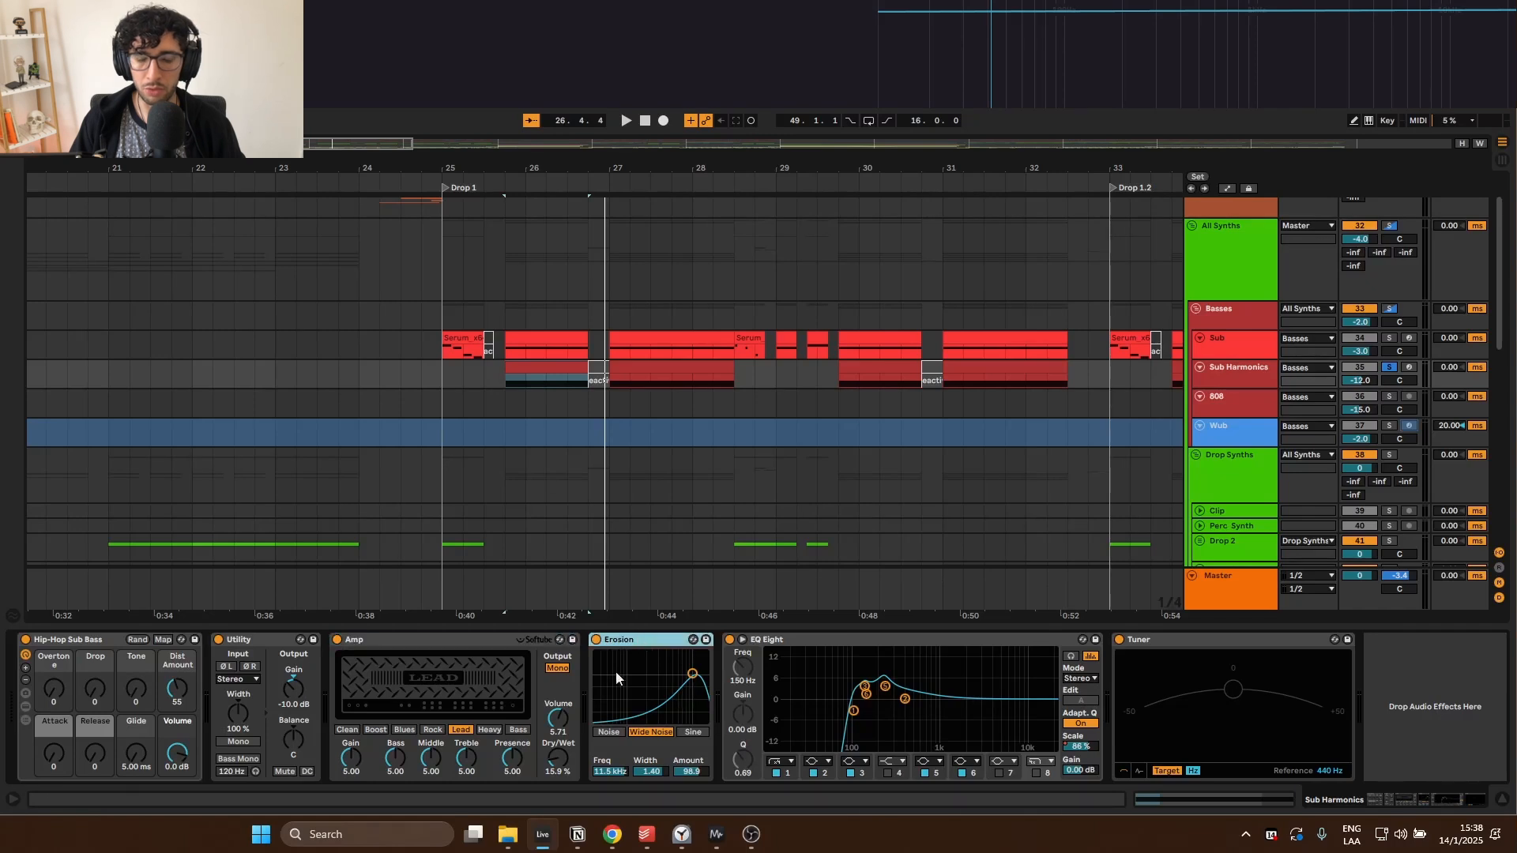
Step: Examine the boosted low-frequency bands in the Sub Harmonics EQ Eight and play the soloed track
click(836, 696)
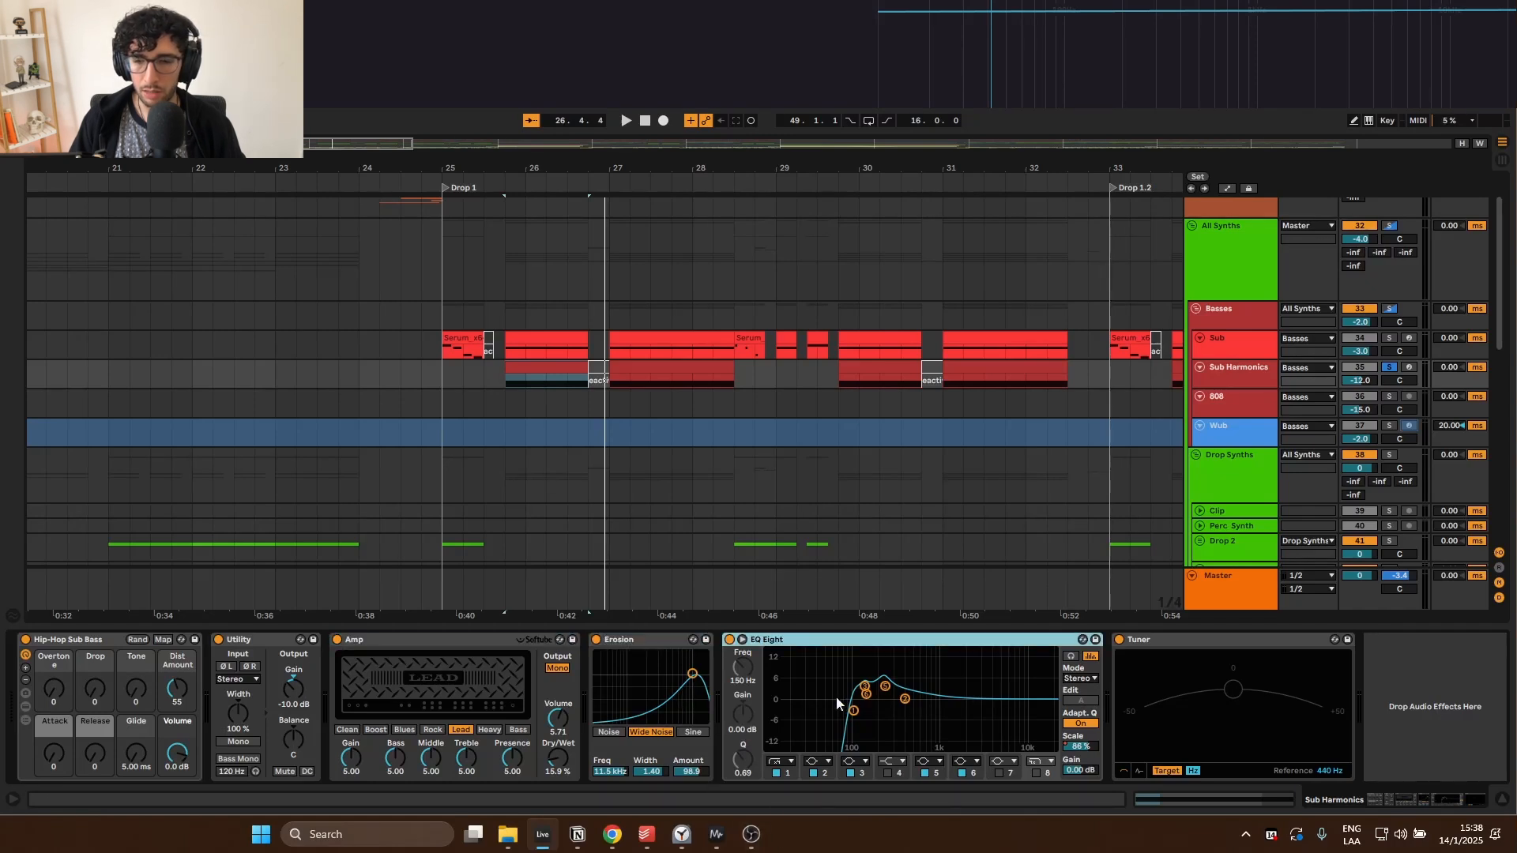
click(864, 688)
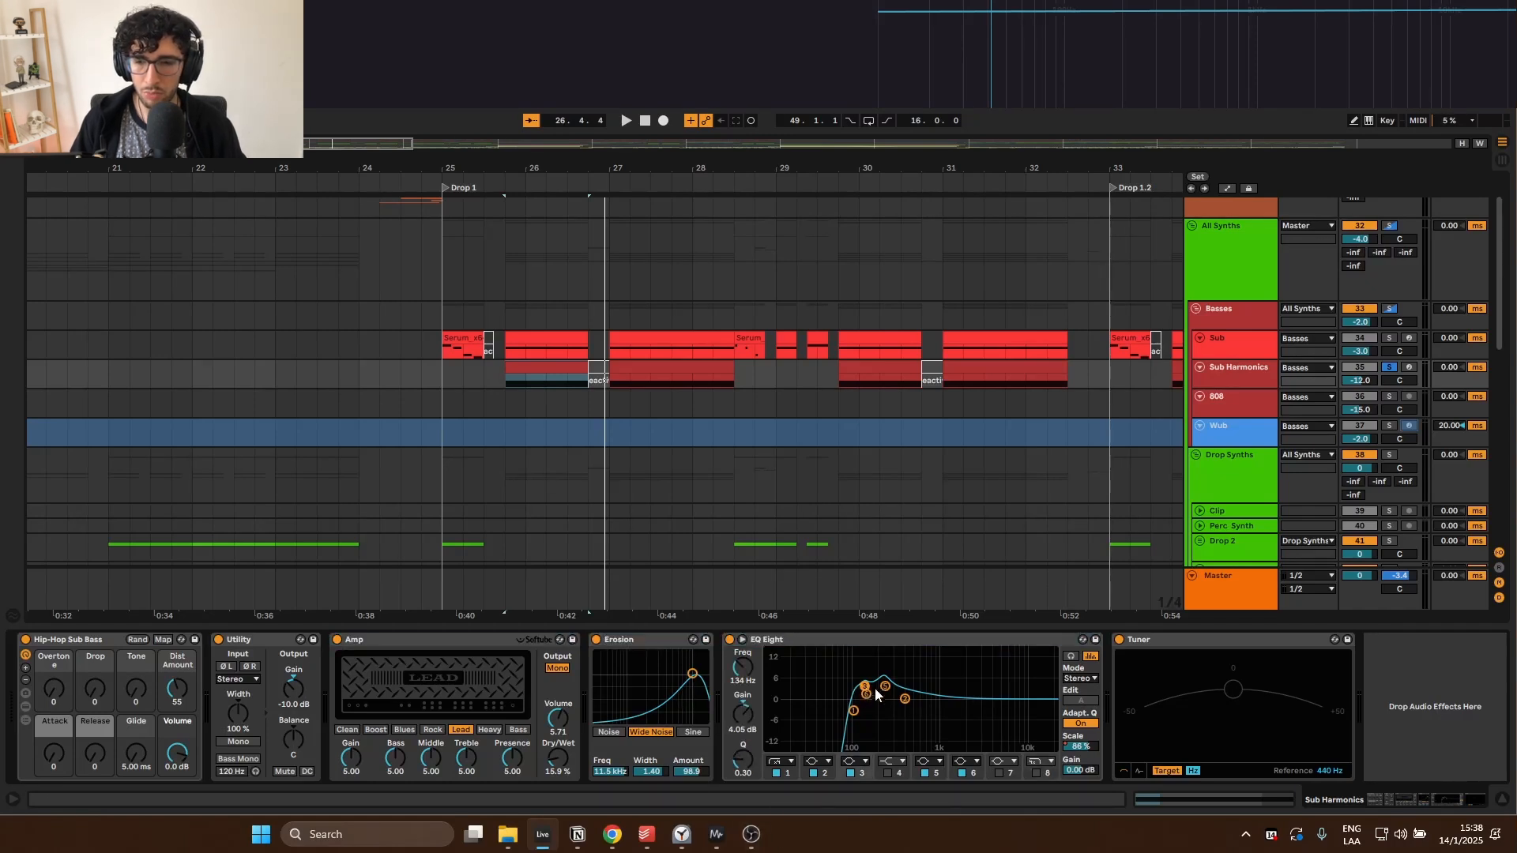
click(885, 686)
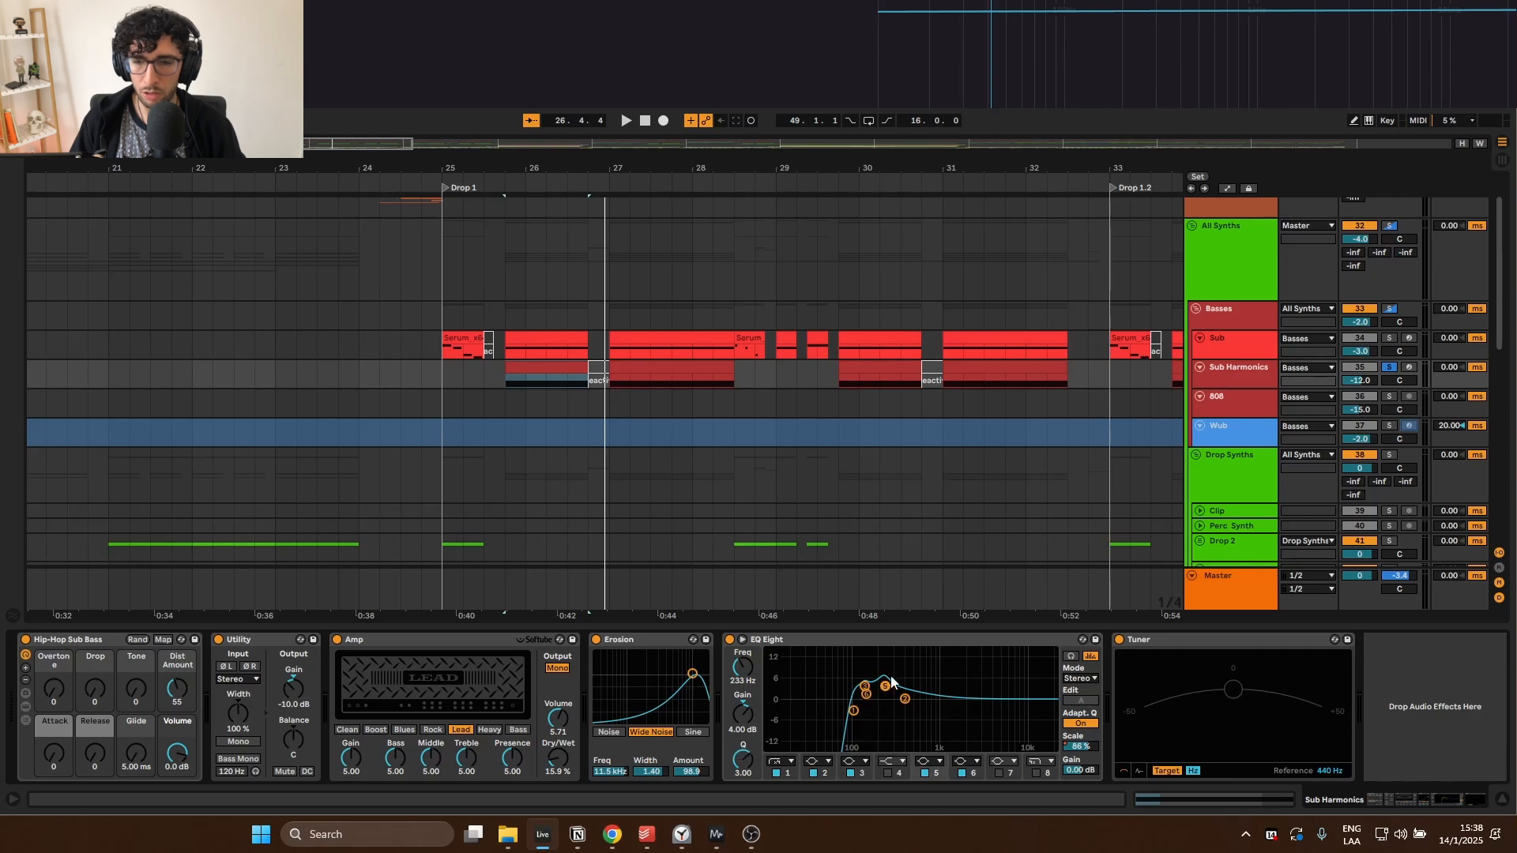
key(space)
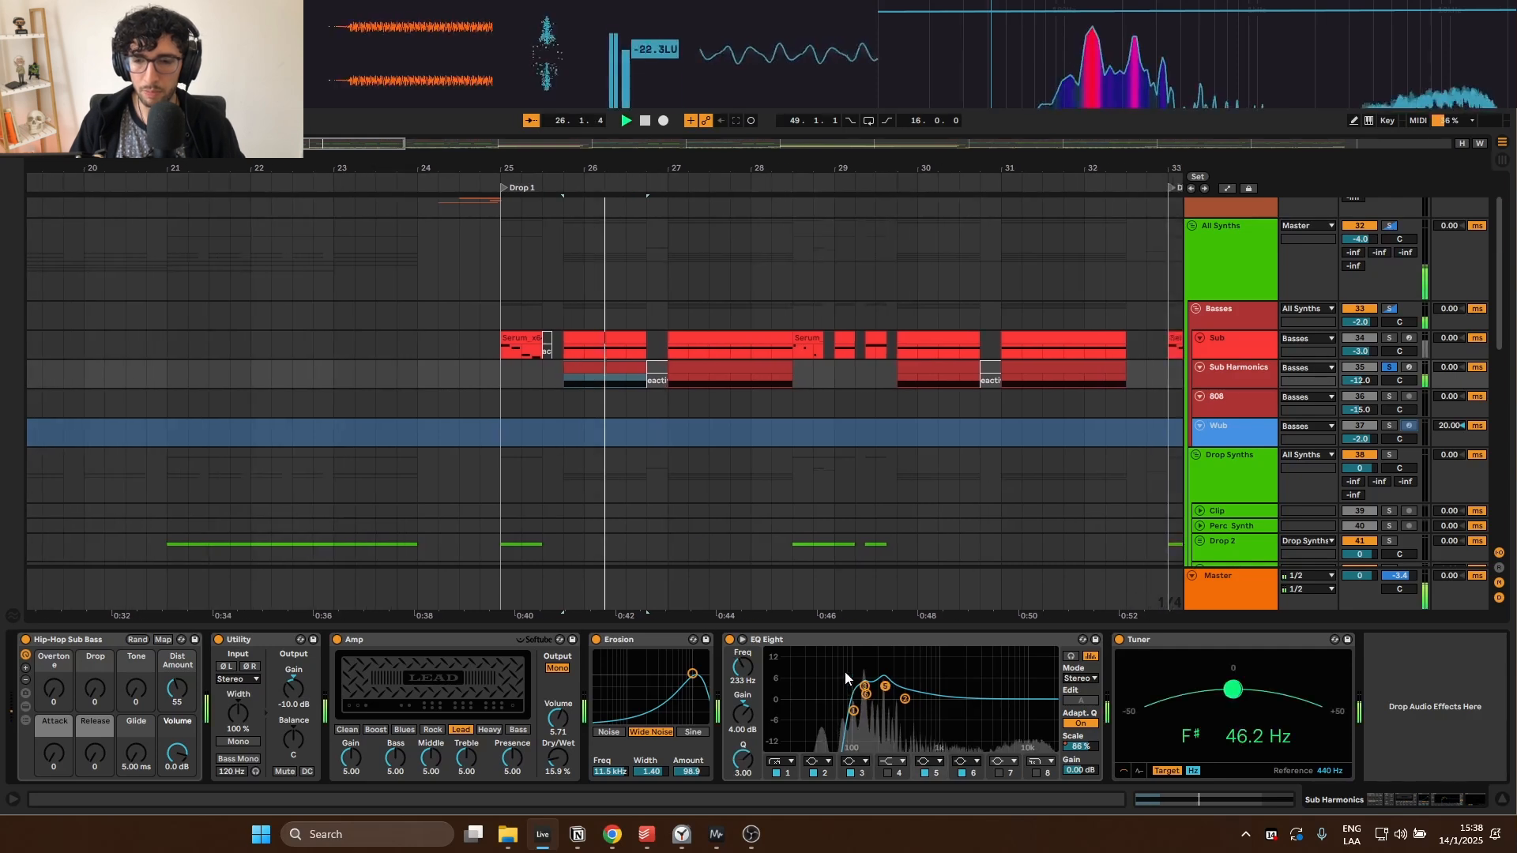
key(space)
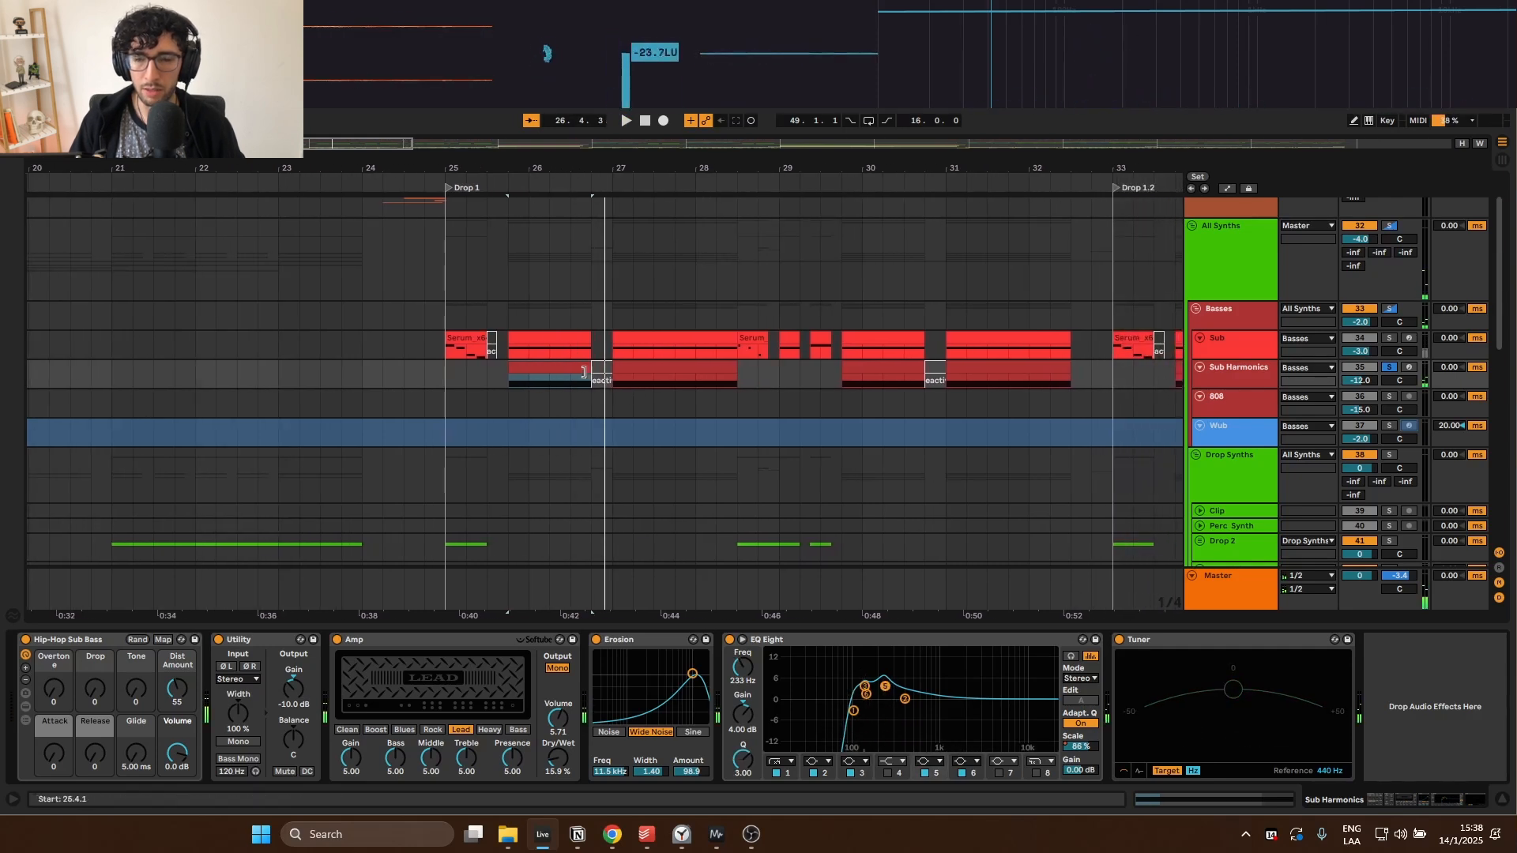
Step: Solo the whole Basses group and play it from 25.4.1
click(1224, 320)
click(507, 317)
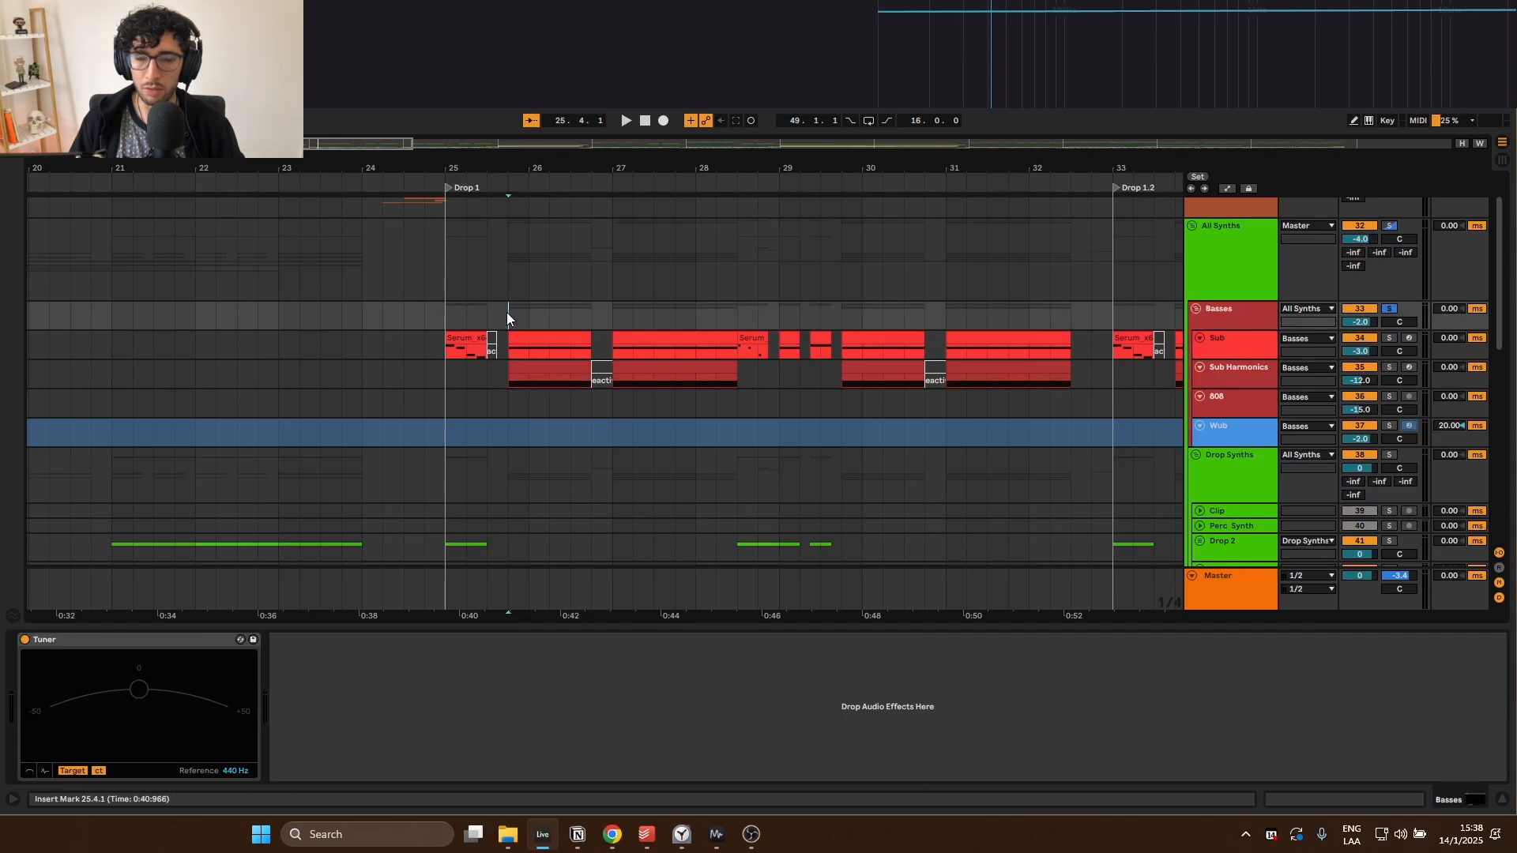
key(space)
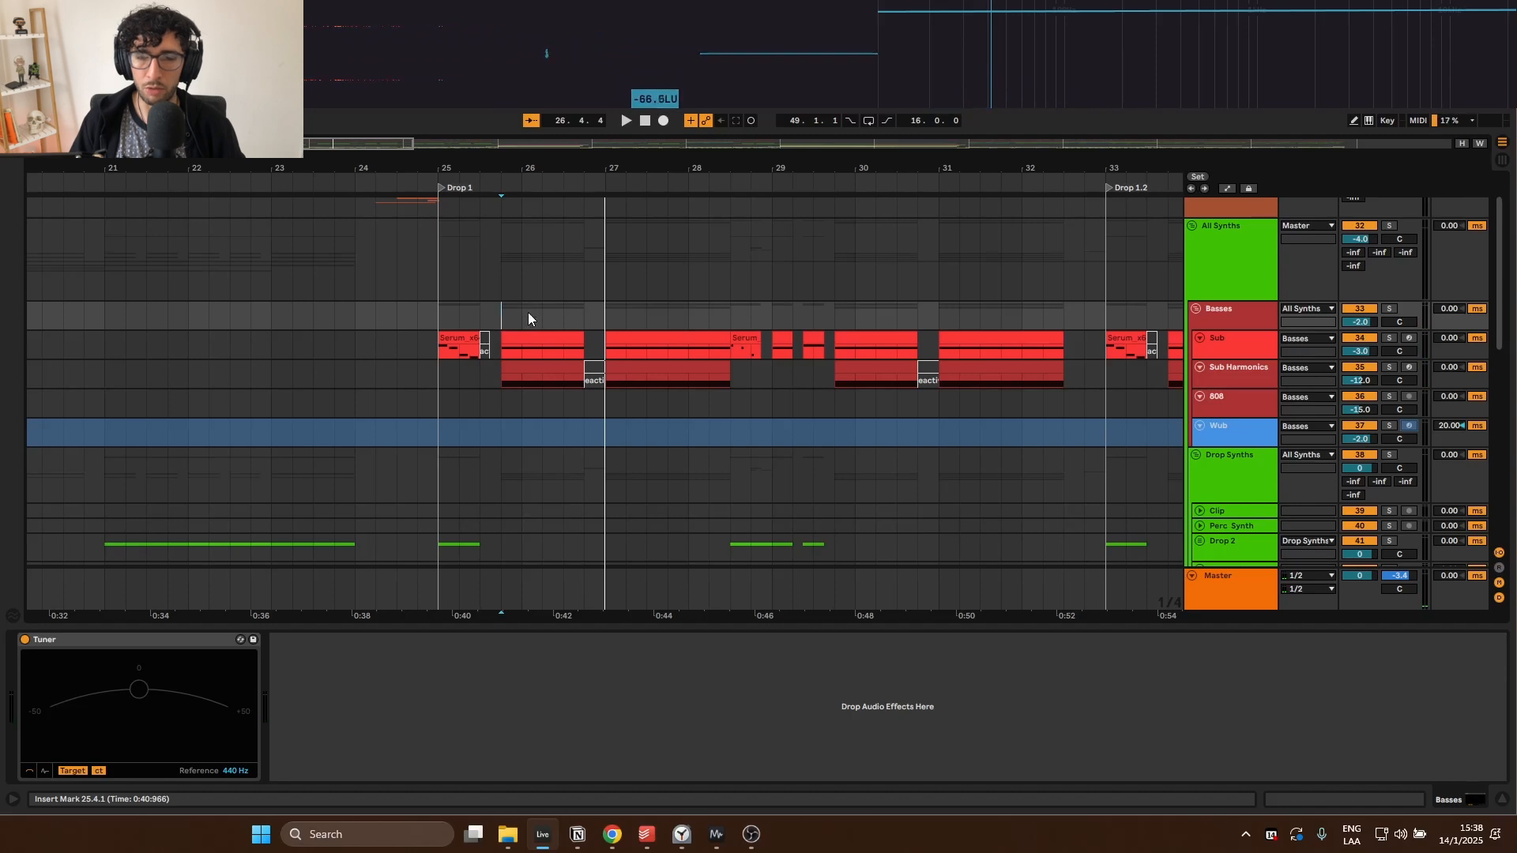
Step: Solo the Sustain group inside Drop Synths and play its layers together from 25.4.1
scroll(529, 311, down, 5)
click(511, 329)
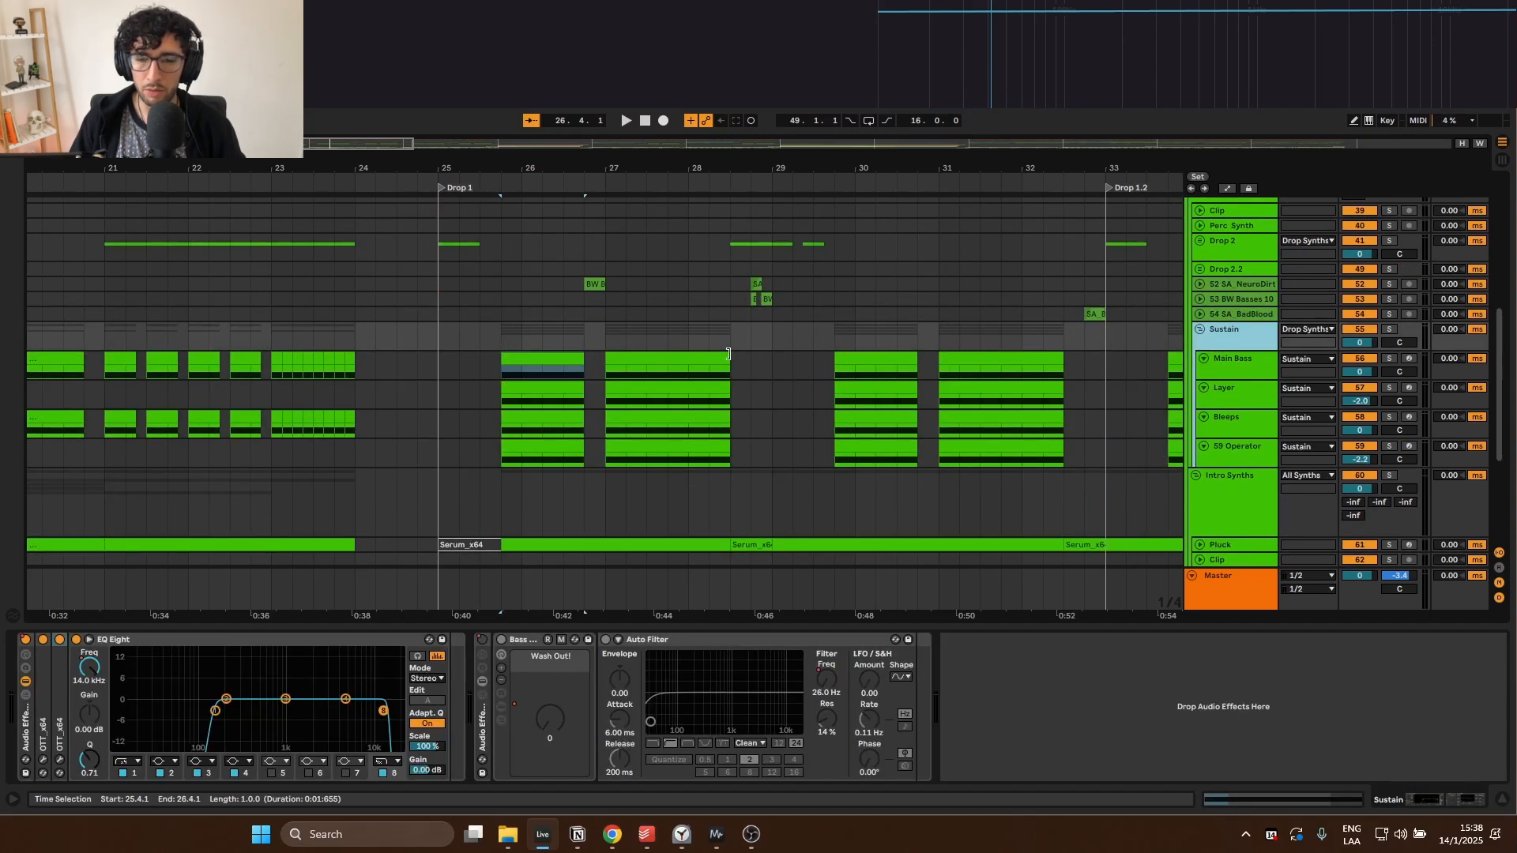
click(497, 344)
click(493, 358)
click(498, 346)
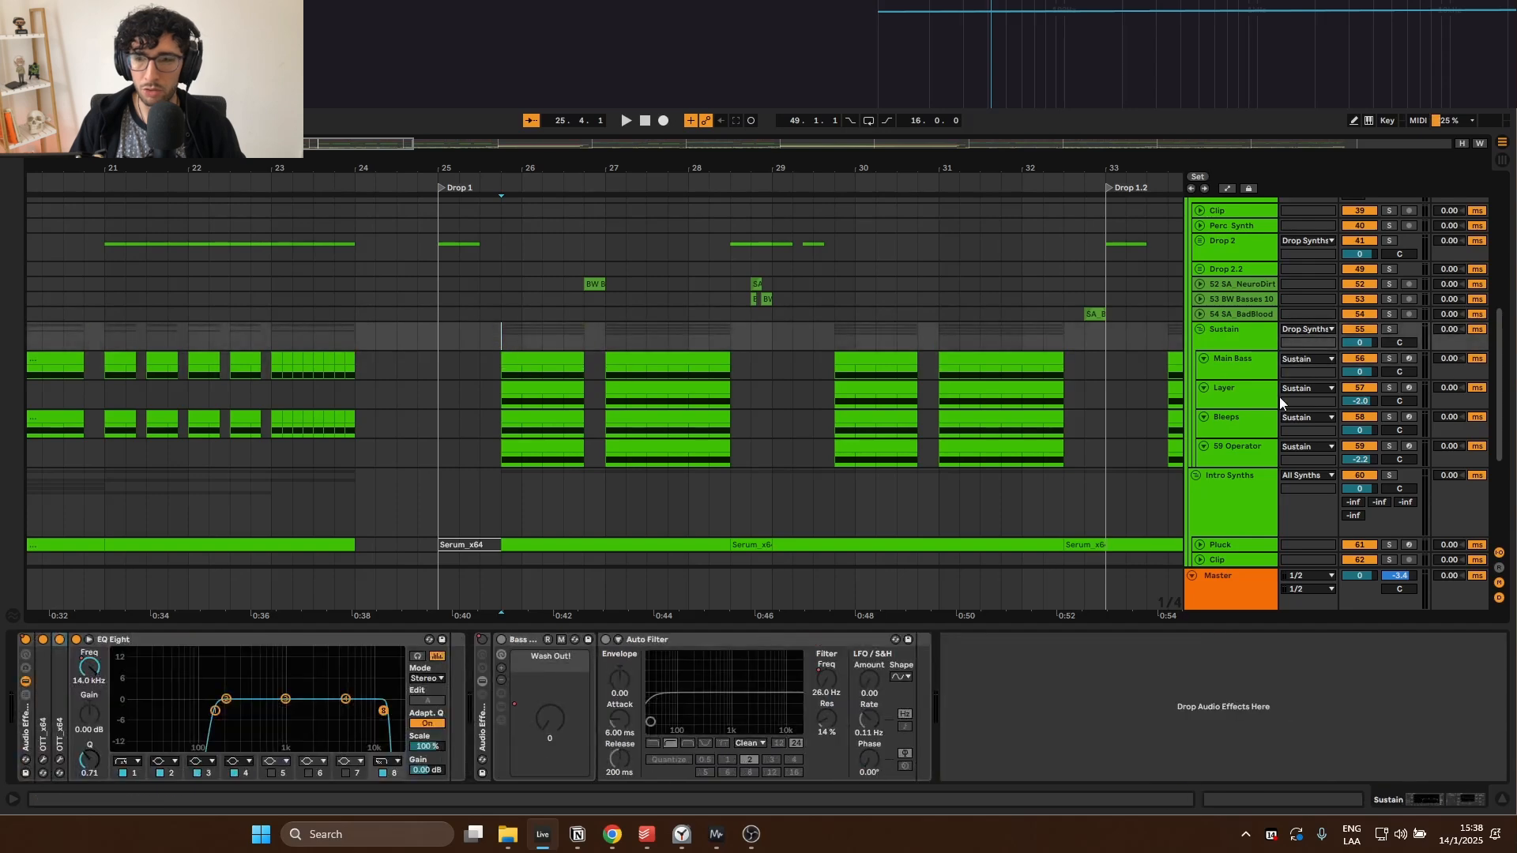
key(s)
click(501, 330)
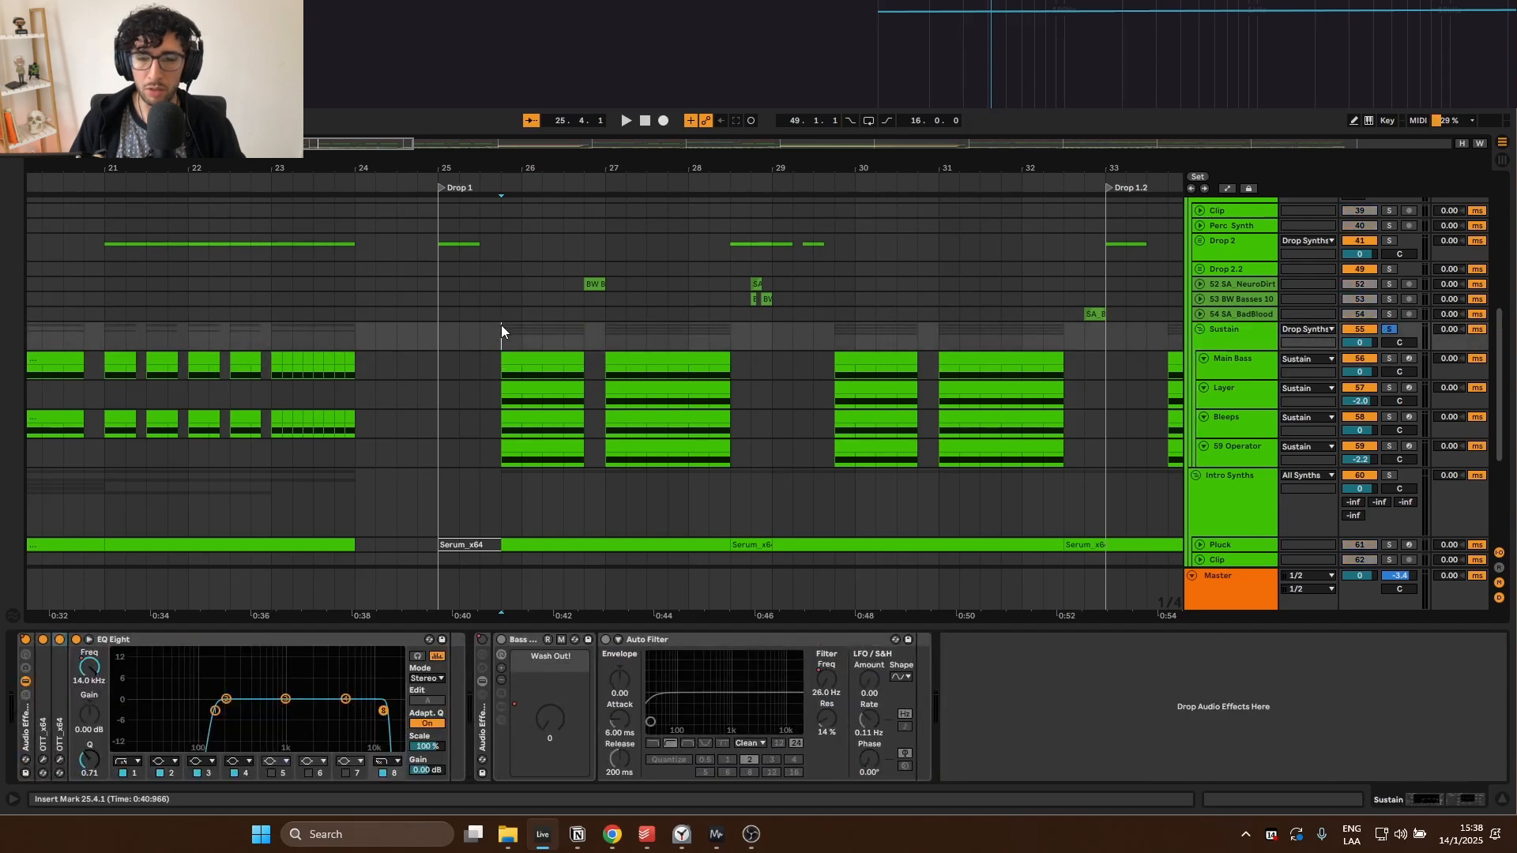
key(space)
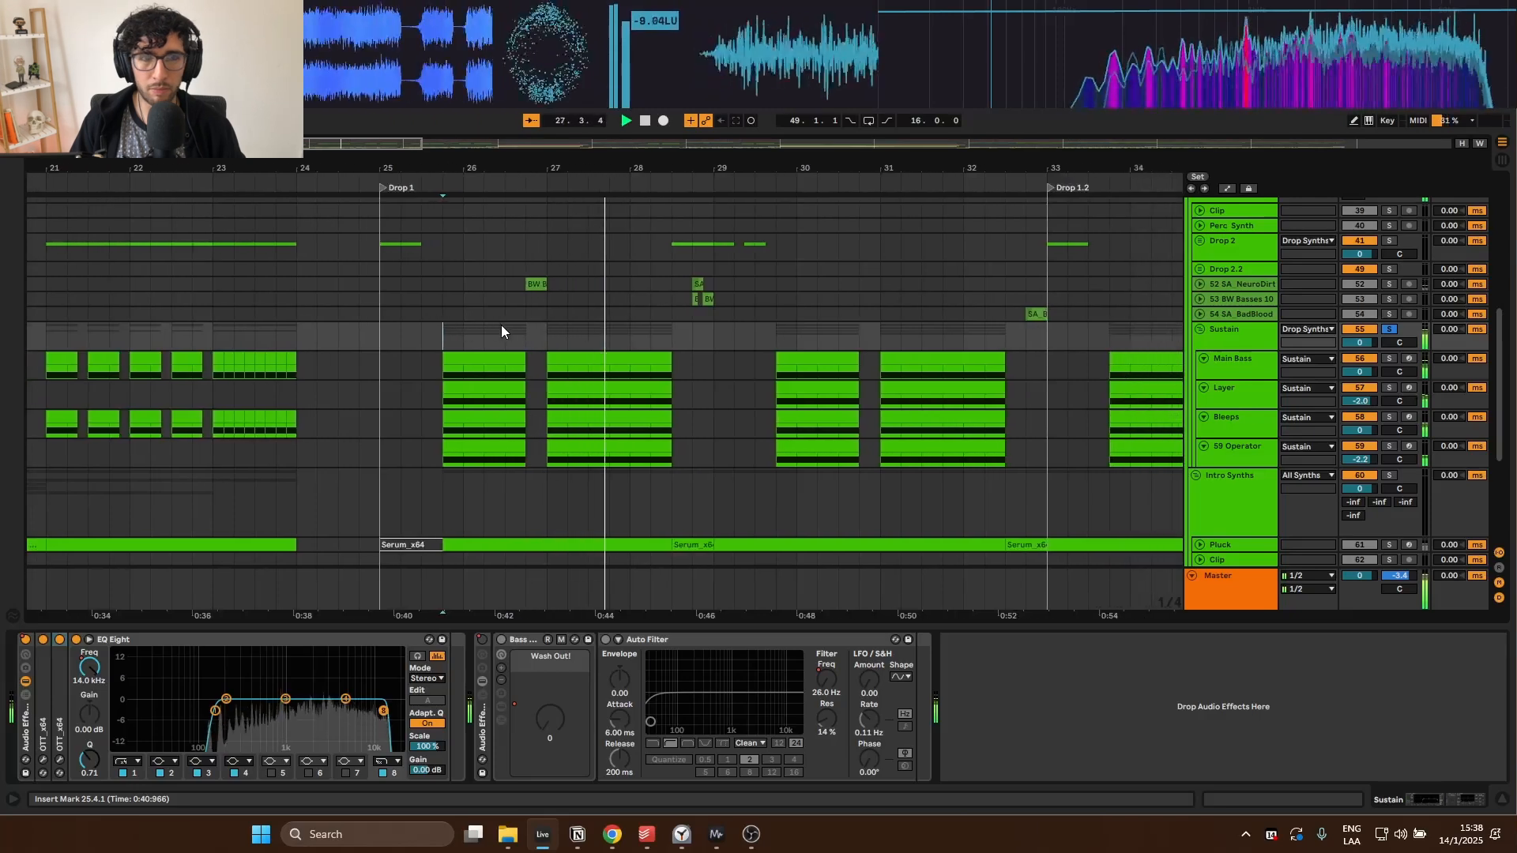
key(space)
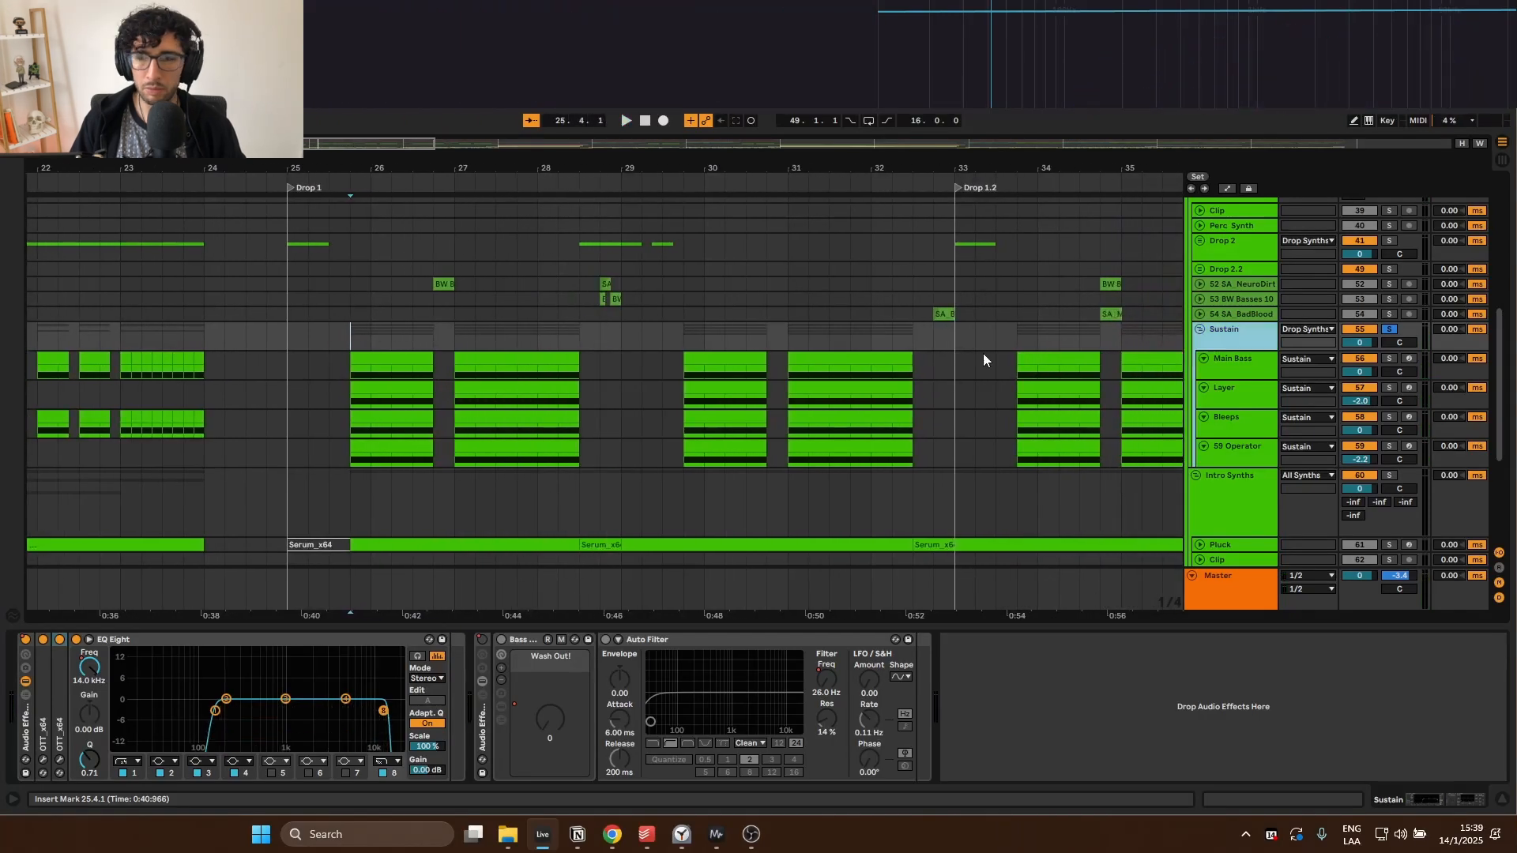
Step: Examine the settings of both OTT compressors on the Sustain group, play briefly with one open, and close their windows
click(372, 340)
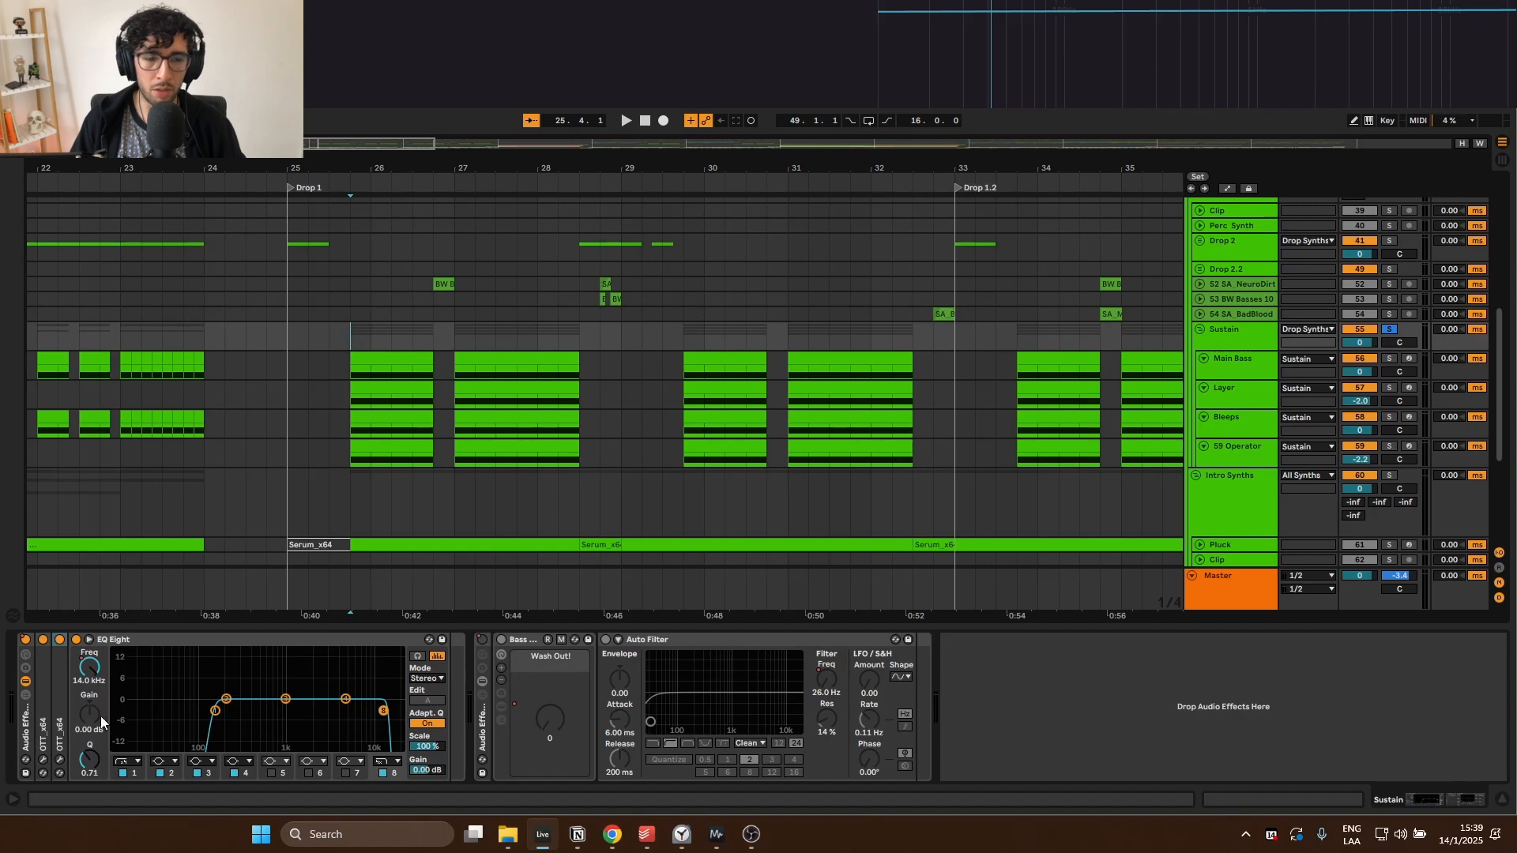
click(43, 760)
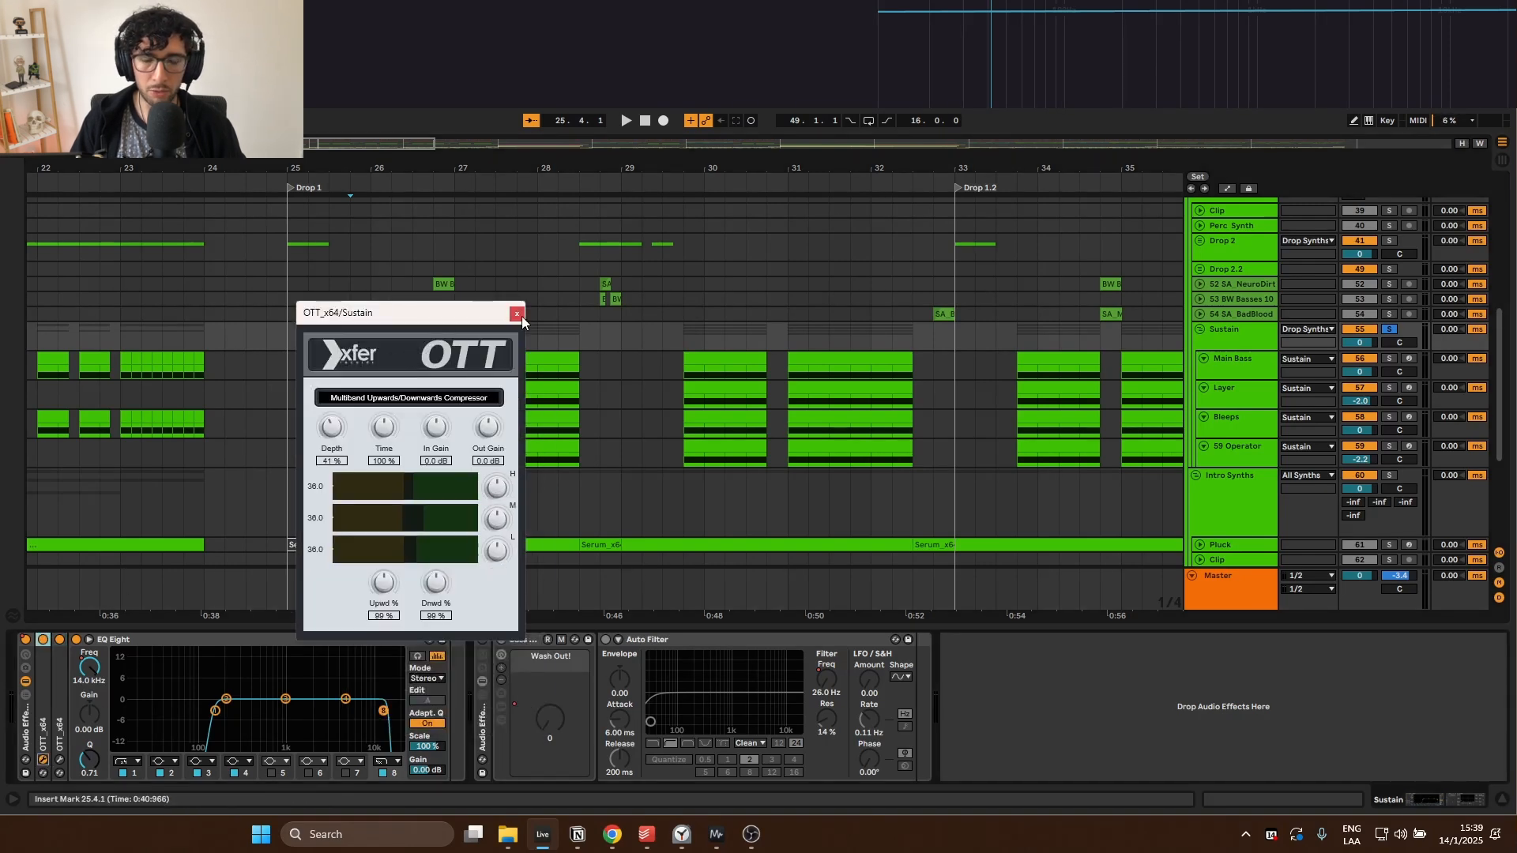
click(518, 314)
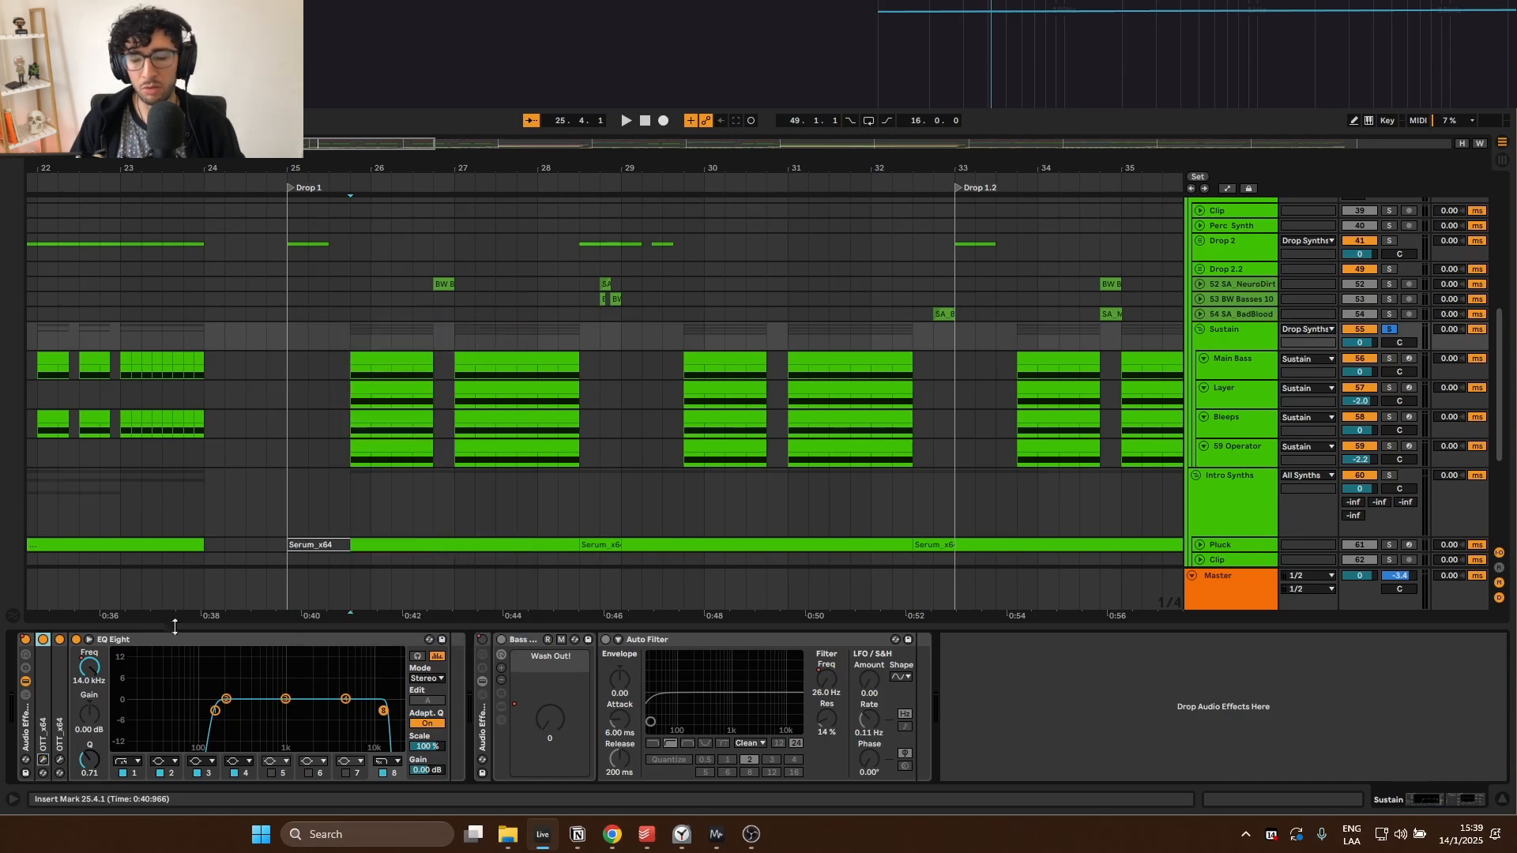
click(57, 762)
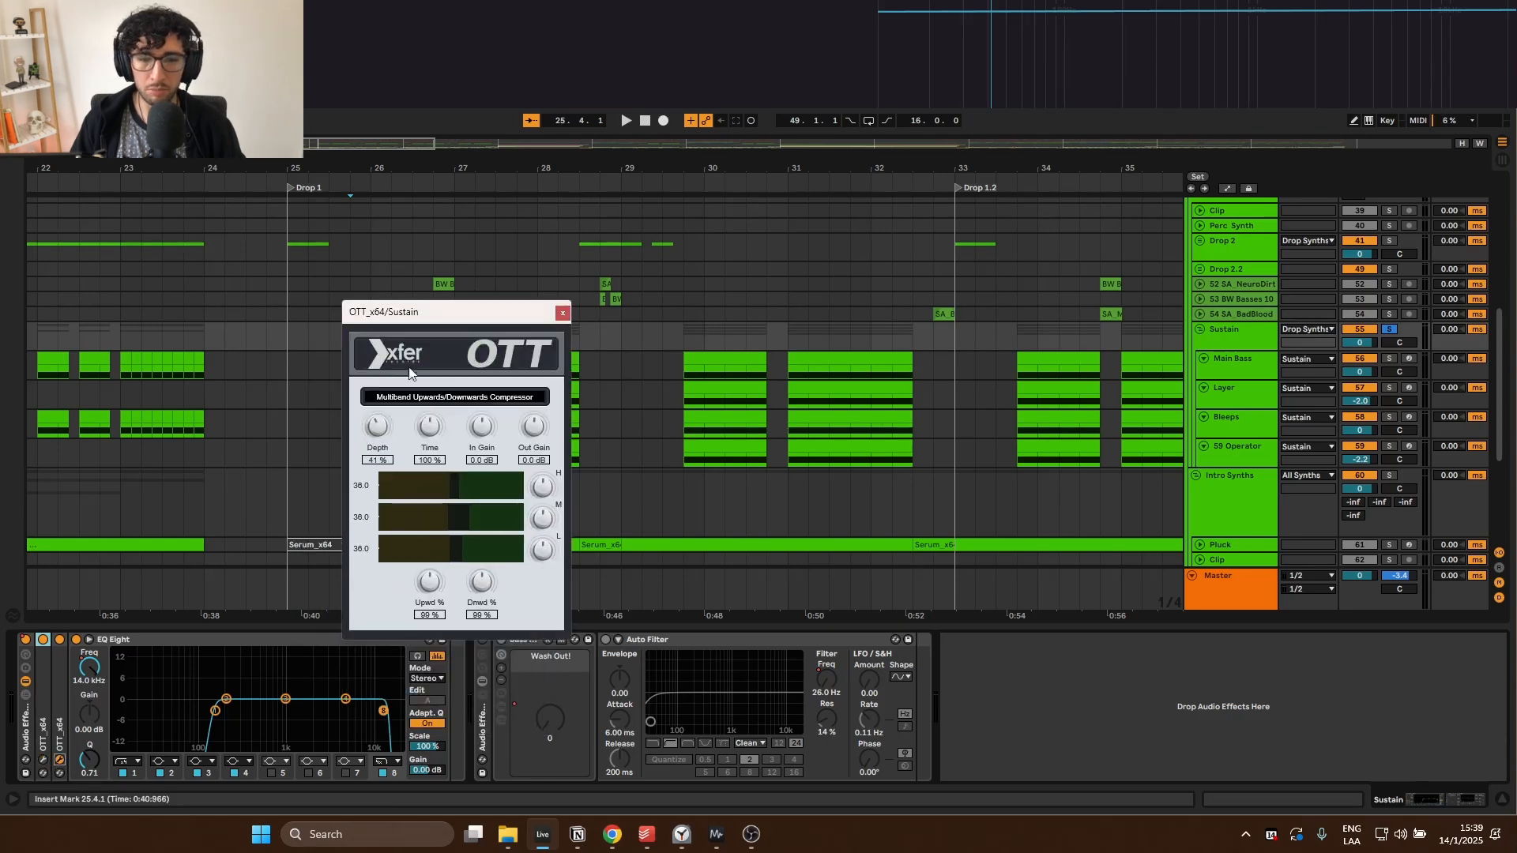
key(space)
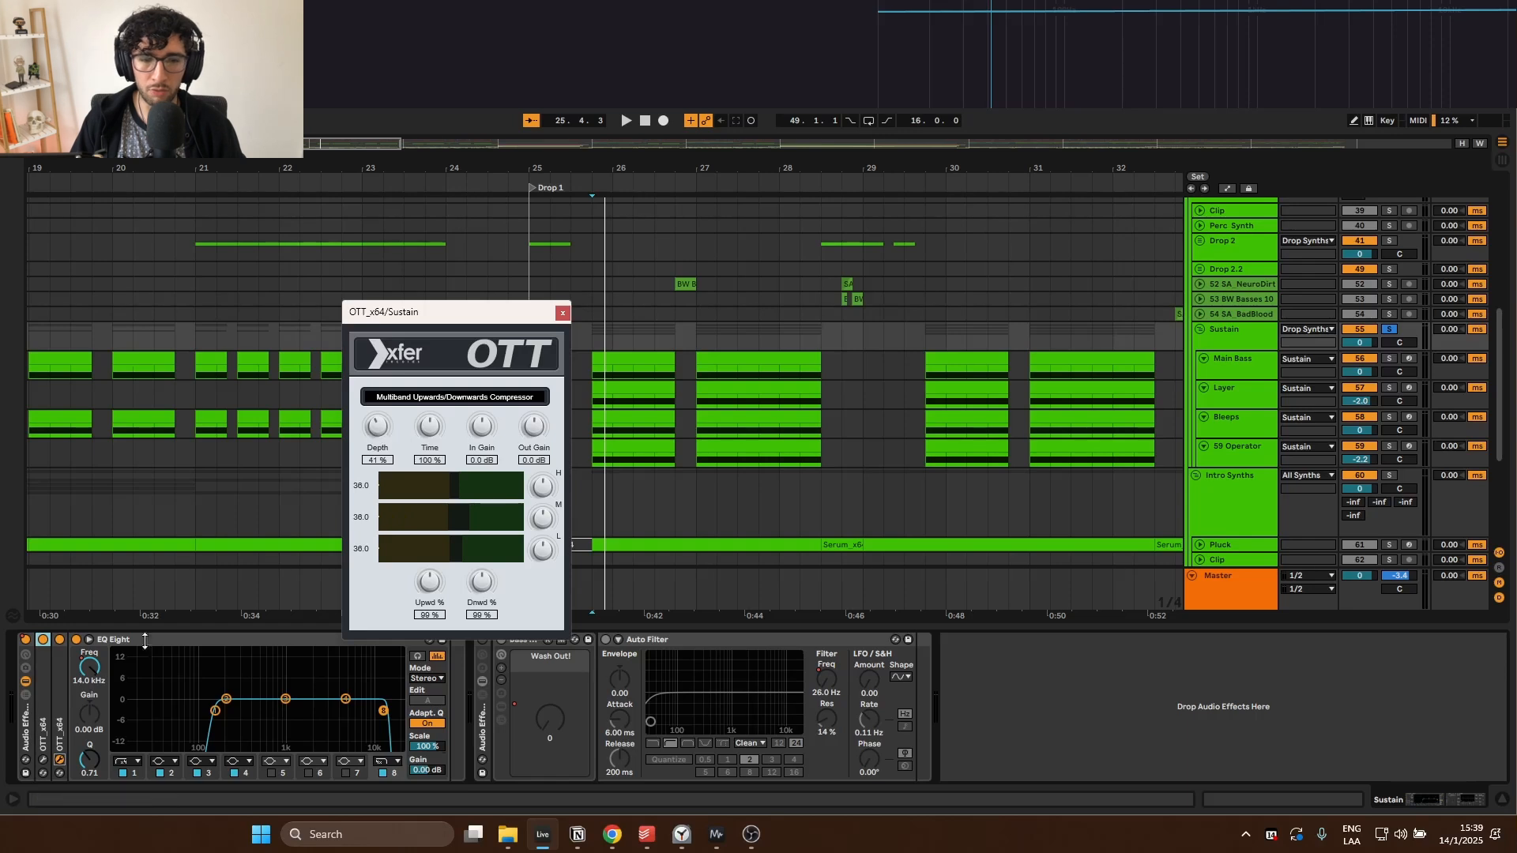
click(44, 760)
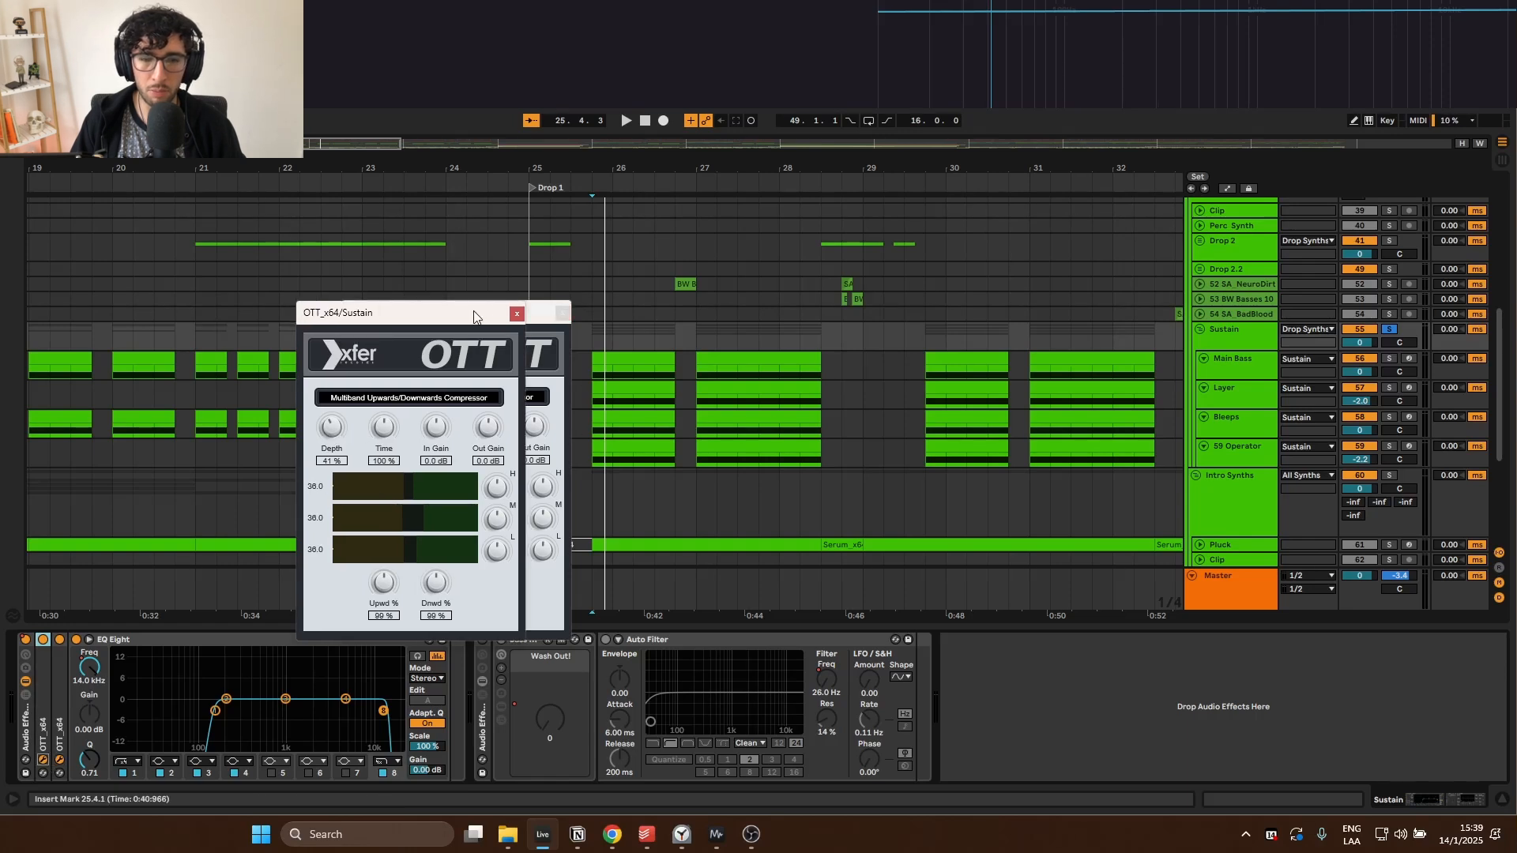
click(517, 313)
click(562, 313)
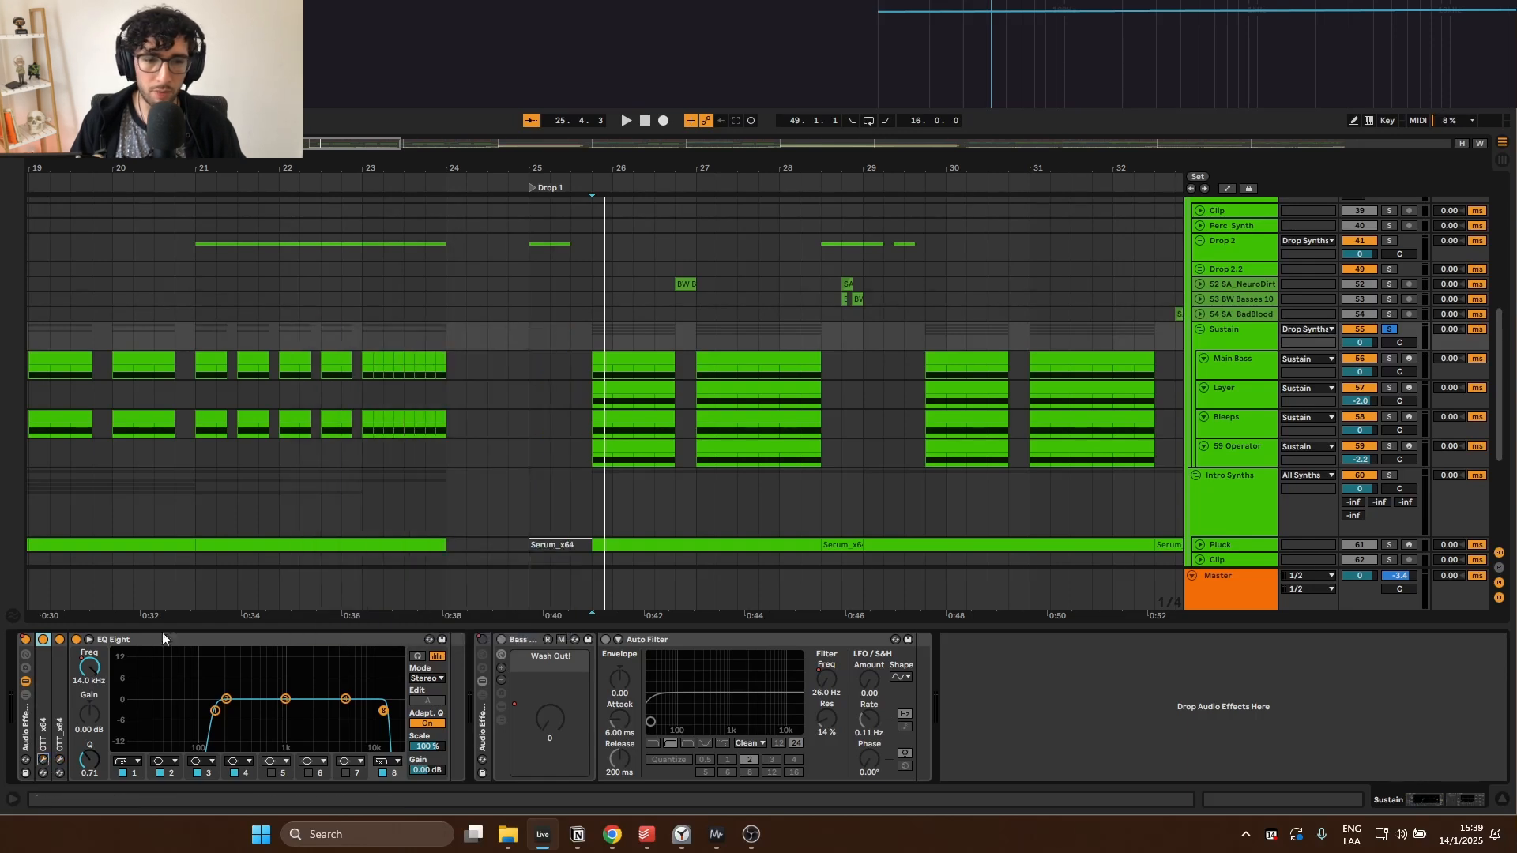
Step: Inspect the low-cut and high-cut bands of the Sustain group's EQ Eight
click(142, 643)
click(215, 711)
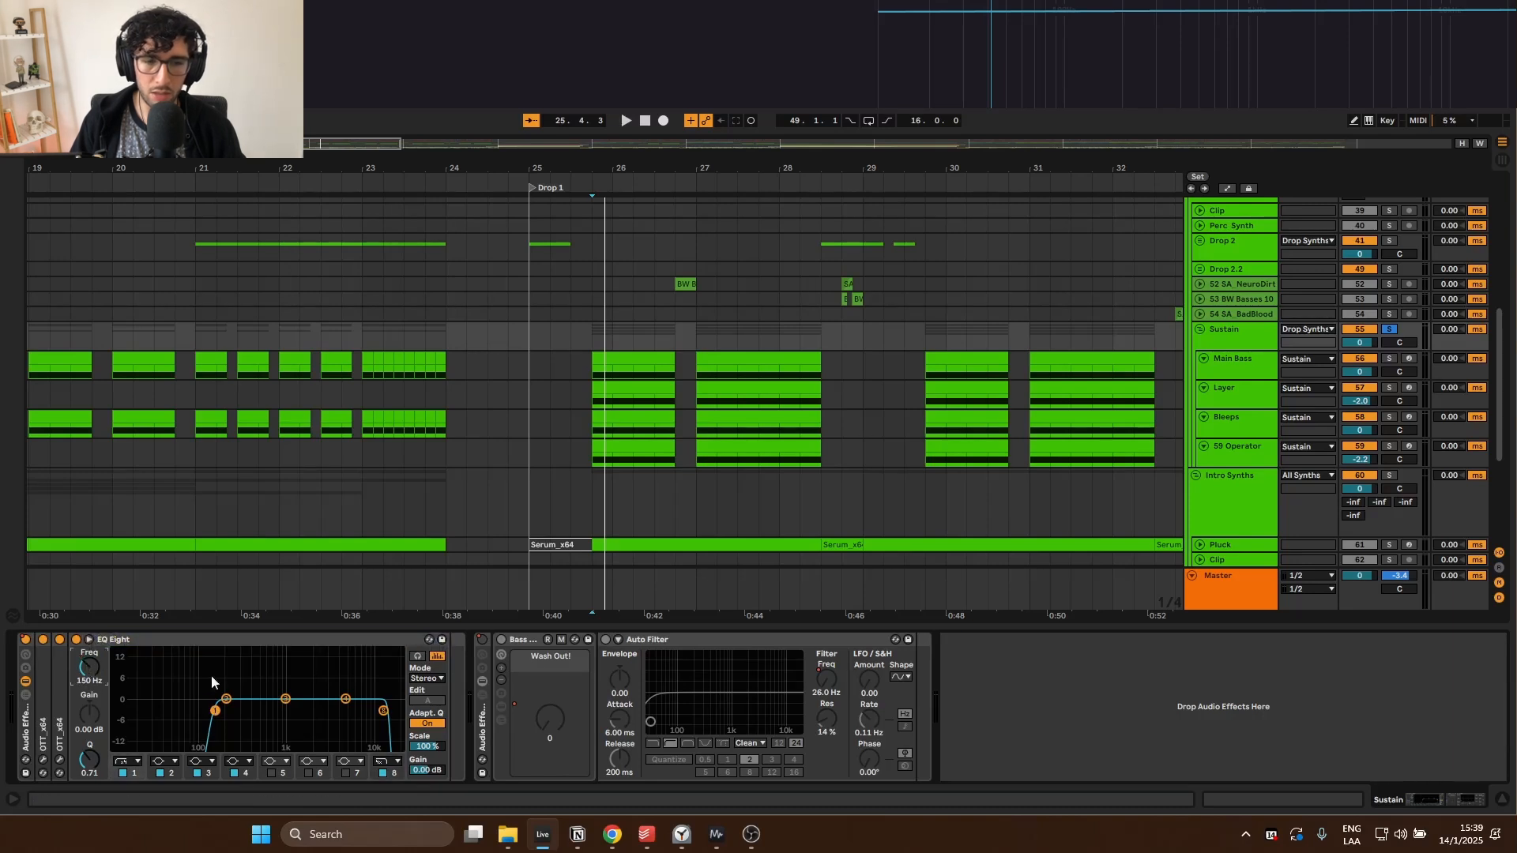
click(384, 712)
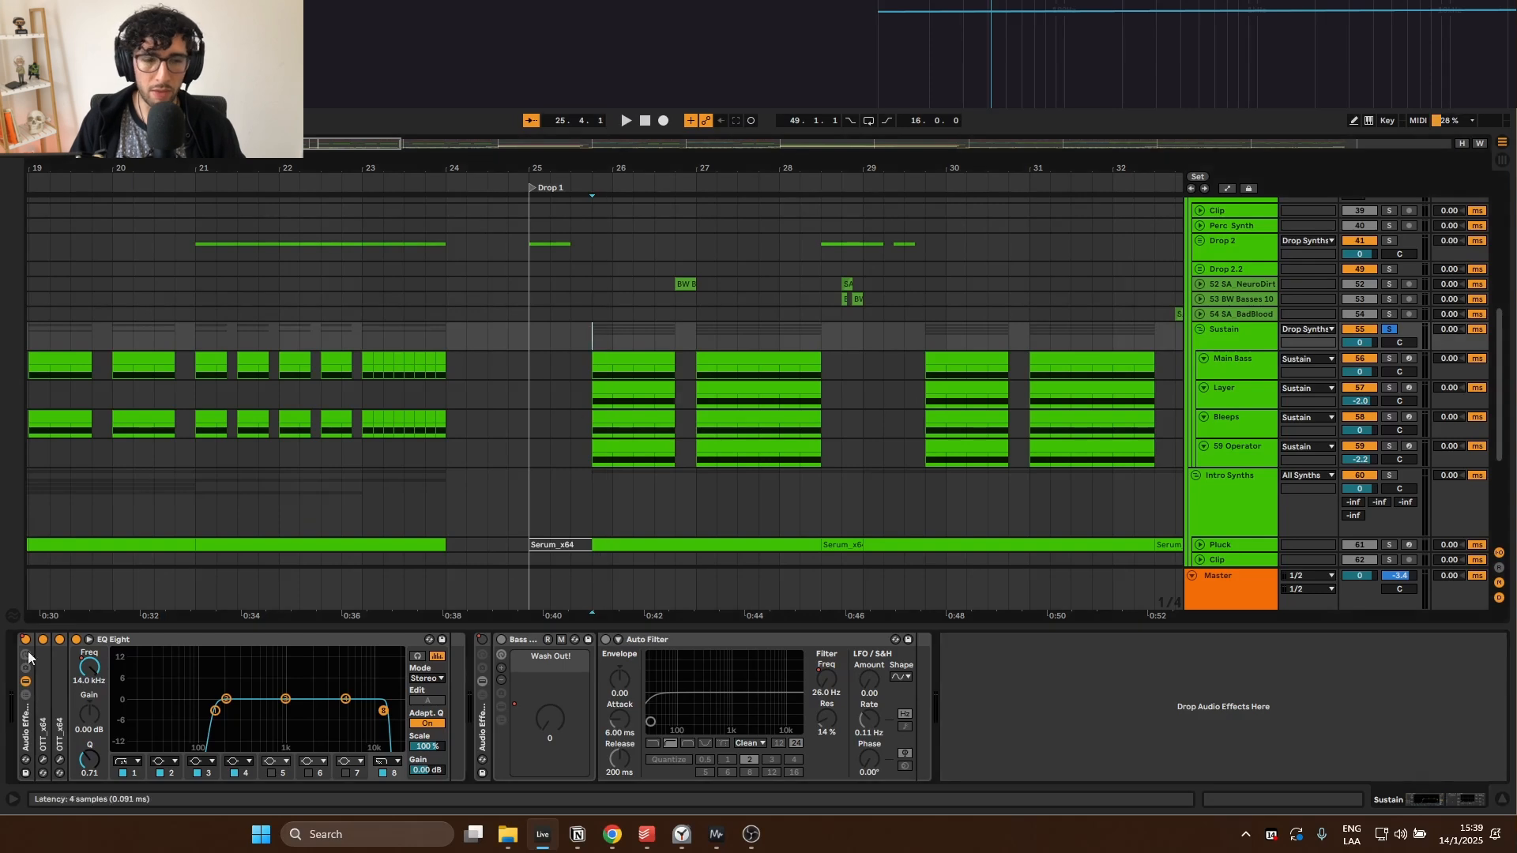
Step: Bypass the Sustain group's OTT and EQ Eight effects and play from 25.4.1 to hear the unprocessed sound
click(23, 641)
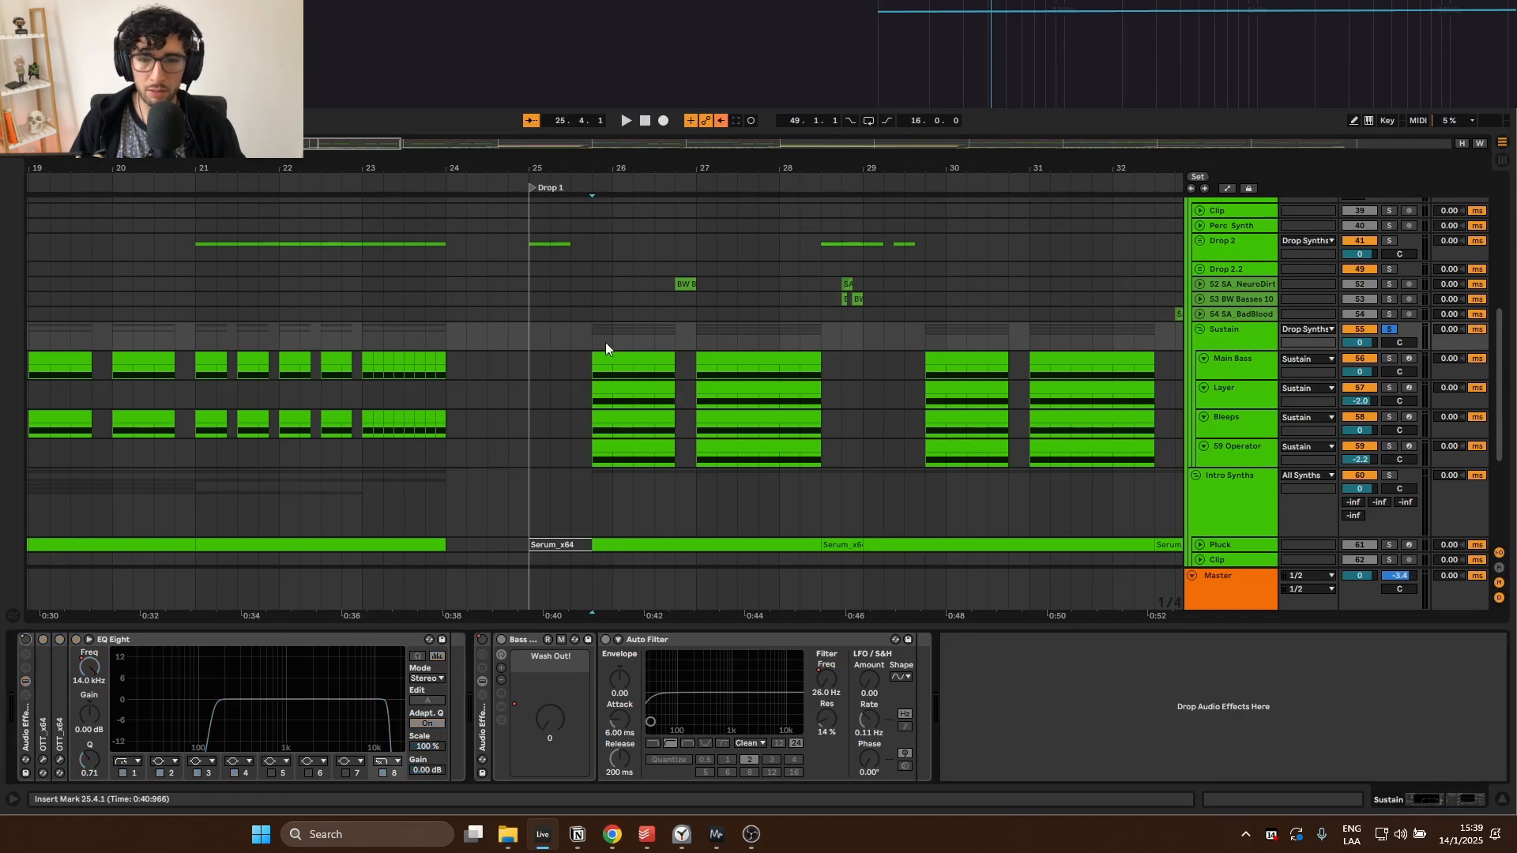
key(space)
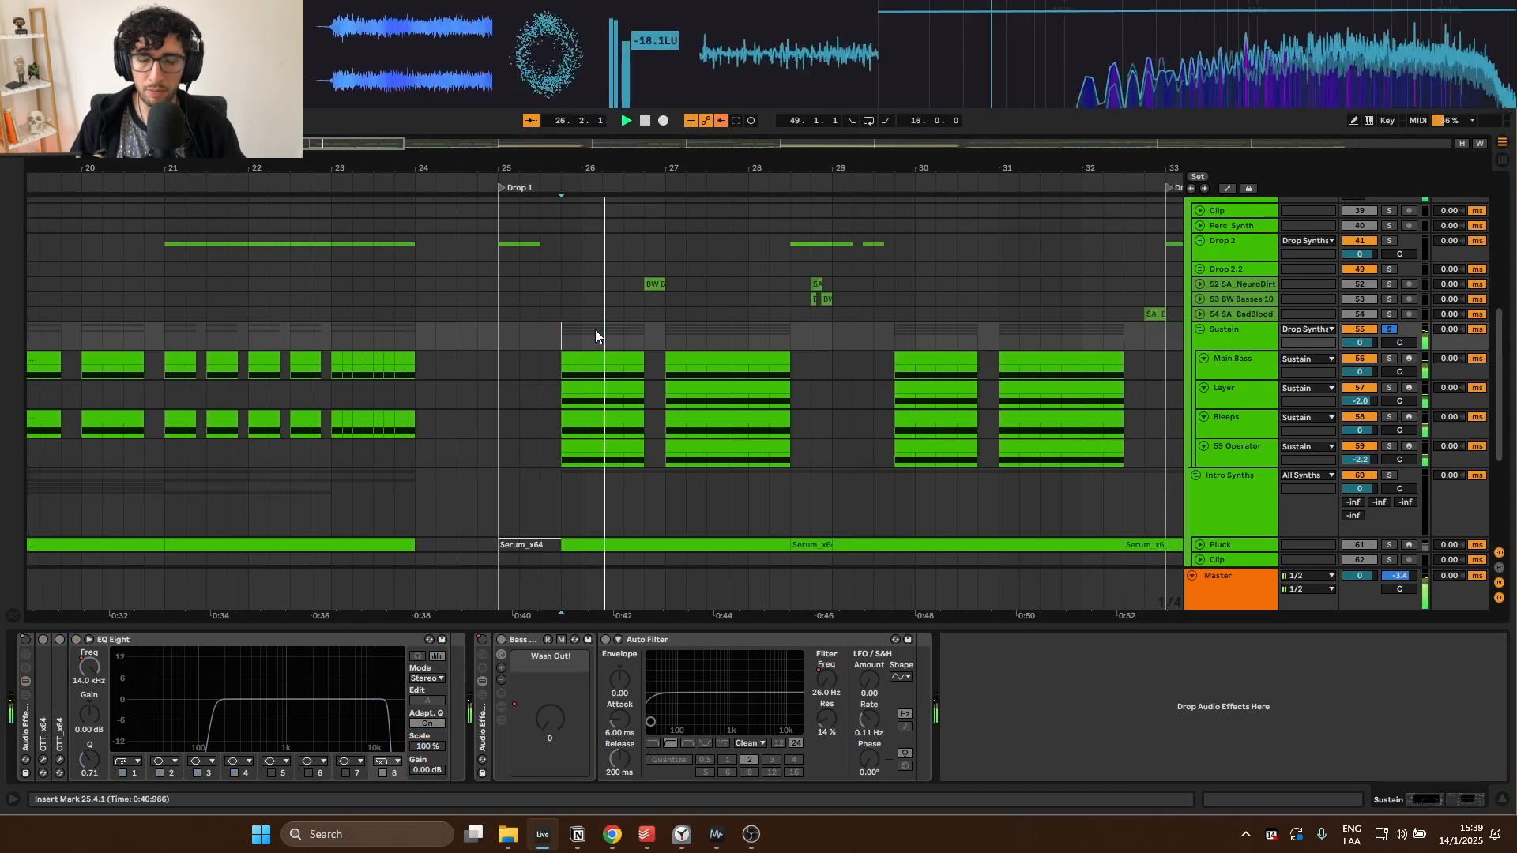
key(space)
click(513, 337)
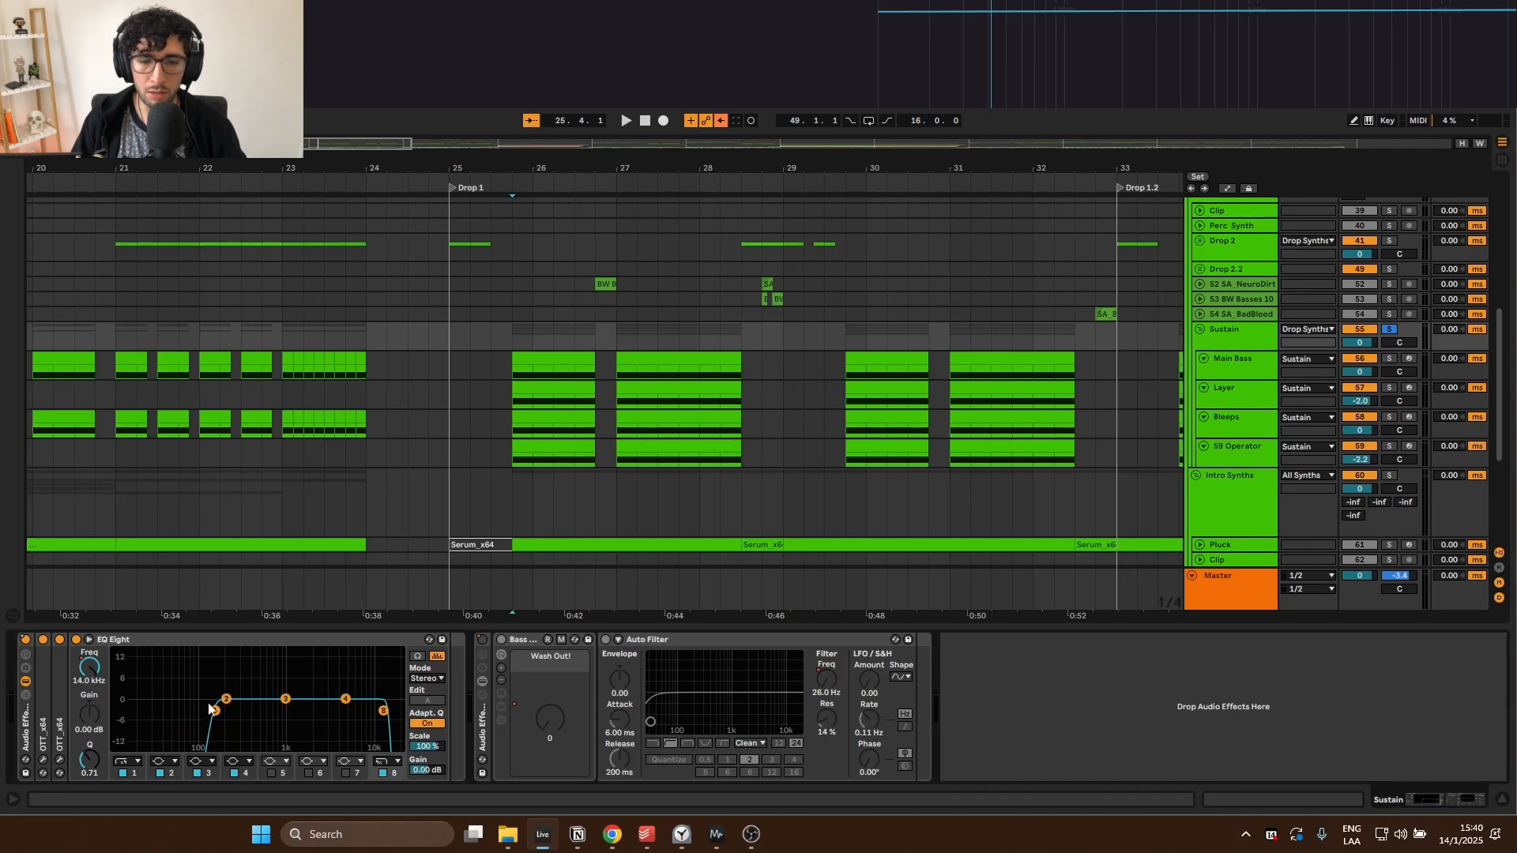
Step: Solo the Main Bass track in the Sustain group and play its clip alone from 25.4.1
drag(239, 727, 219, 684)
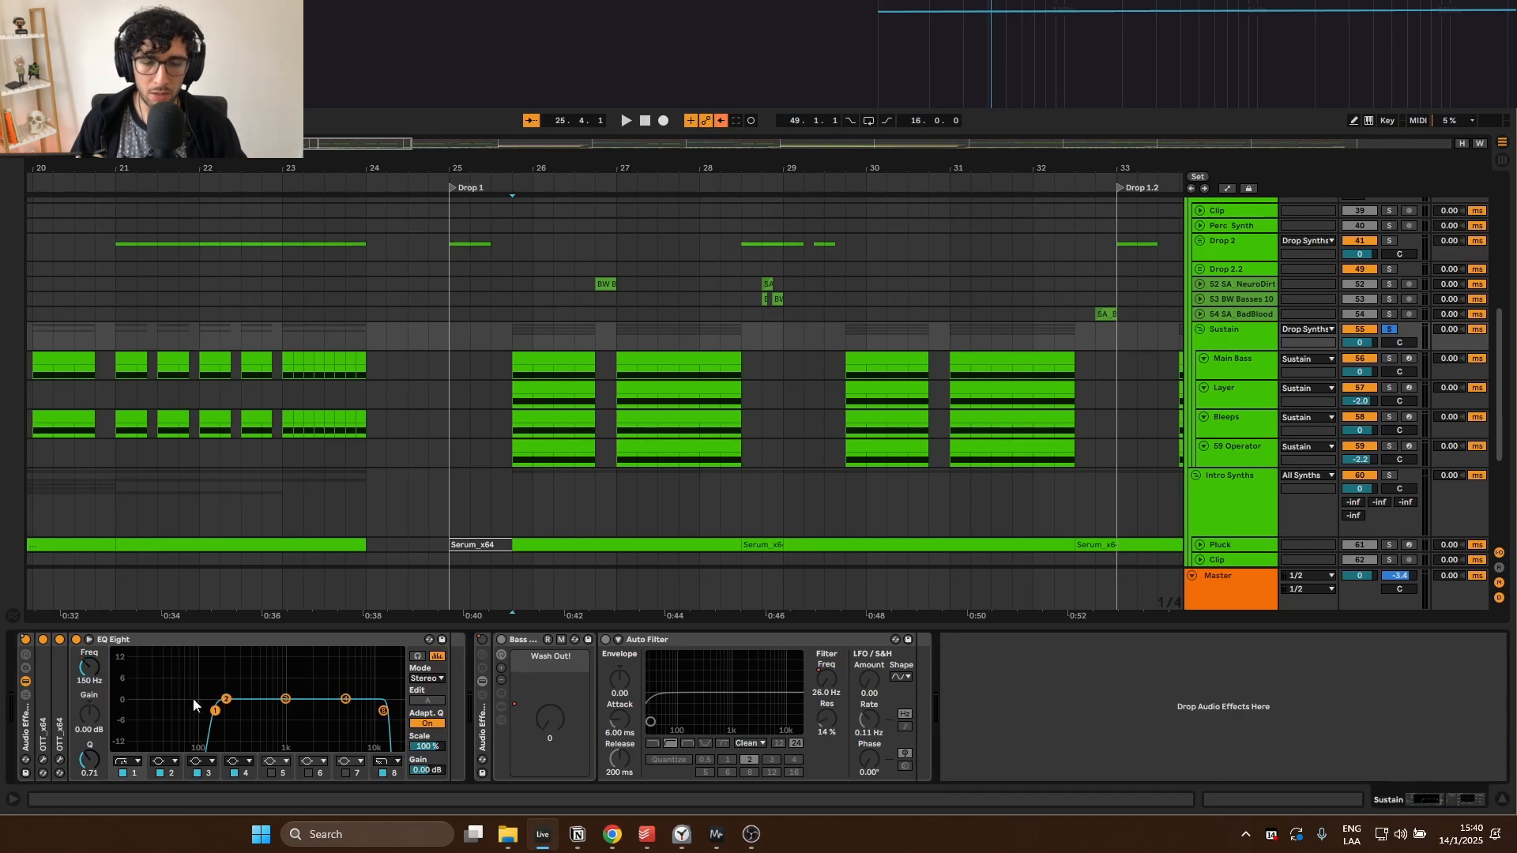
click(557, 366)
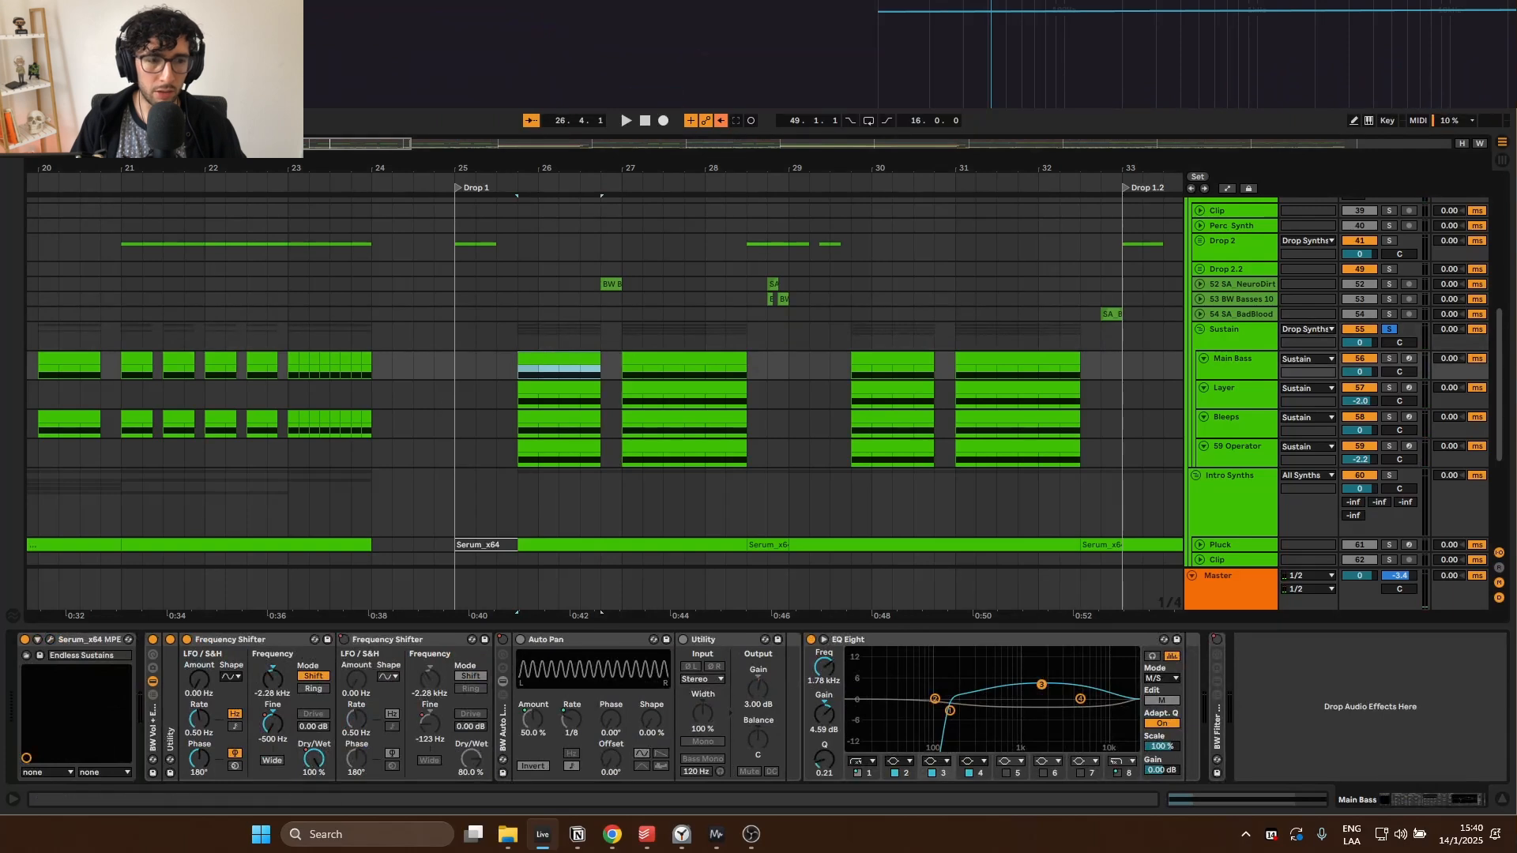
key(alt+Tab)
key(alt+Tab)
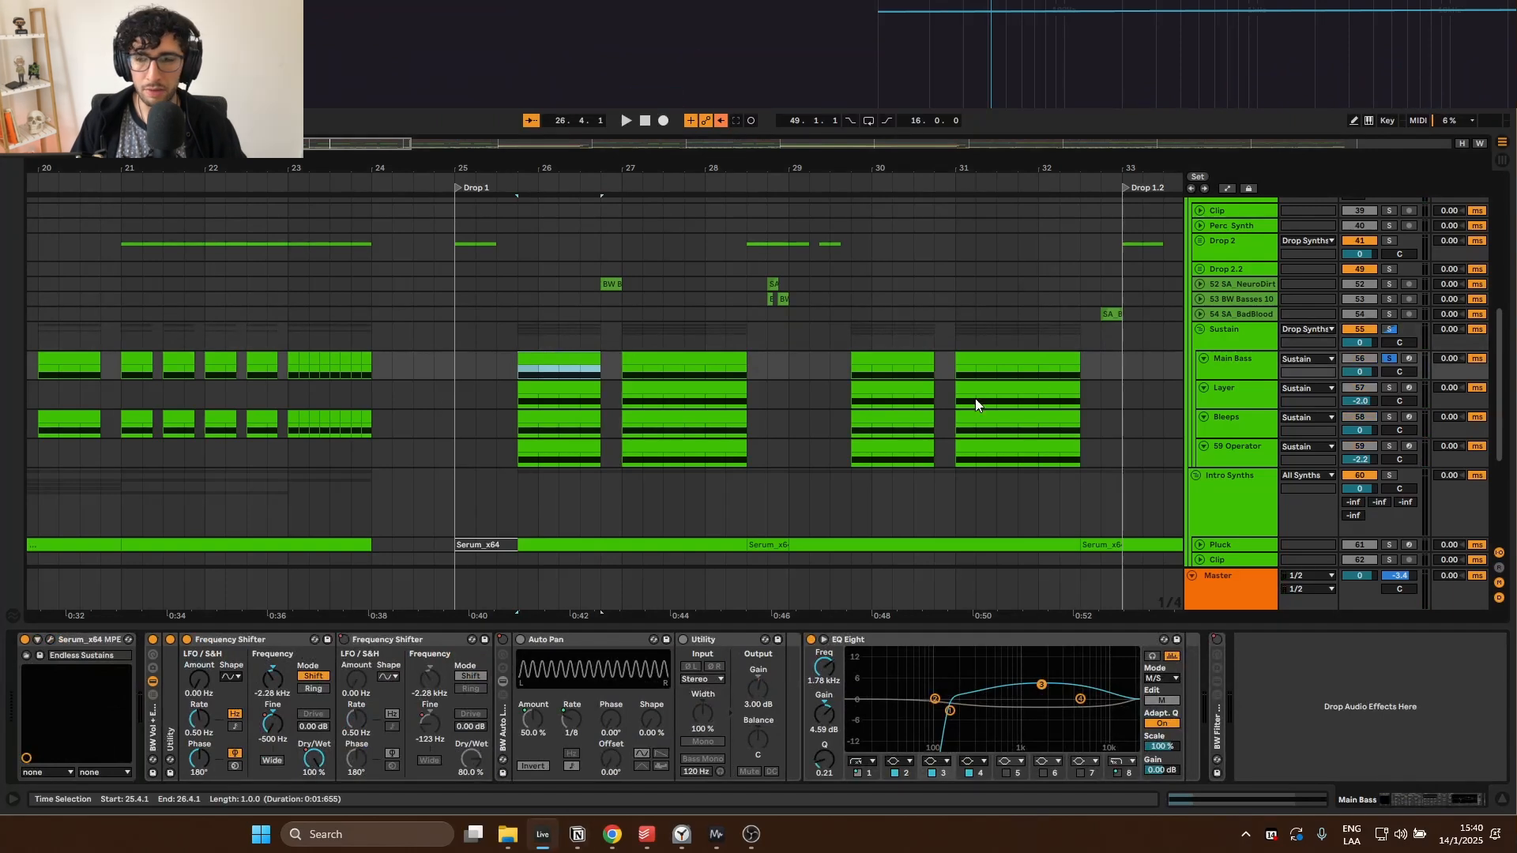
key(space)
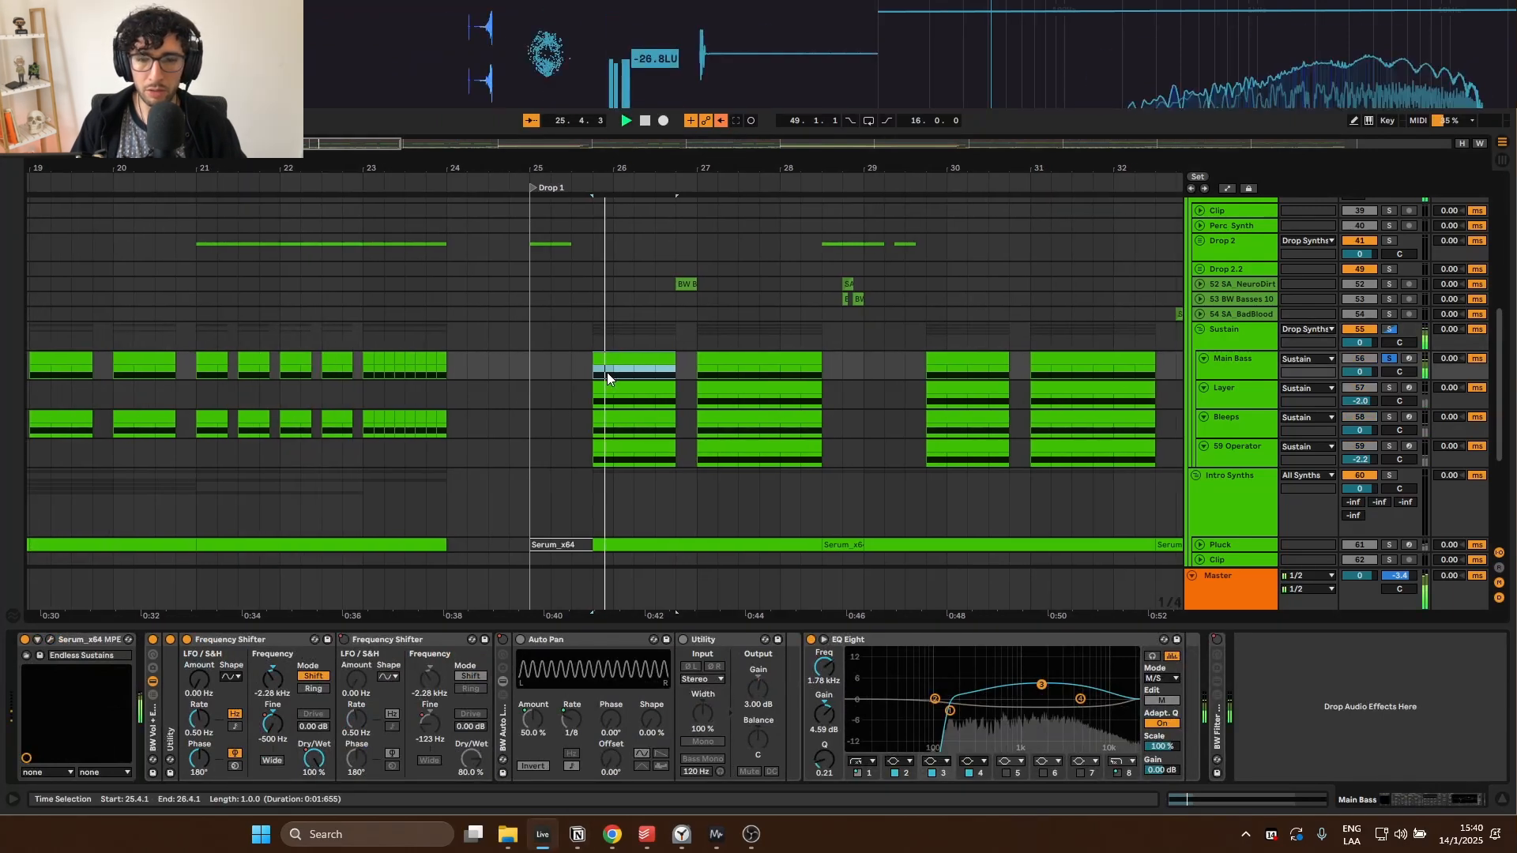
key(space)
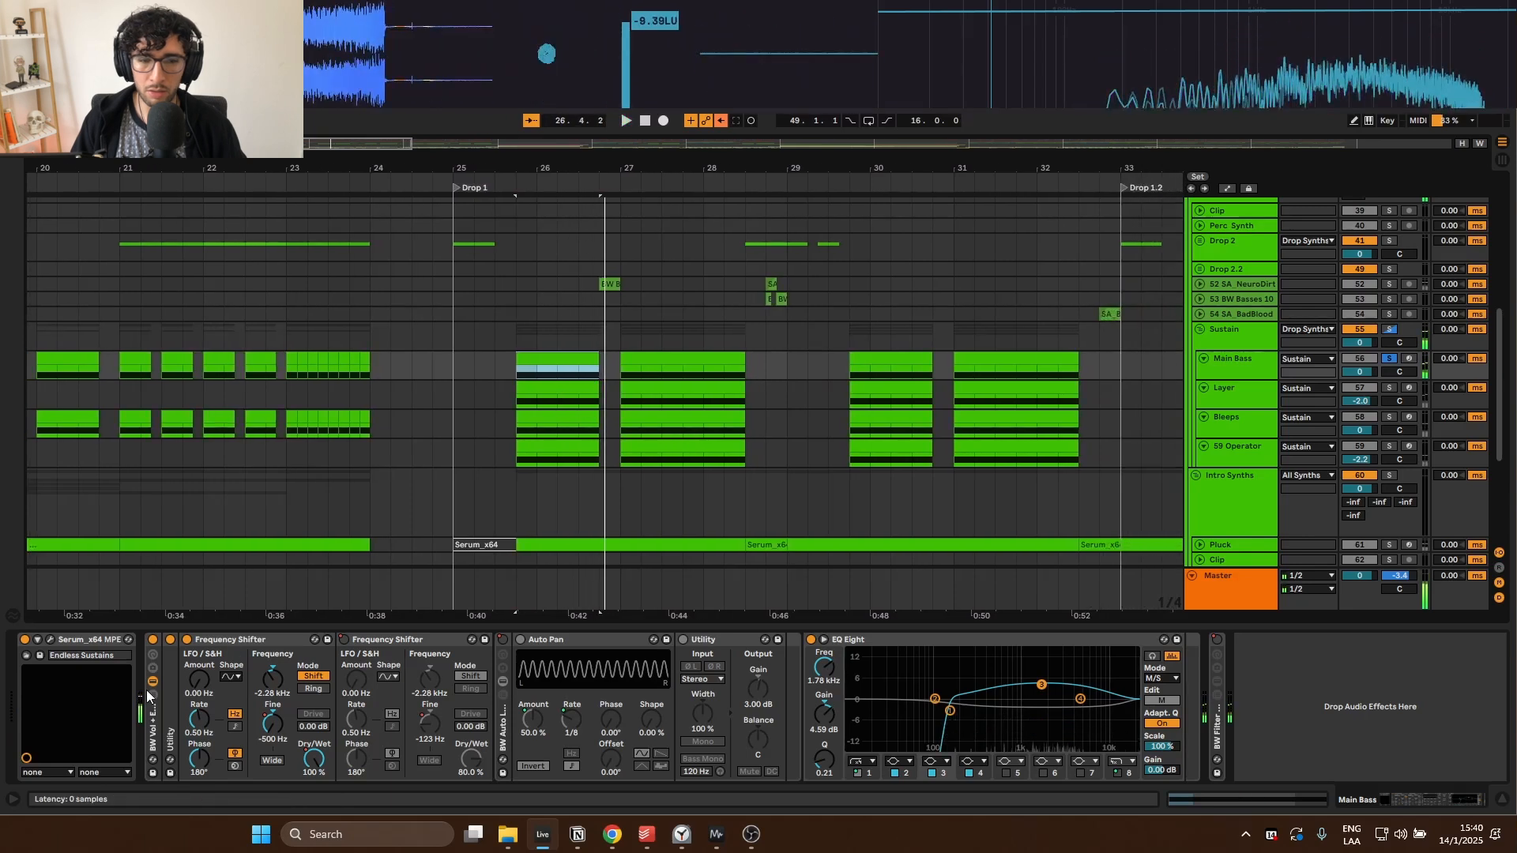
Step: Bypass the Main Bass track's Frequency Shifters and EQ Eight, and play from 25.4.1
click(186, 640)
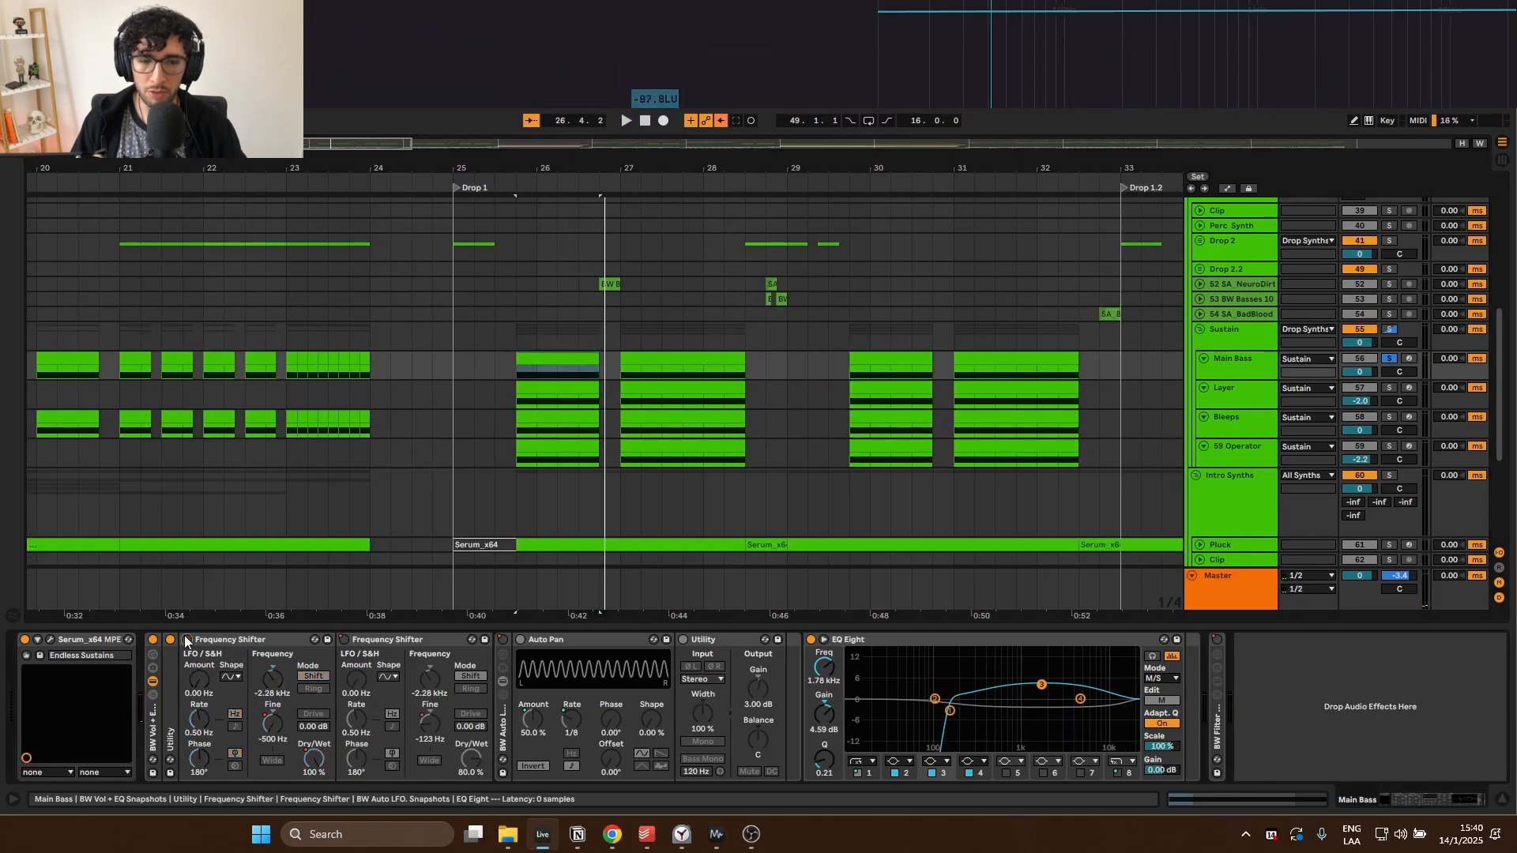
click(811, 640)
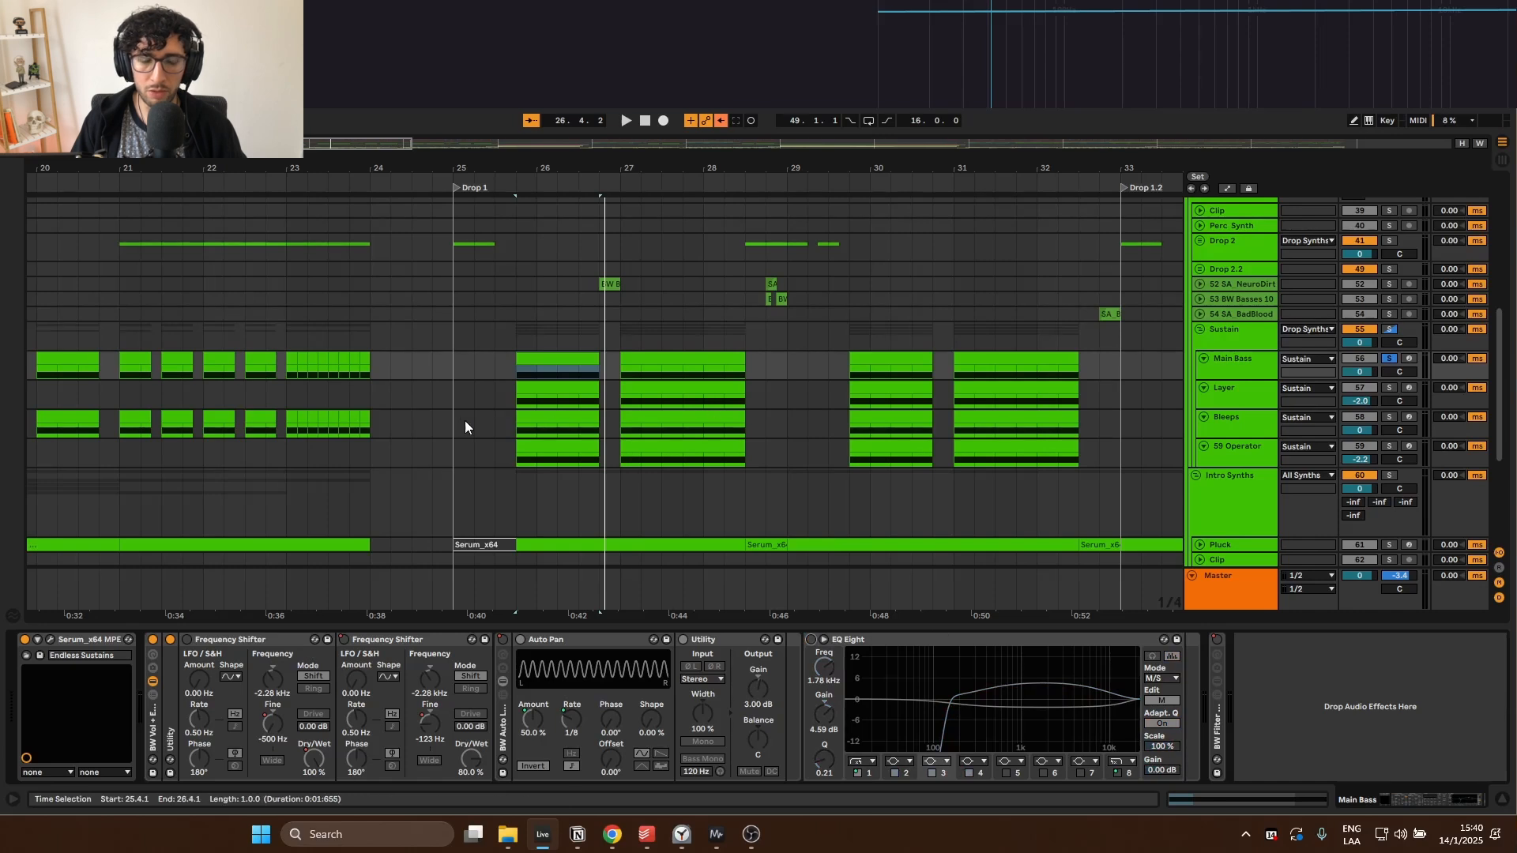
key(space)
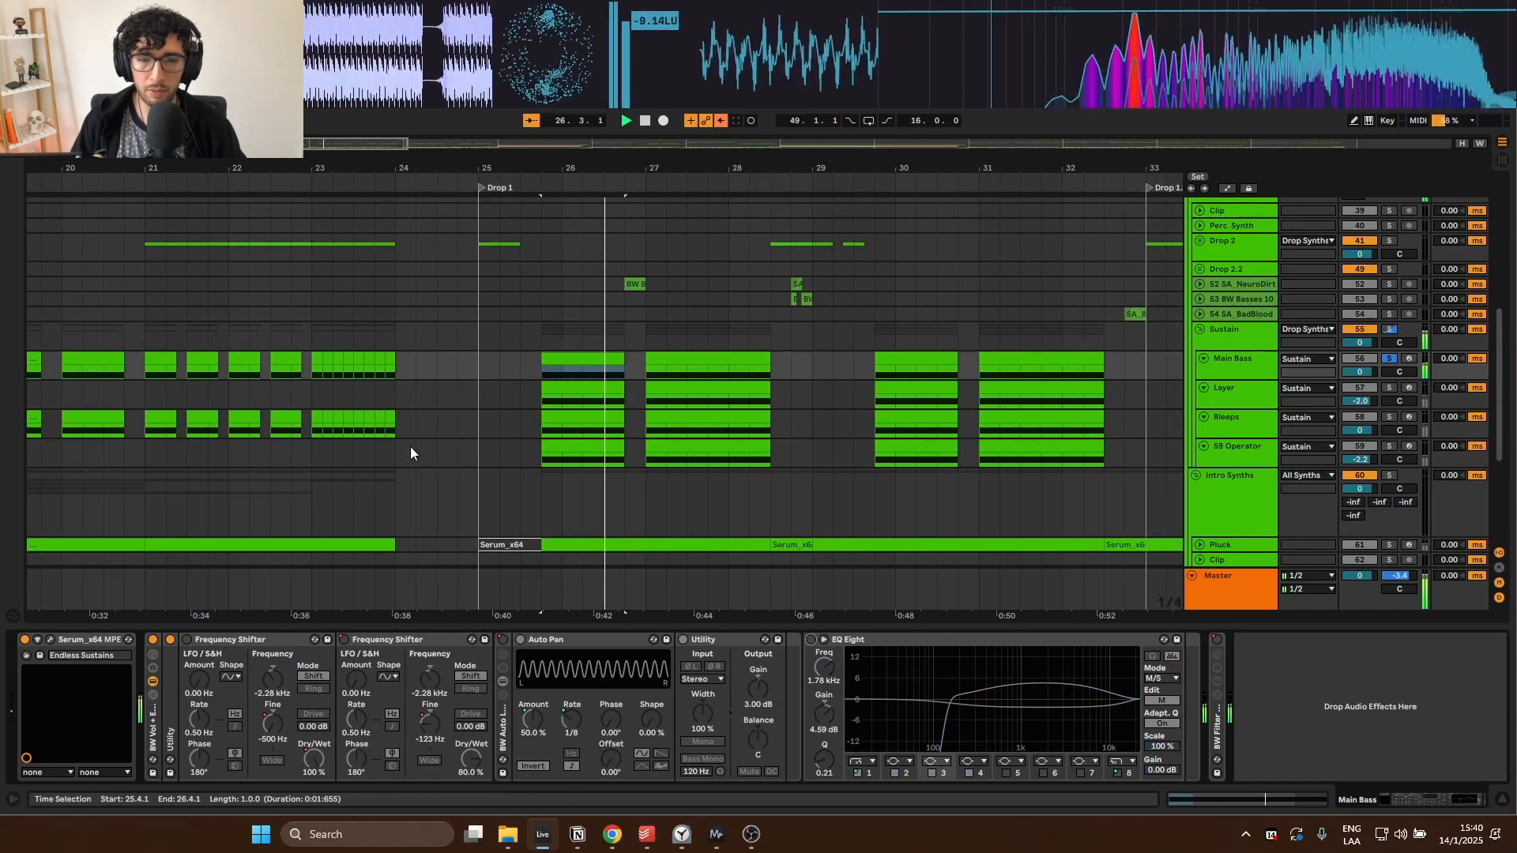
Step: Disable the Compressor, Distortion and Chorus in the Main Bass's Serum, show its oscillators, and play the raw sound
click(50, 640)
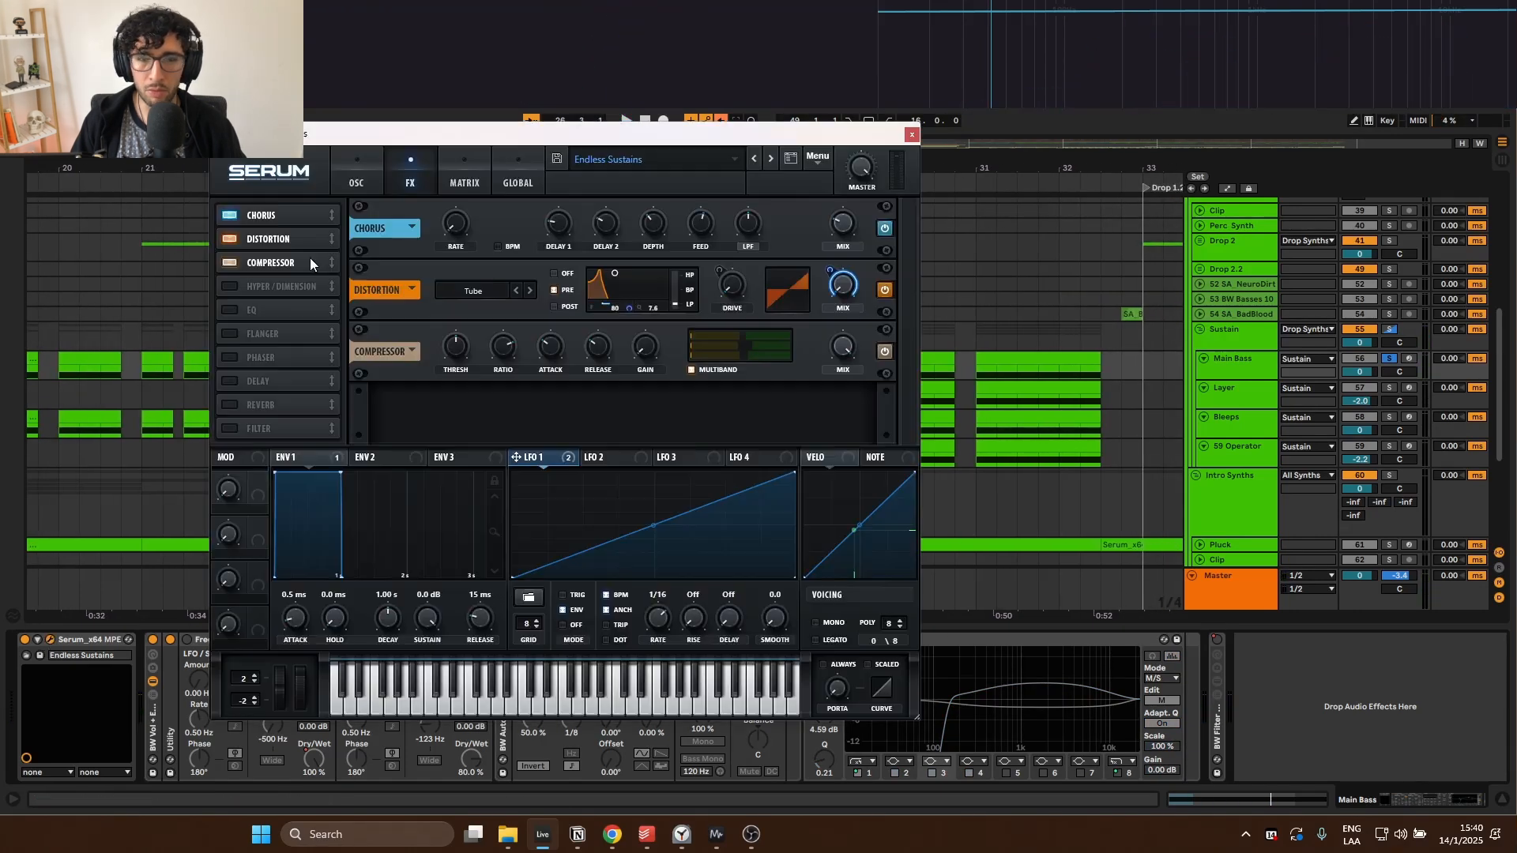
click(230, 262)
click(231, 238)
click(230, 216)
click(356, 180)
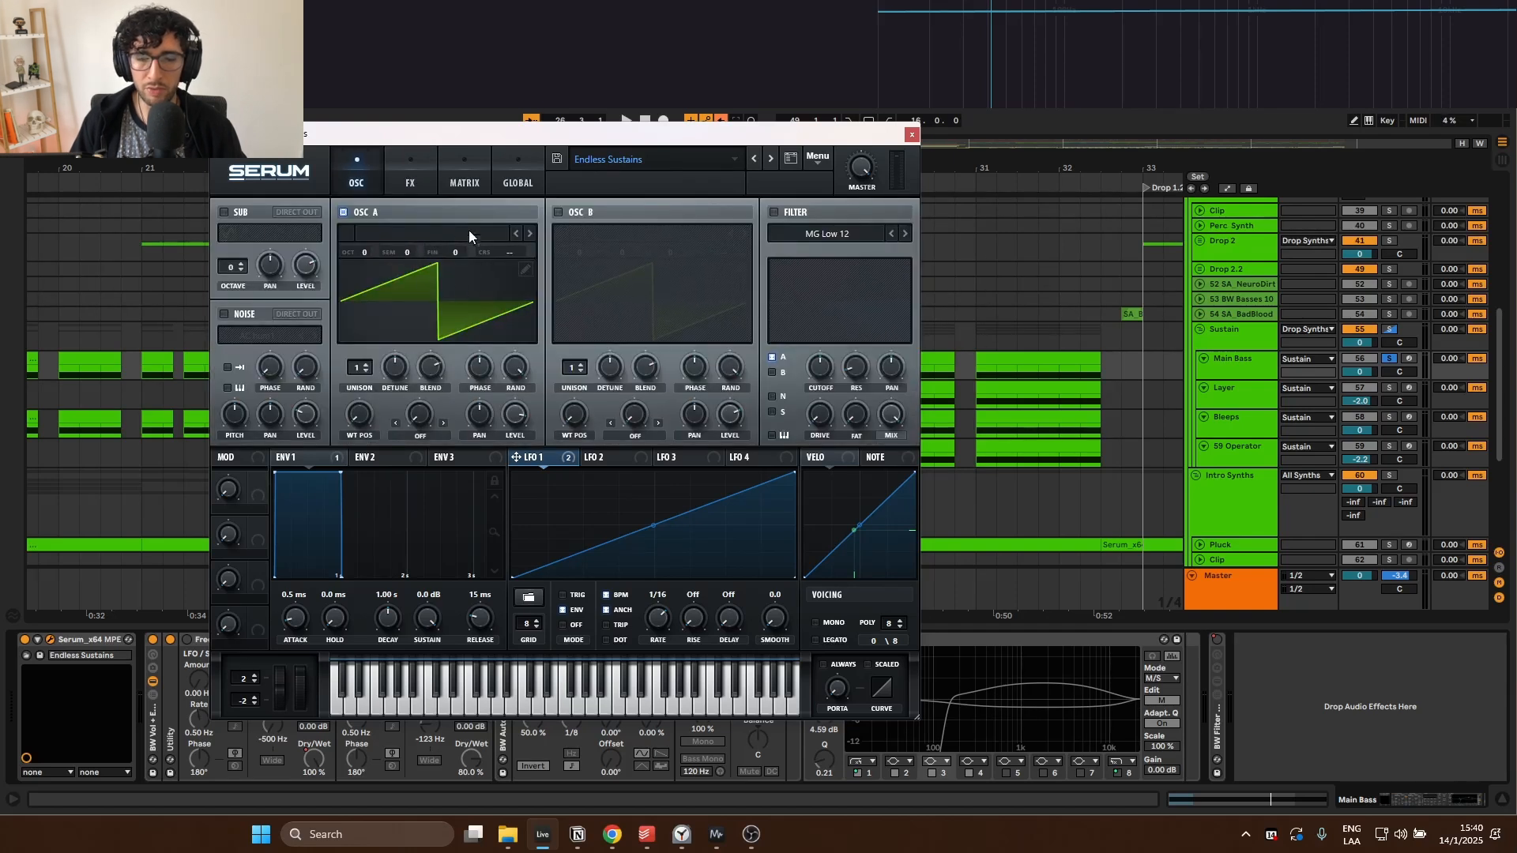
key(space)
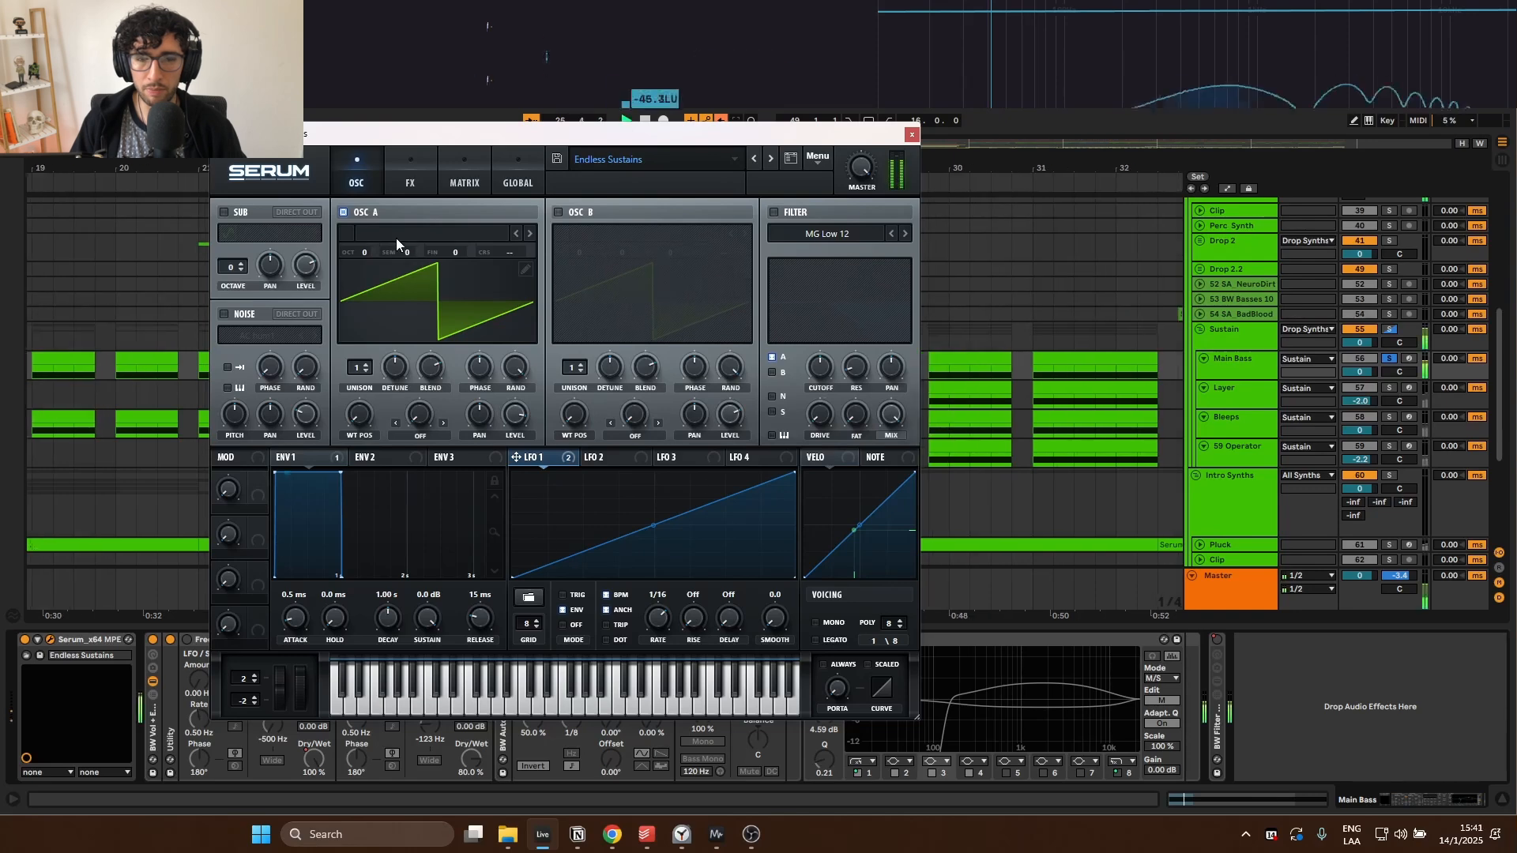
key(space)
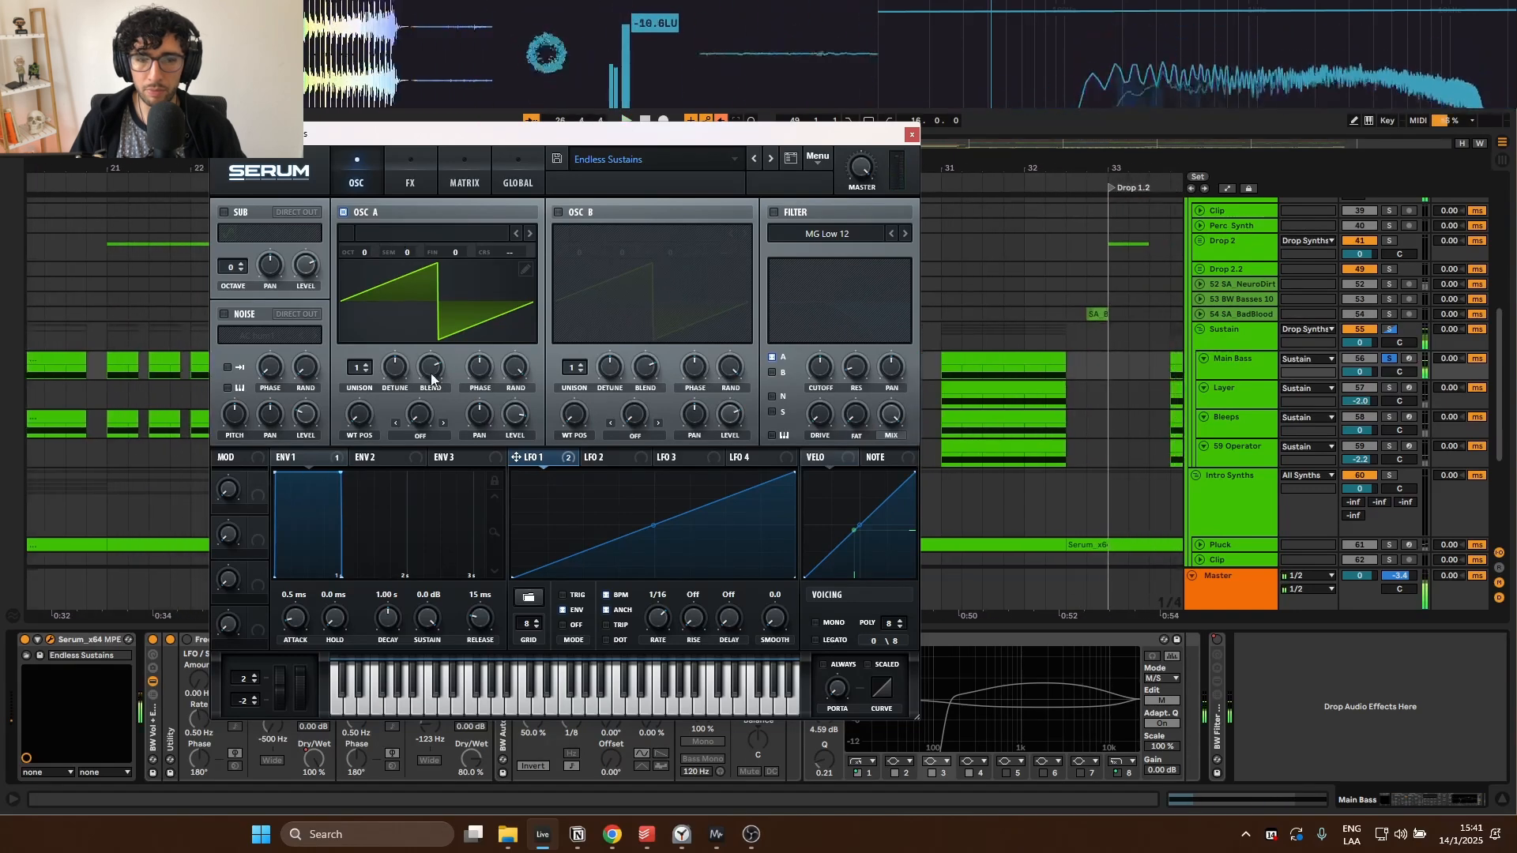
scroll(1217, 350, up, 4)
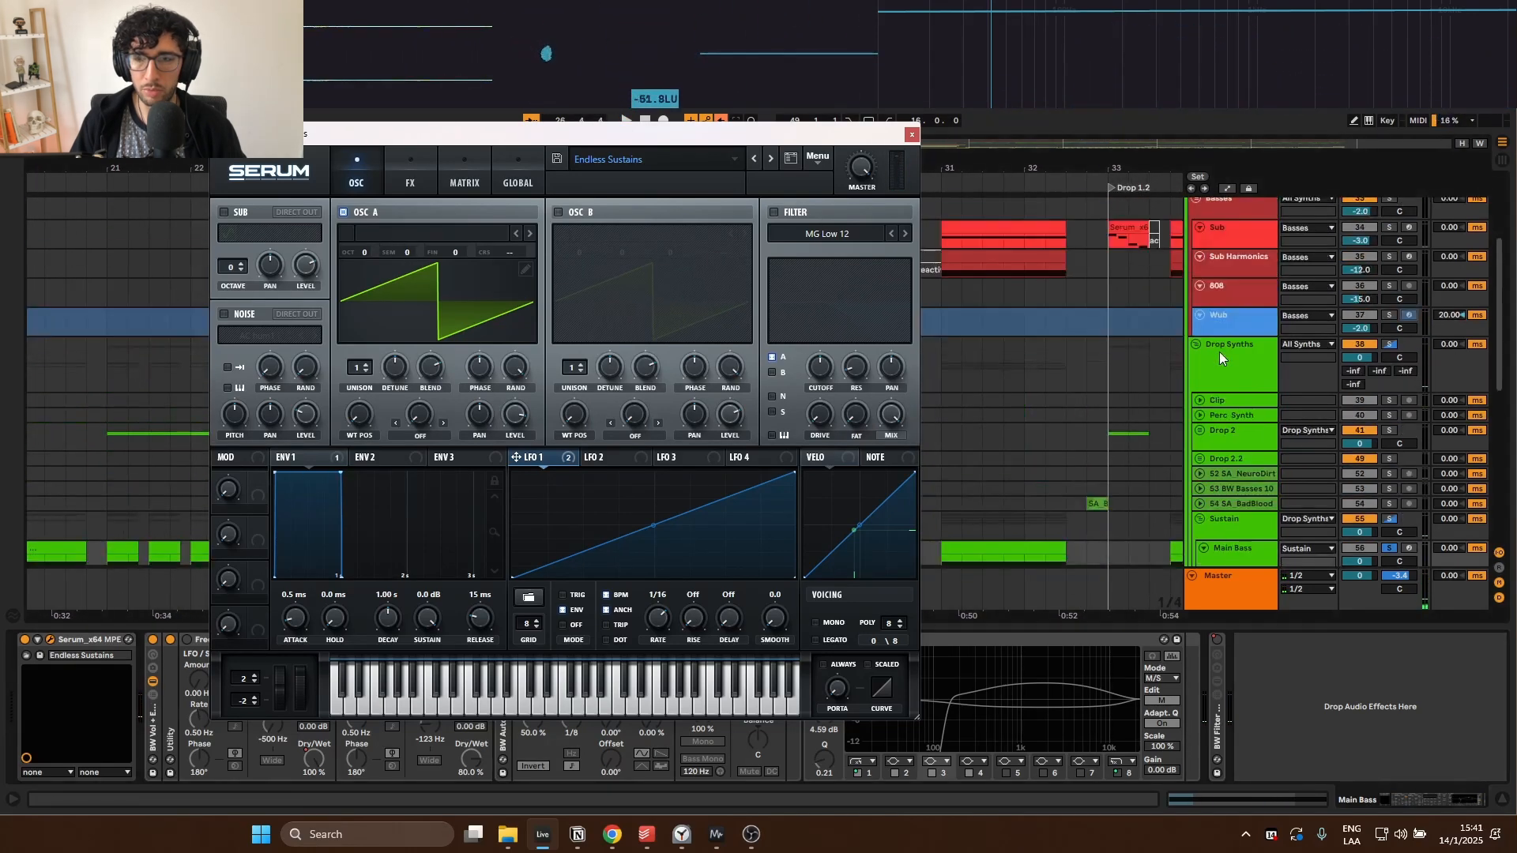
scroll(1221, 353, down, 3)
scroll(1221, 351, up, 1)
scroll(1116, 336, down, 1)
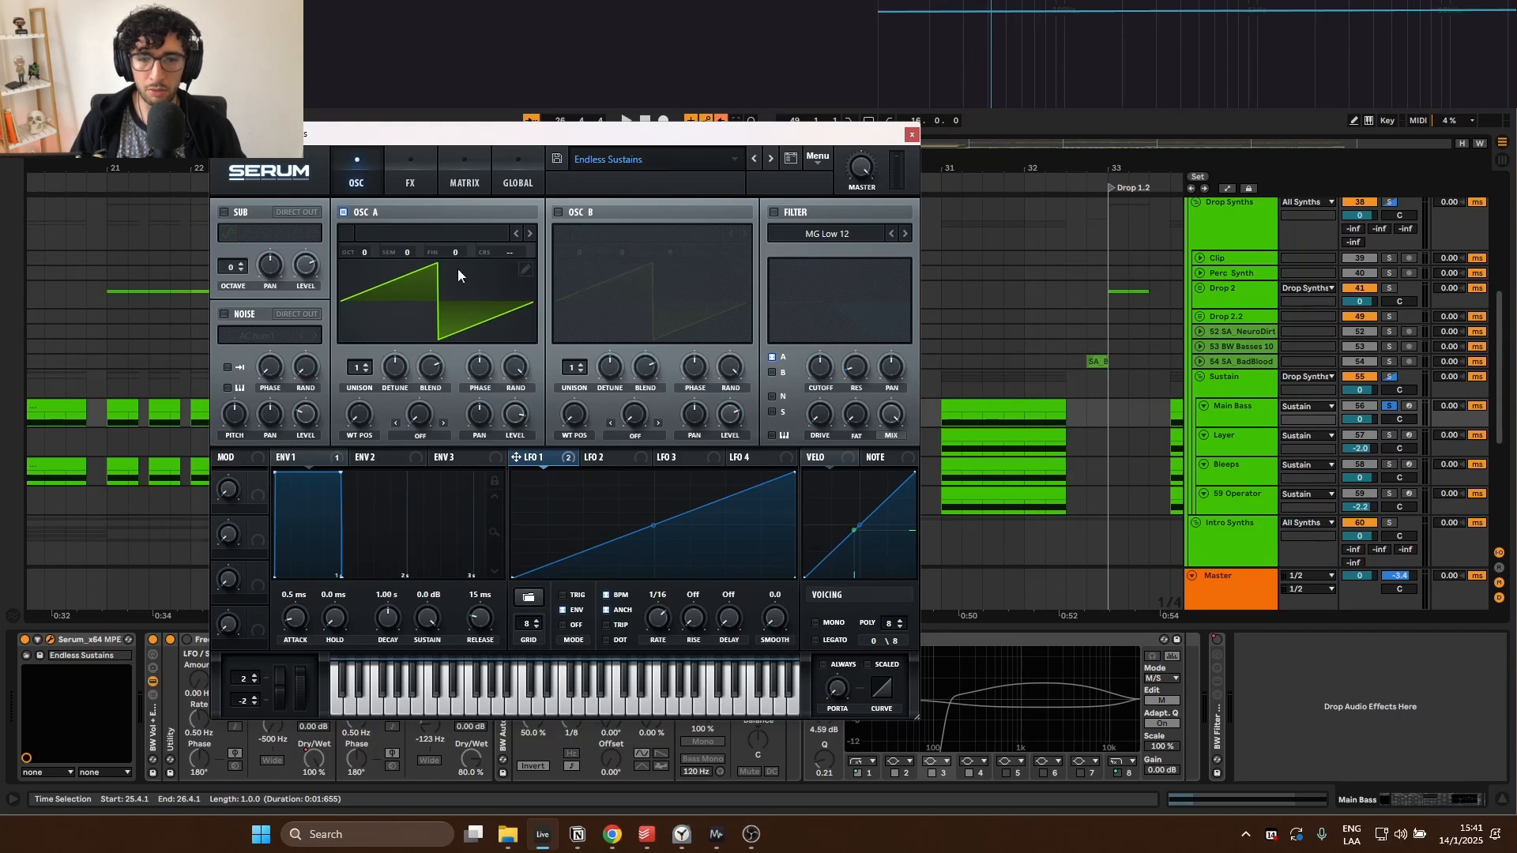
Step: Re-enable Serum's Chorus effect, check its settings, and play the sound with only the chorus active
click(410, 169)
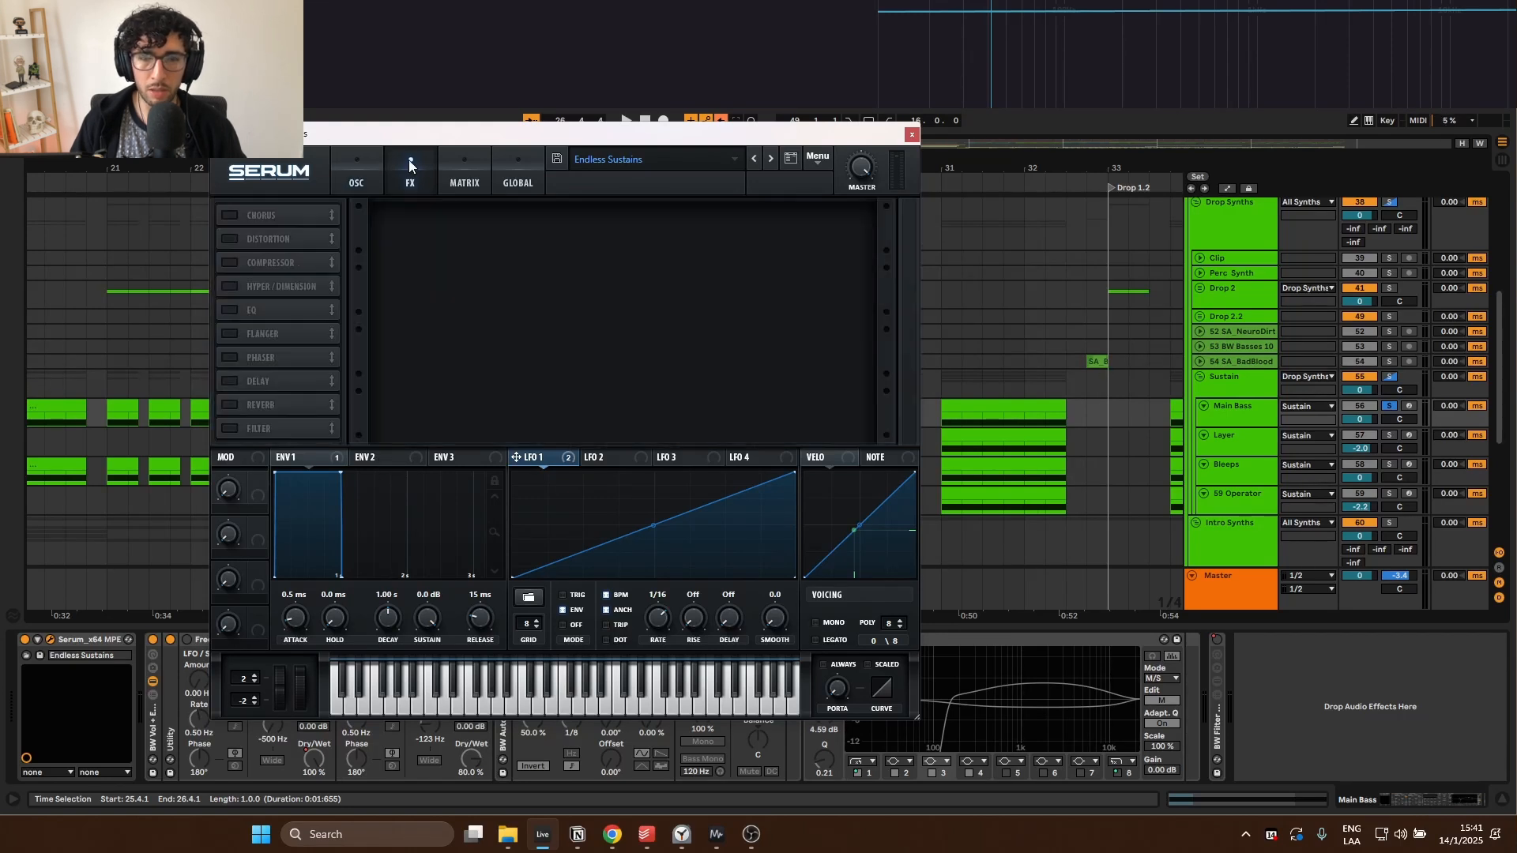
click(229, 216)
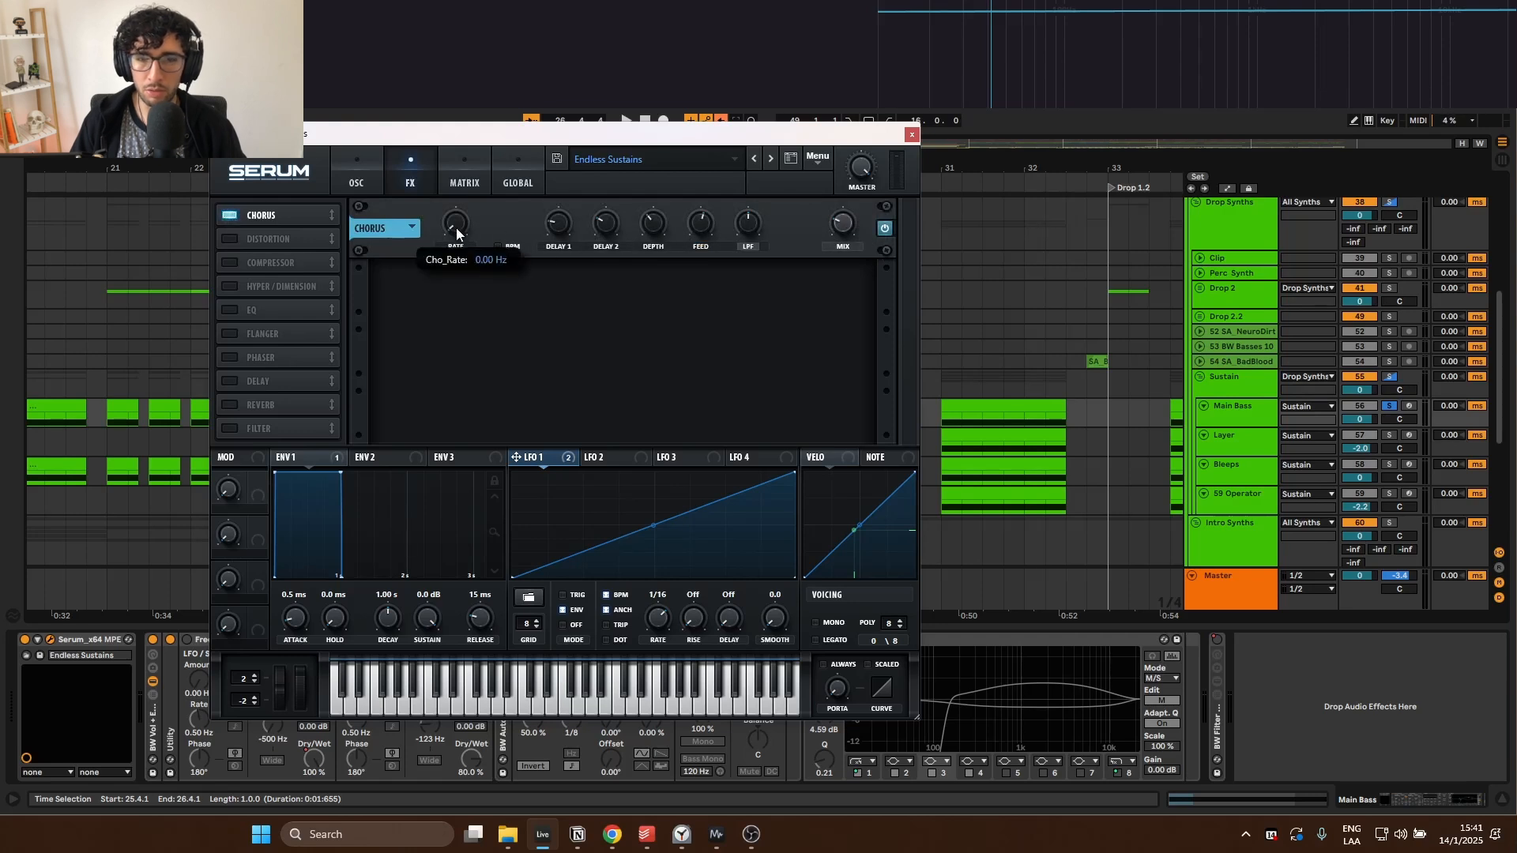
mouse_move(553, 226)
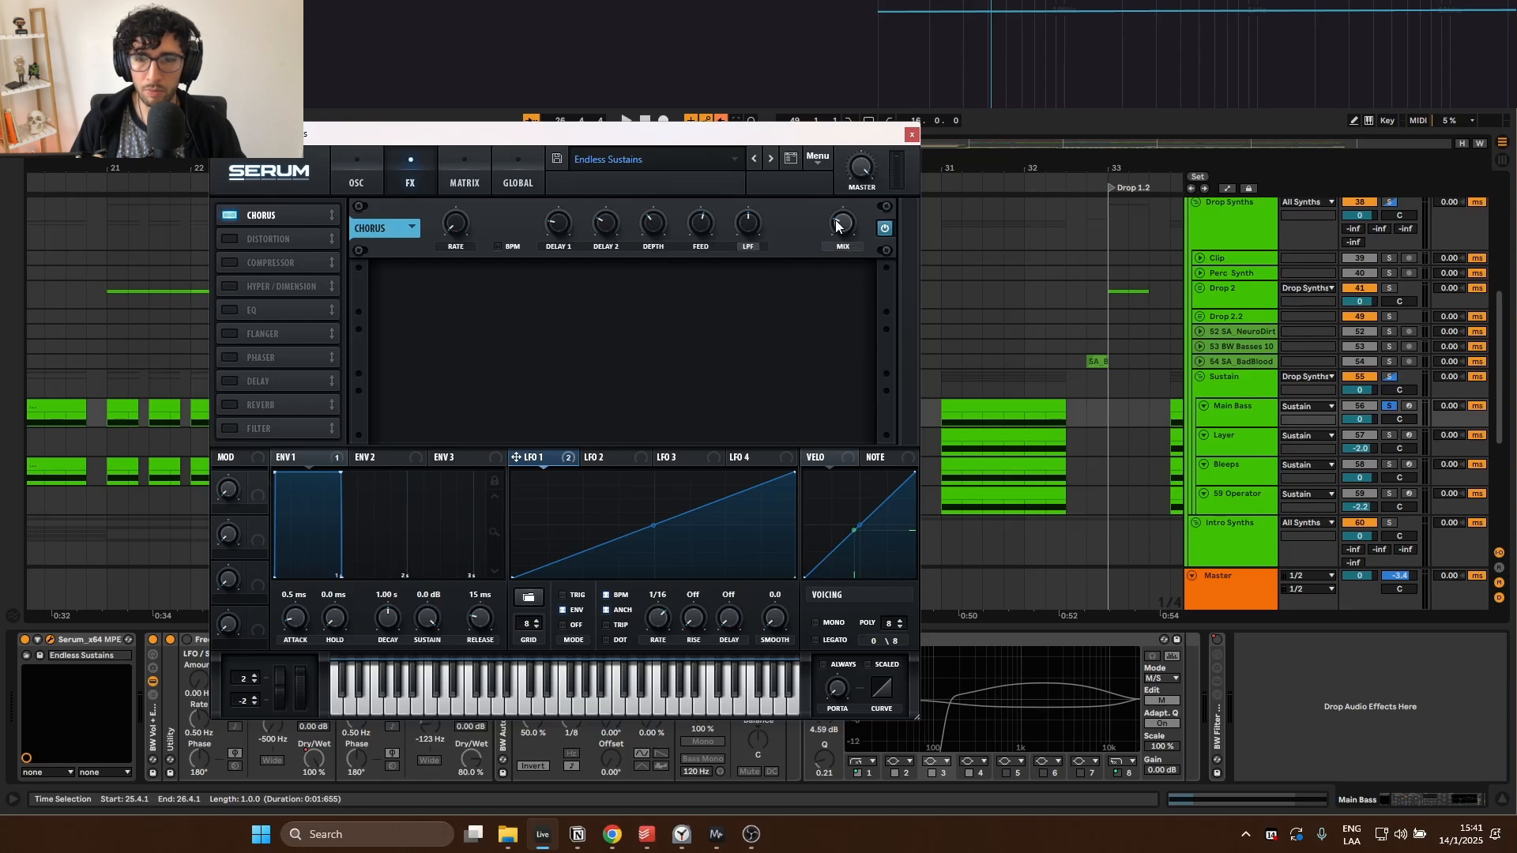
key(space)
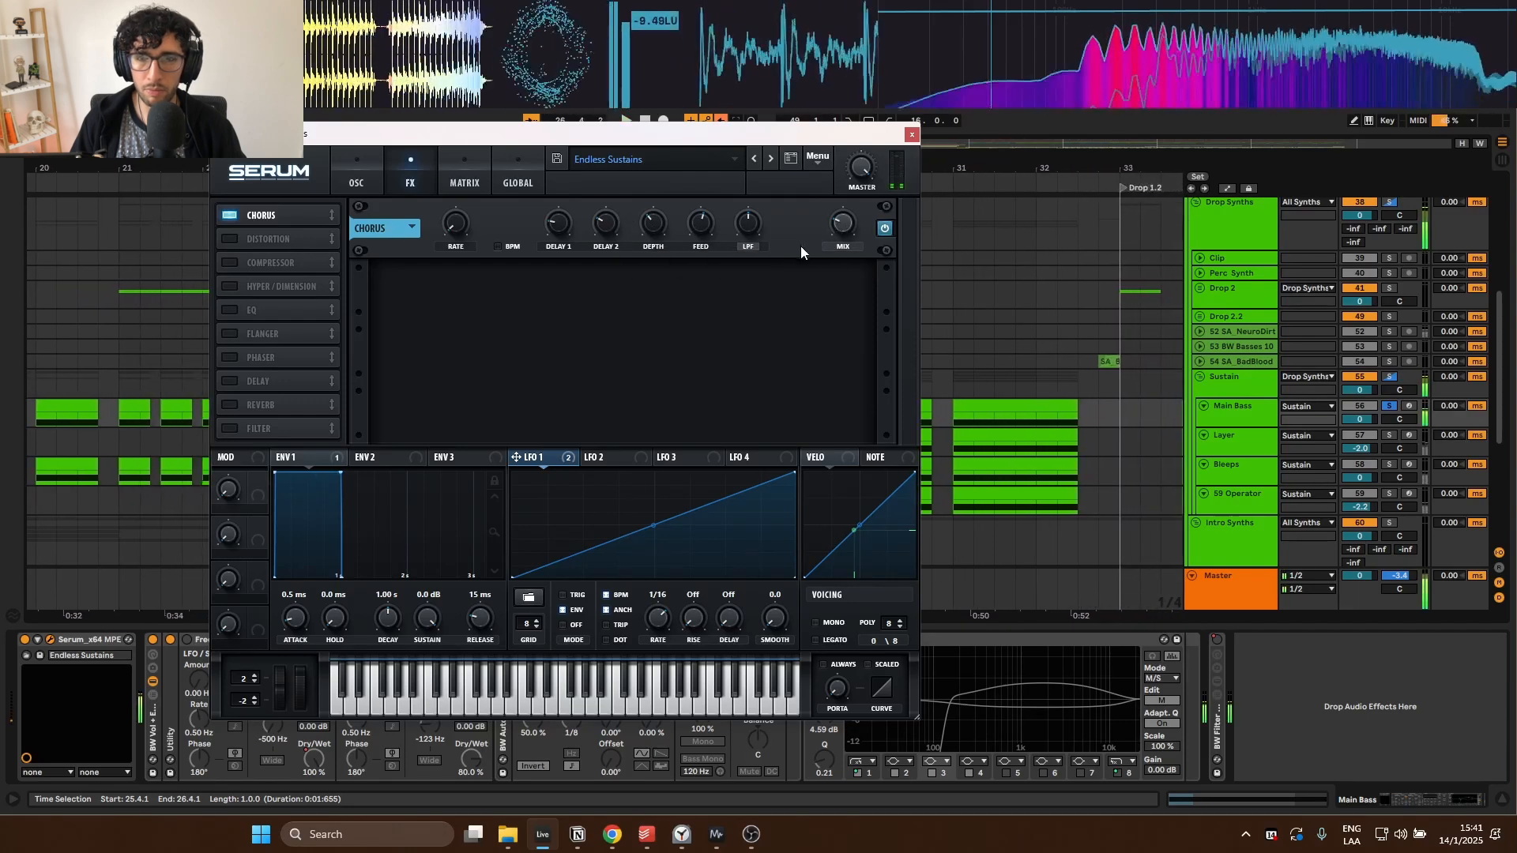
key(space)
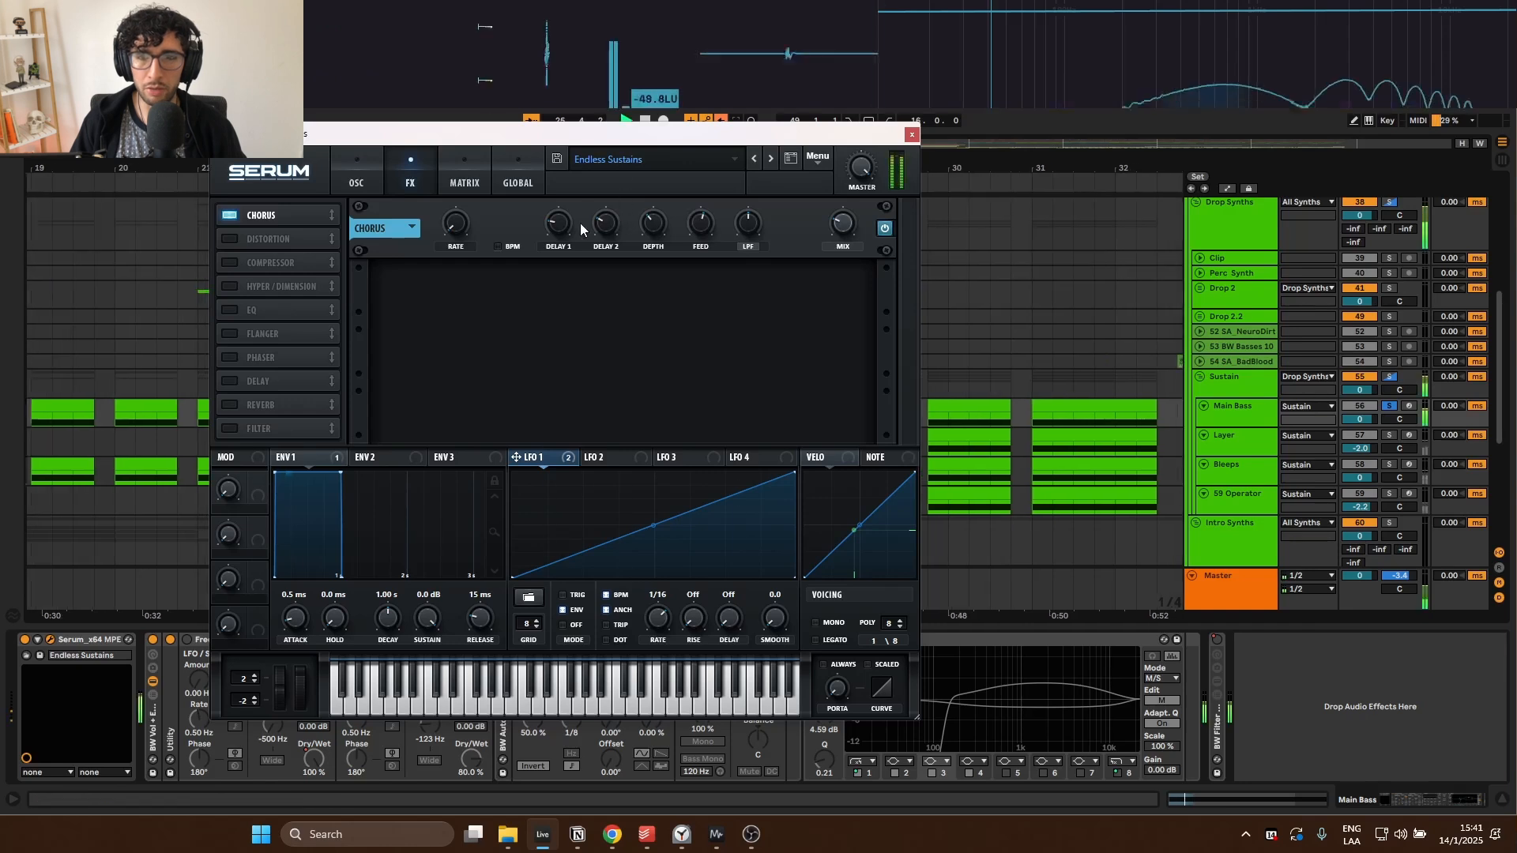
Step: Re-enable Serum's Tube Distortion, inspect its pre-filter and the LFO 1 settings, and play the sound with it
click(230, 238)
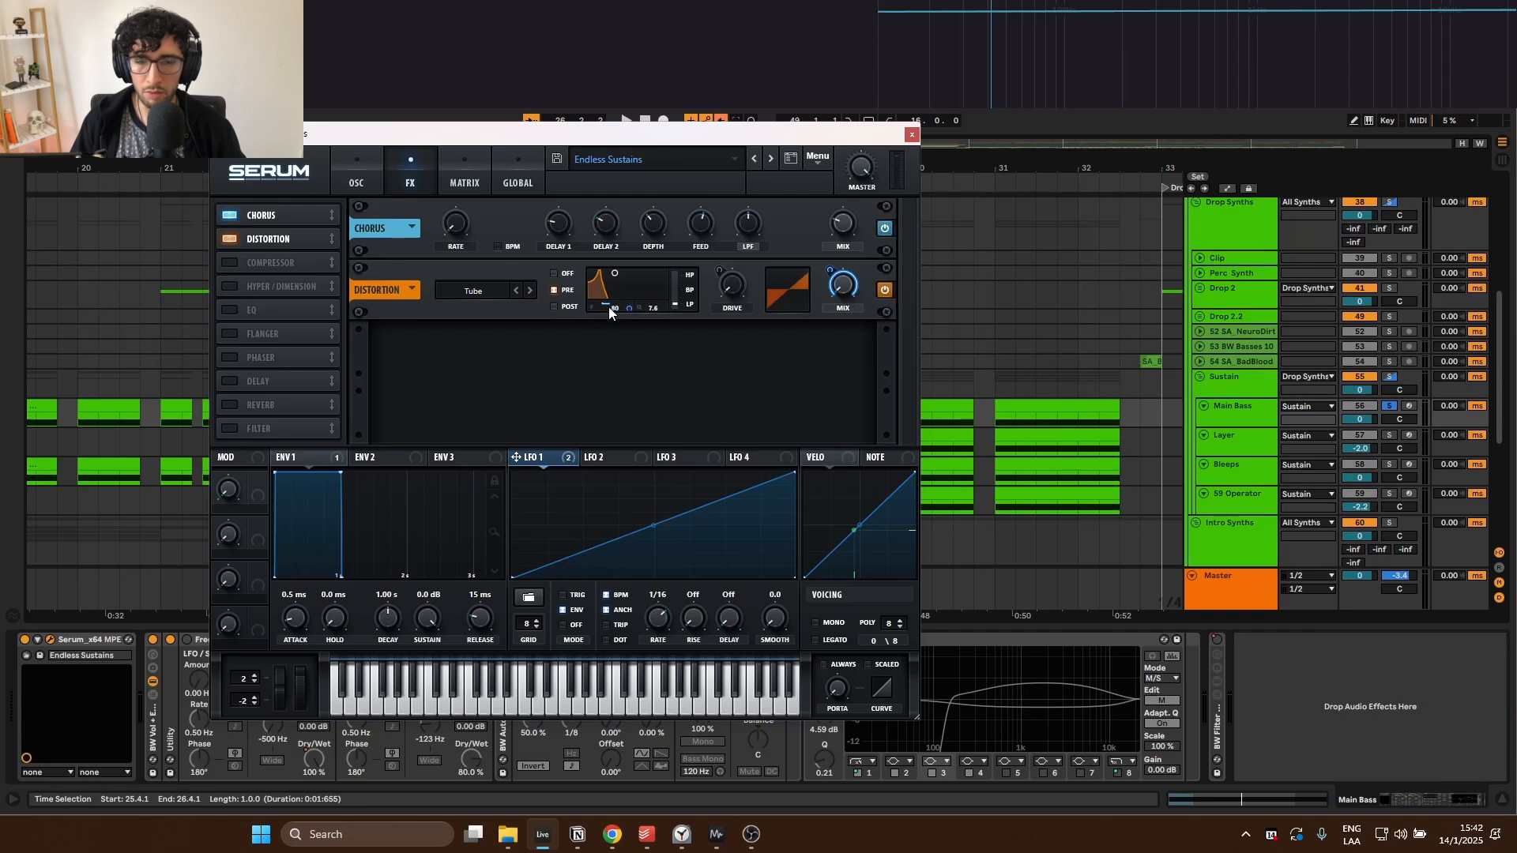
mouse_move(609, 307)
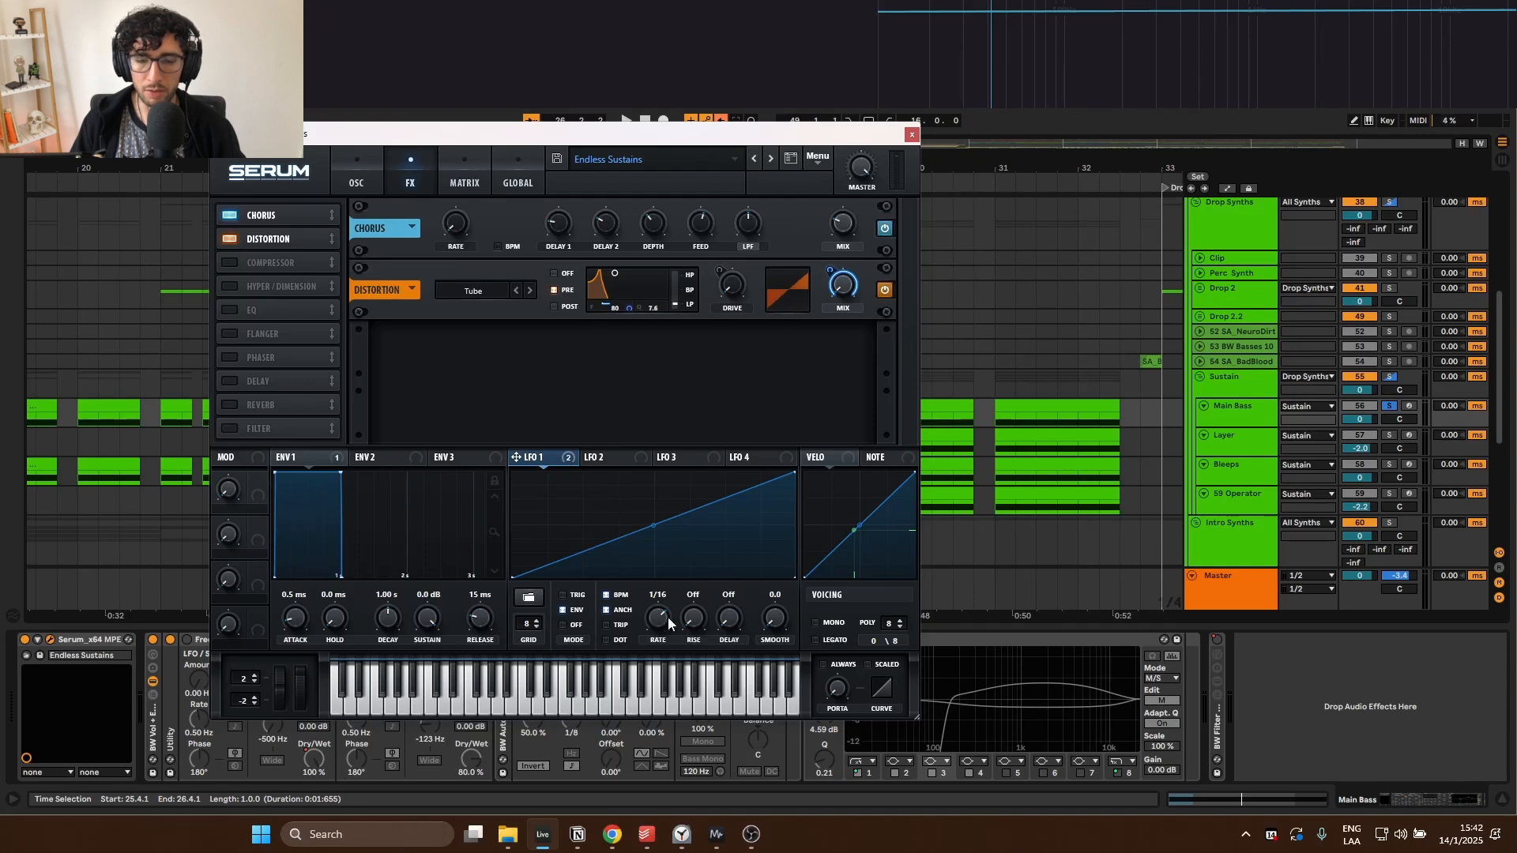
key(space)
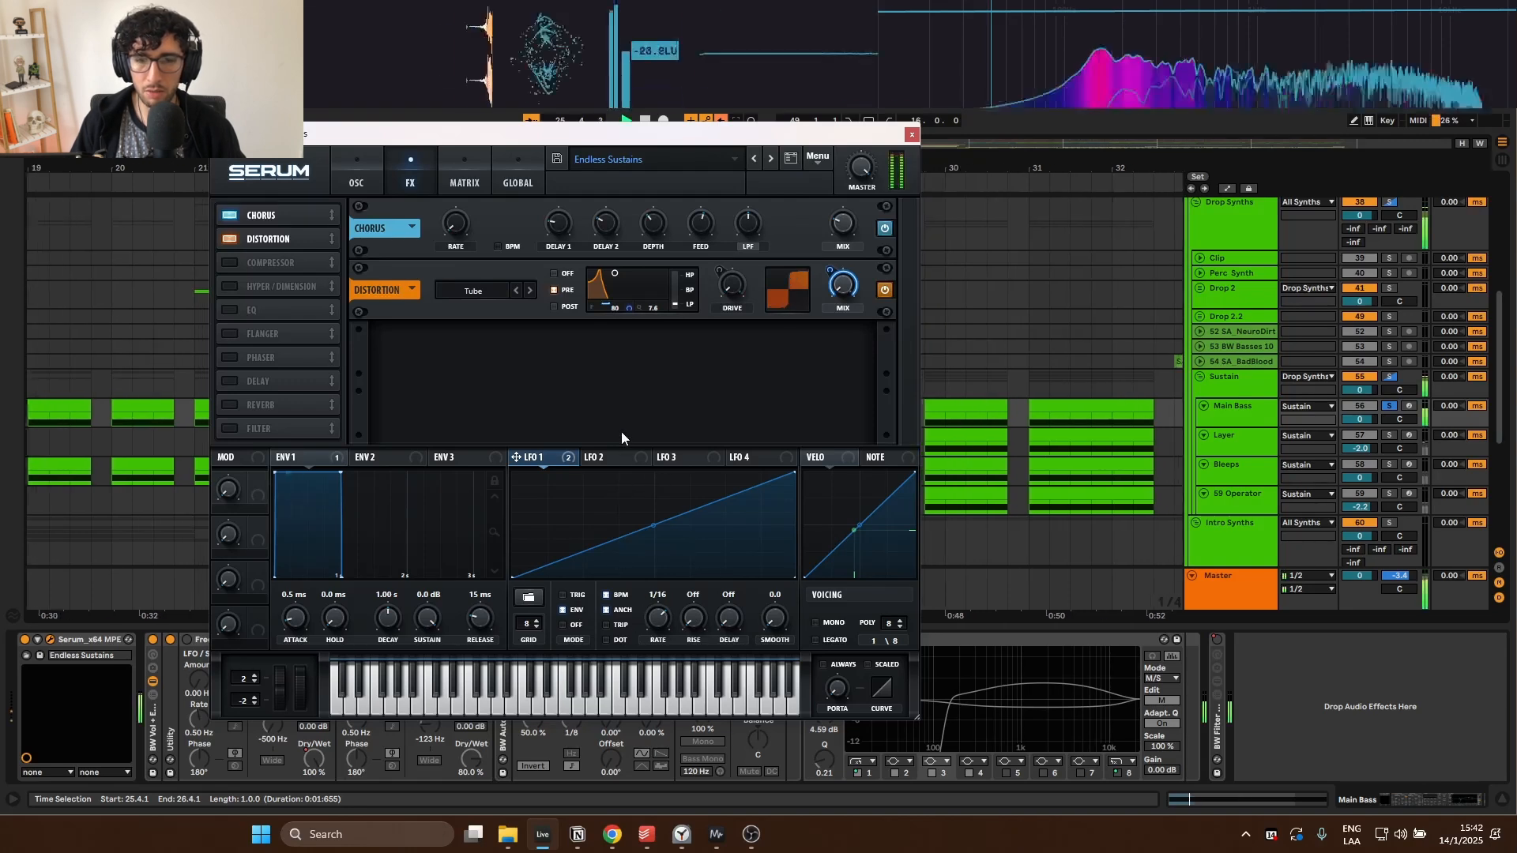
key(space)
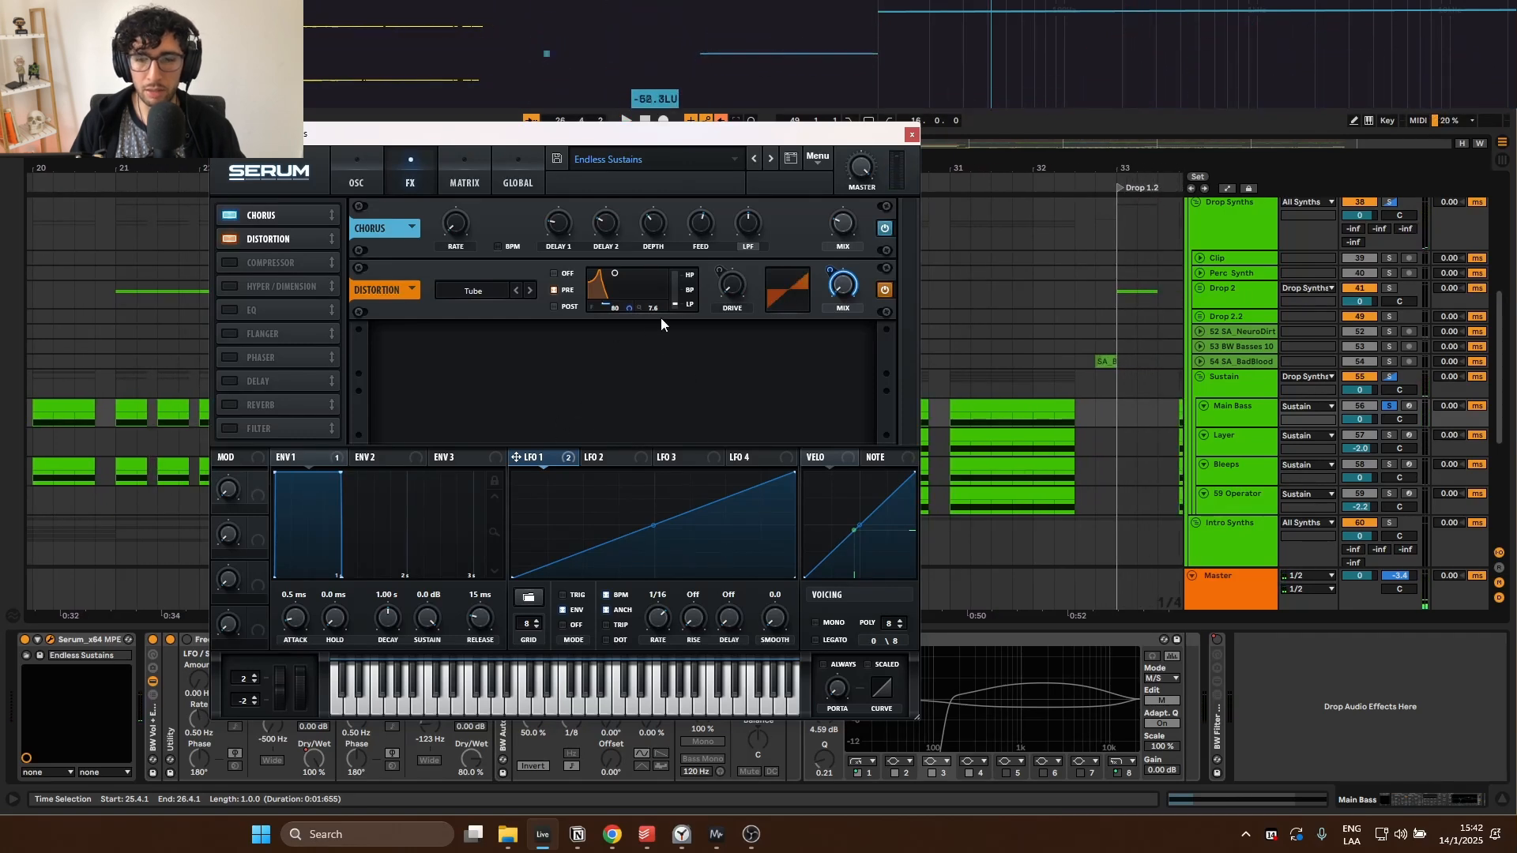
key(space)
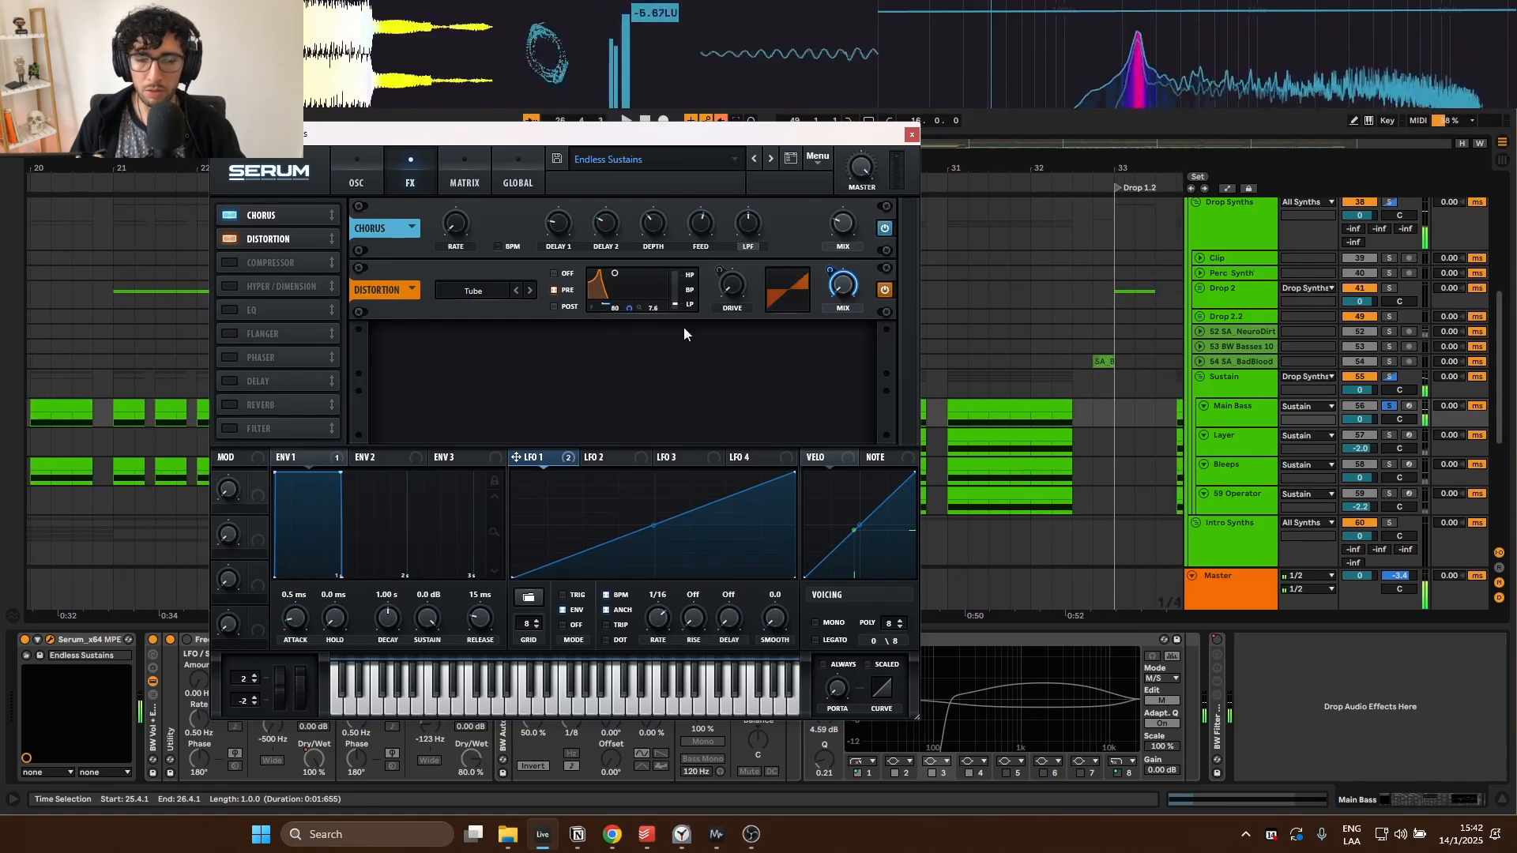
key(space)
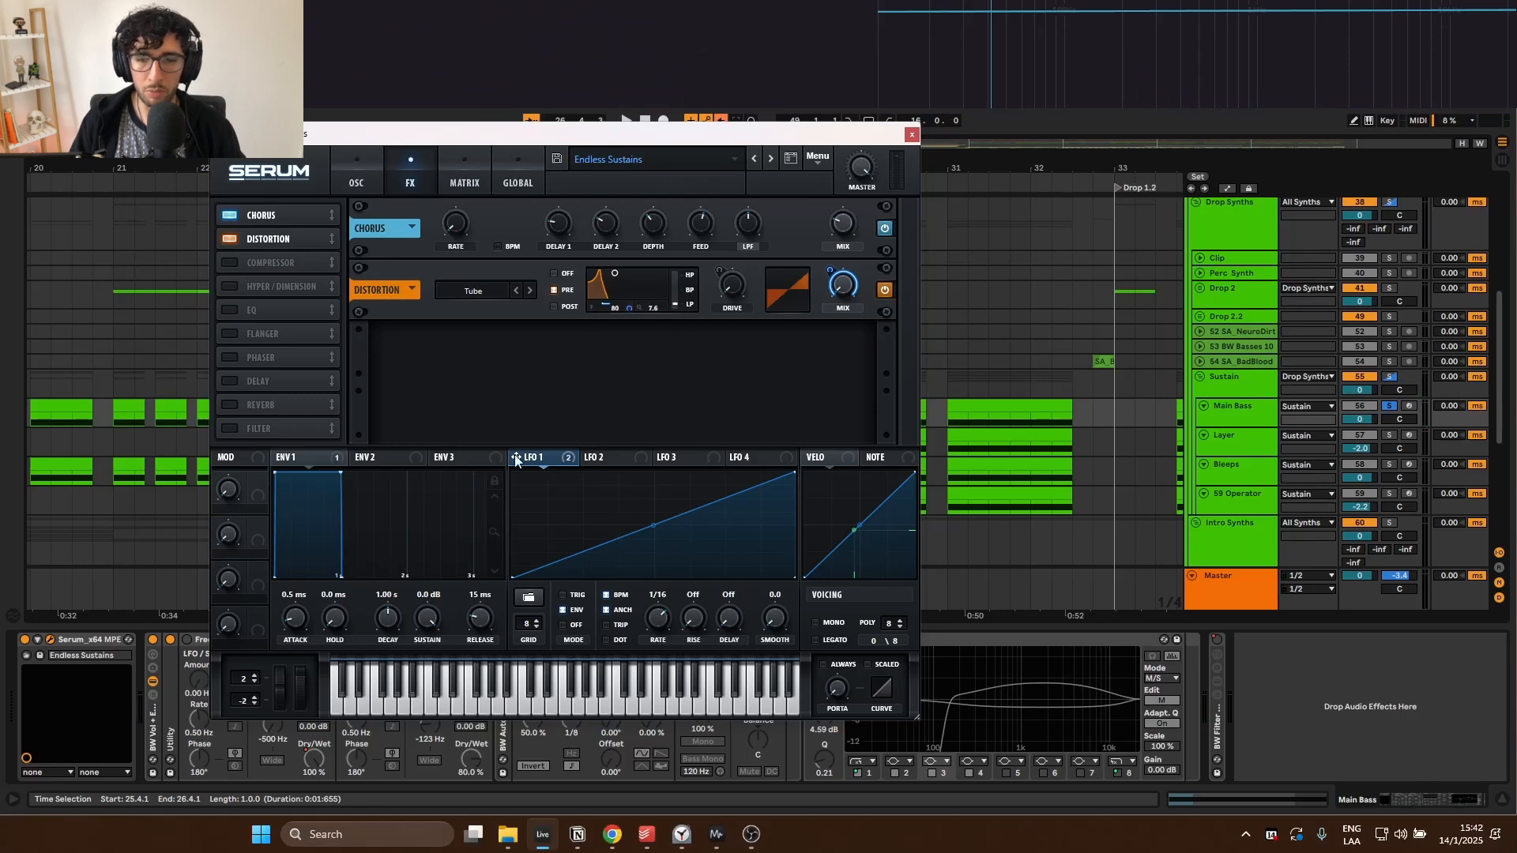
Step: Show Envelope 1's modulation on the distortion's Drive and play the clip to hear it
click(316, 461)
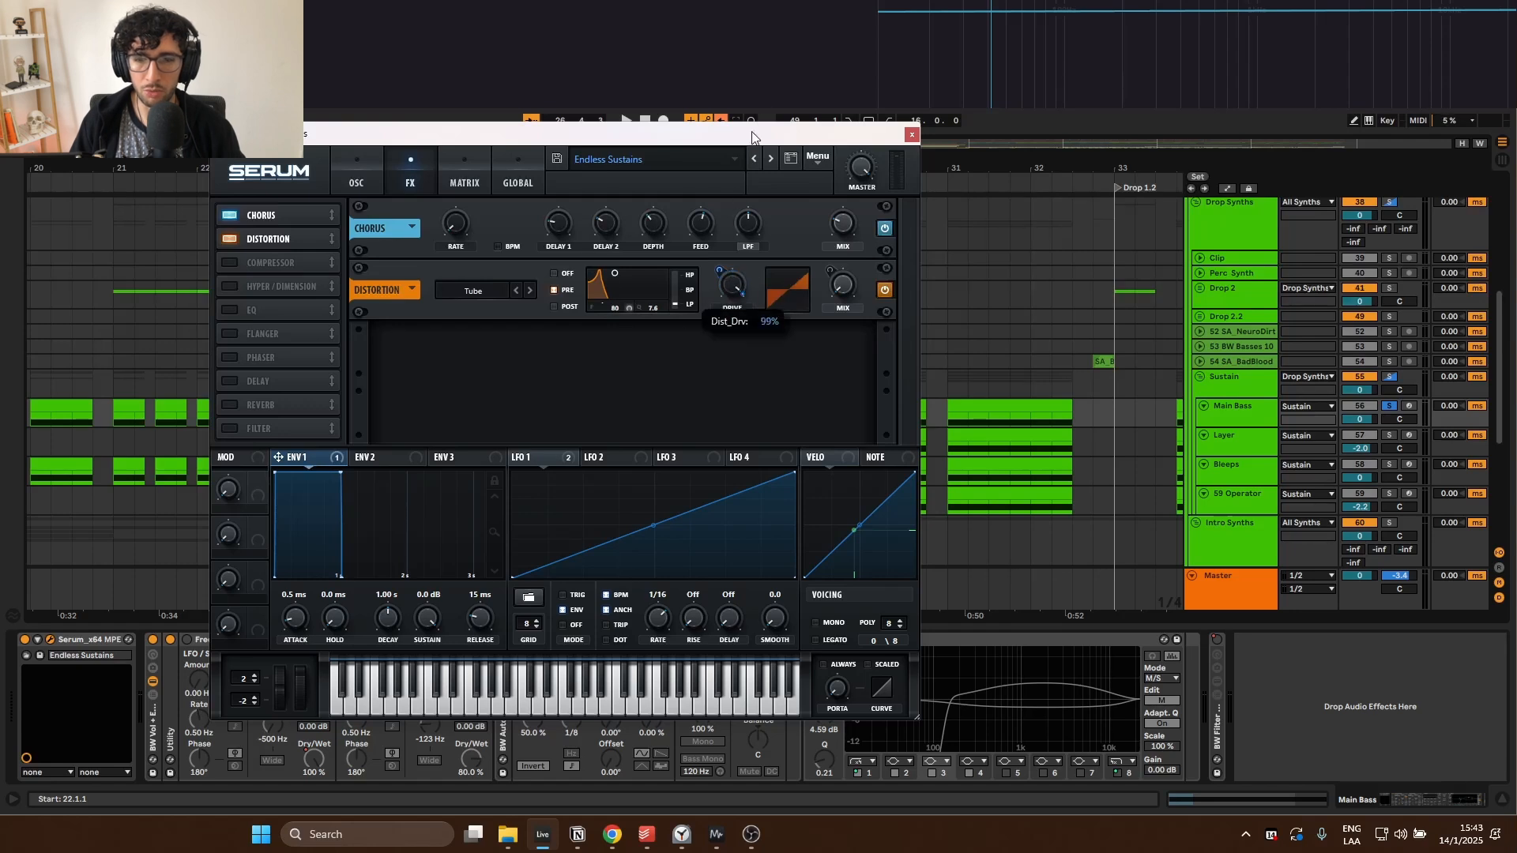
key(space)
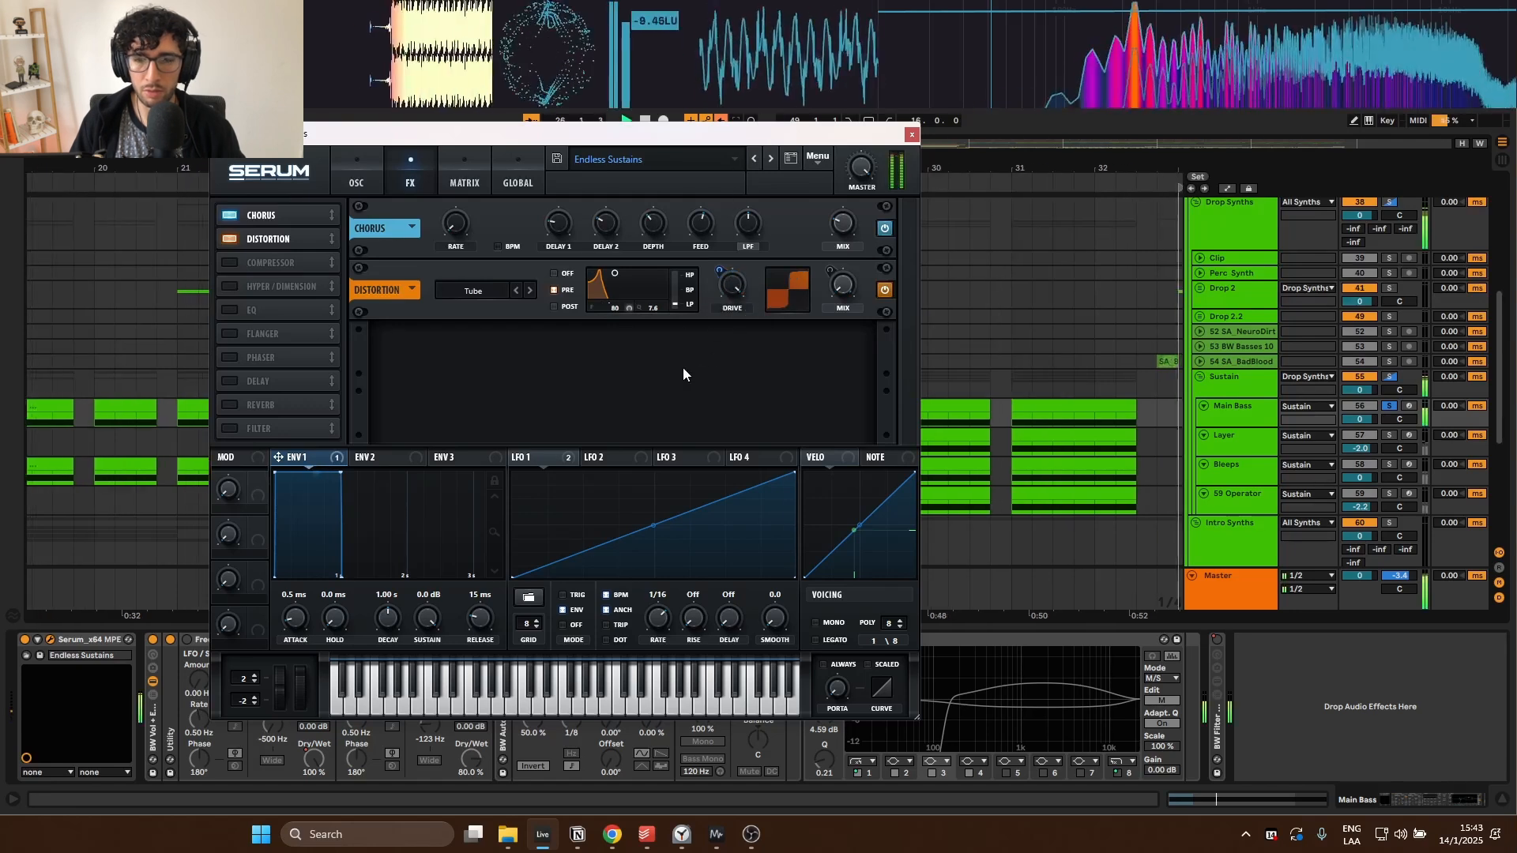
key(space)
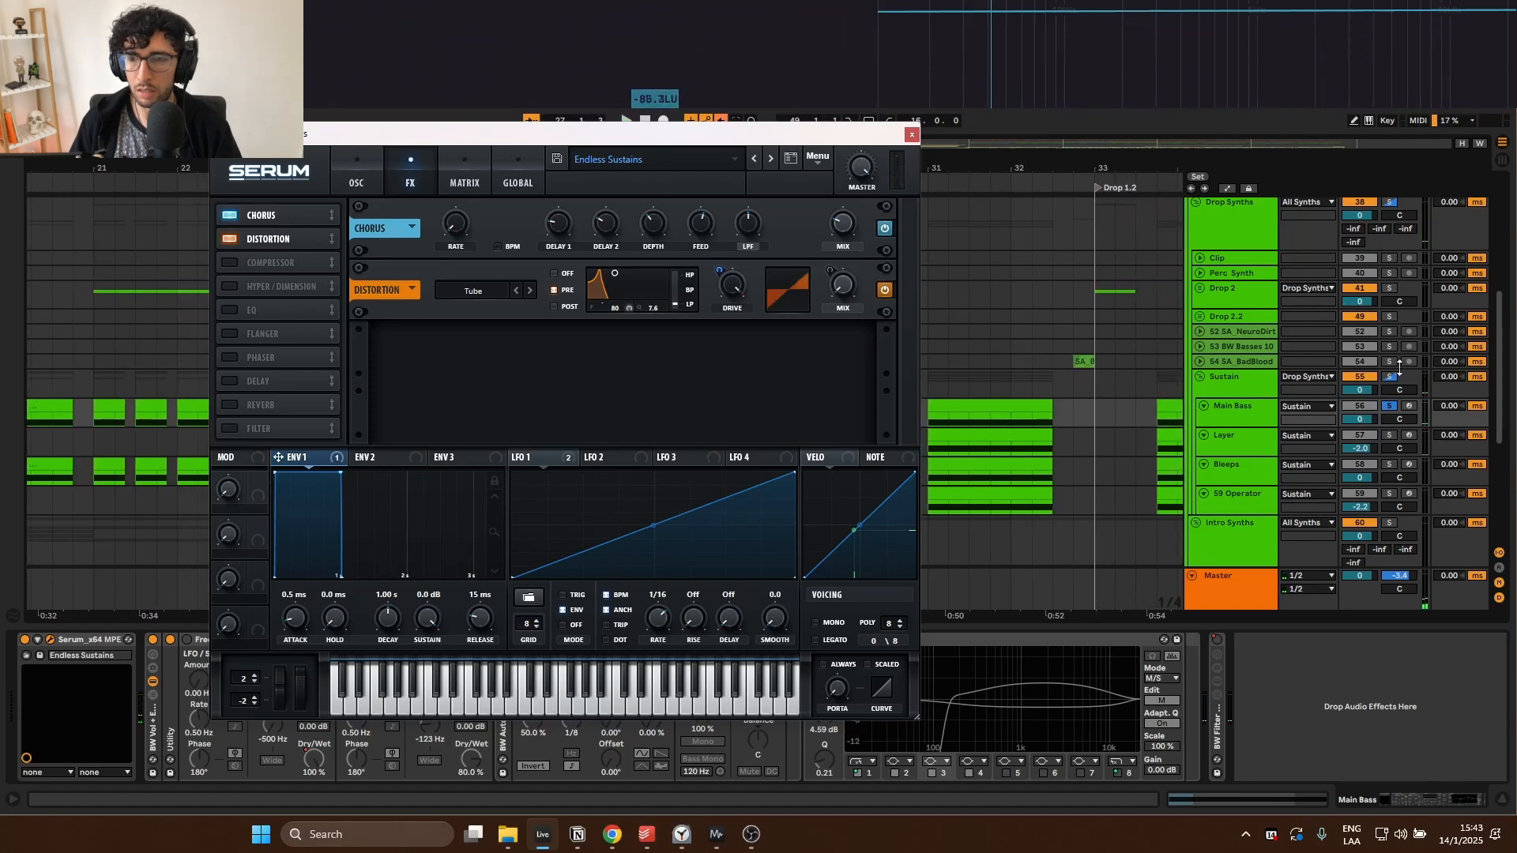
Step: Arm the Main Bass track for recording, increase Envelope 1's modulation amount on the distortion Drive, and audition the sound
click(1408, 391)
click(1410, 406)
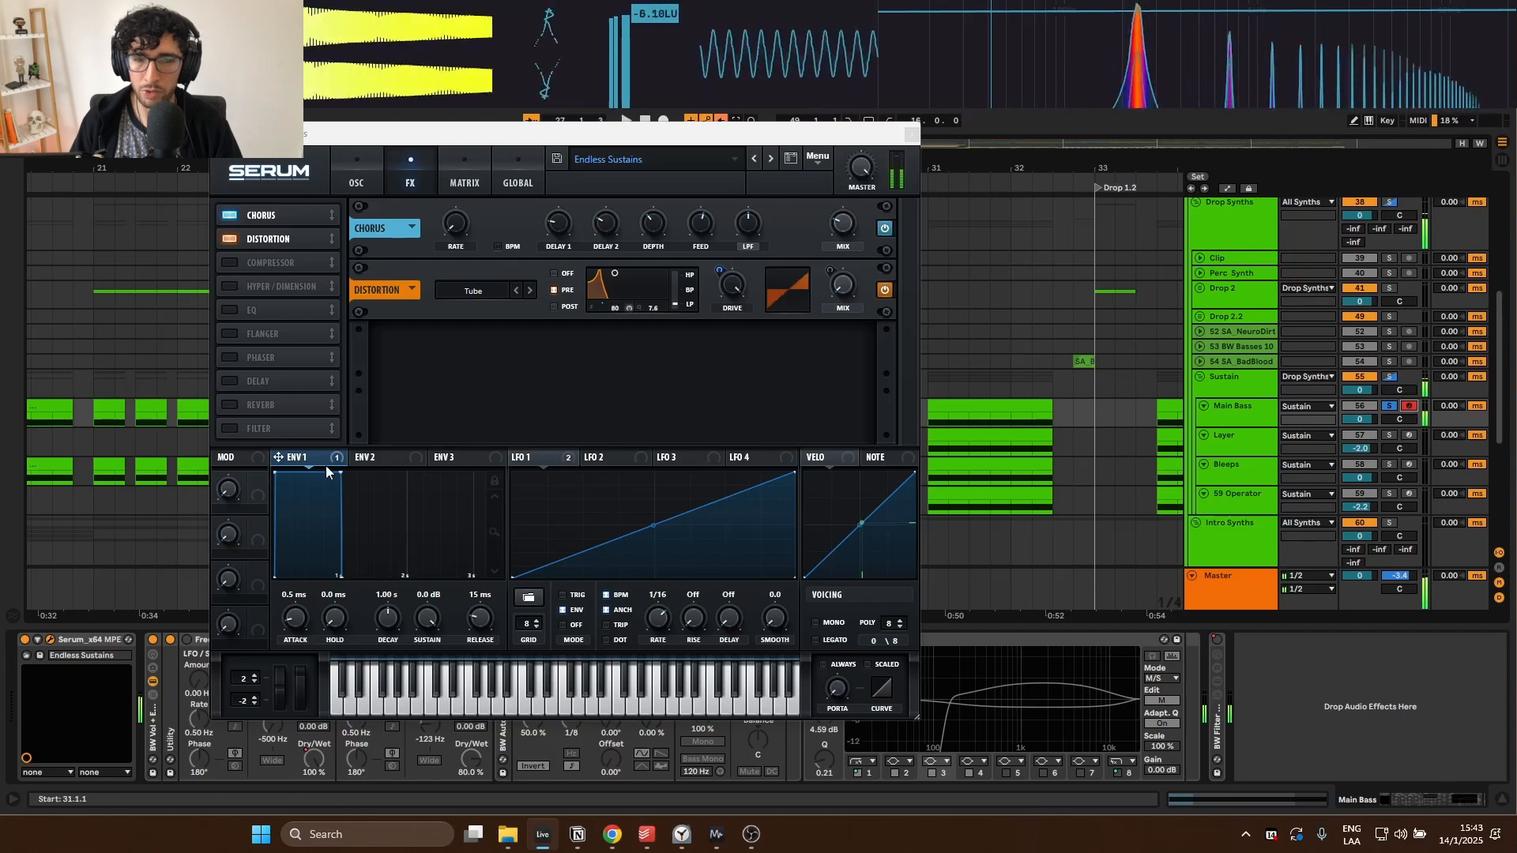
drag(722, 287, 715, 466)
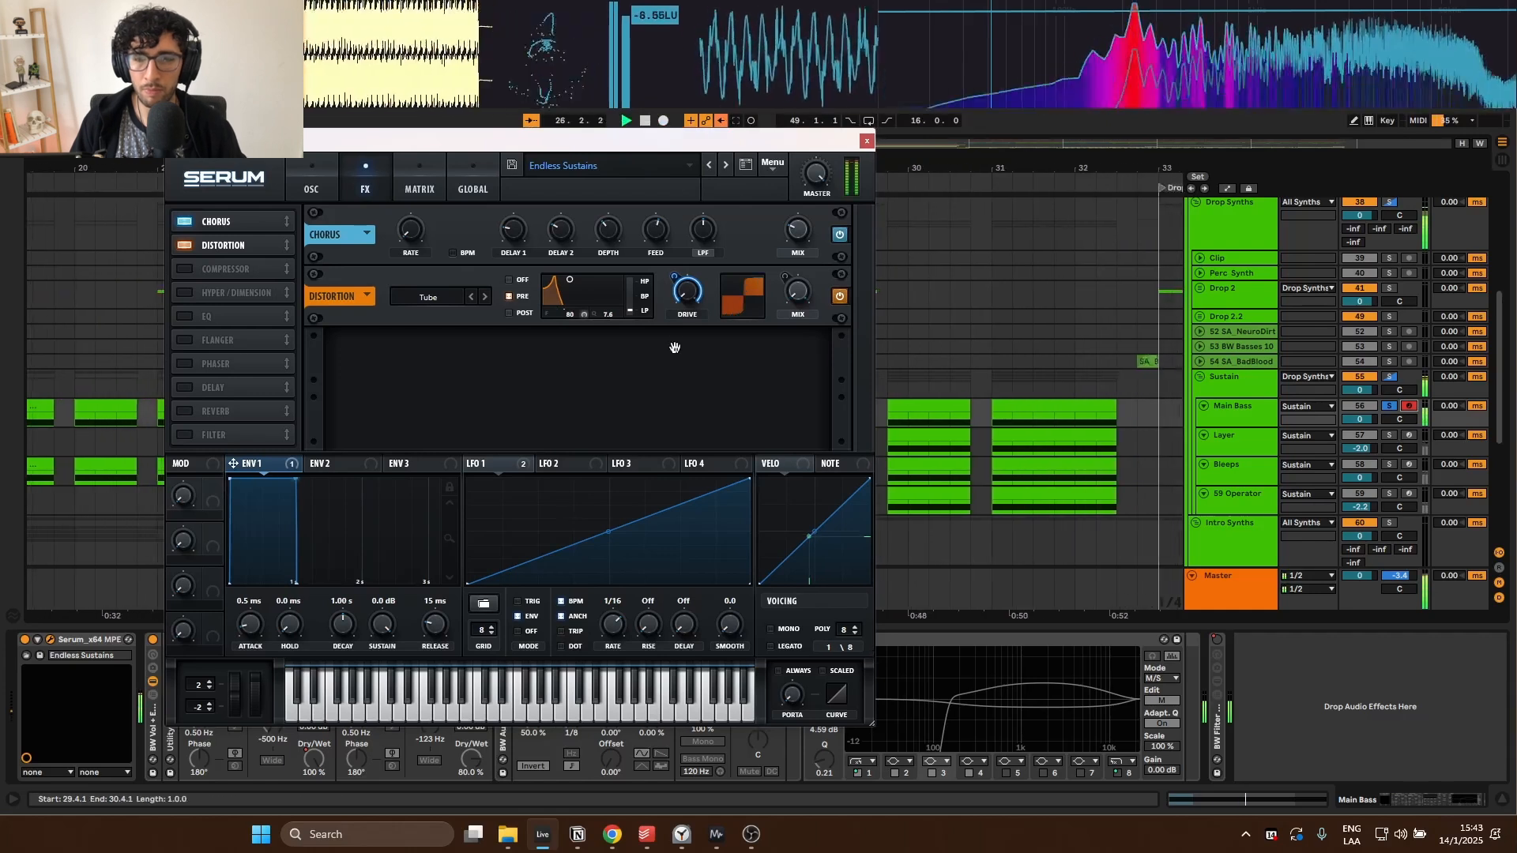
key(space)
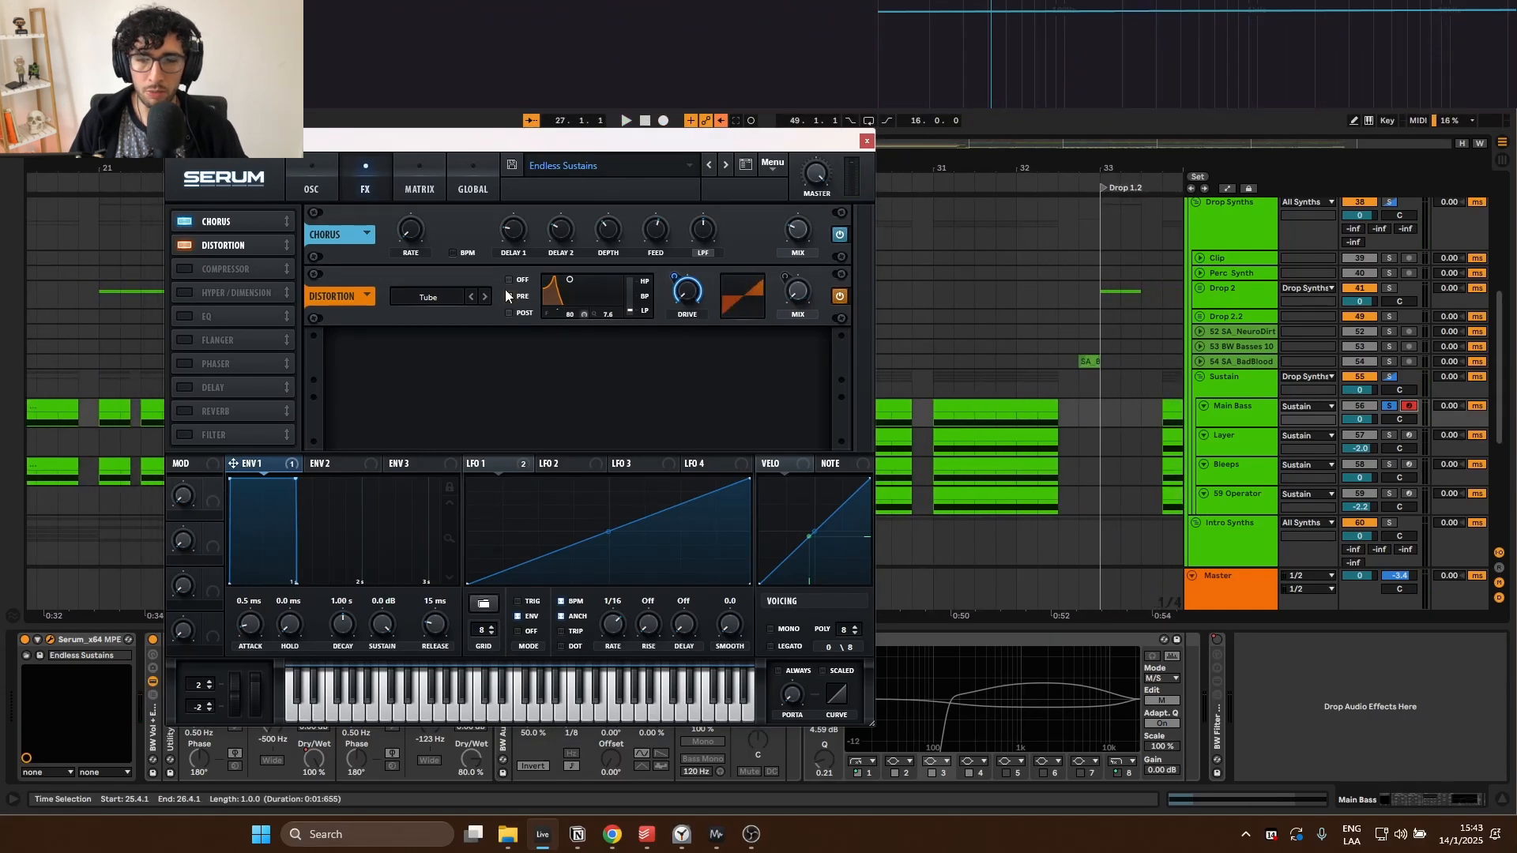
Step: With LFO 1 selected, try a higher filter frequency on the distortion, play it, and return the frequency to 80 Hz
click(507, 458)
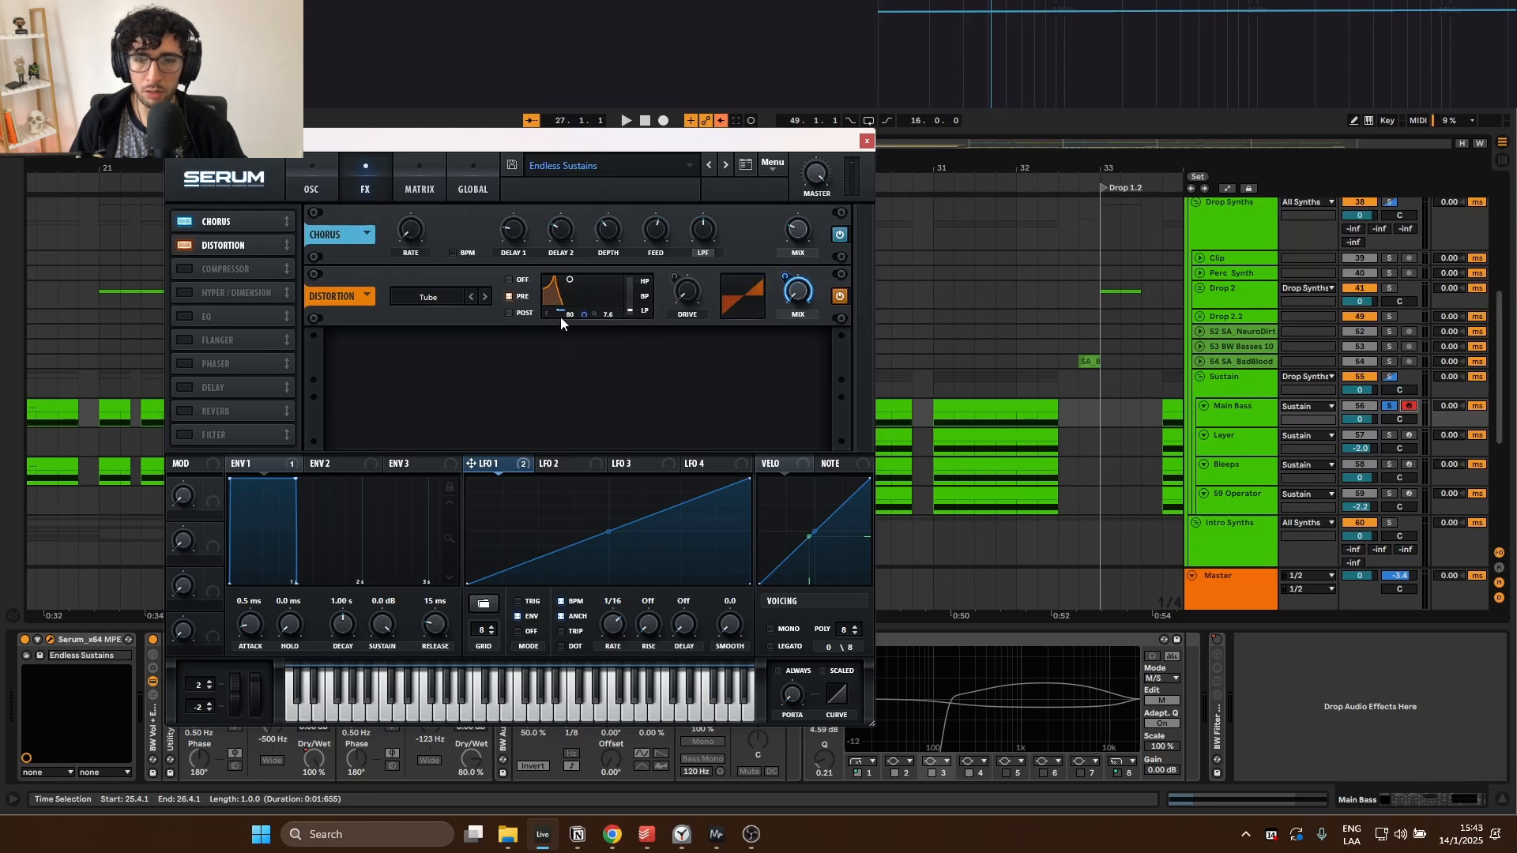
mouse_move(567, 316)
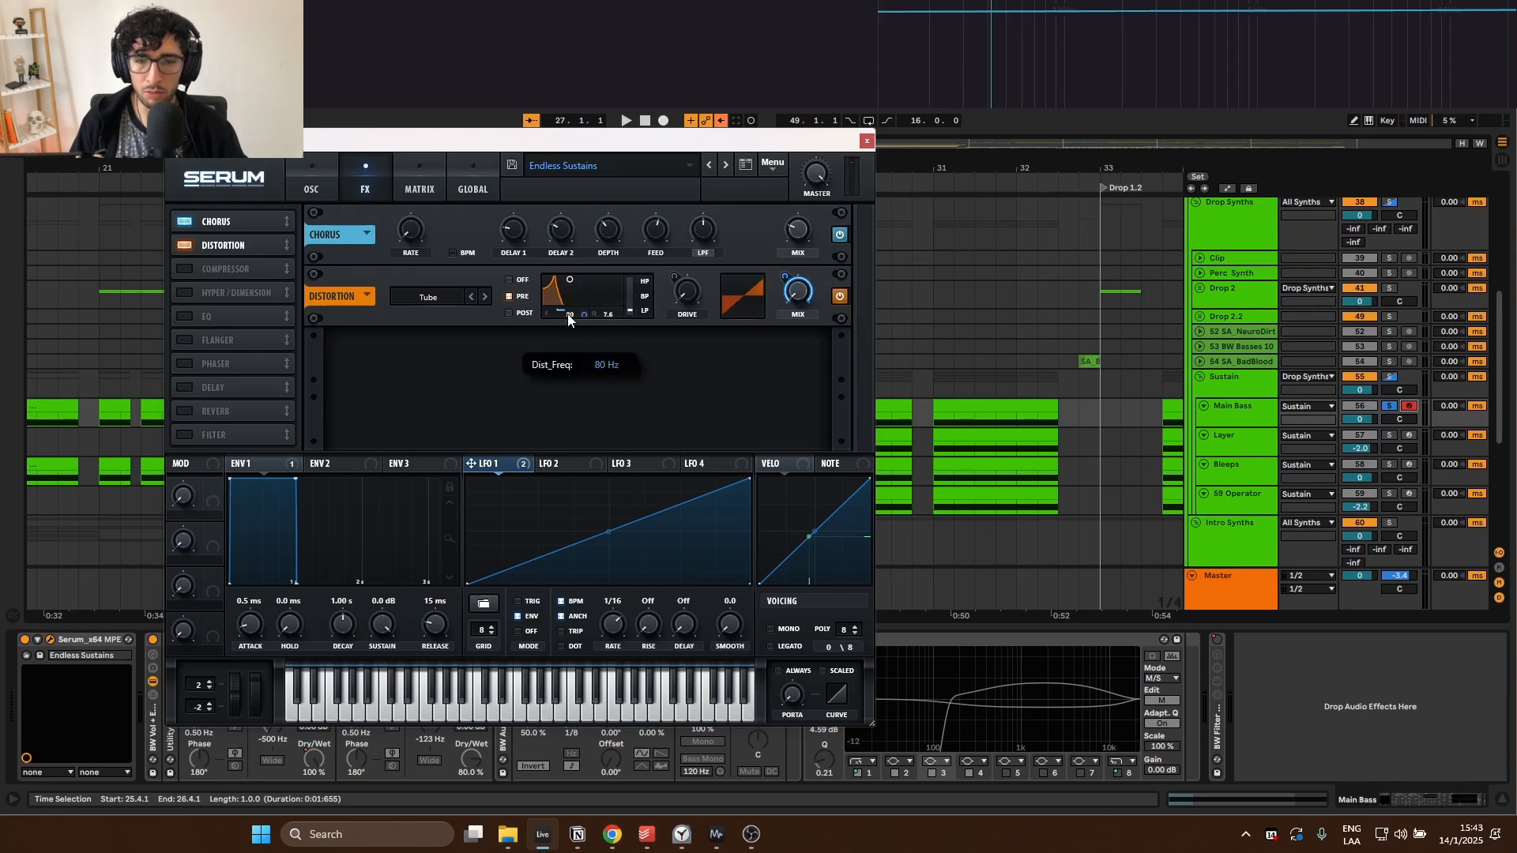
drag(568, 315, 576, 307)
key(space)
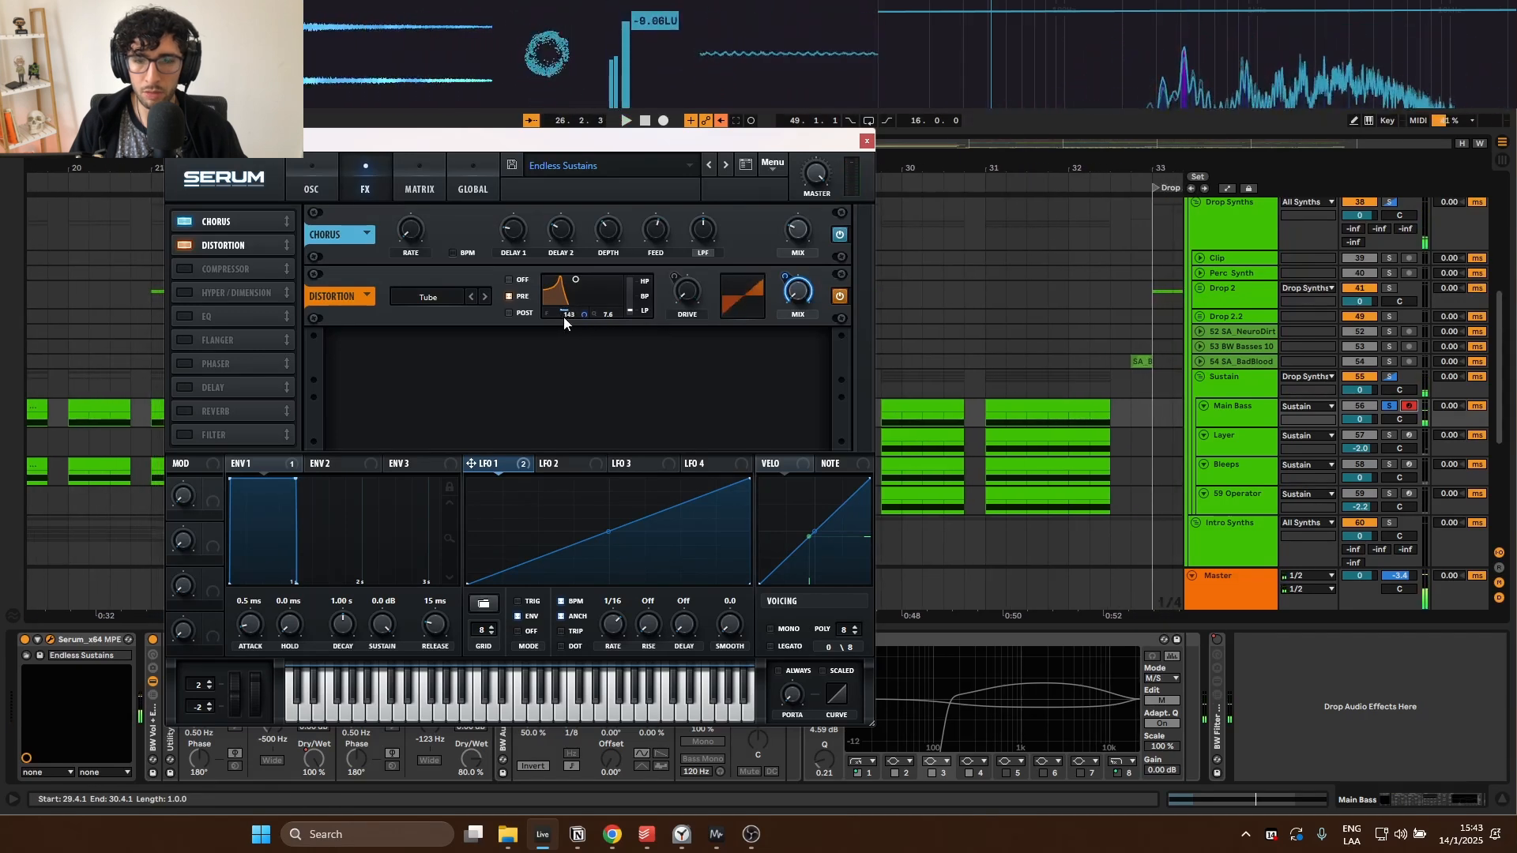
mouse_move(566, 314)
mouse_down()
mouse_move(566, 336)
mouse_move(571, 297)
mouse_up()
key(space)
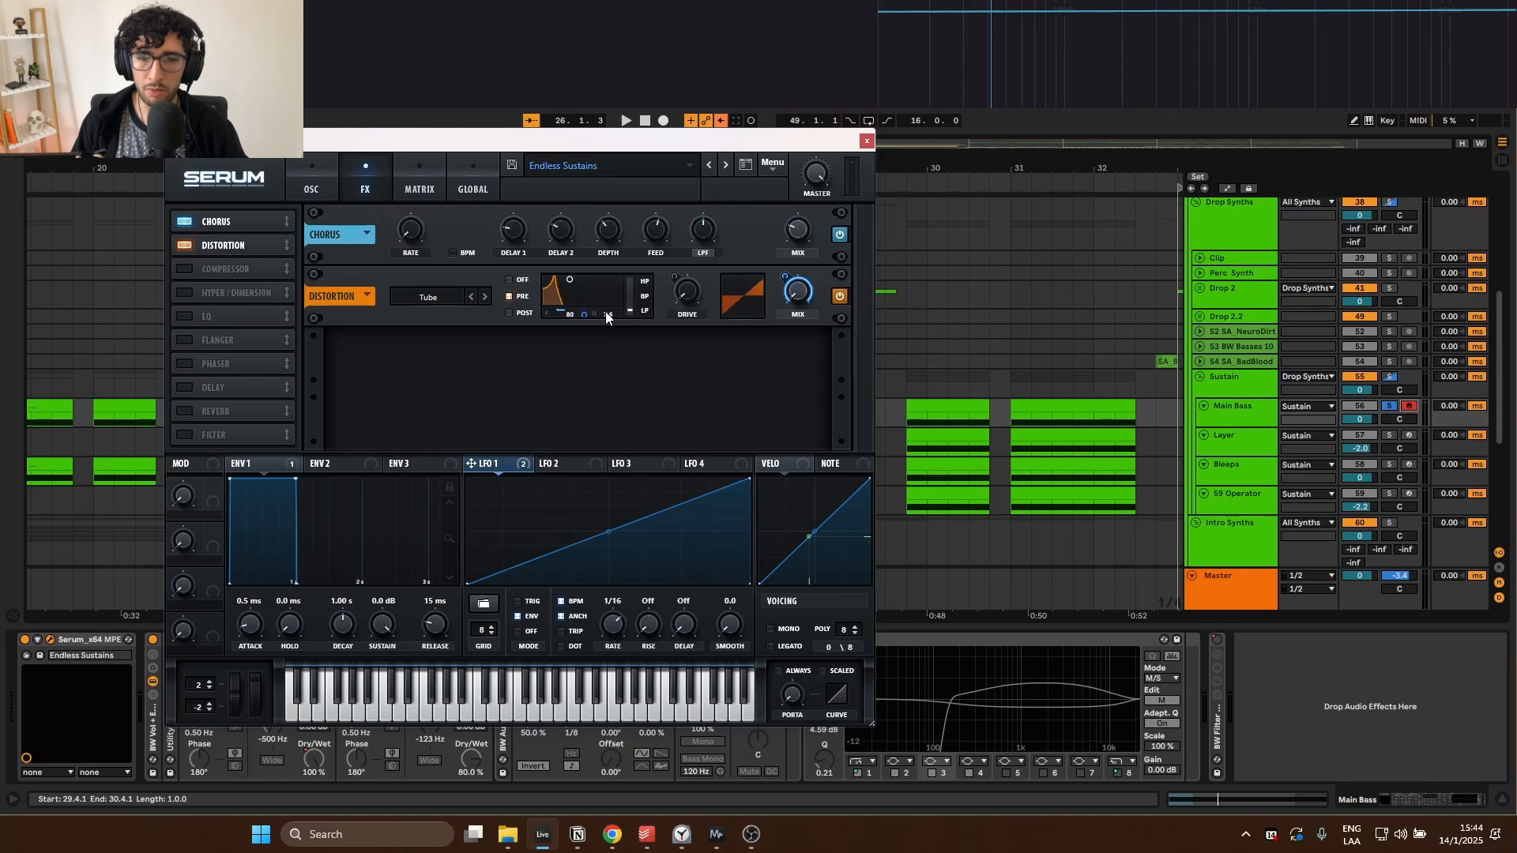
Step: Audition Serum's distortion pre-filter with its bandwidth lowered to 0.1, then raise it and set it to 7.6
drag(608, 317, 609, 436)
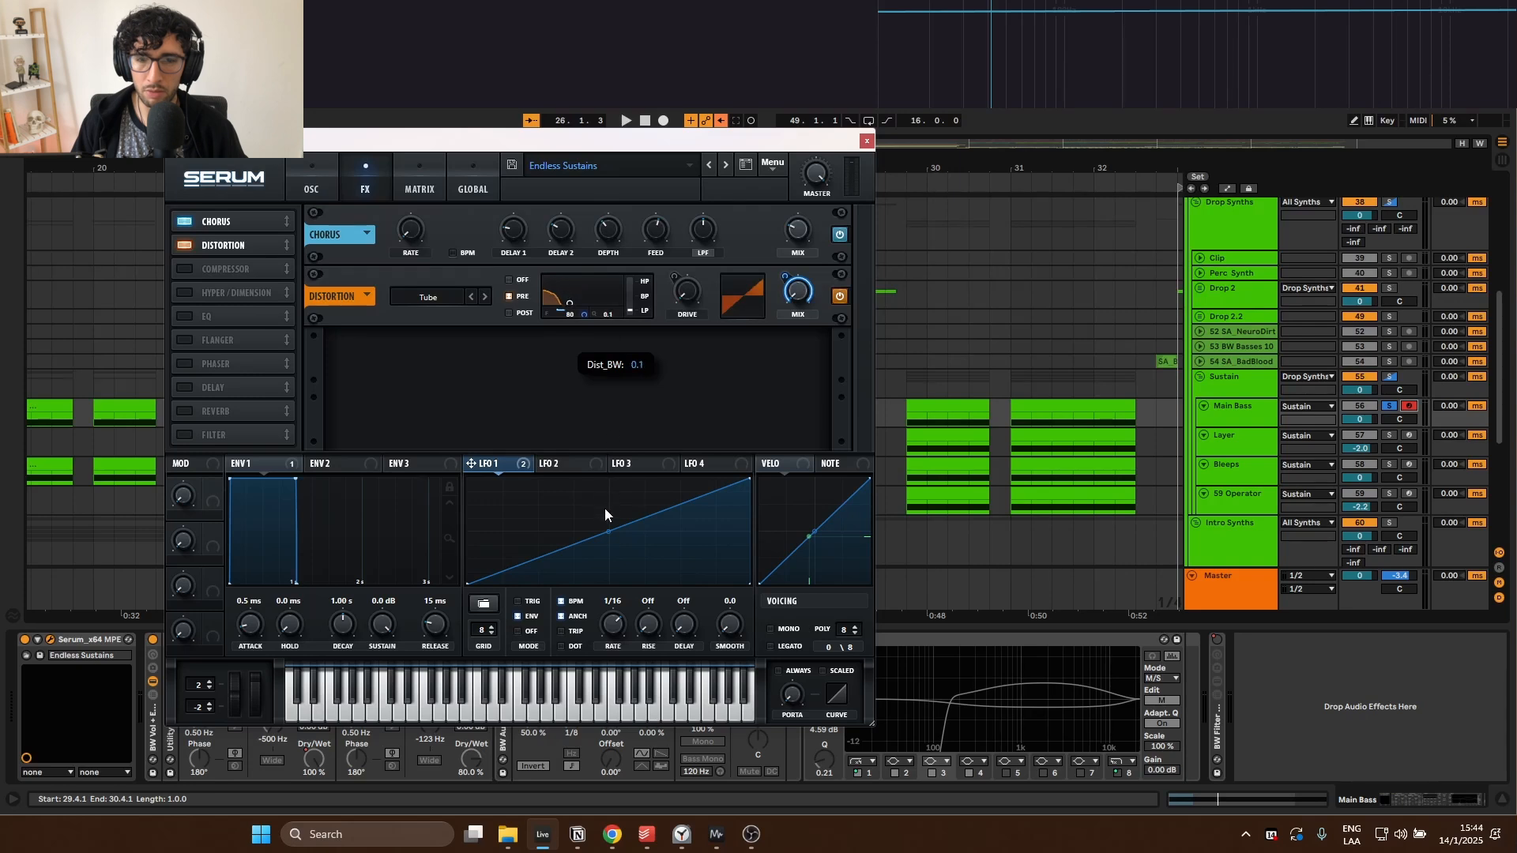
key(space)
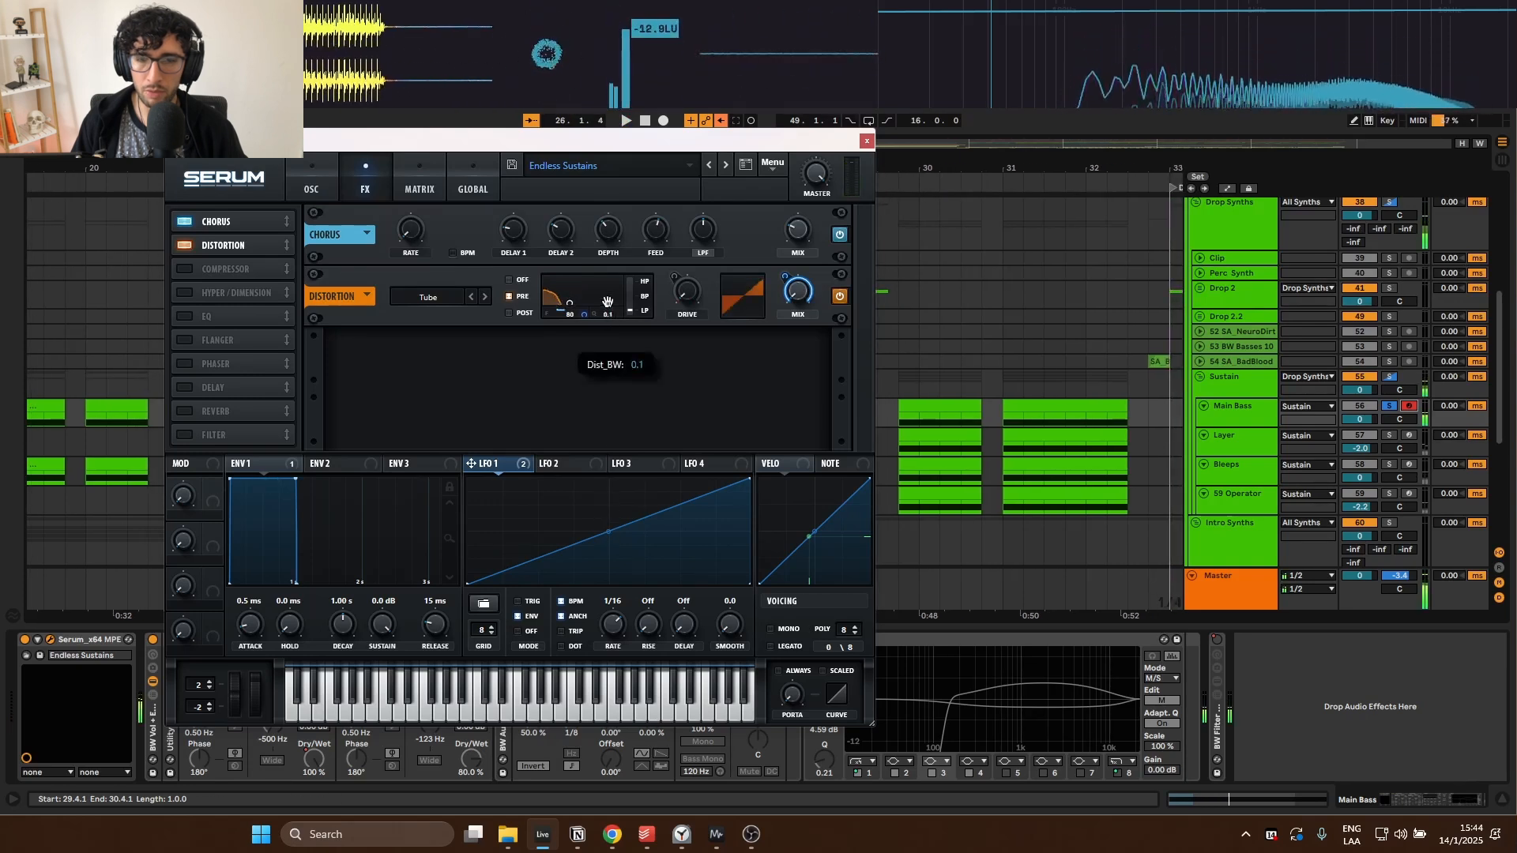
drag(608, 301, 607, 226)
key(space)
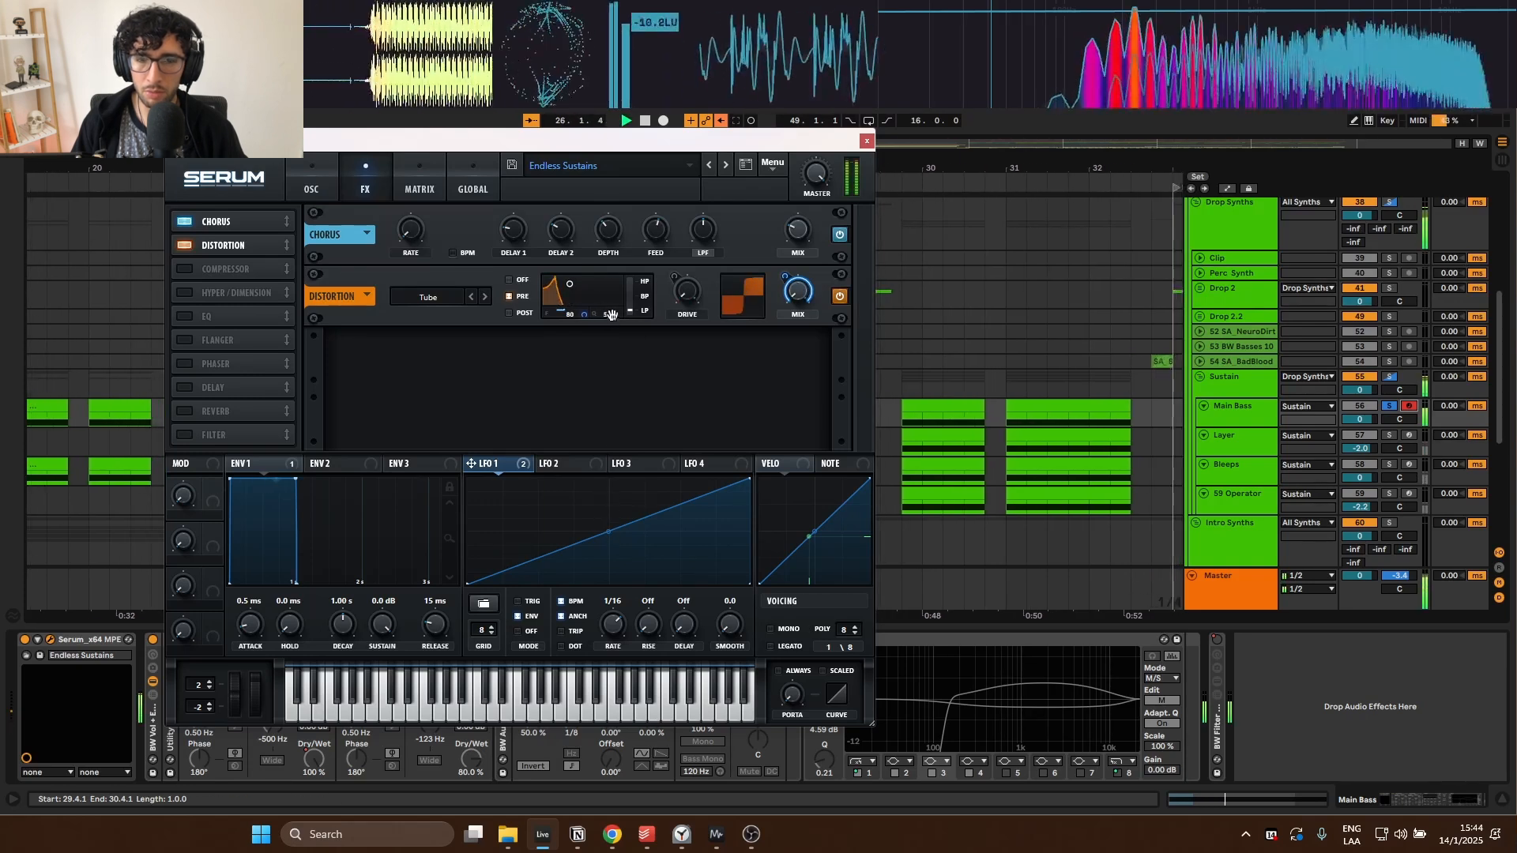
mouse_move(611, 315)
mouse_down()
mouse_move(610, 257)
mouse_move(621, 321)
mouse_up()
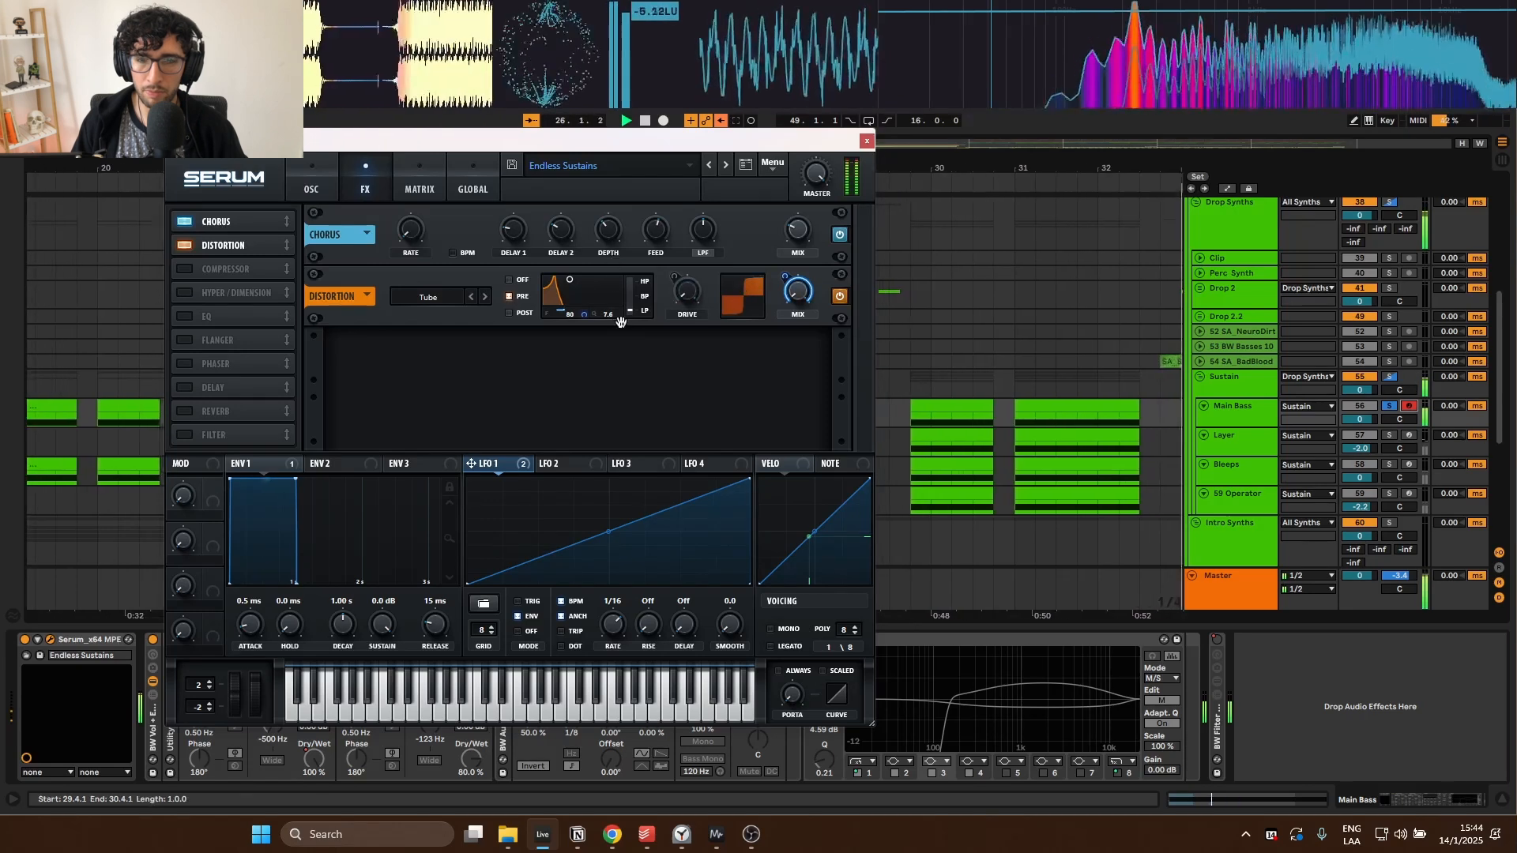
key(space)
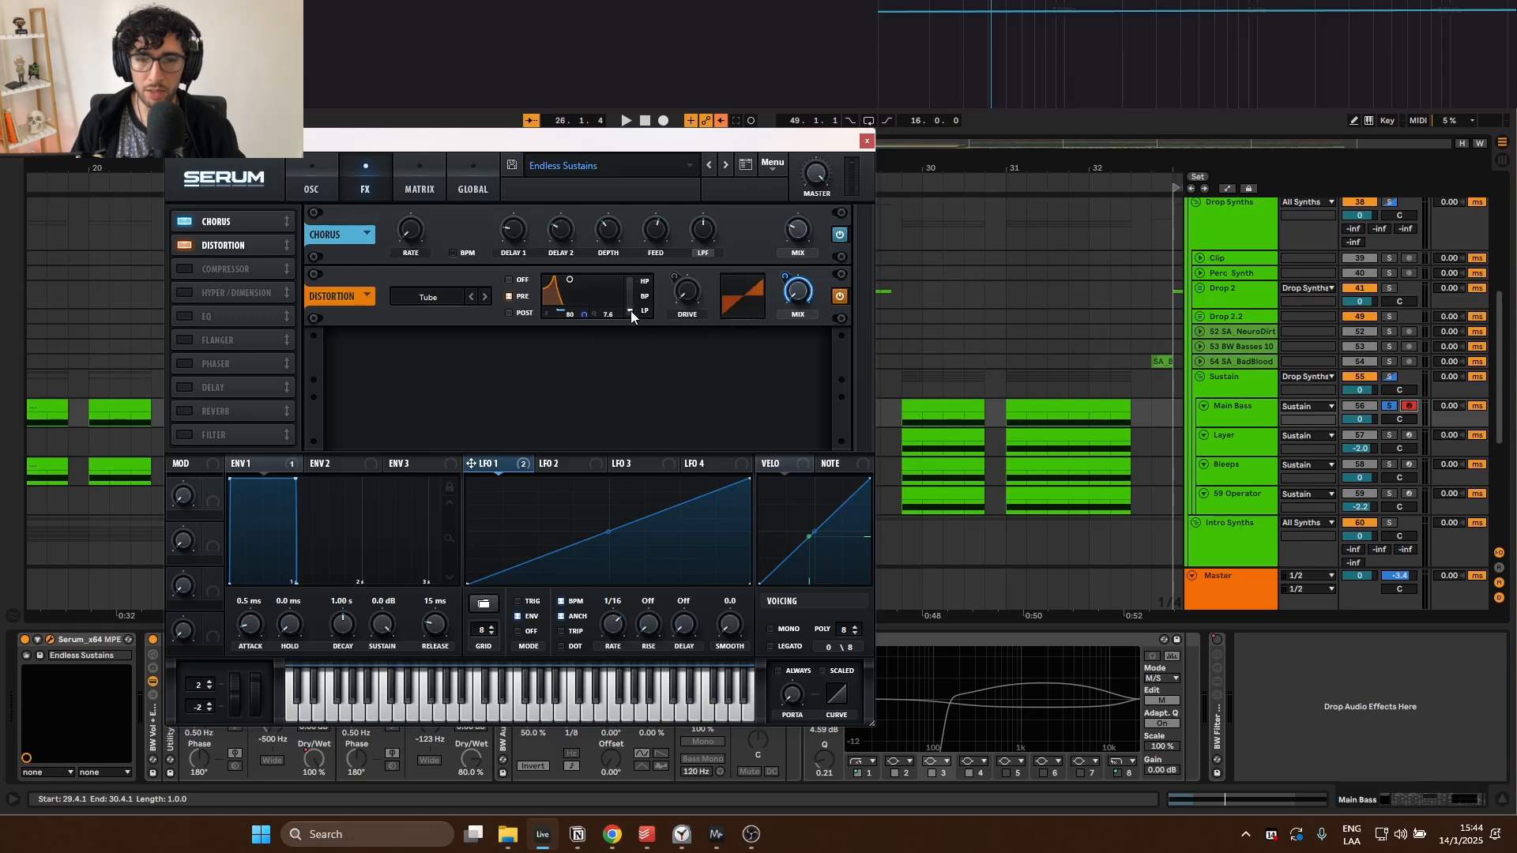
Step: Play the bass repeatedly while trying the distortion pre-filter's type blend, leaving the blend at low-pass
key(space)
mouse_move(629, 310)
mouse_down()
mouse_move(631, 292)
mouse_move(621, 347)
mouse_move(631, 330)
mouse_up()
key(space)
key(space)
key(space)
key(space)
key(space)
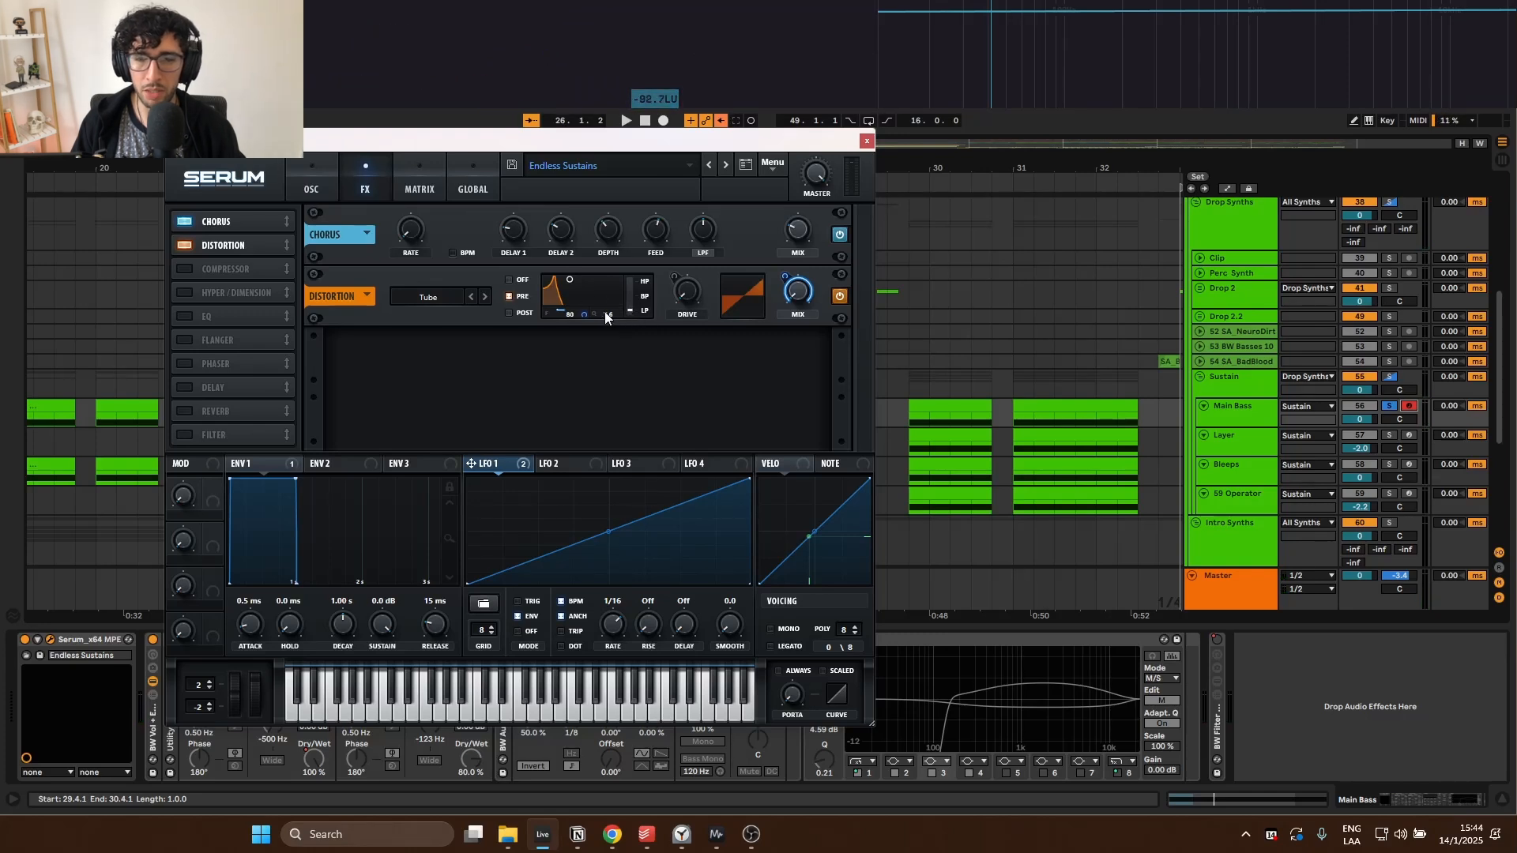
key(space)
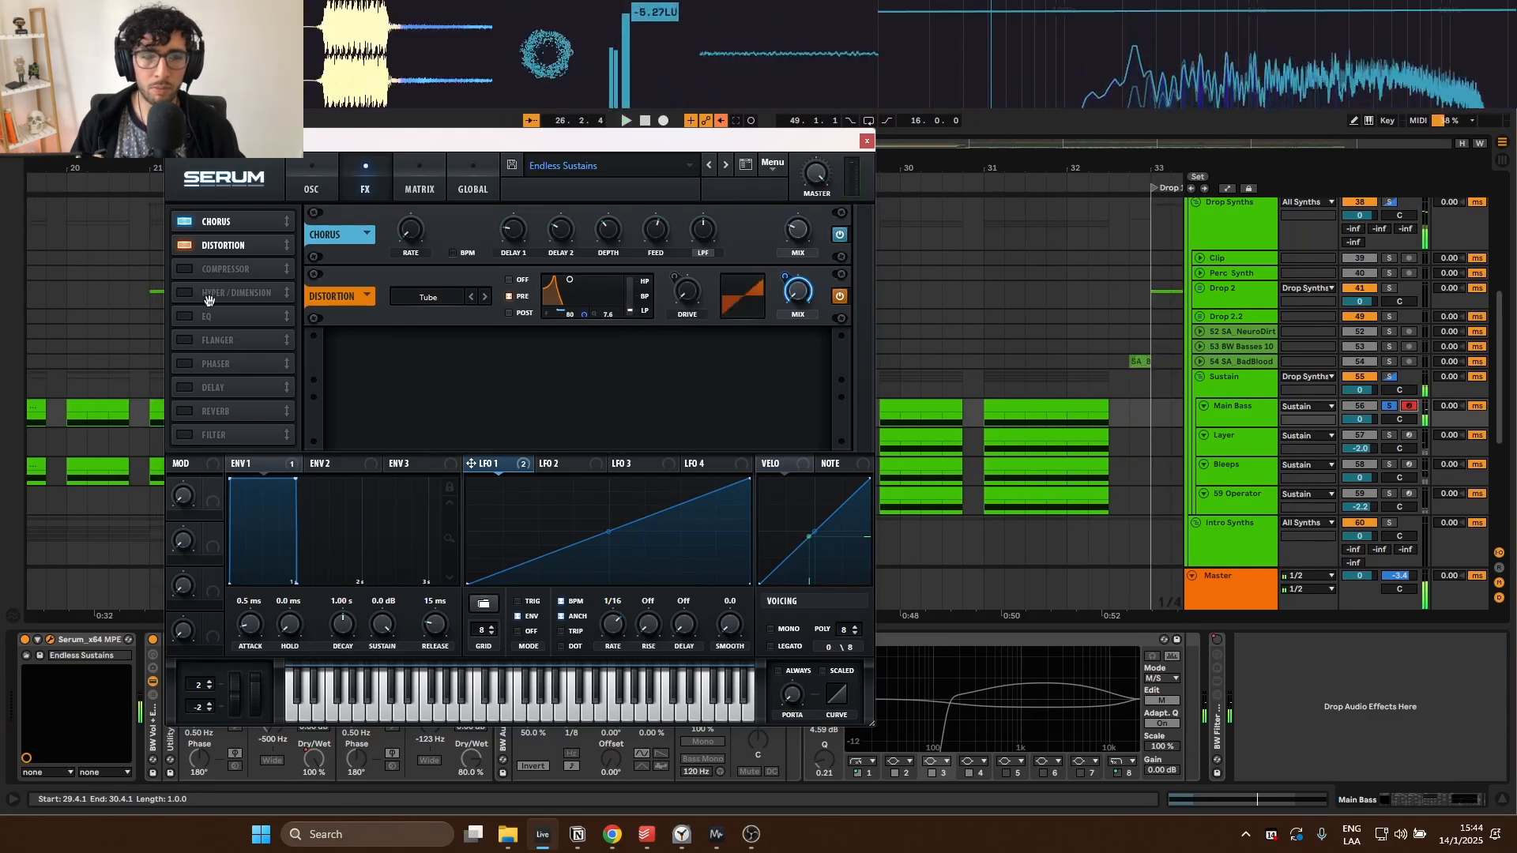
Step: Enable Serum's Compressor effect, play the sound with it, and close the plugin window
click(184, 269)
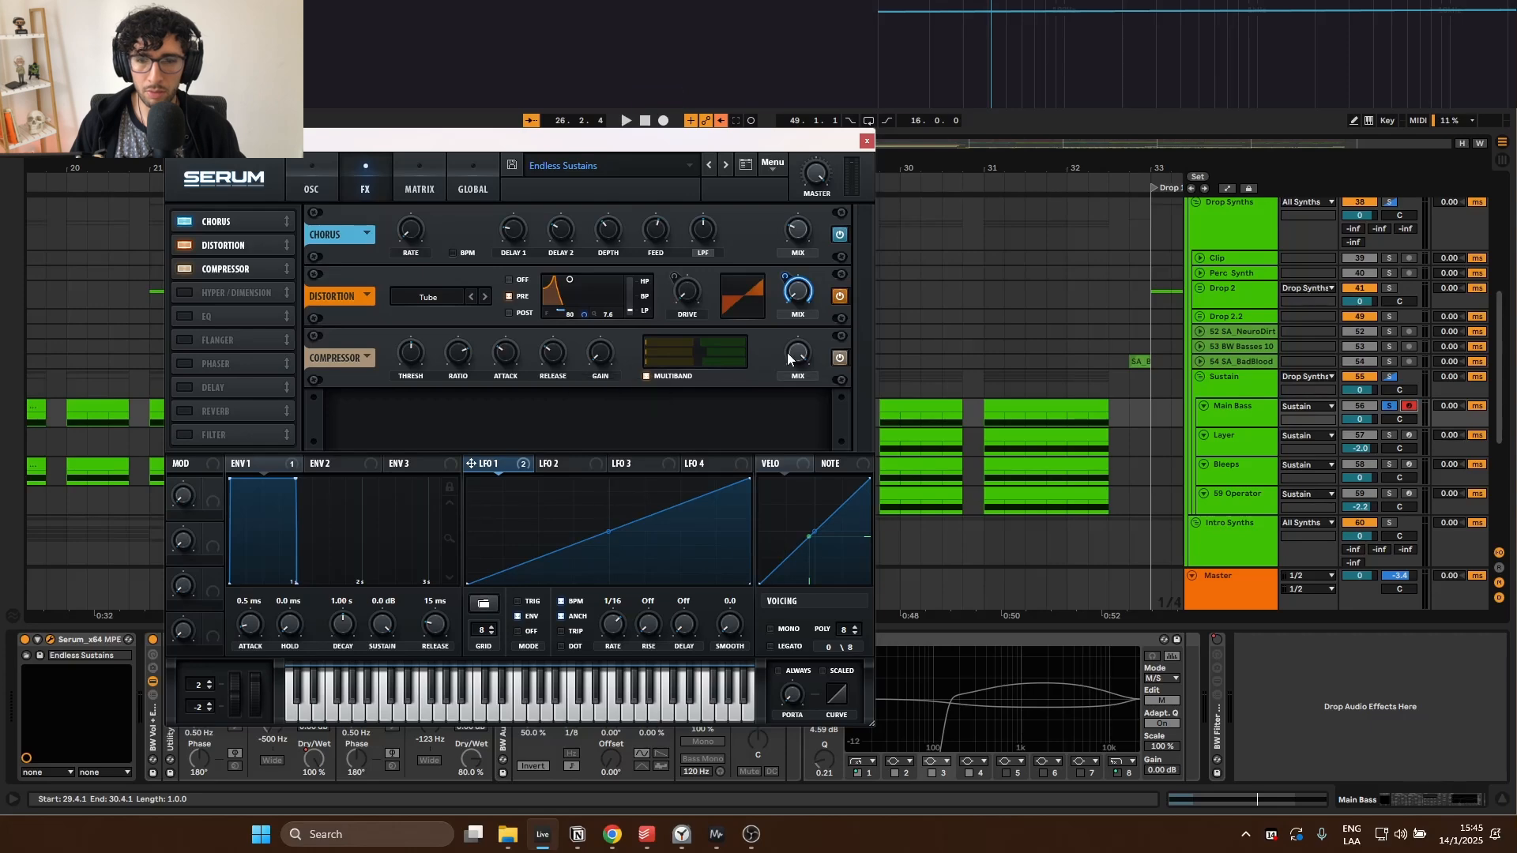
key(space)
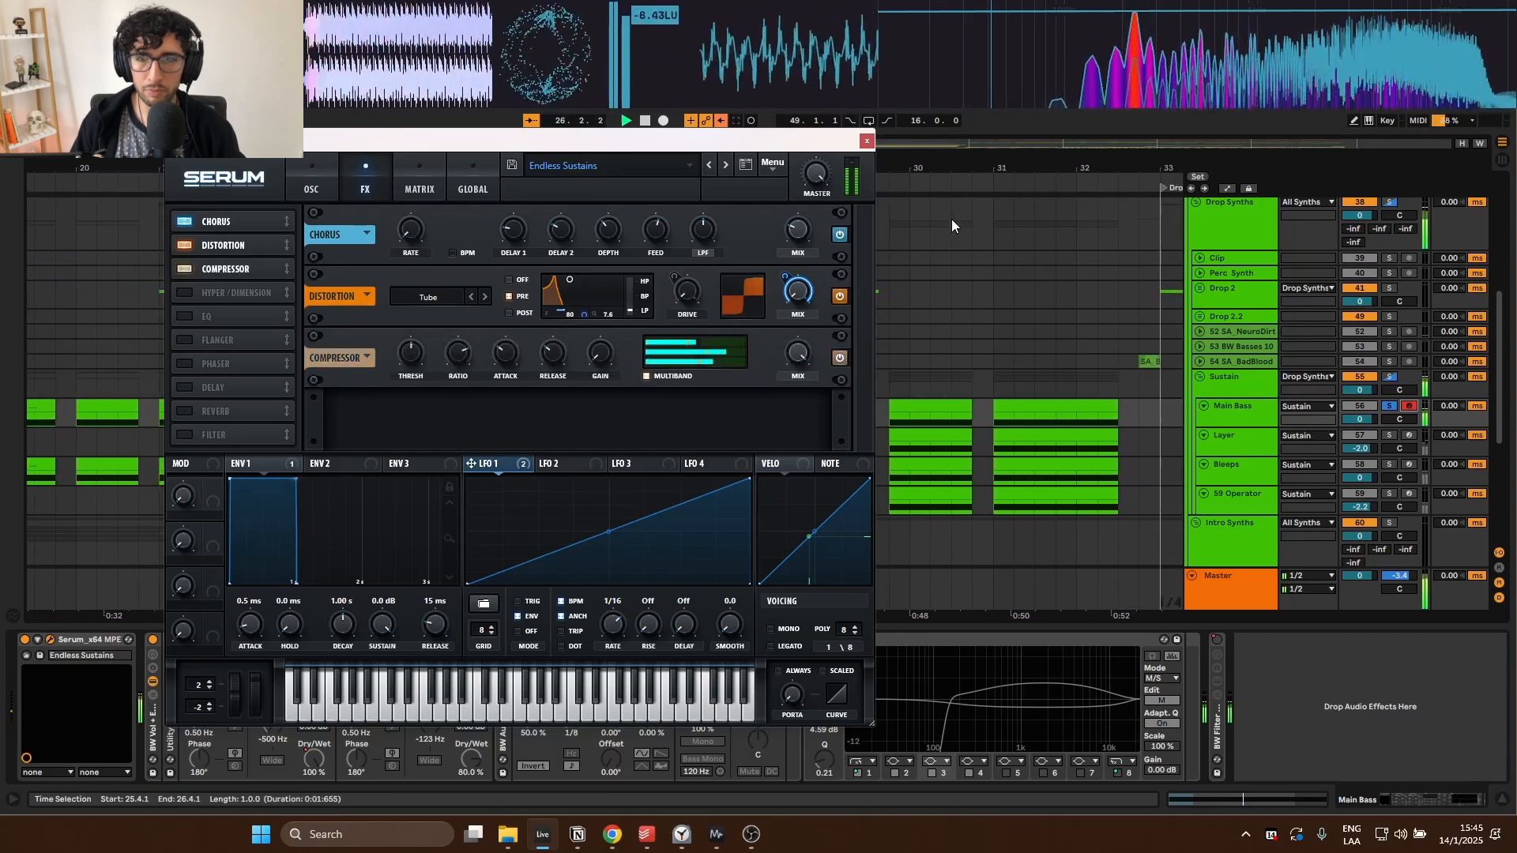
click(864, 141)
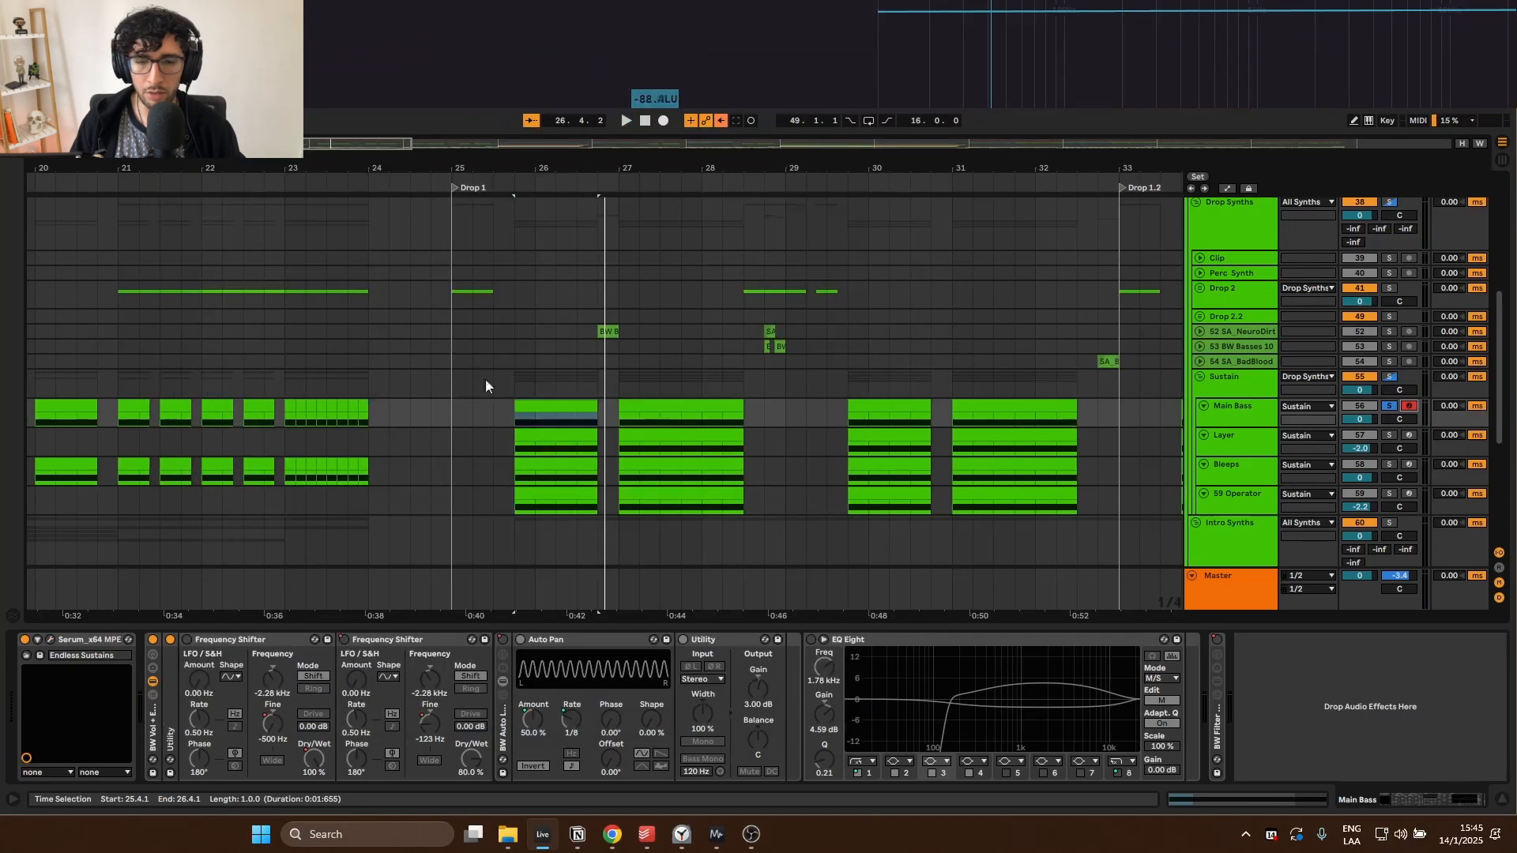
Step: Turn on the first Frequency Shifter on Main Bass, play the first Drop 1 clip through it, and briefly check the automation view
click(220, 641)
click(187, 640)
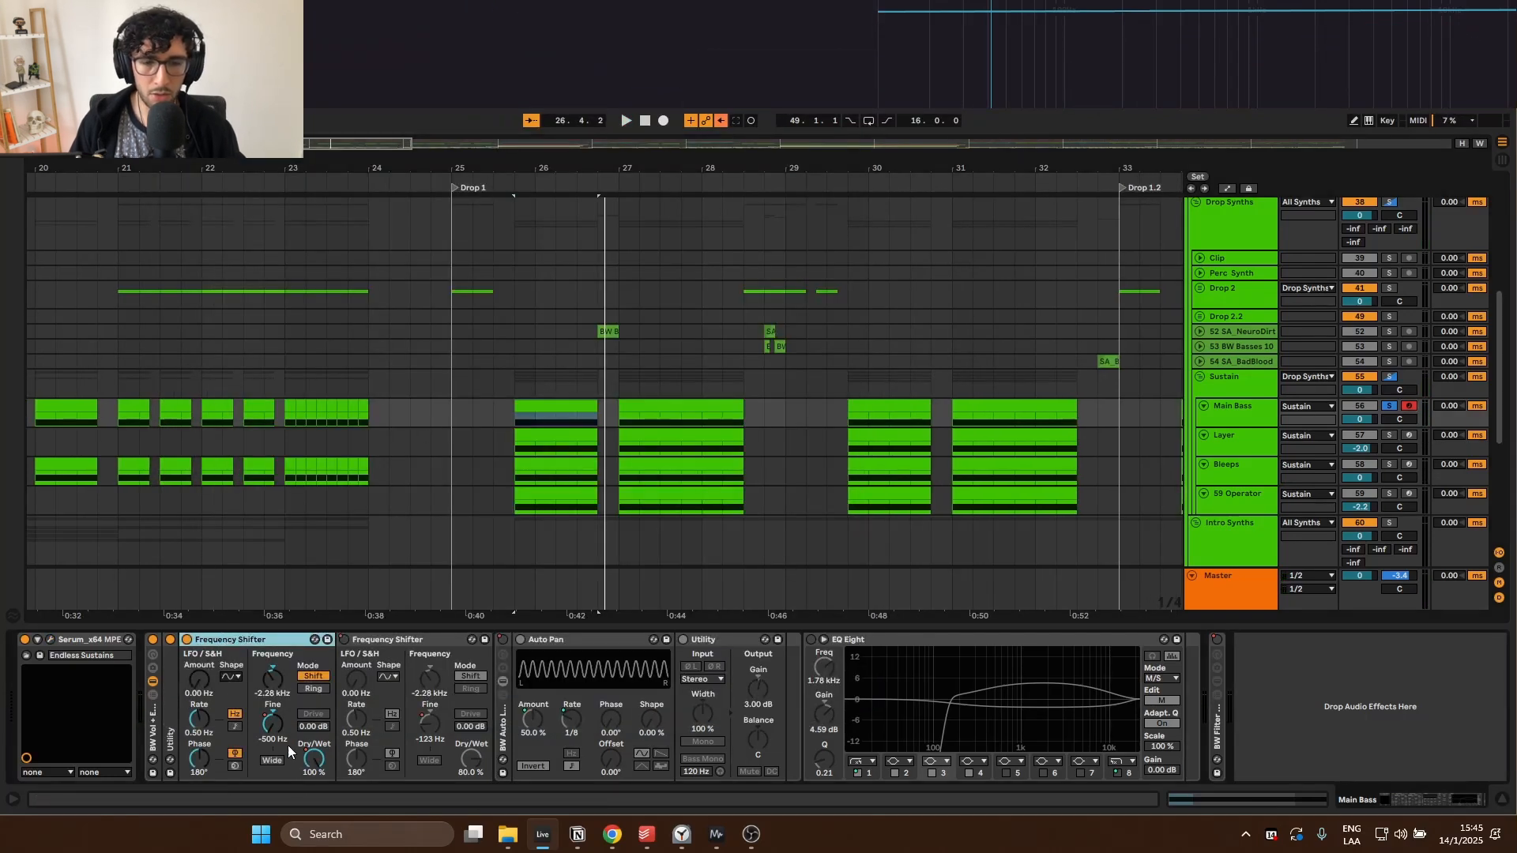
click(569, 410)
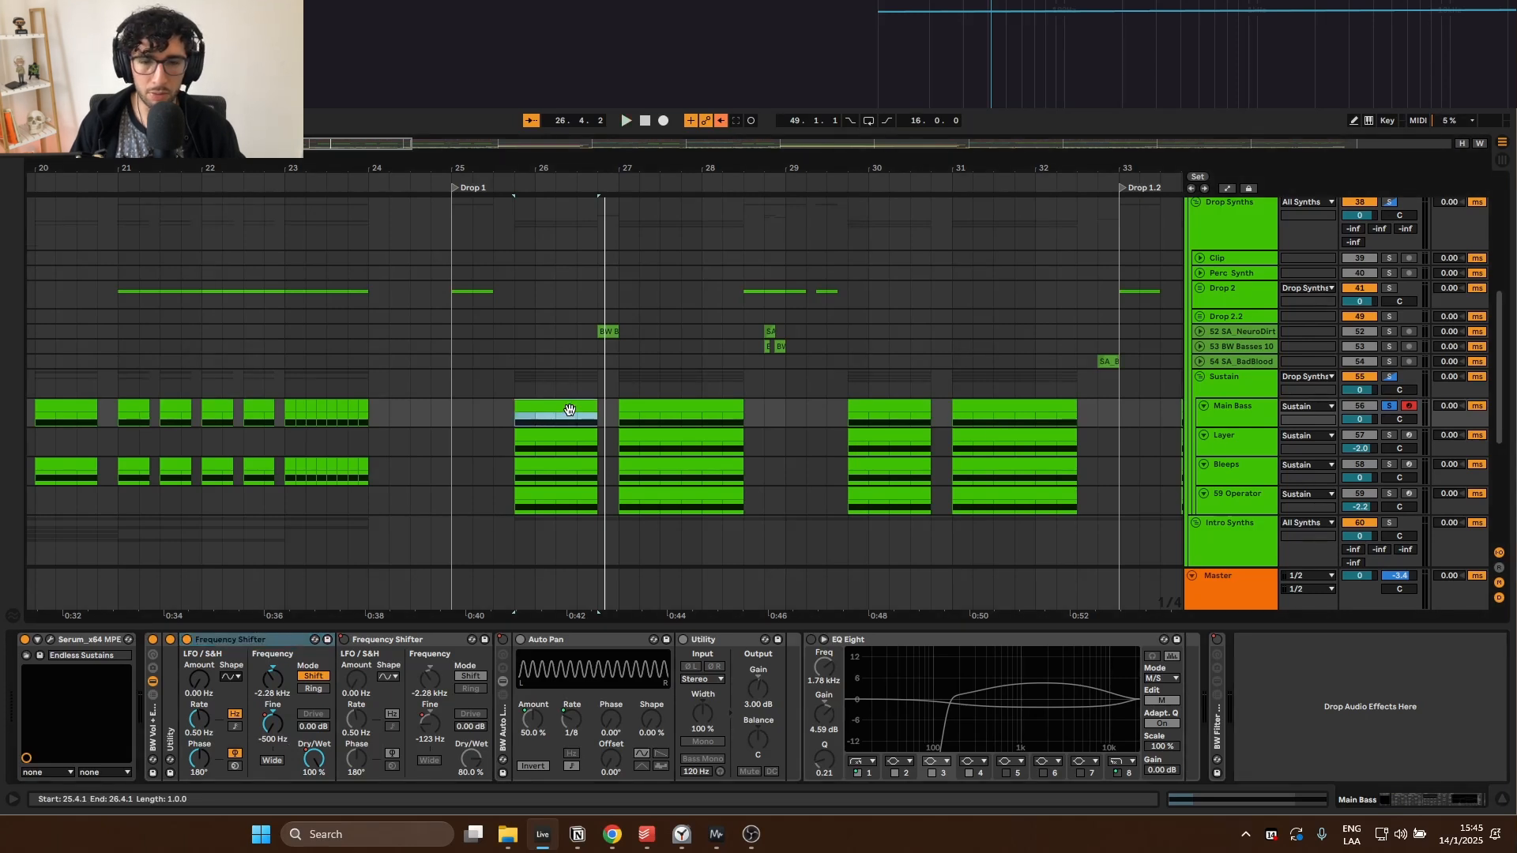
key(space)
key(a)
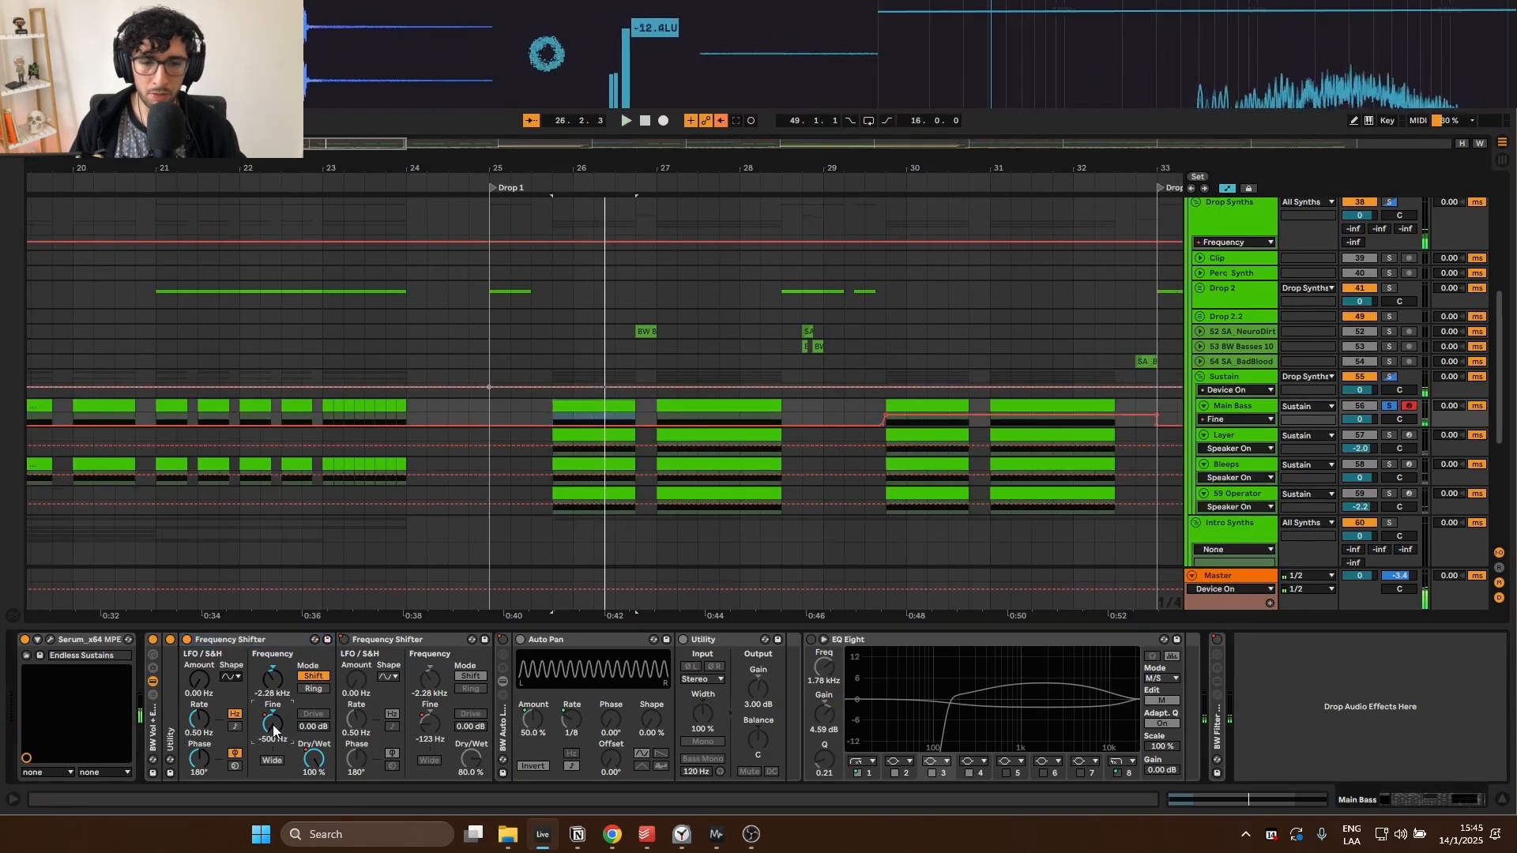
key(a)
key(space)
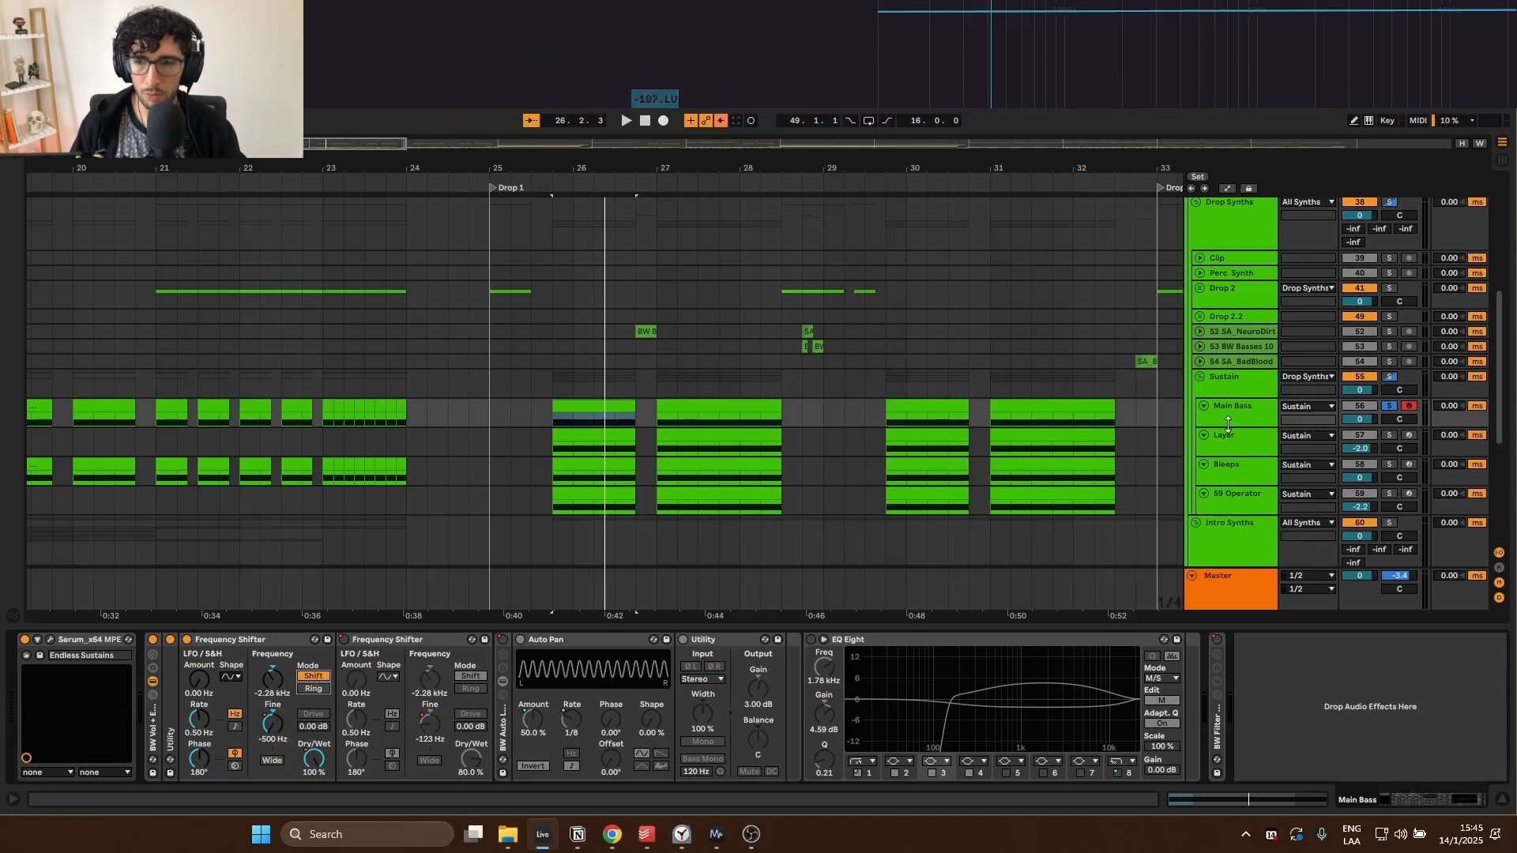
Step: Enlarge the Main Bass track and audition its first Drop 1 clip with the first Frequency Shifter's Coarse frequency selected
click(1229, 418)
click(281, 690)
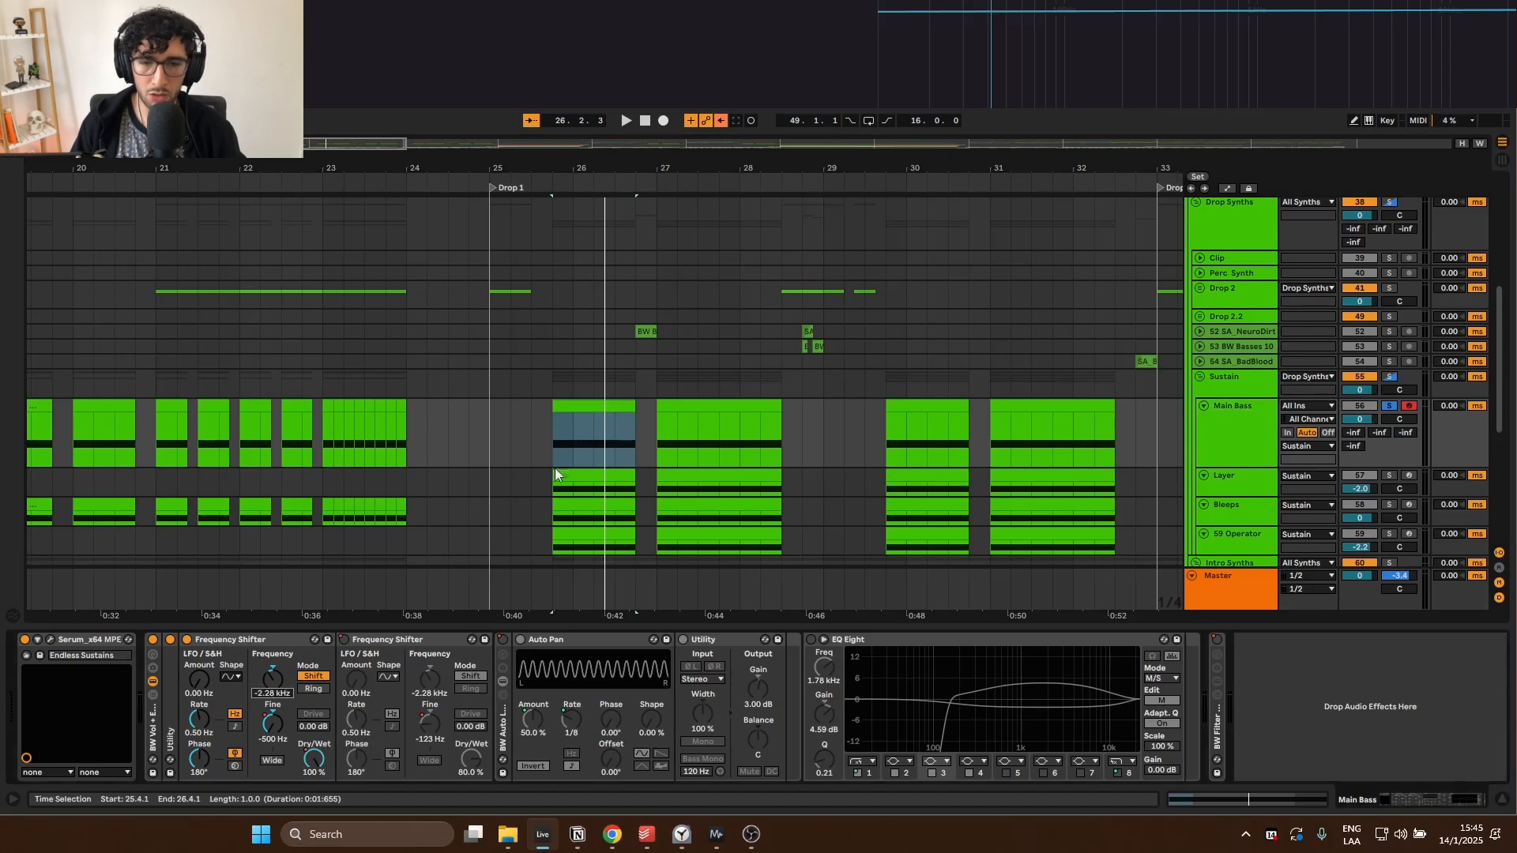
click(578, 404)
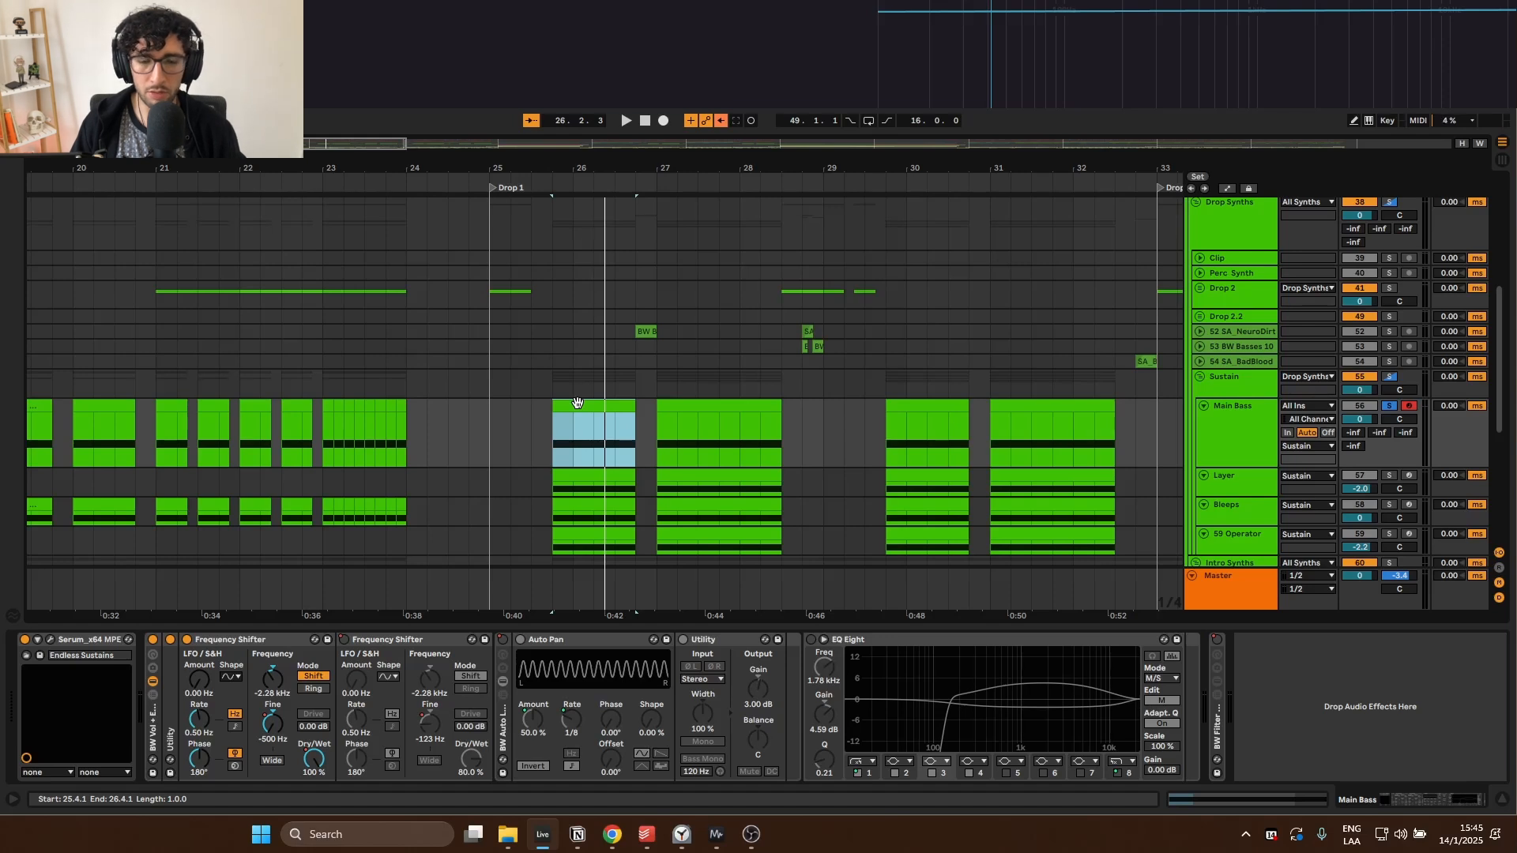
key(space)
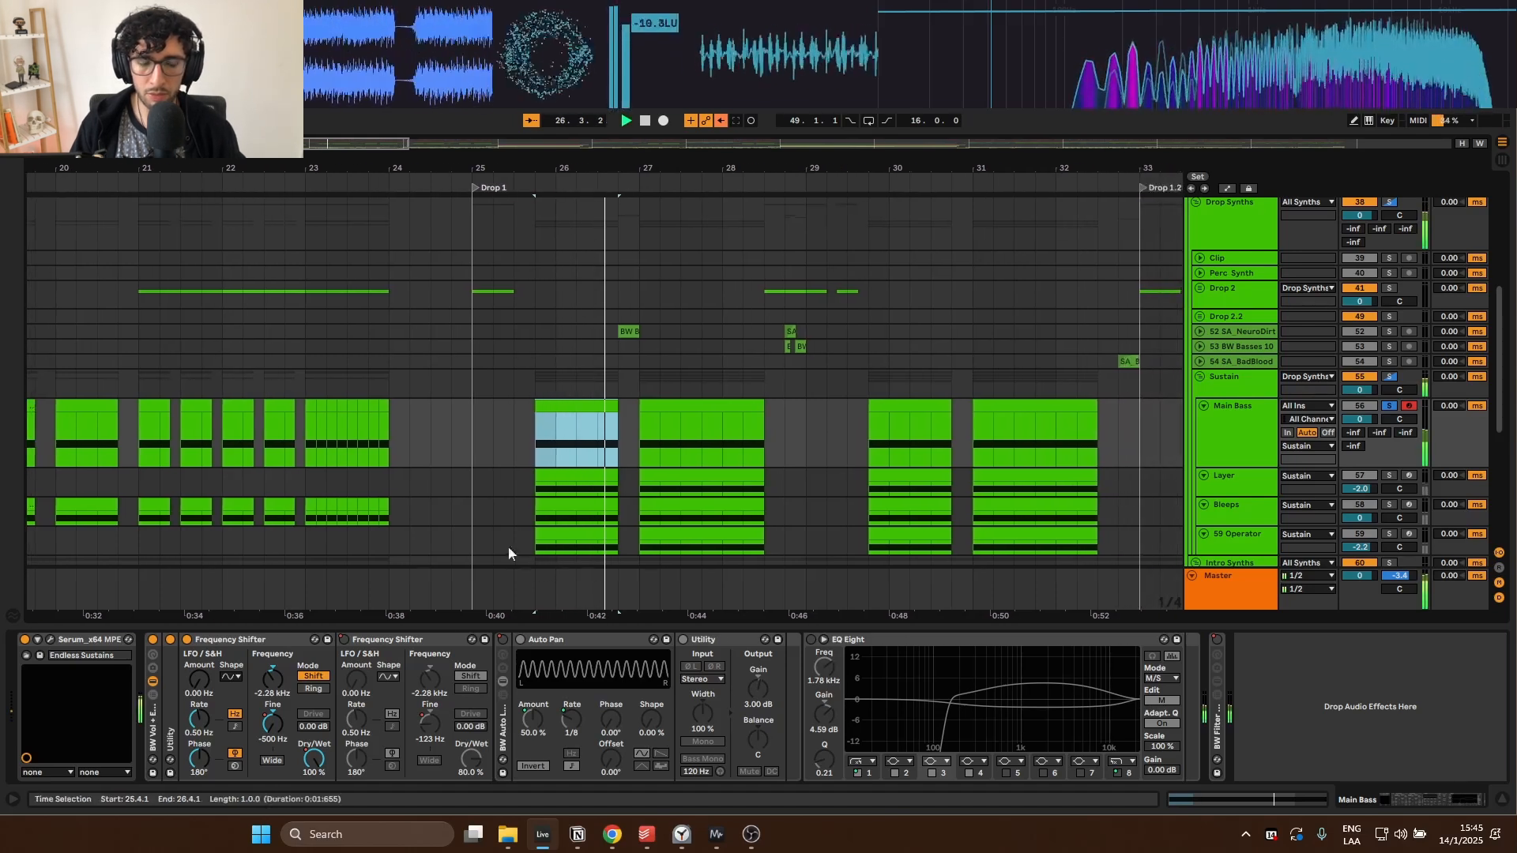
key(space)
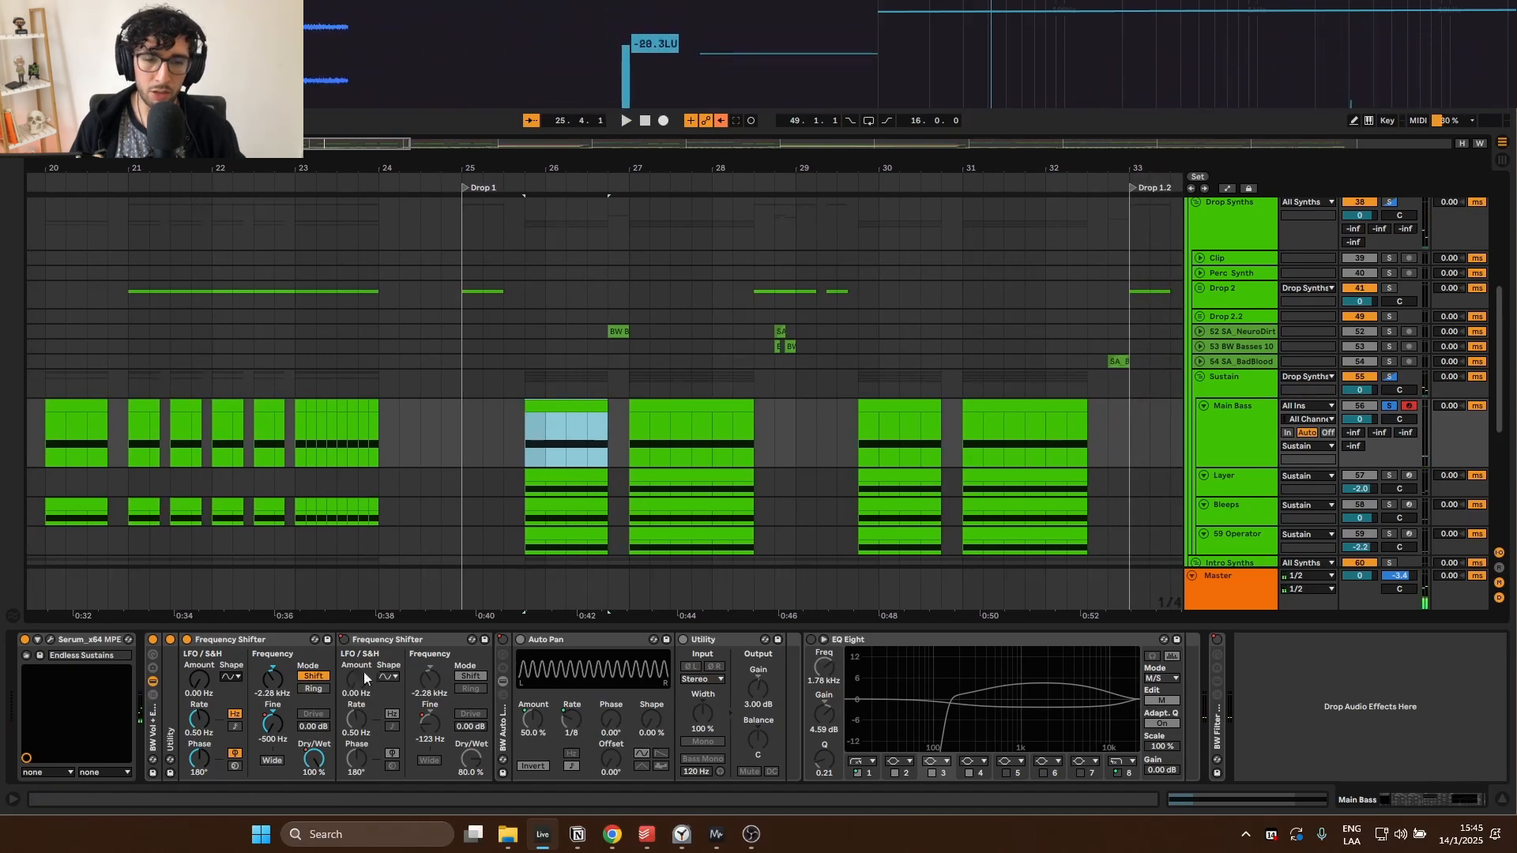
Step: Try Fine frequencies of 214 Hz and 500 Hz on the first Frequency Shifter while playing the clip
drag(272, 732, 270, 724)
key(space)
key(space)
key(space)
key(space)
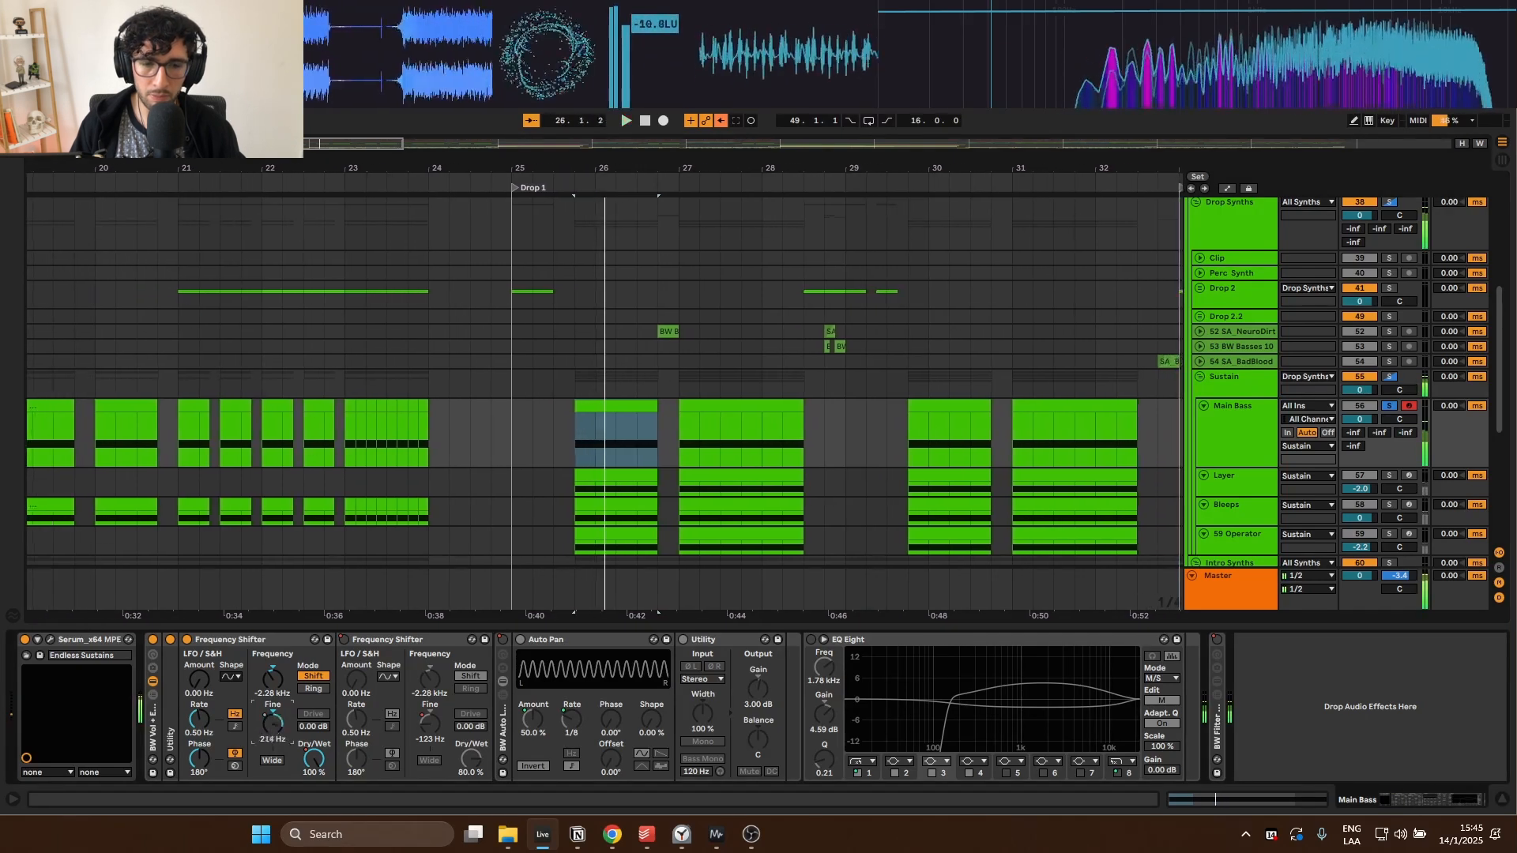
key(space)
key(space)
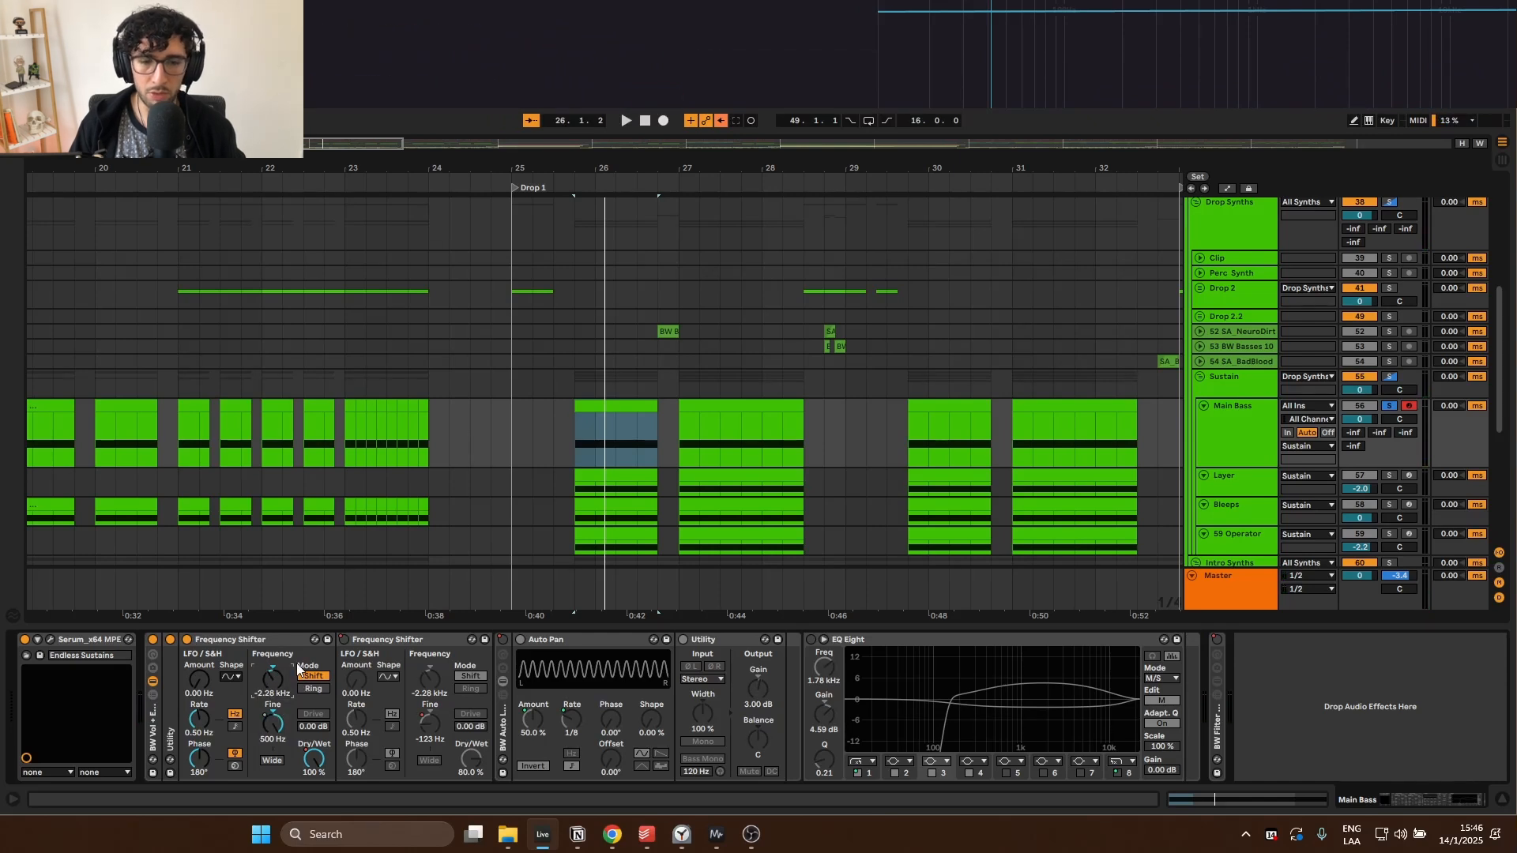
Step: Show the first Frequency Shifter's Fine automation and play the Main Bass clip starting at 29.4.1 to hear it
key(space)
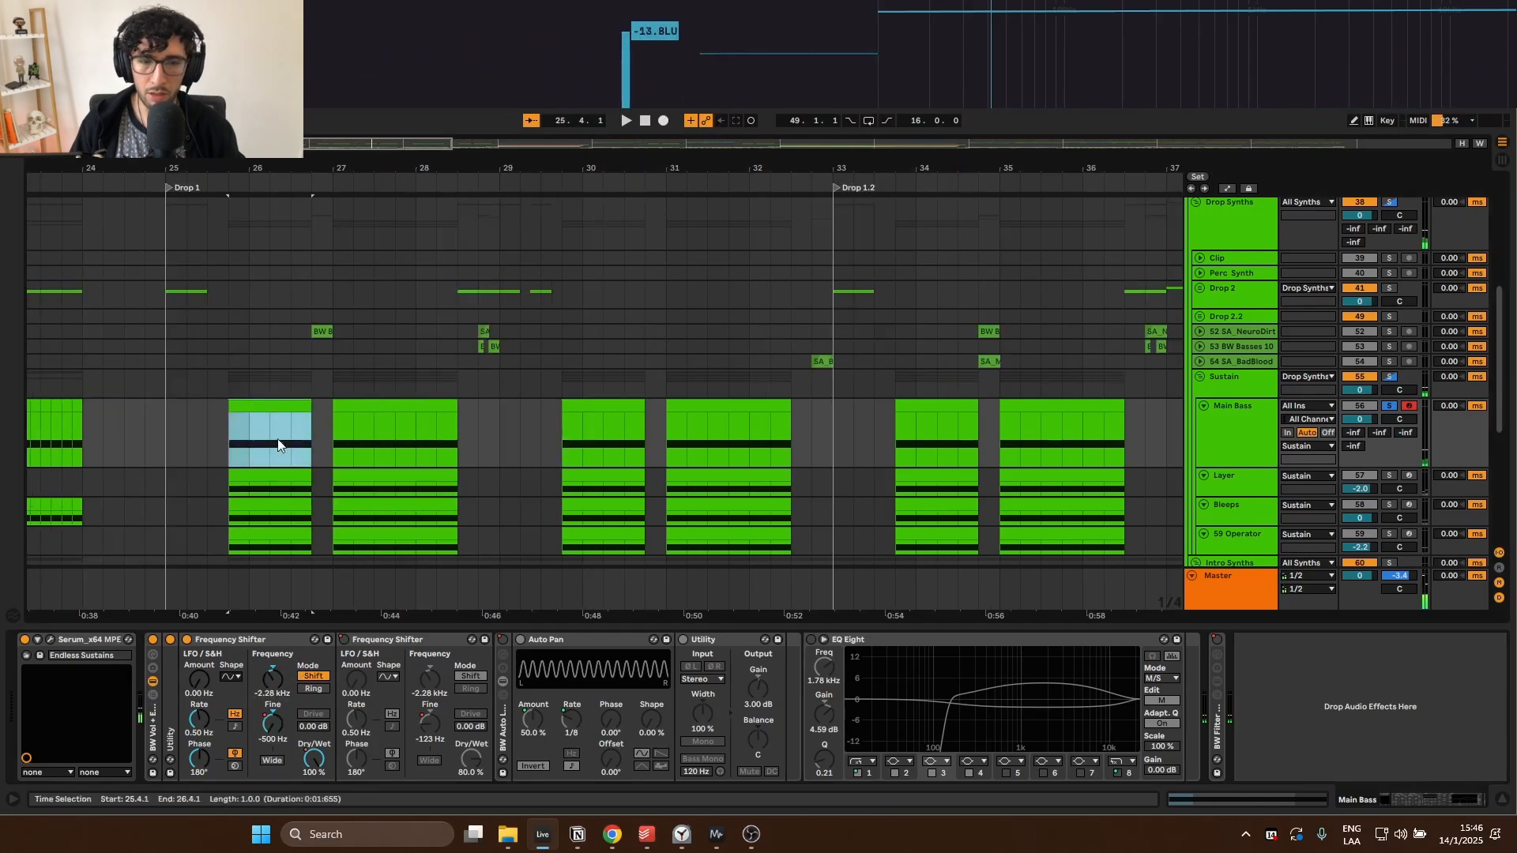
click(272, 726)
key(a)
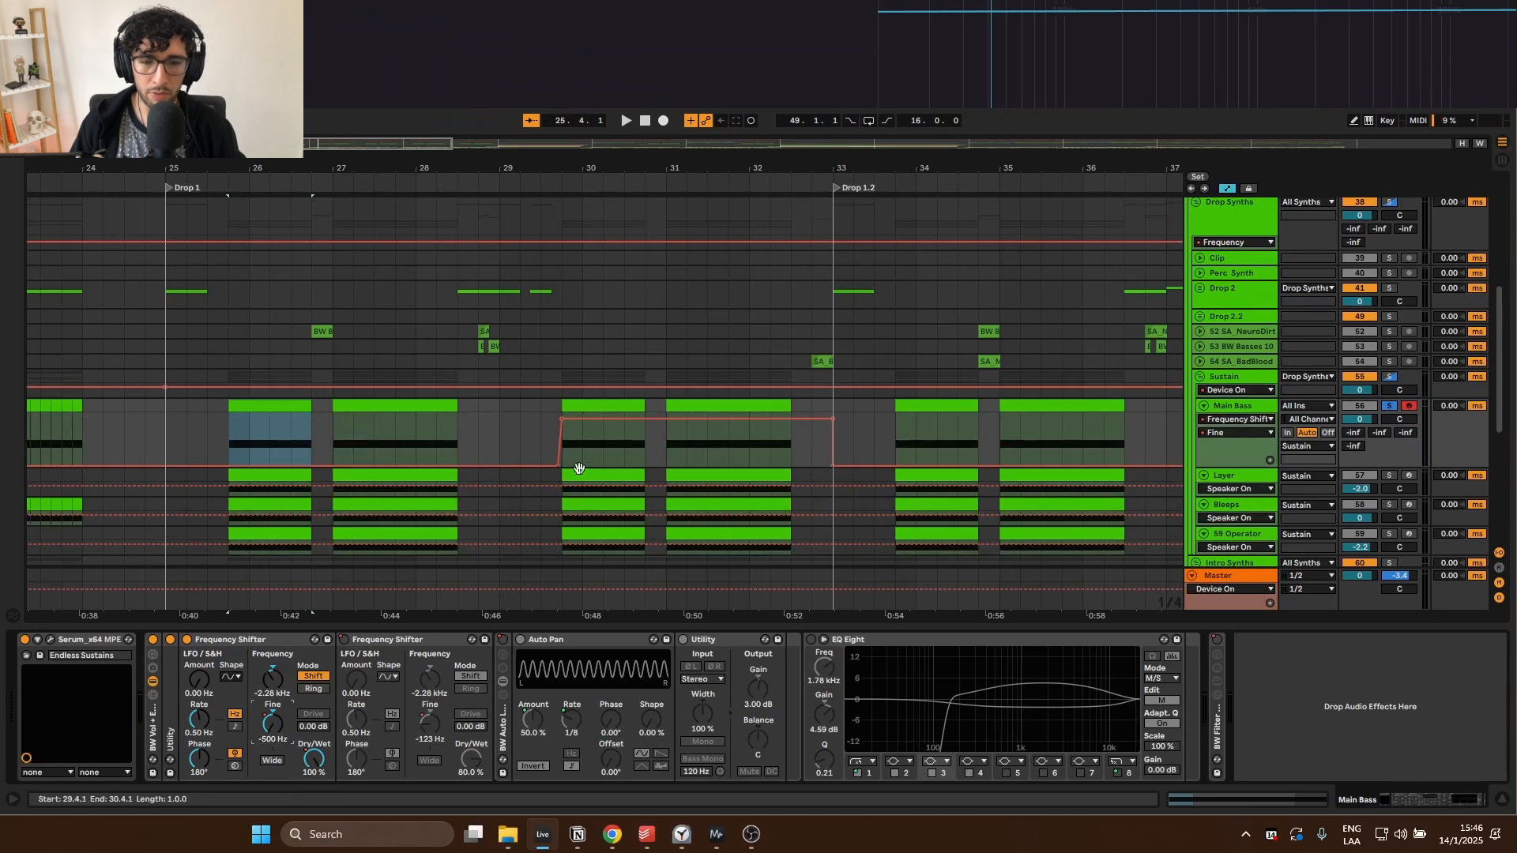
click(592, 406)
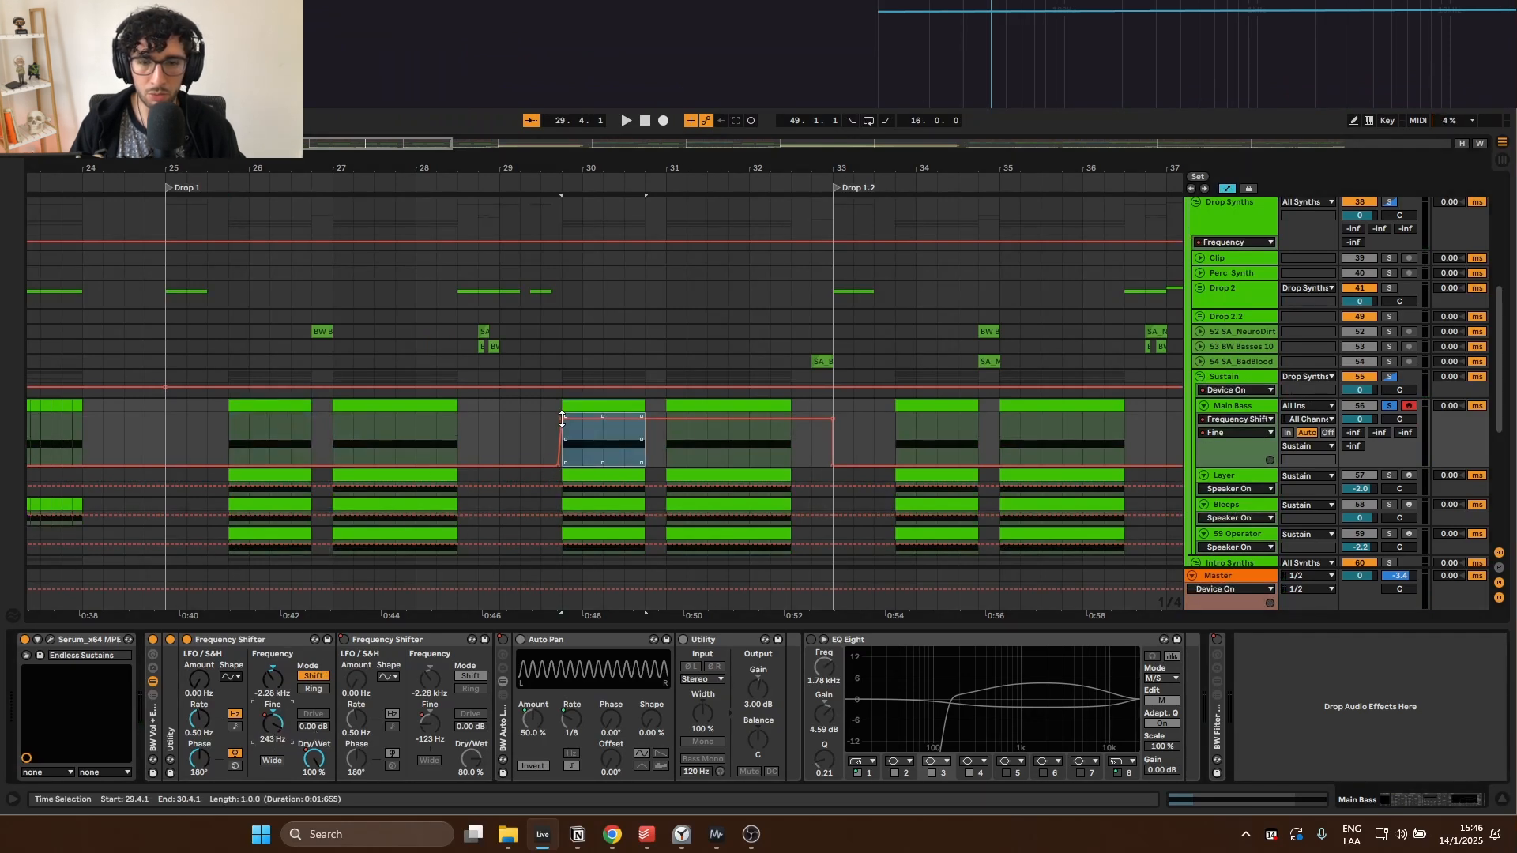
key(space)
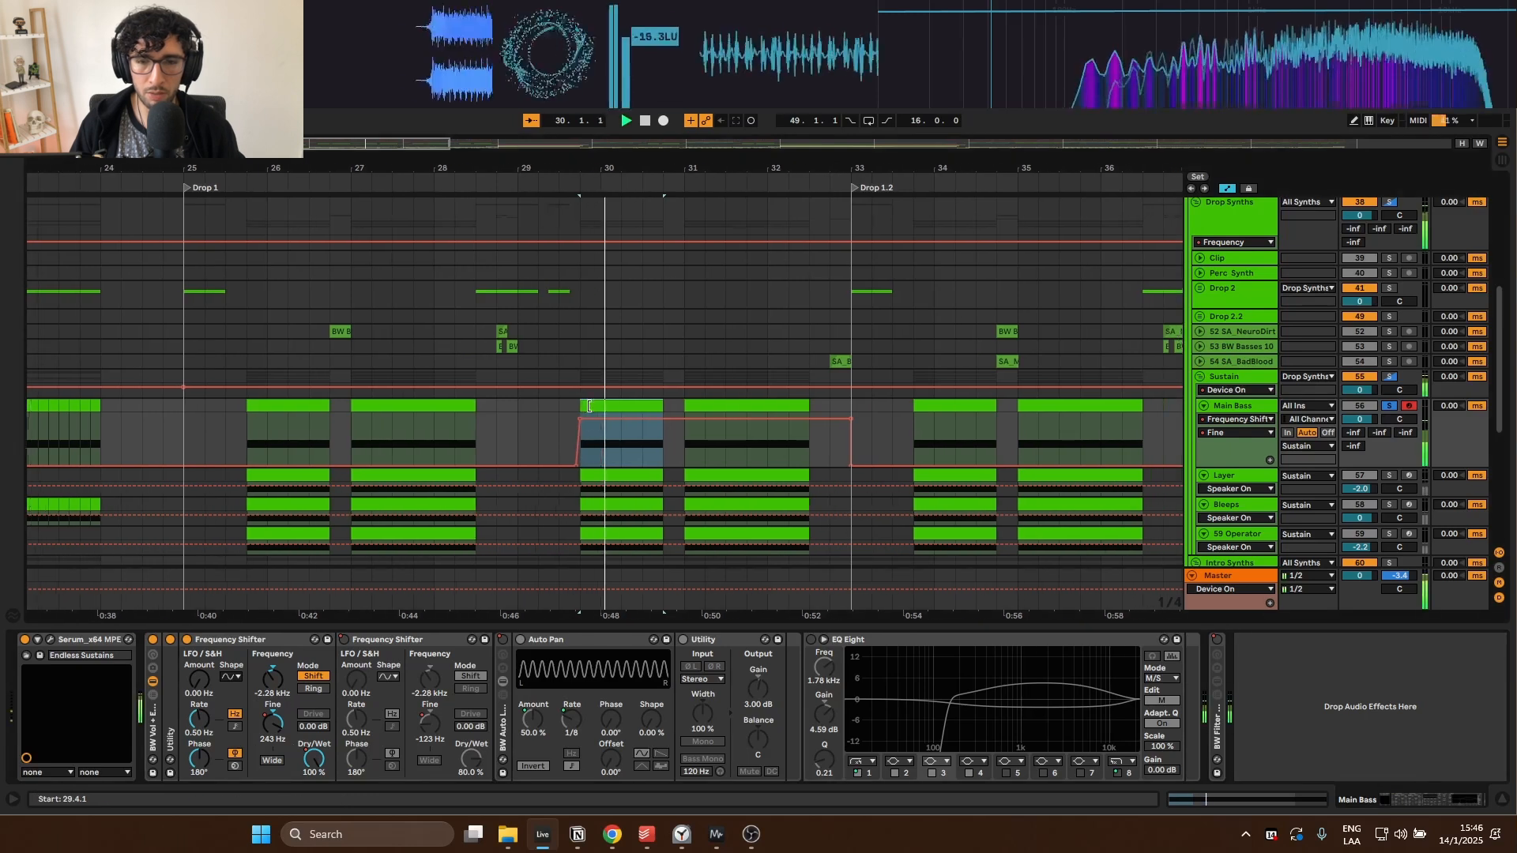
key(space)
Step: Audition the first Drop 1.2 clip with both Frequency Shifters, inspecting the second shifter's Coarse setting and the first's Dry/Wet automation
click(701, 408)
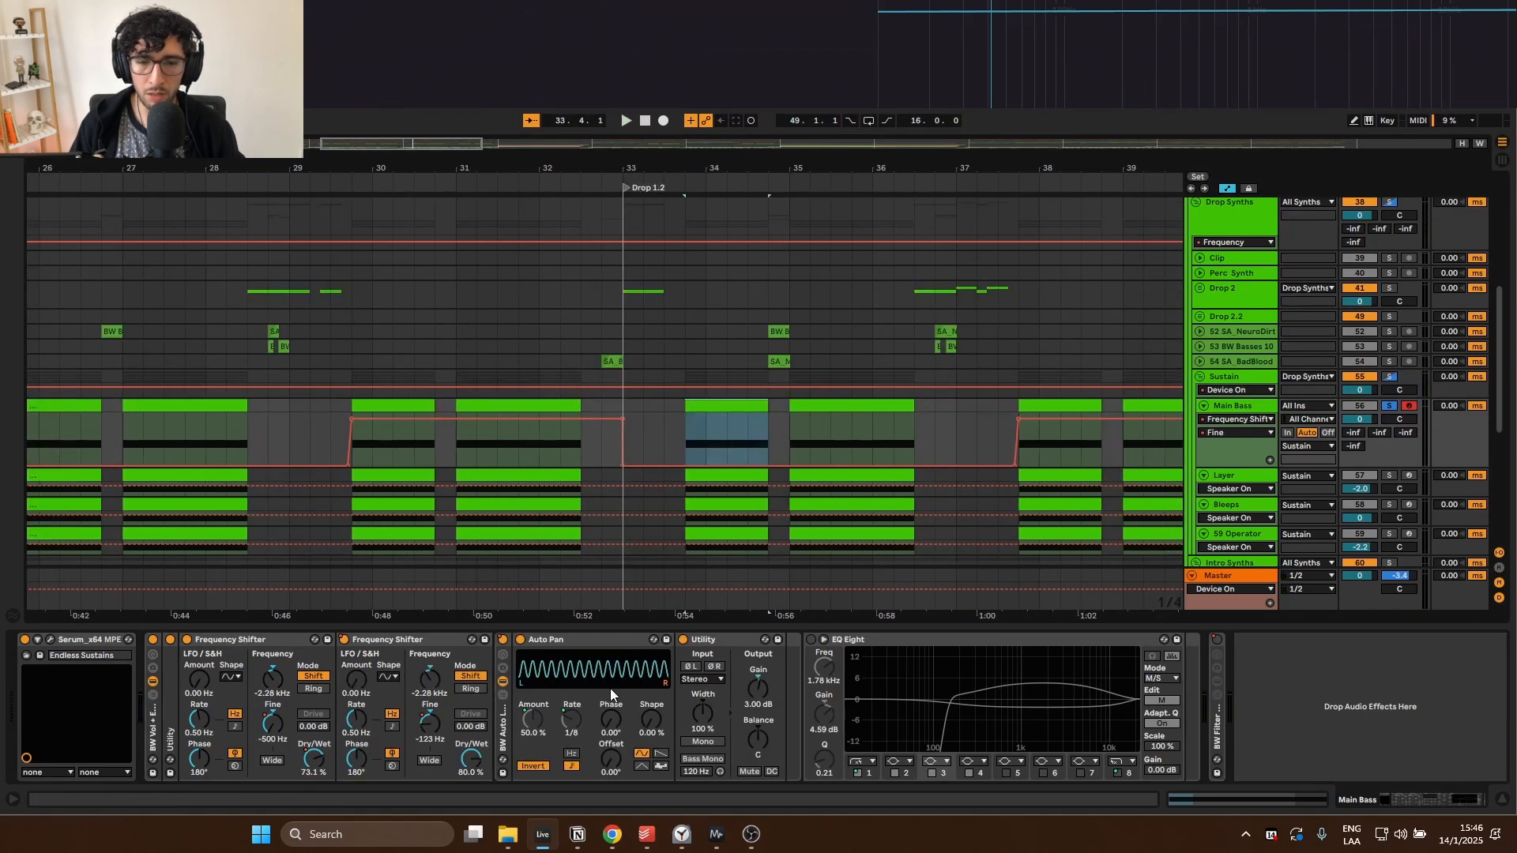
click(373, 642)
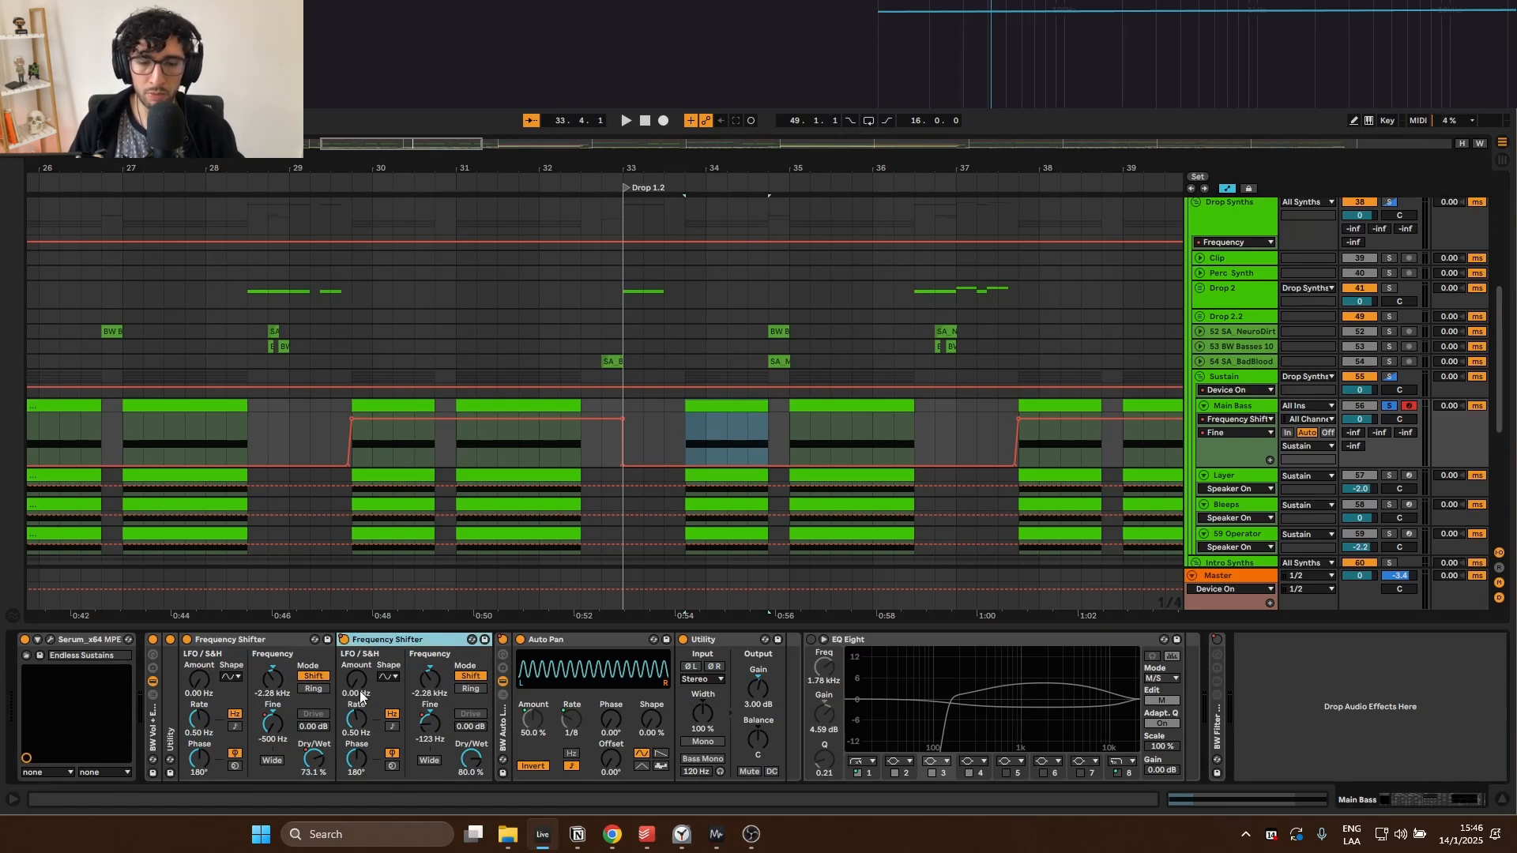
click(441, 660)
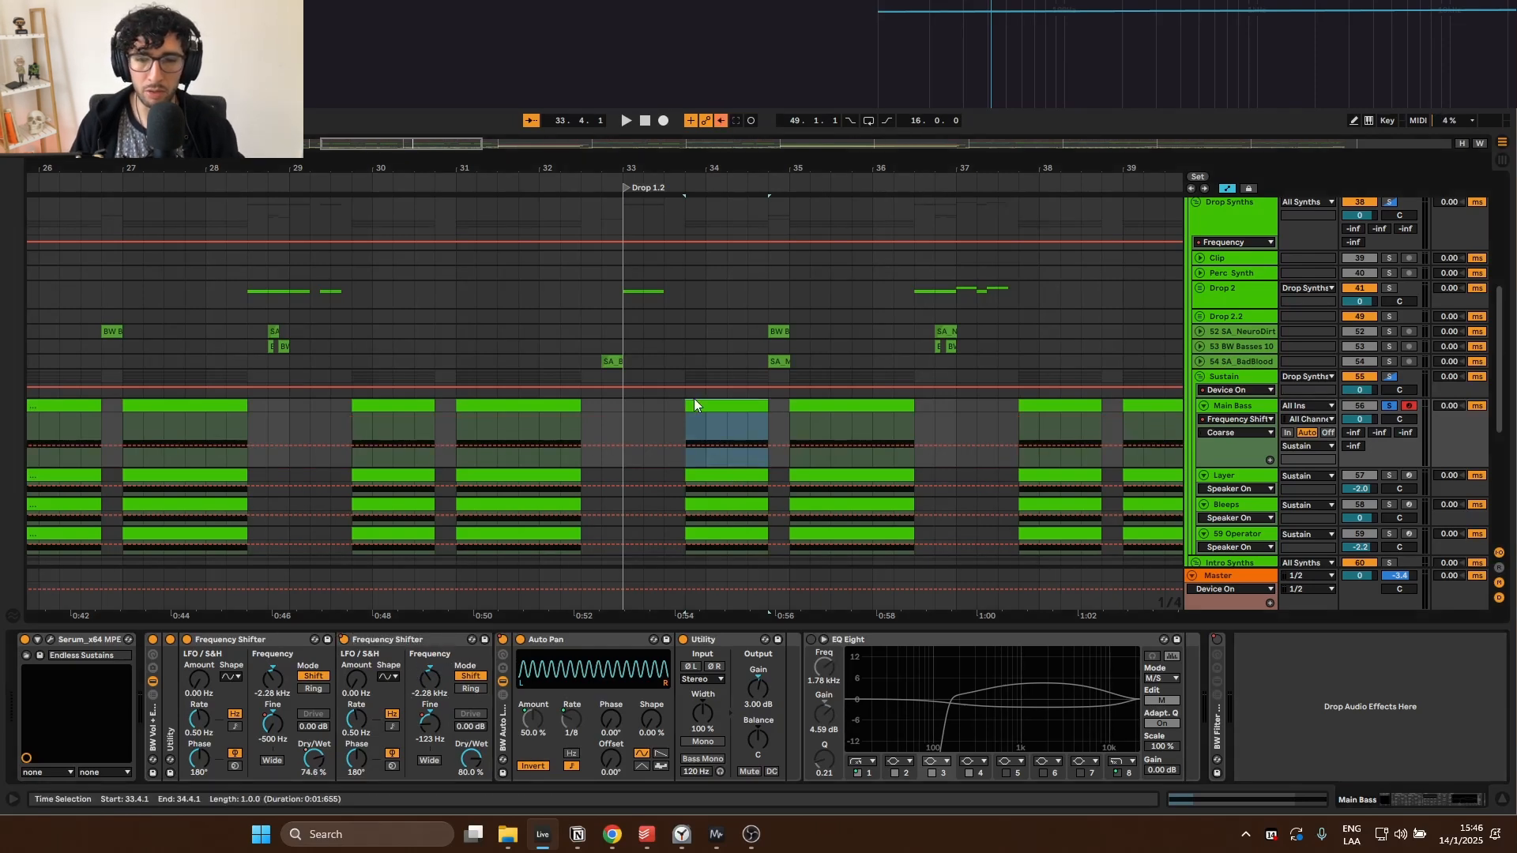
key(space)
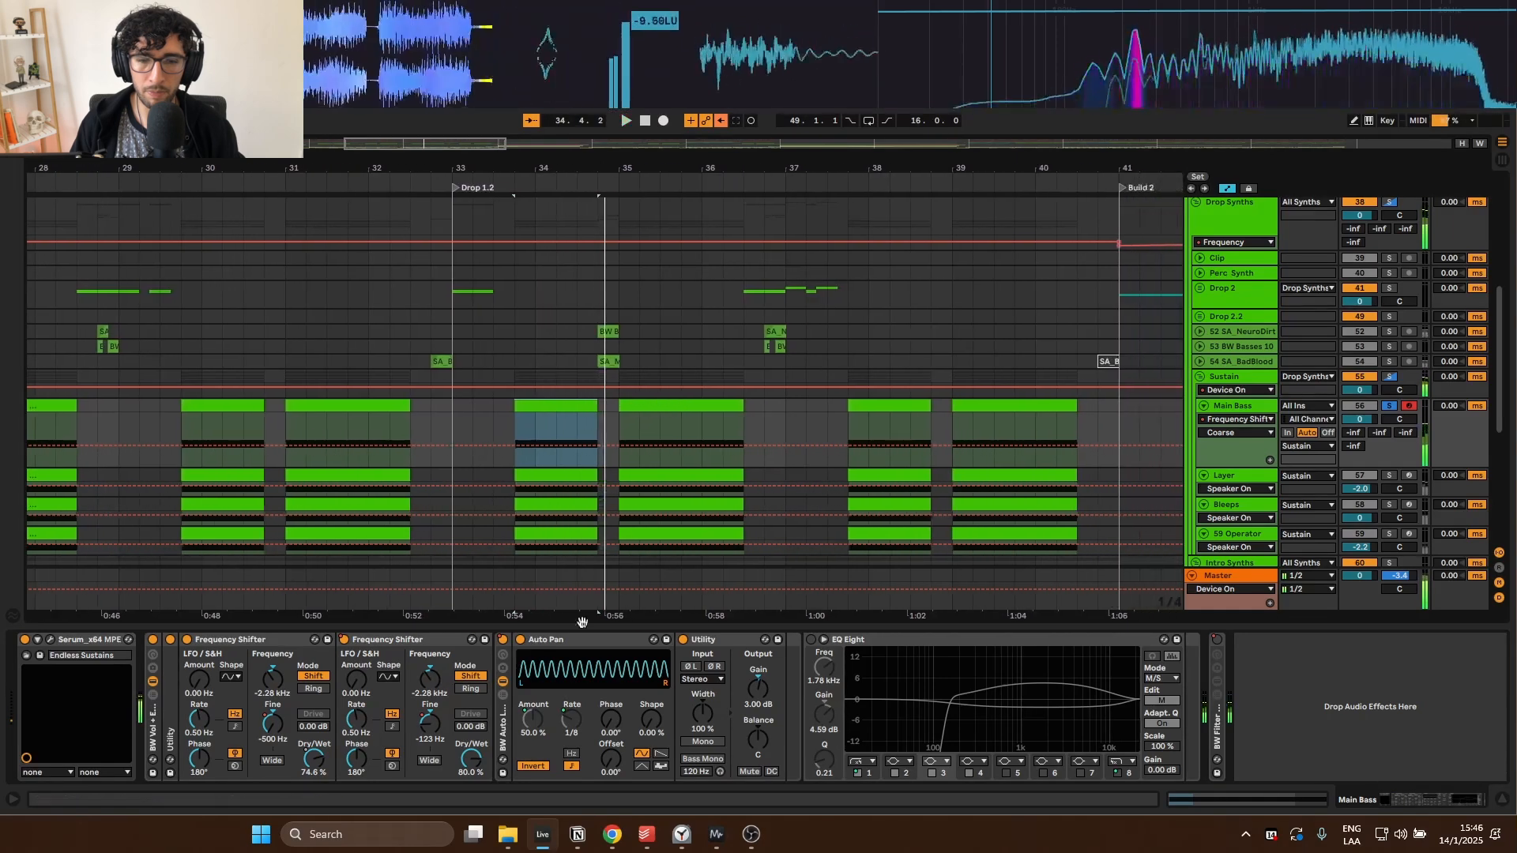
click(314, 770)
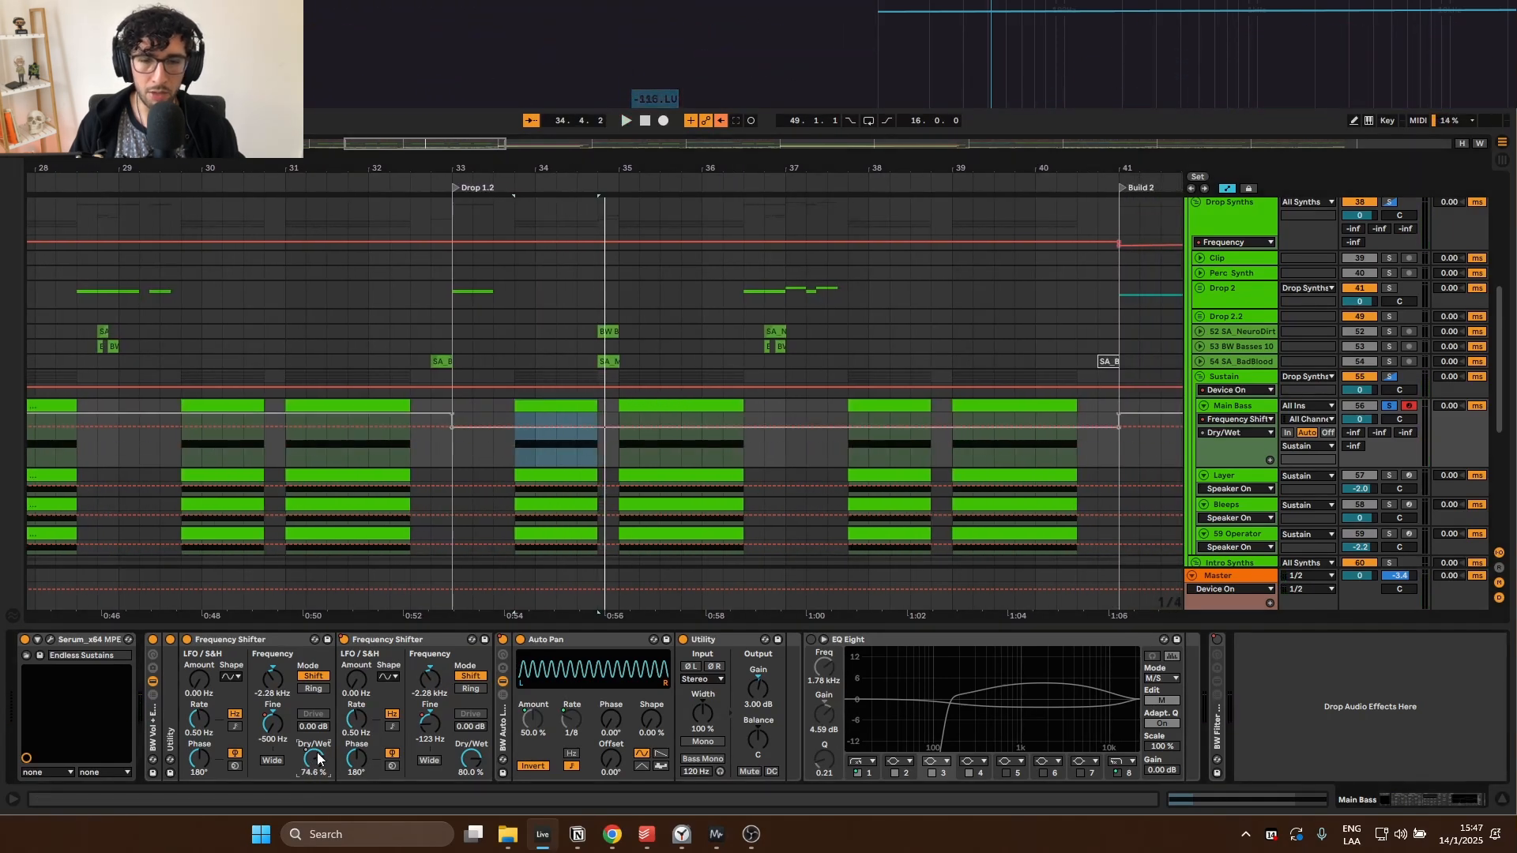
Step: Restore the overridden automation and audition the Drop 1.2 clip with the Auto Pan bypassed, then turn the Auto Pan on again
click(548, 642)
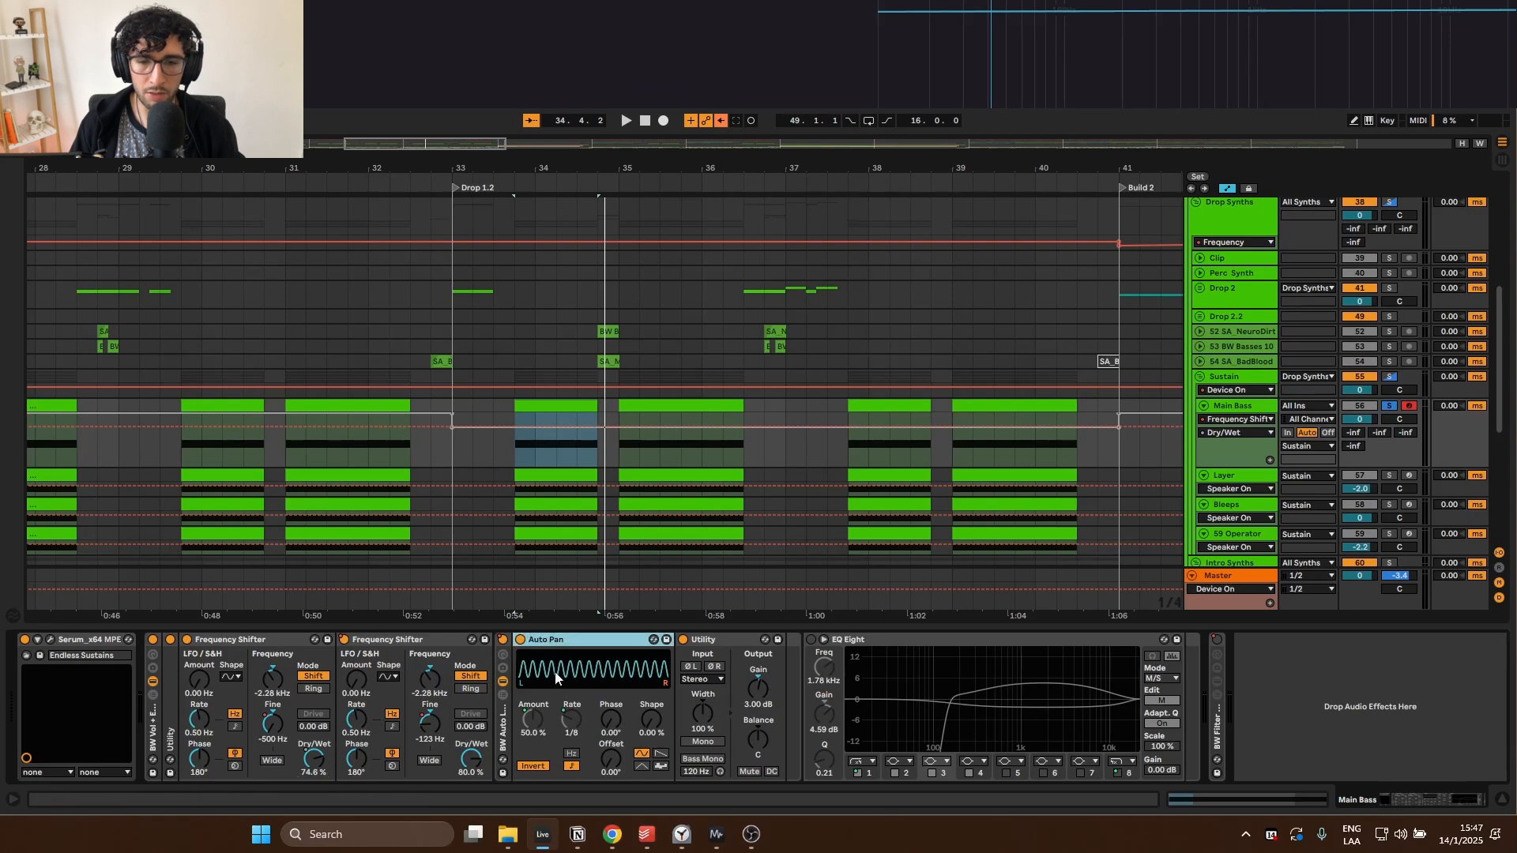
click(720, 121)
key(space)
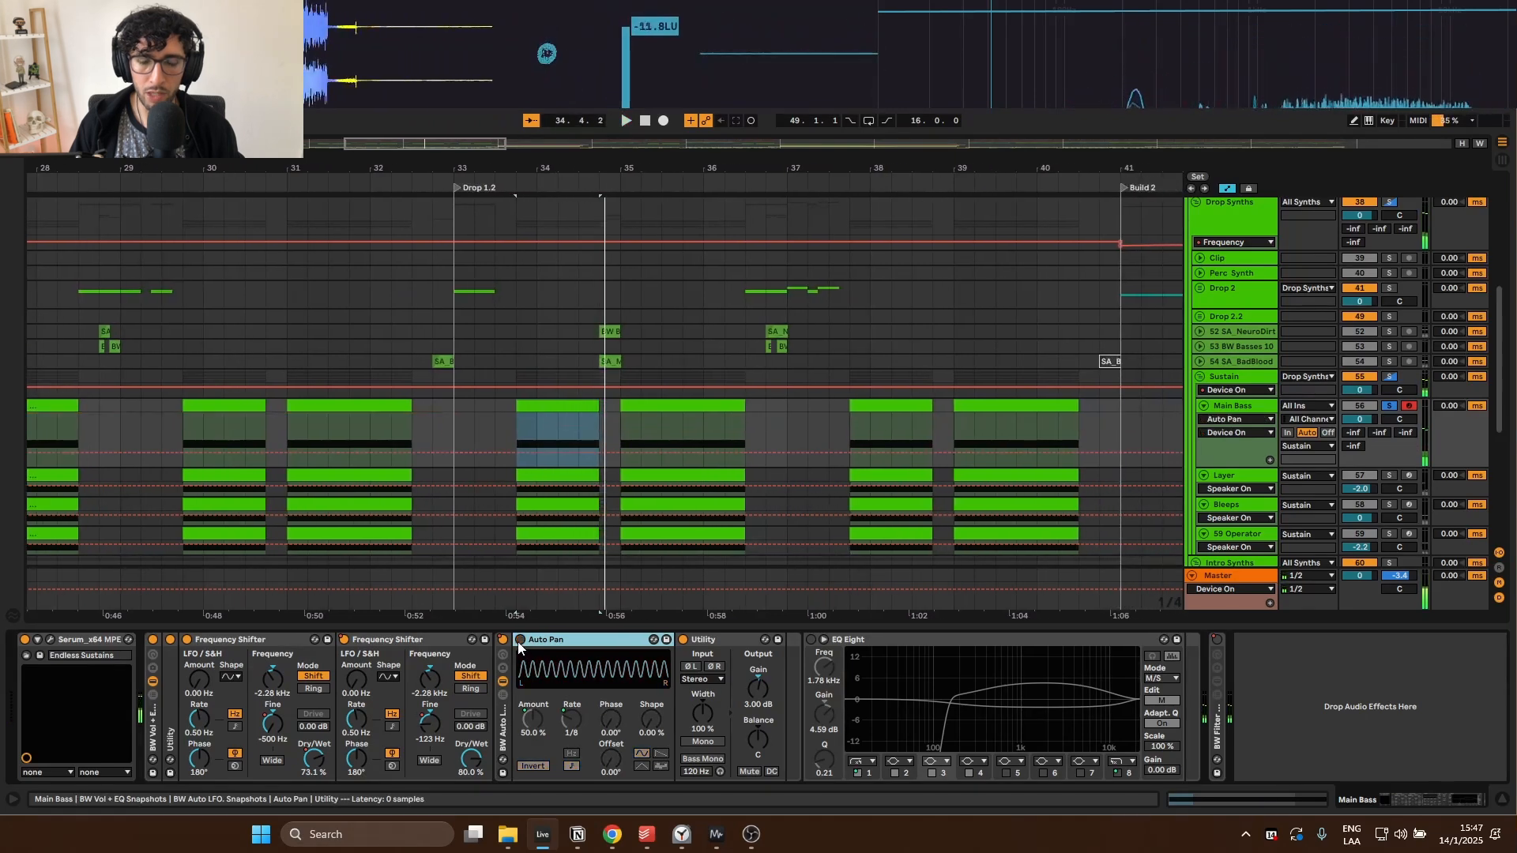
click(521, 640)
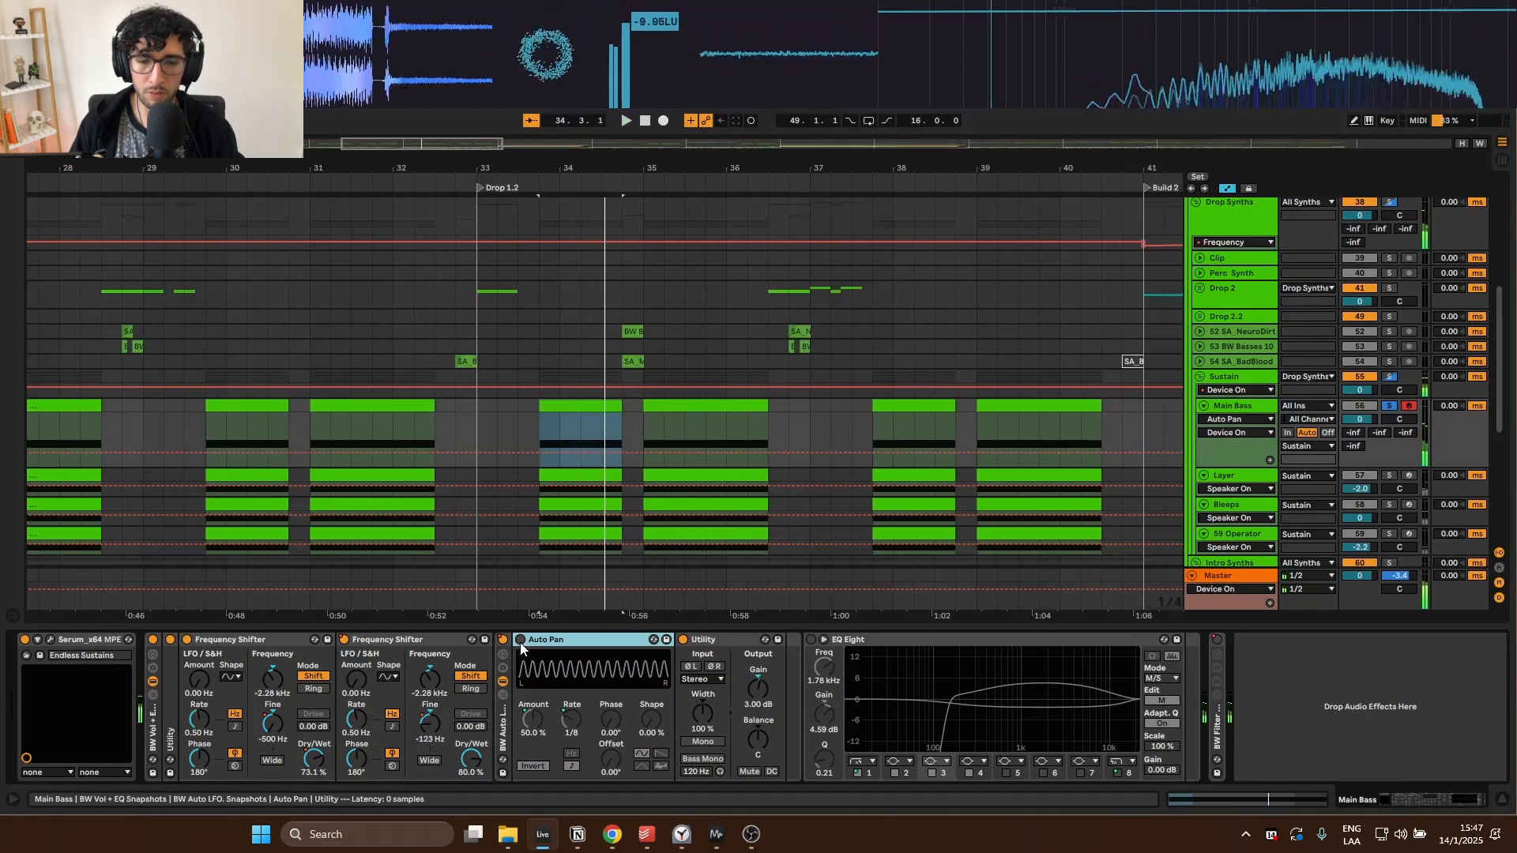
click(520, 640)
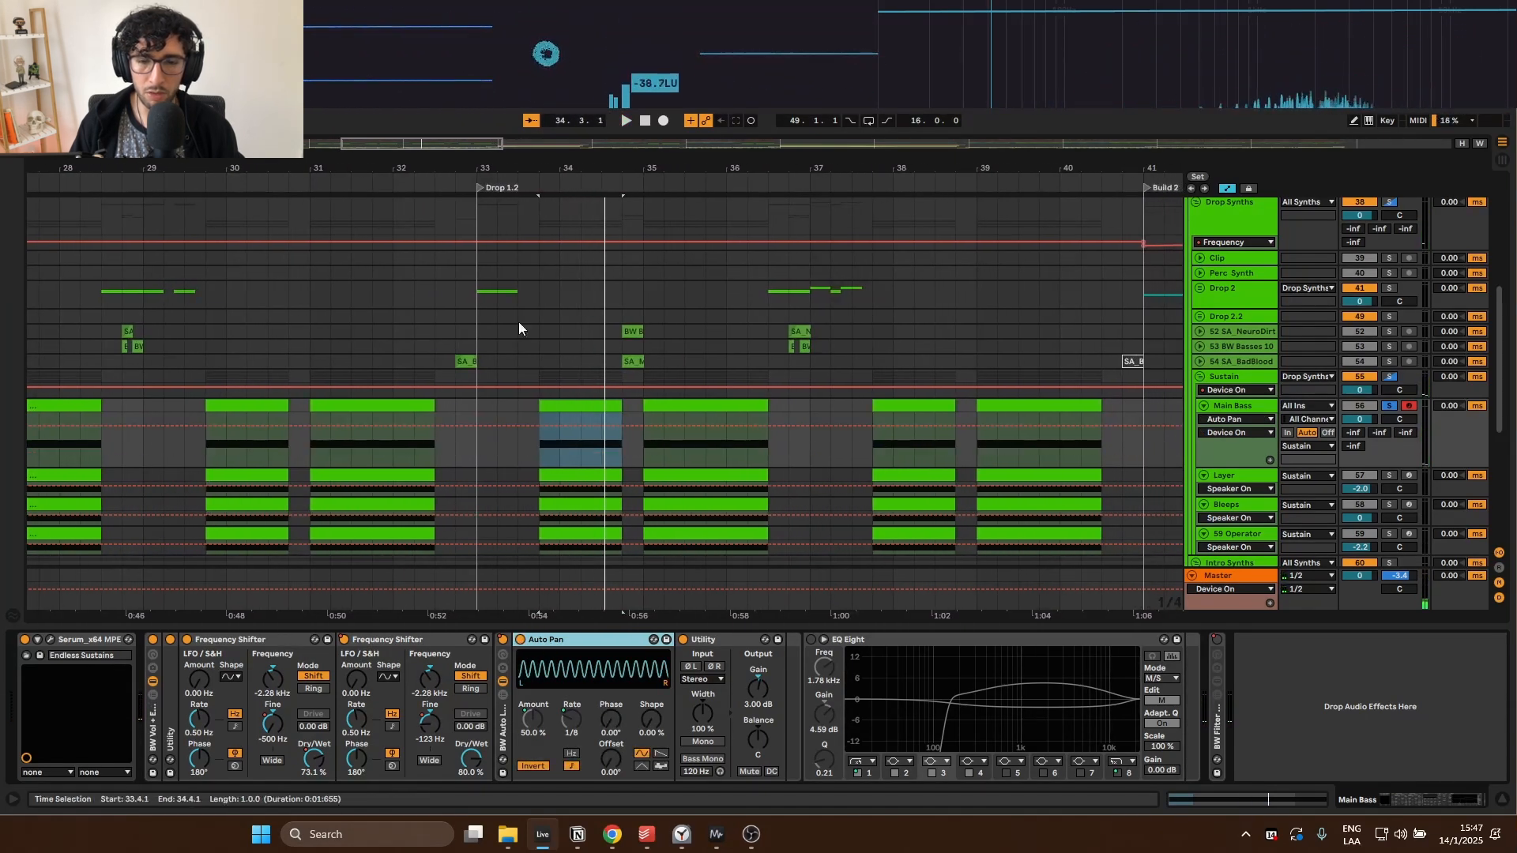
Step: Play the Main Bass clip from 33.4.1 while switching the second Frequency Shifter off and back on
click(538, 439)
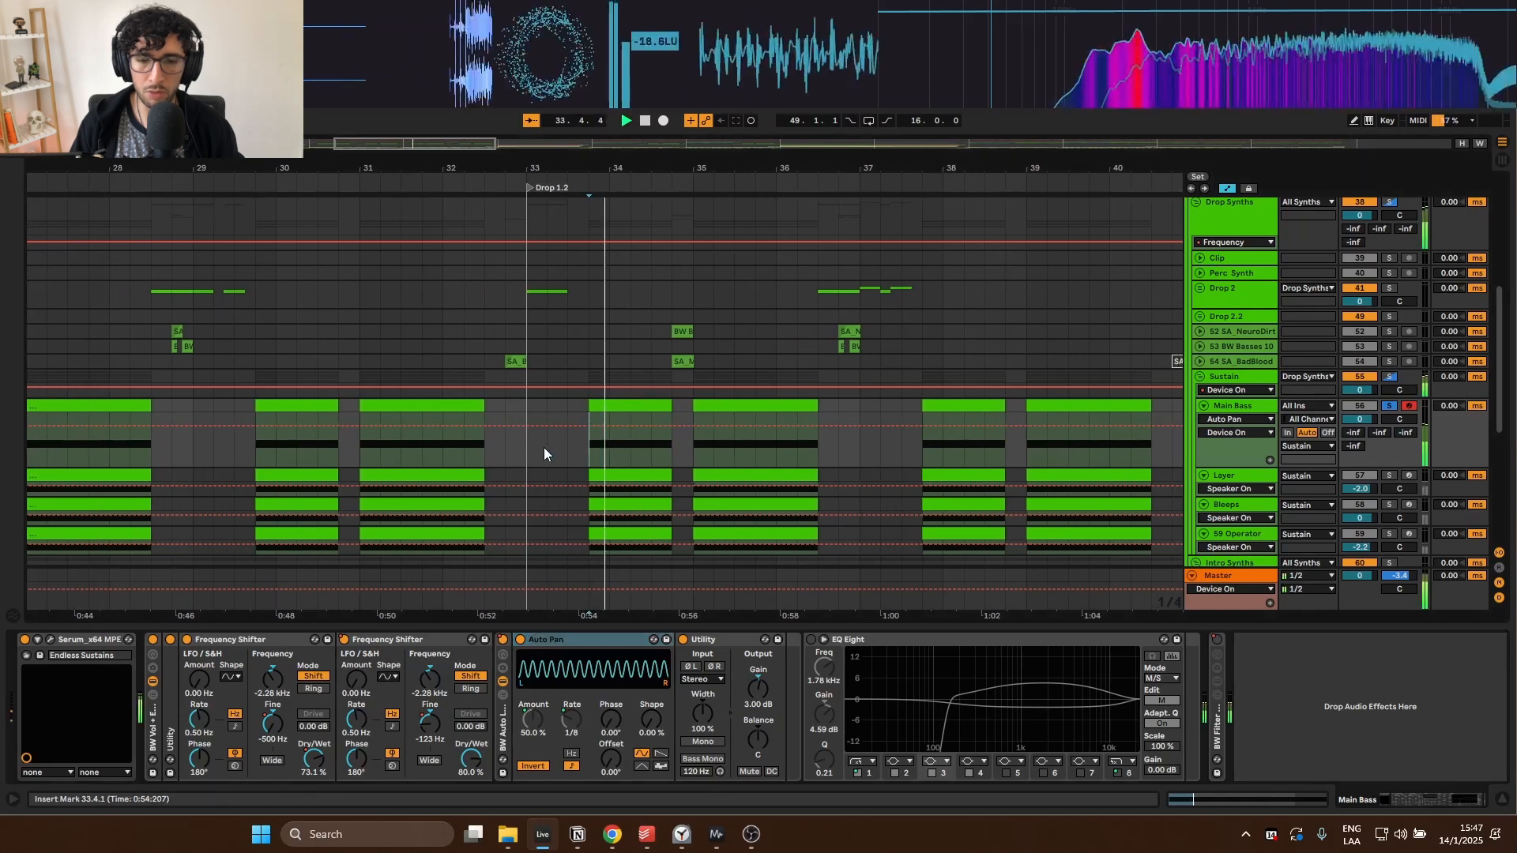
click(344, 640)
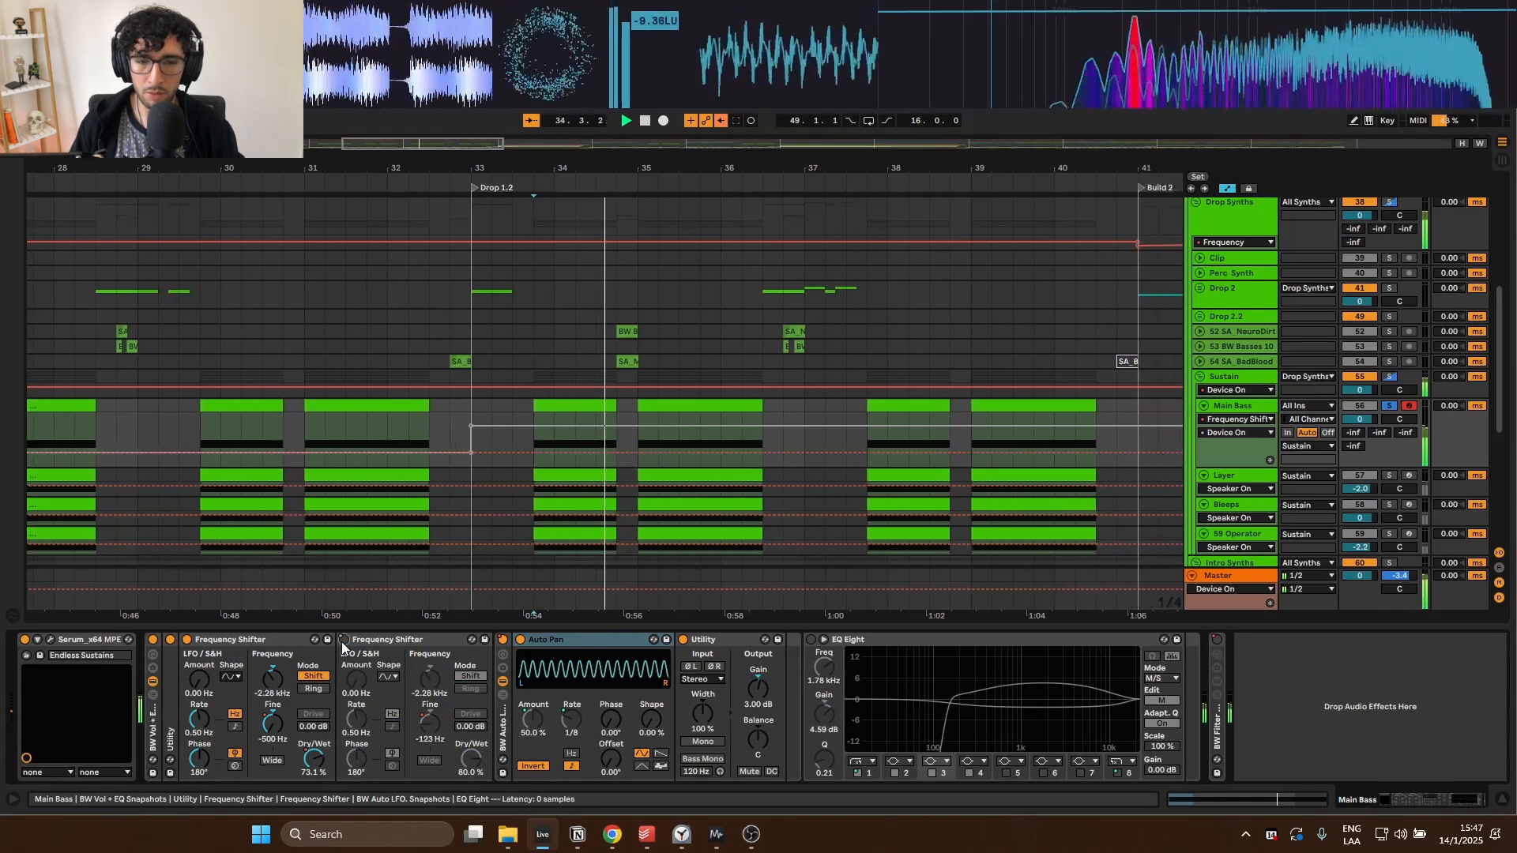
click(344, 640)
key(space)
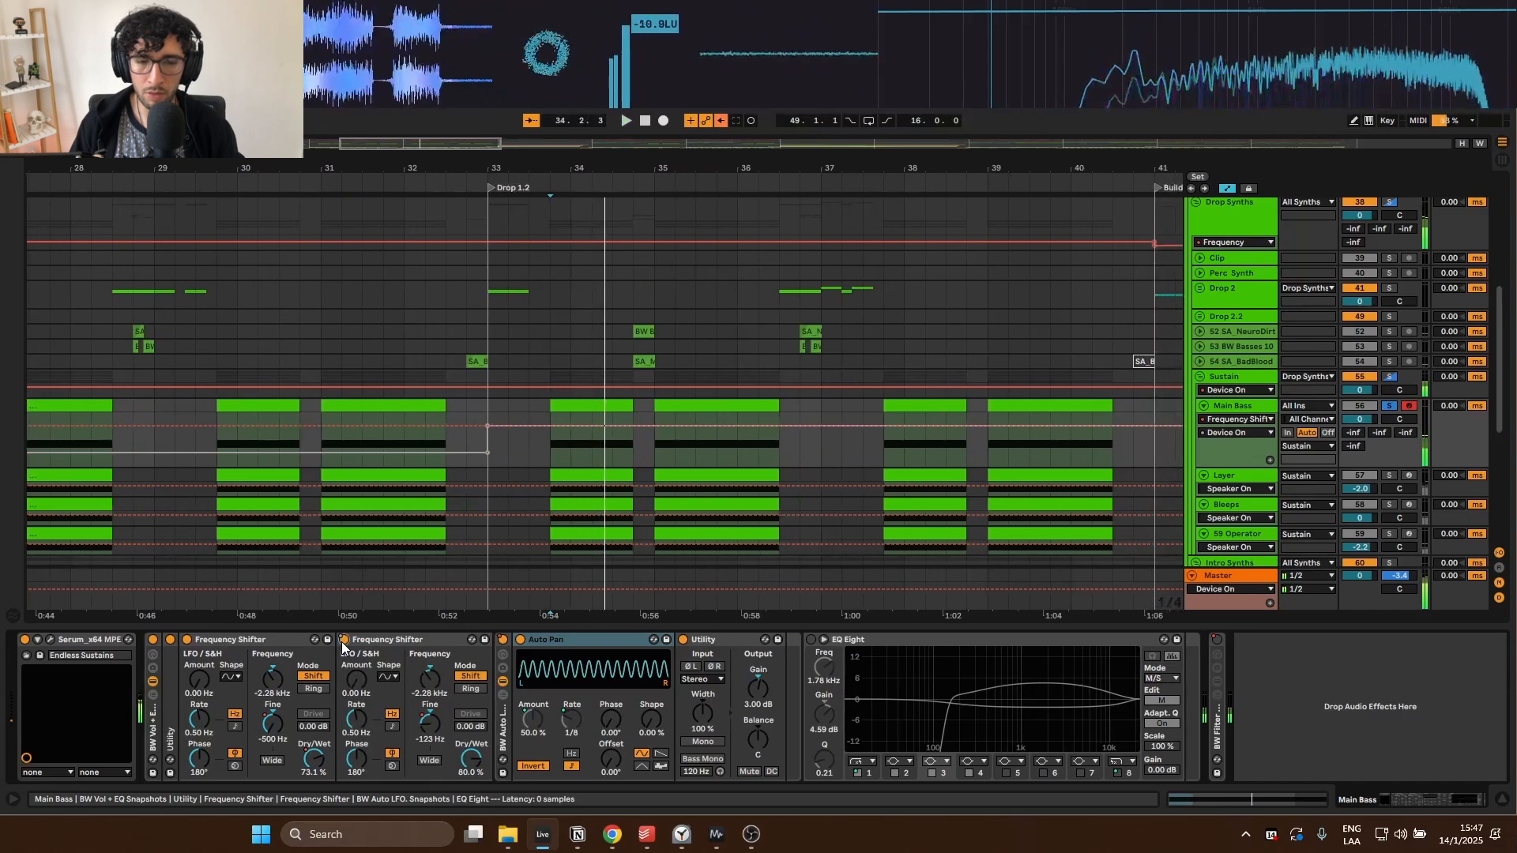
Step: Bypass the second Frequency Shifter, raise the first one's Dry/Wet to 100%, and audition the clip from 33.4.1
click(344, 640)
click(550, 442)
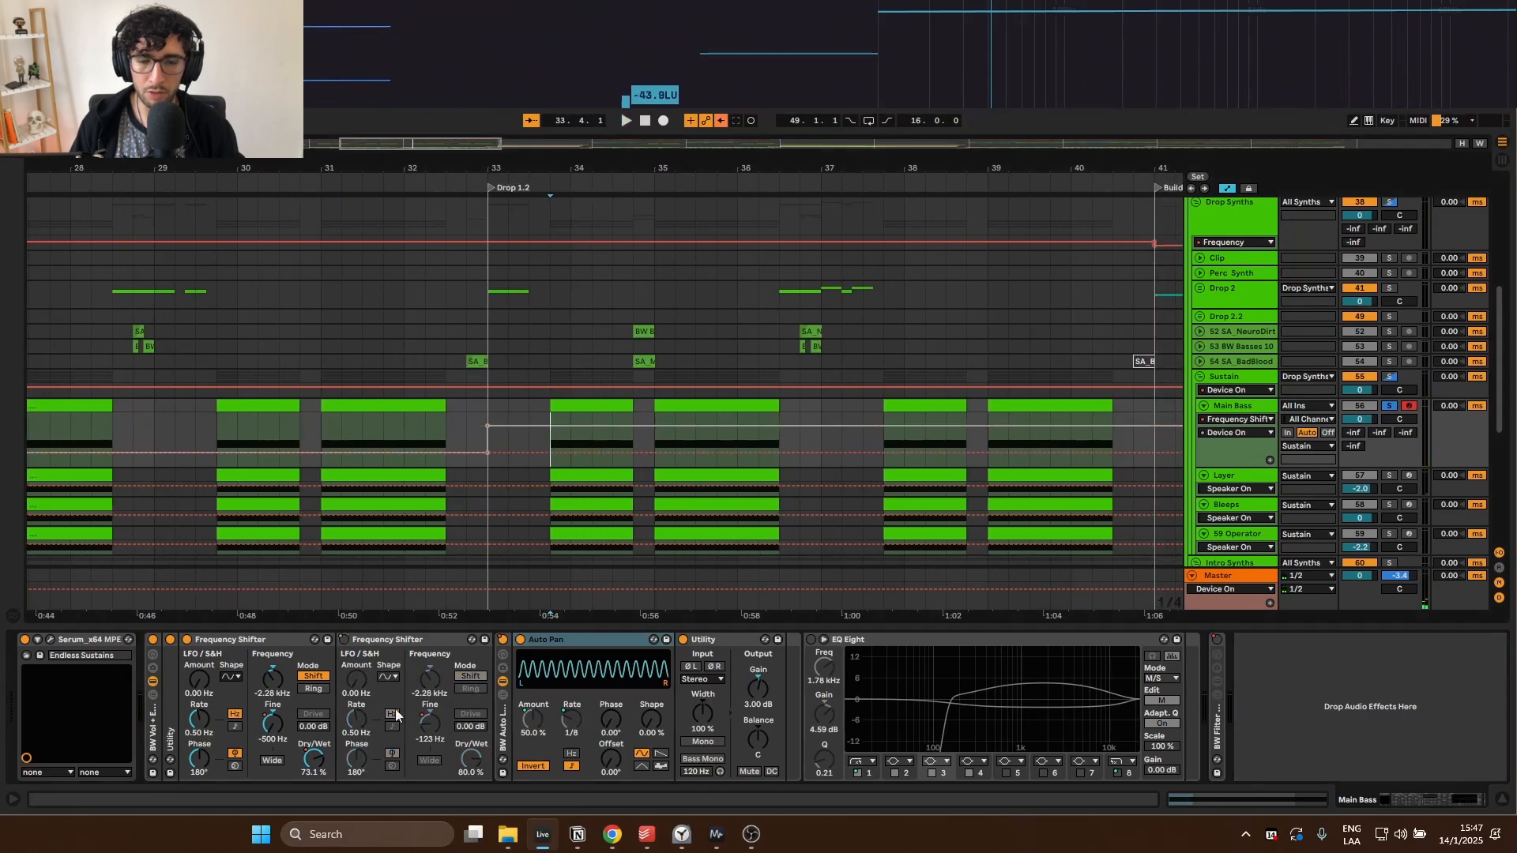
drag(308, 768, 309, 766)
key(space)
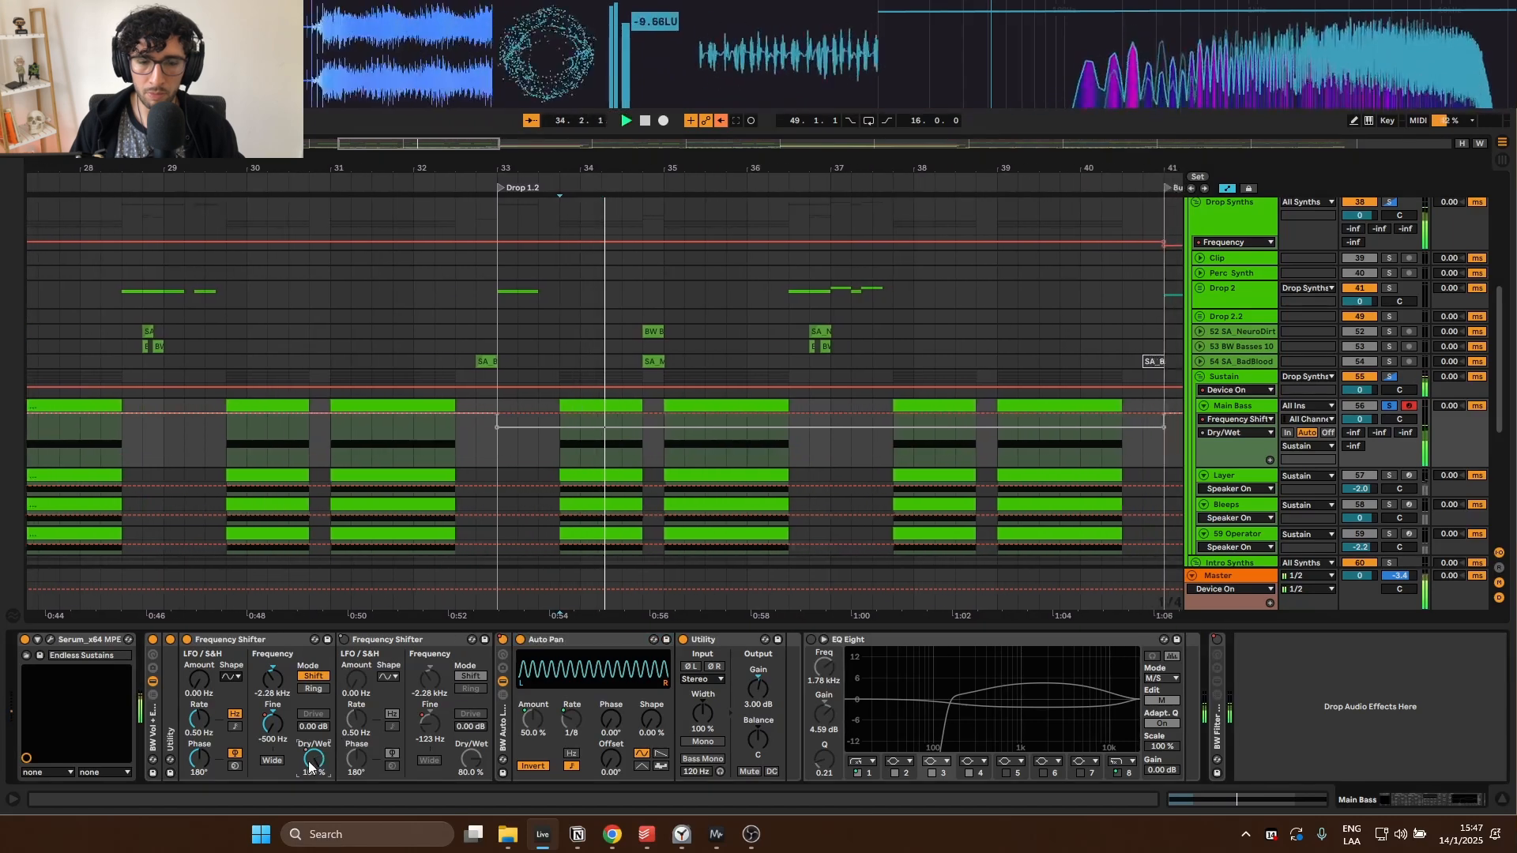
key(space)
Step: Undo the Dry/Wet change, turn the second Frequency Shifter on again, and restore the overridden automation
key(ctrl+z)
key(space)
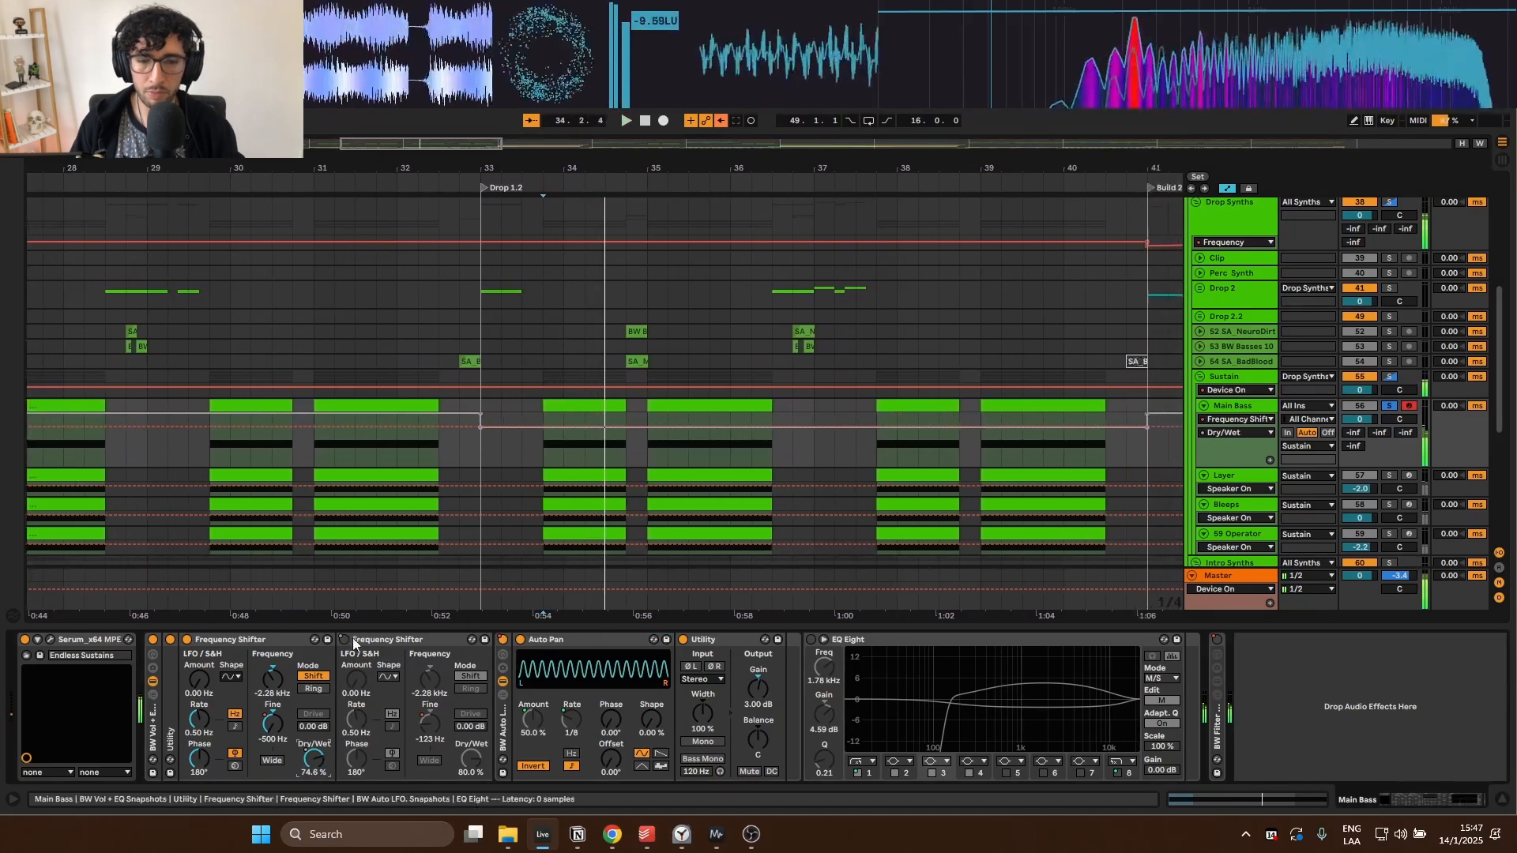
click(353, 638)
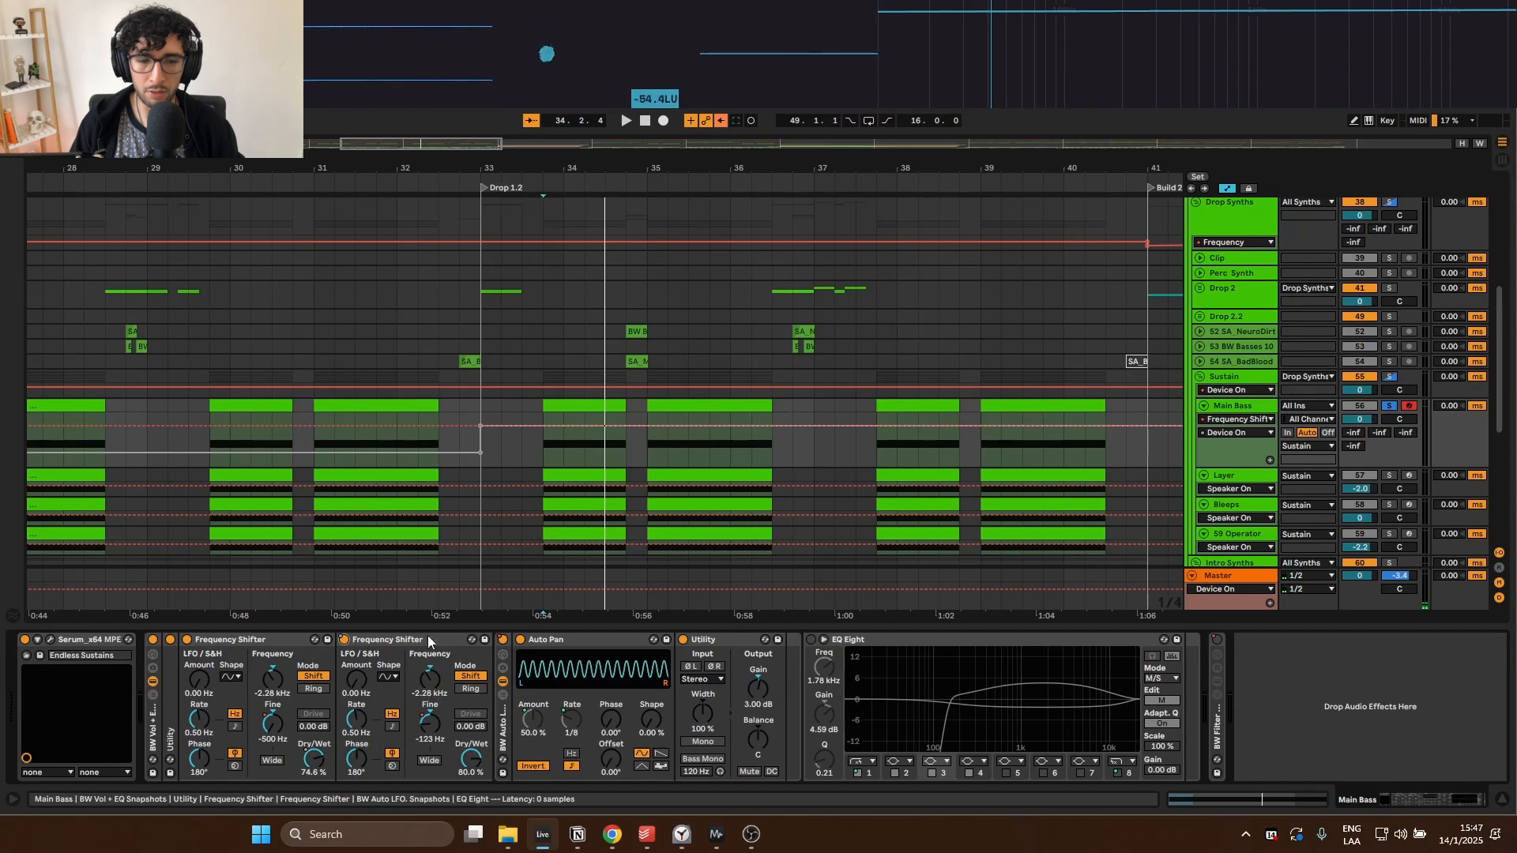
click(362, 640)
click(279, 640)
click(399, 640)
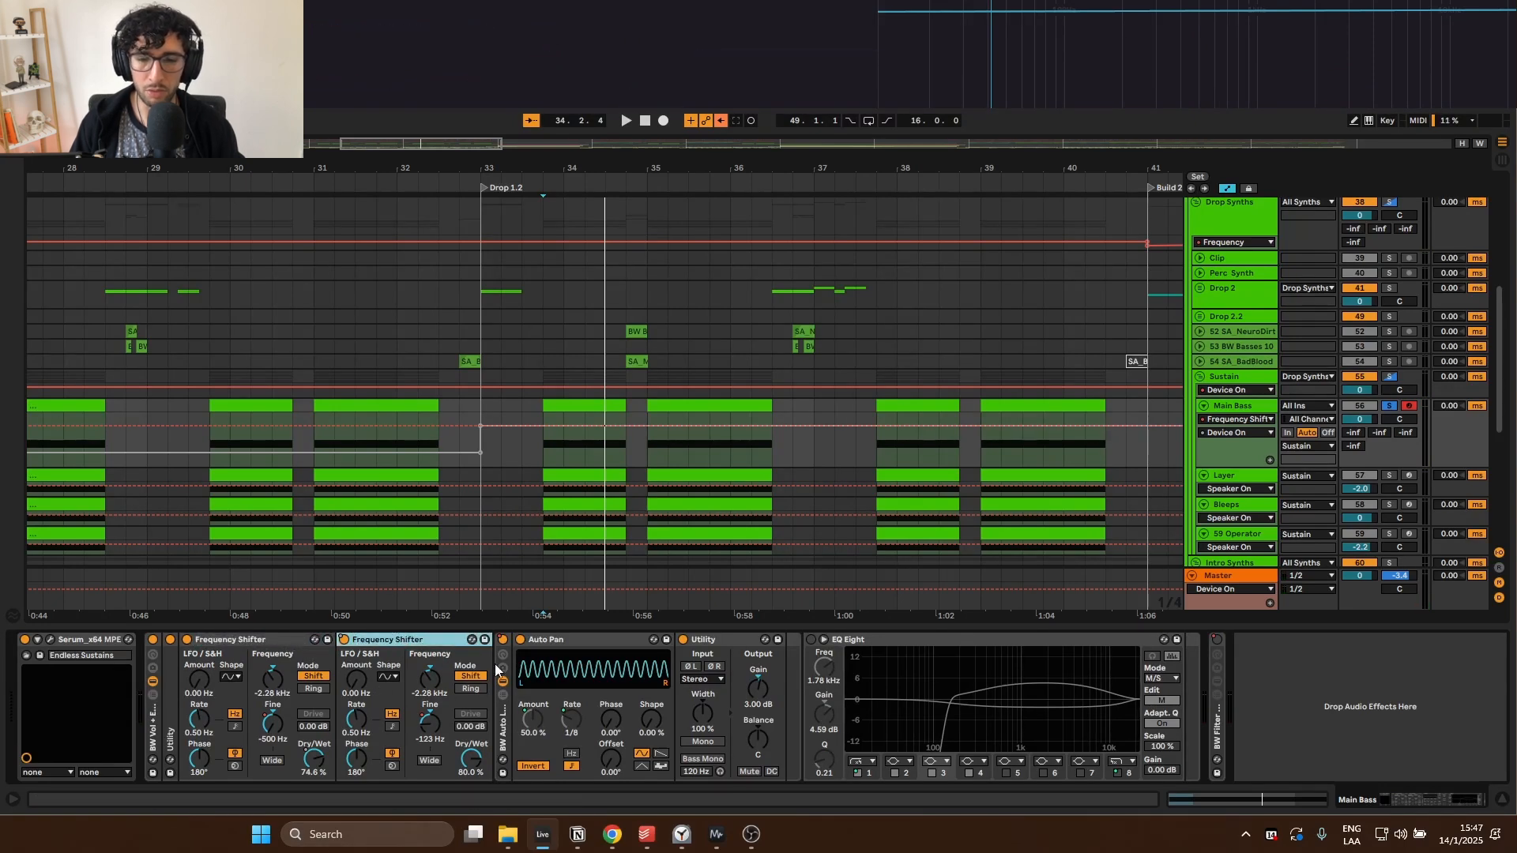
click(721, 120)
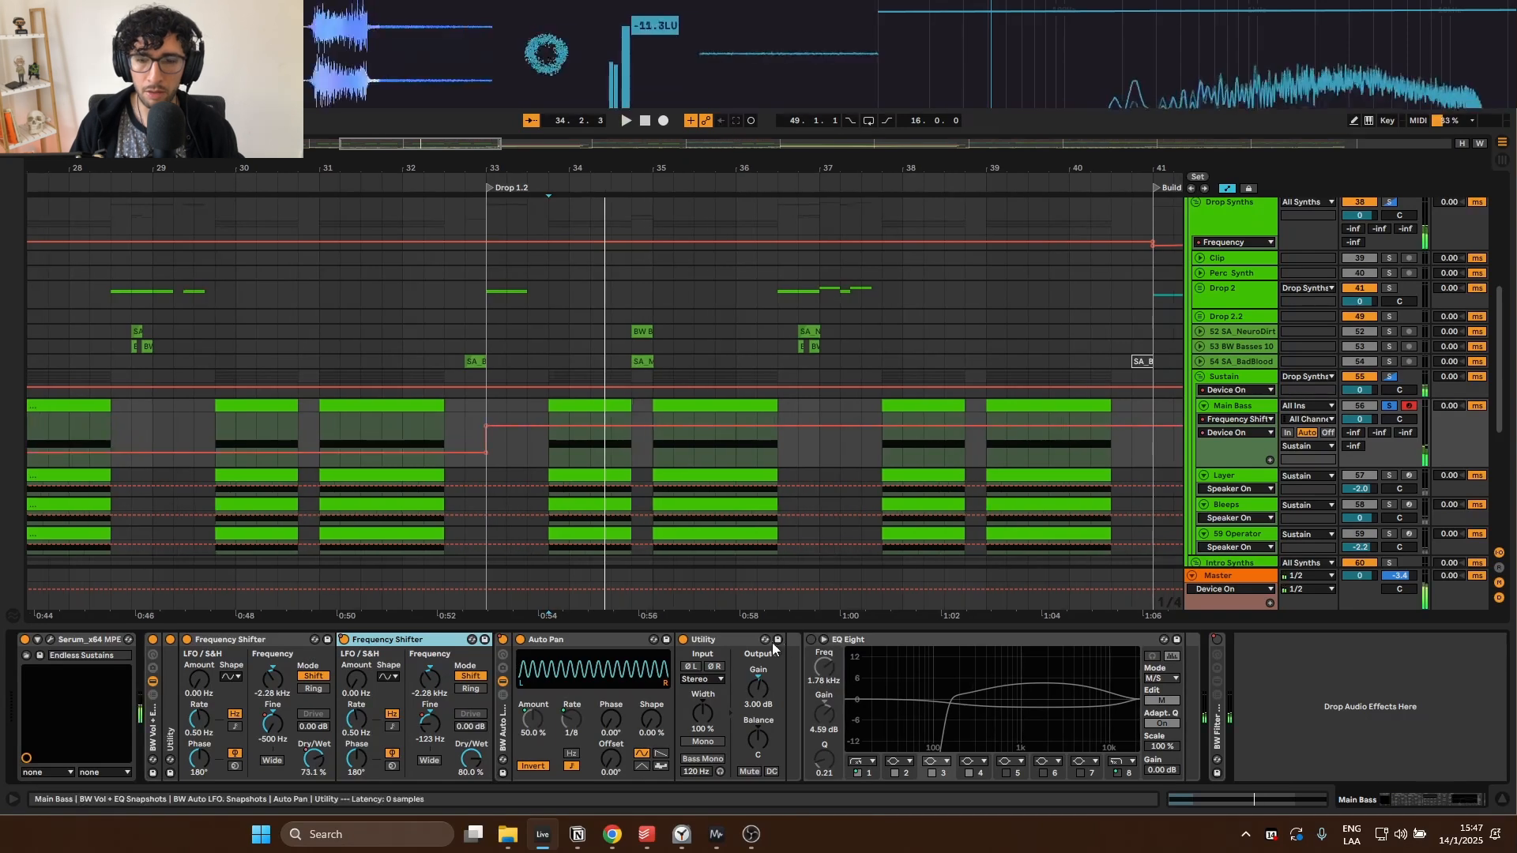
Step: Inspect the low-cut and 1.78 kHz boost bands of the Main Bass EQ Eight, and play the clip through them
click(970, 779)
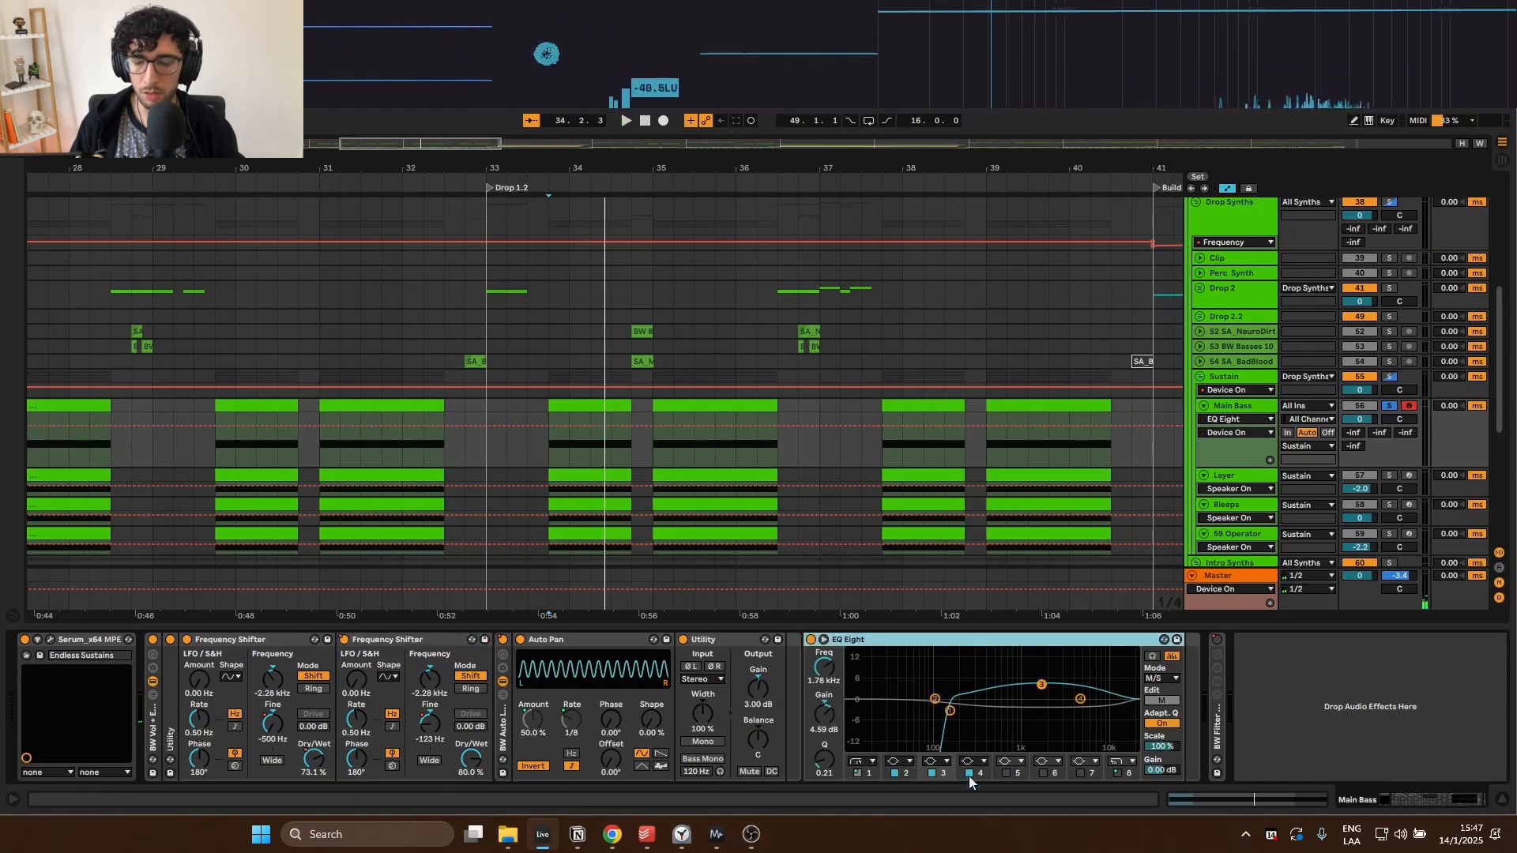
click(950, 711)
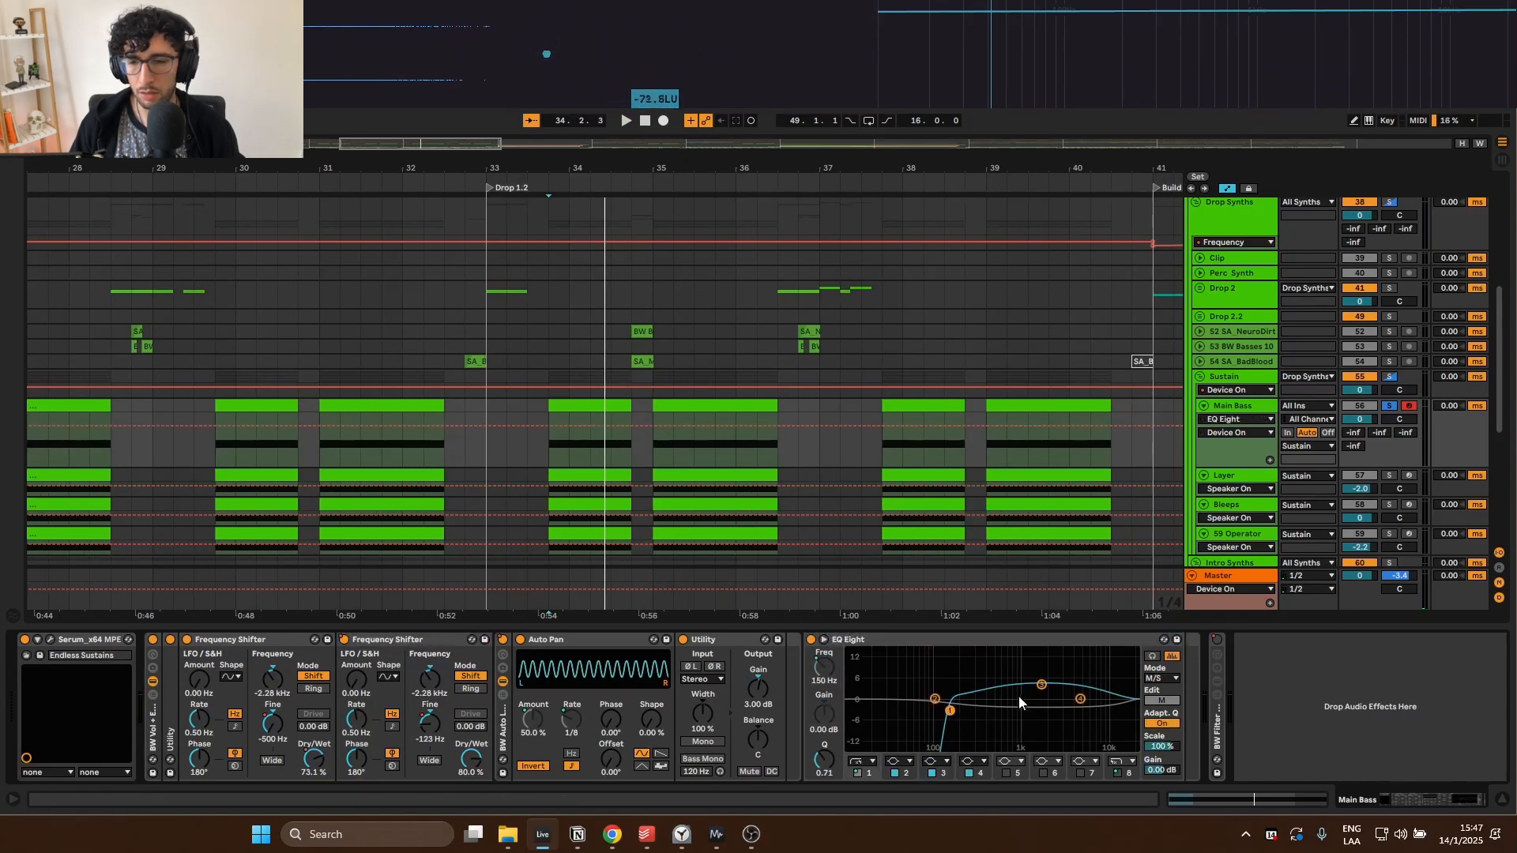
click(1042, 687)
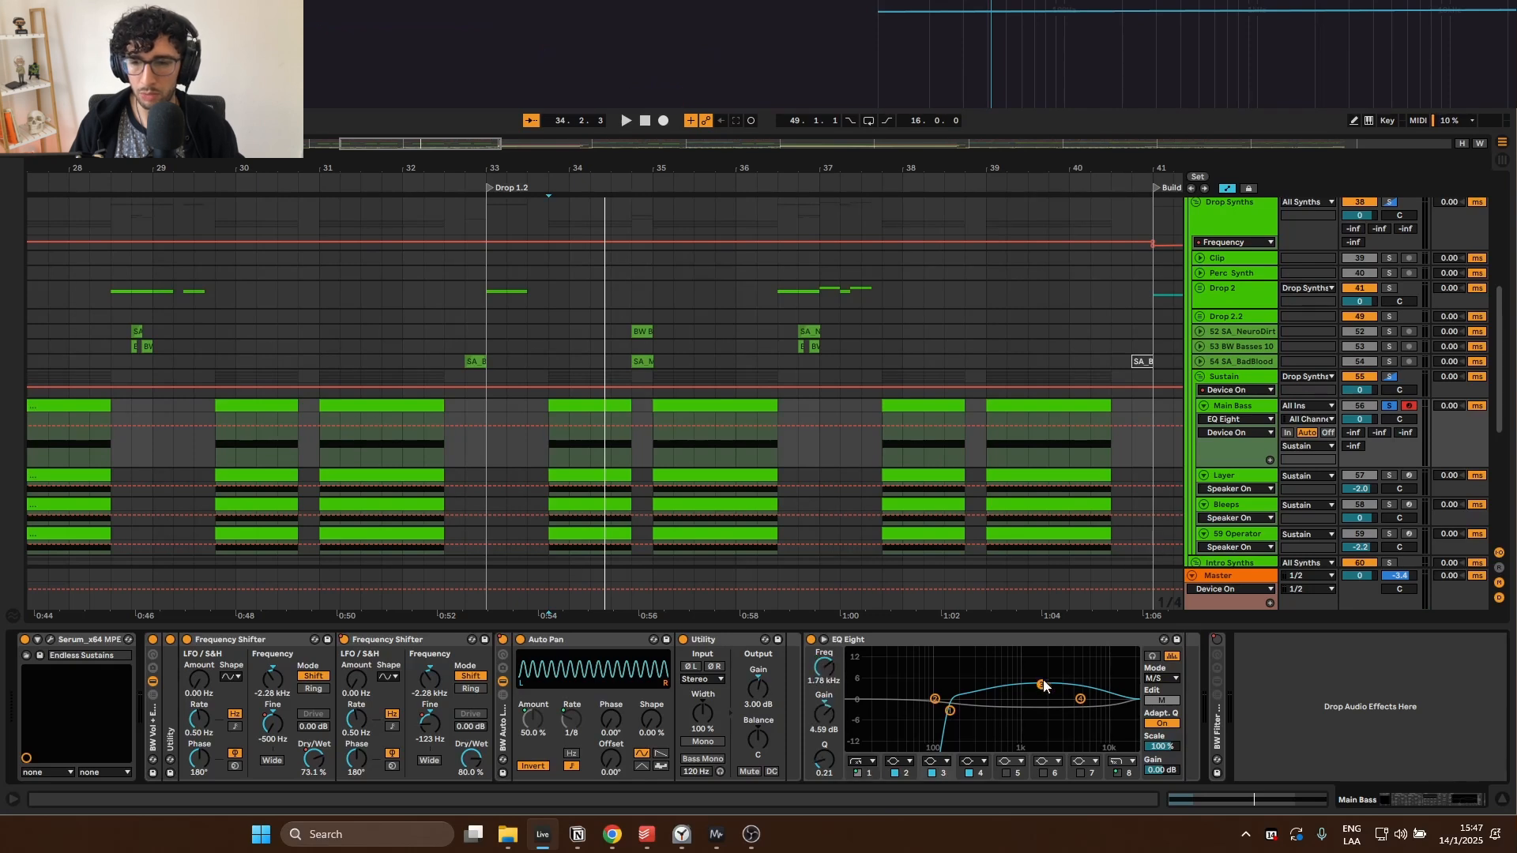
key(space)
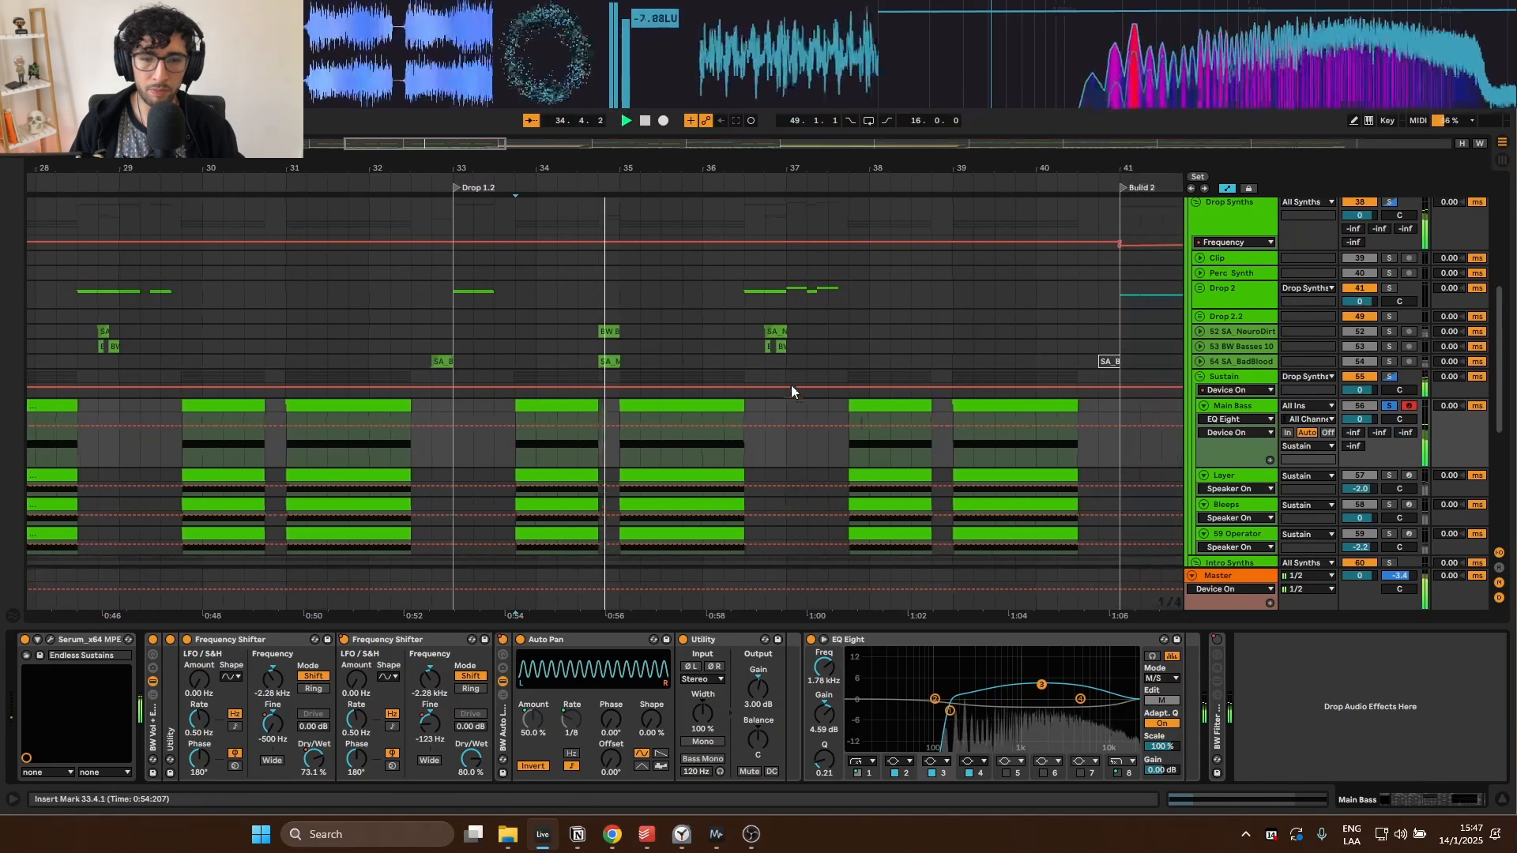
key(space)
Step: Hide the automation lanes, select the Layer clip at 25.4.1 in Drop 1, solo the Layer track and play it
scroll(792, 403, down, 3)
key(a)
click(377, 409)
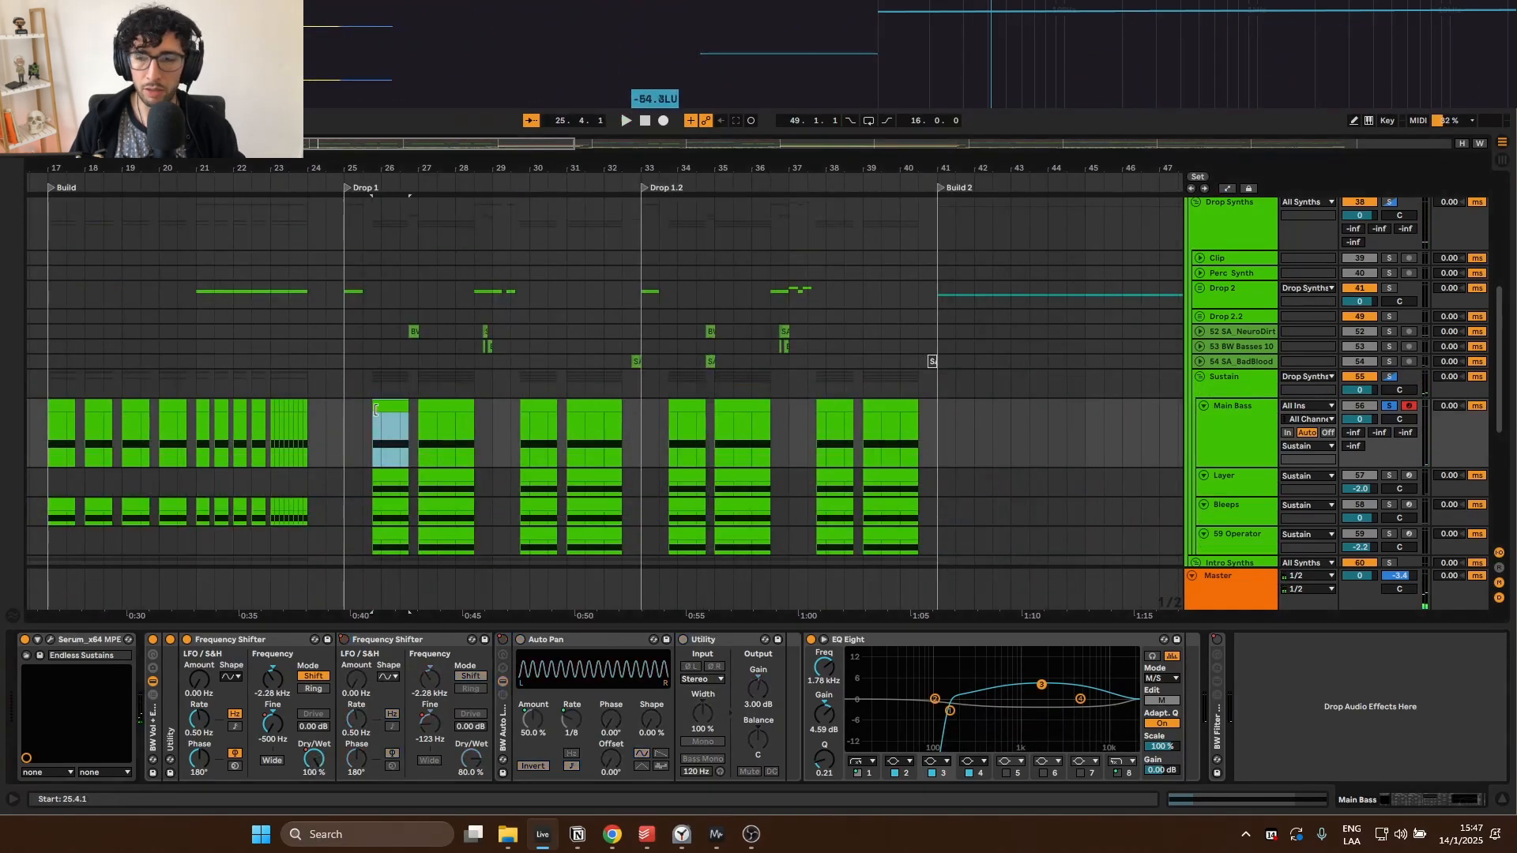
ctrl+alt+drag(373, 473, 584, 281)
click(596, 283)
scroll(635, 298, up, 2)
key(s)
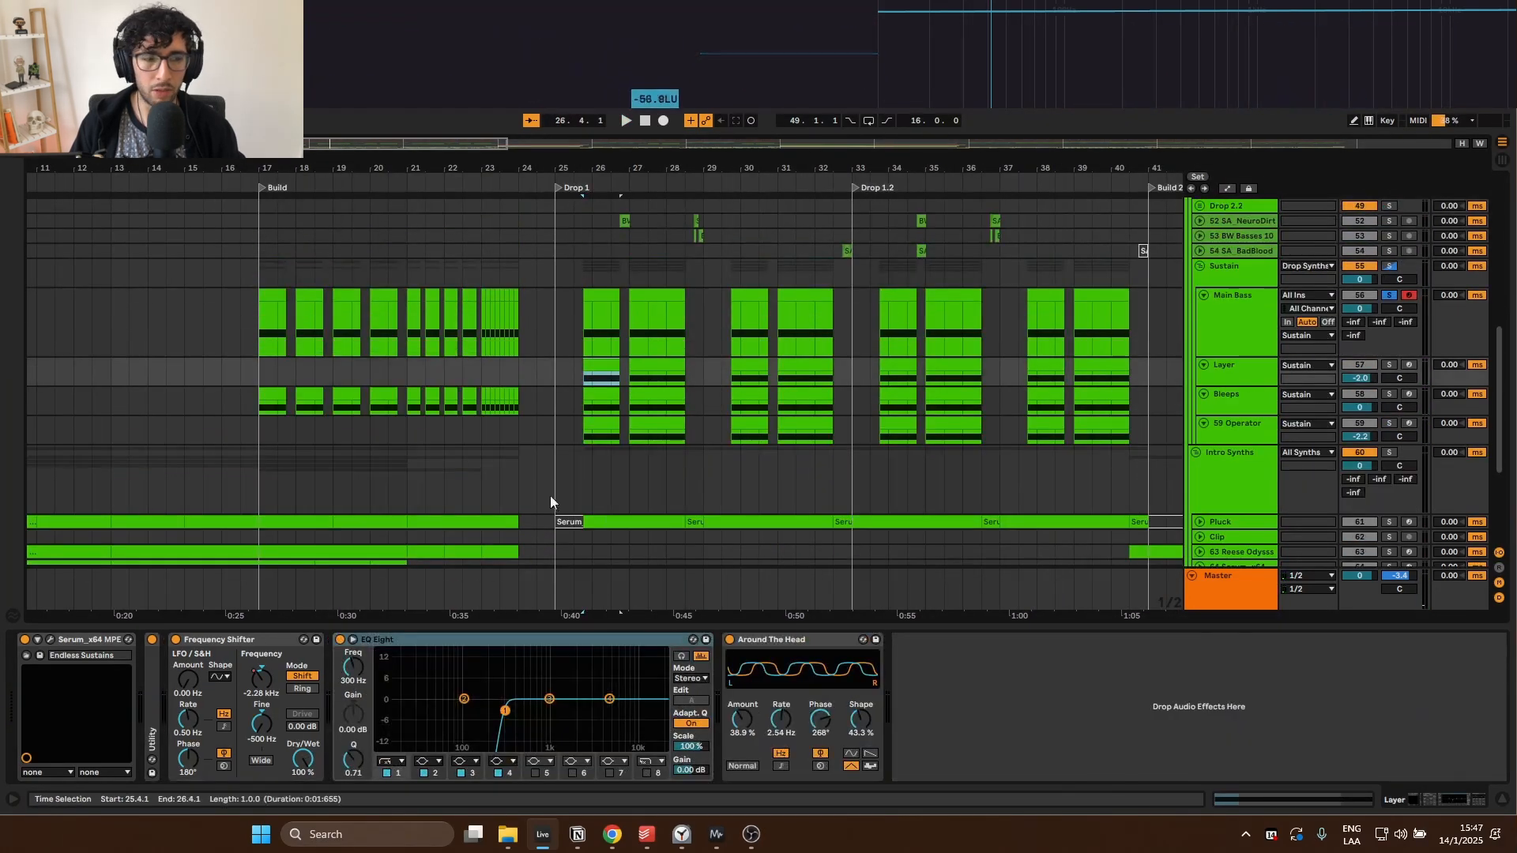
key(space)
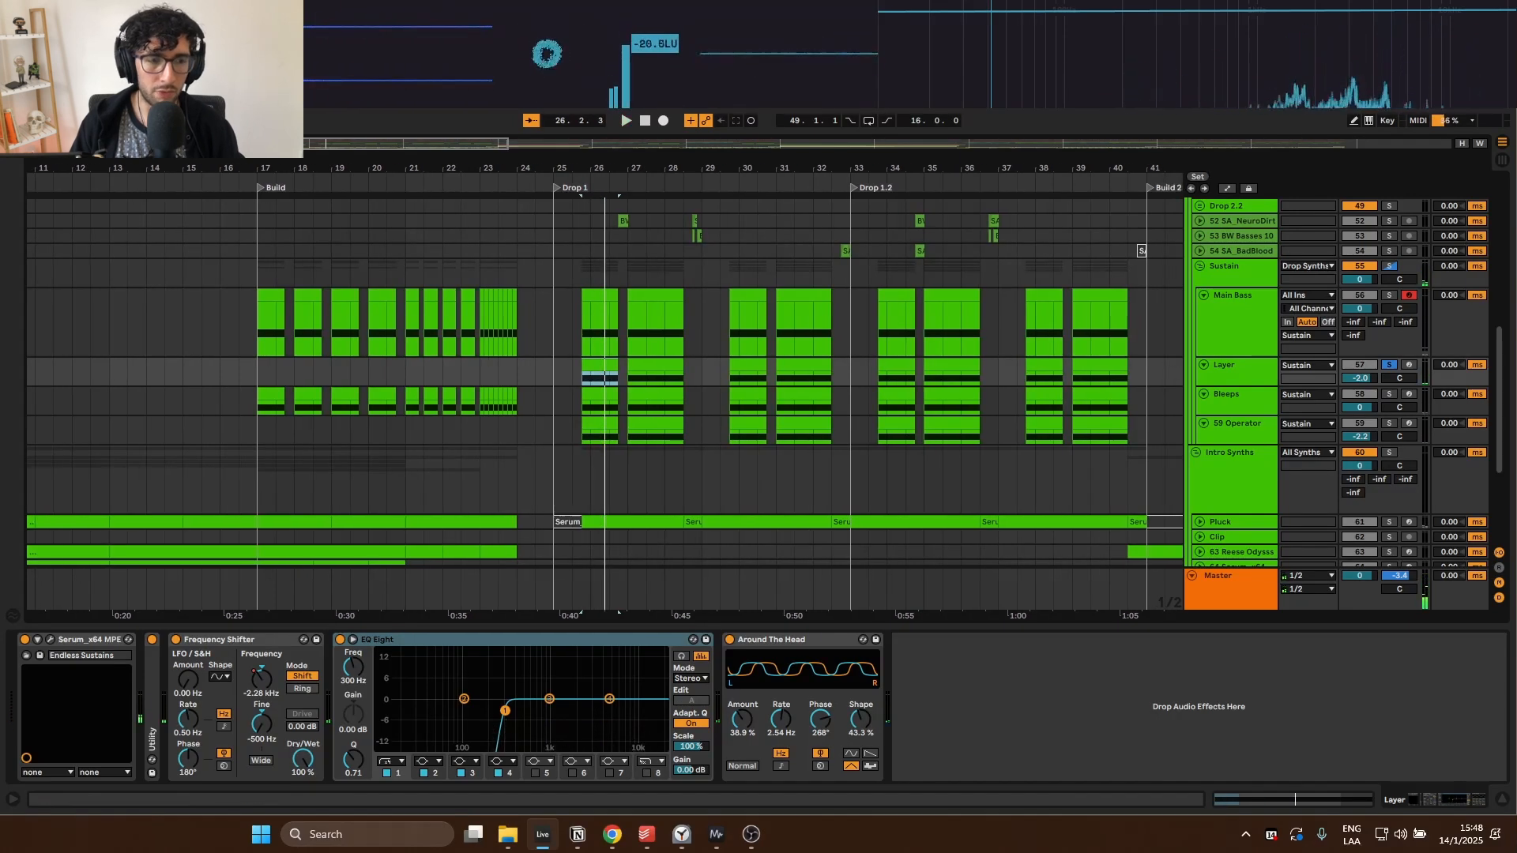
Step: Fit the track heights to the arrangement and make the Layer track taller
key(alt+Tab)
scroll(819, 389, up, 1)
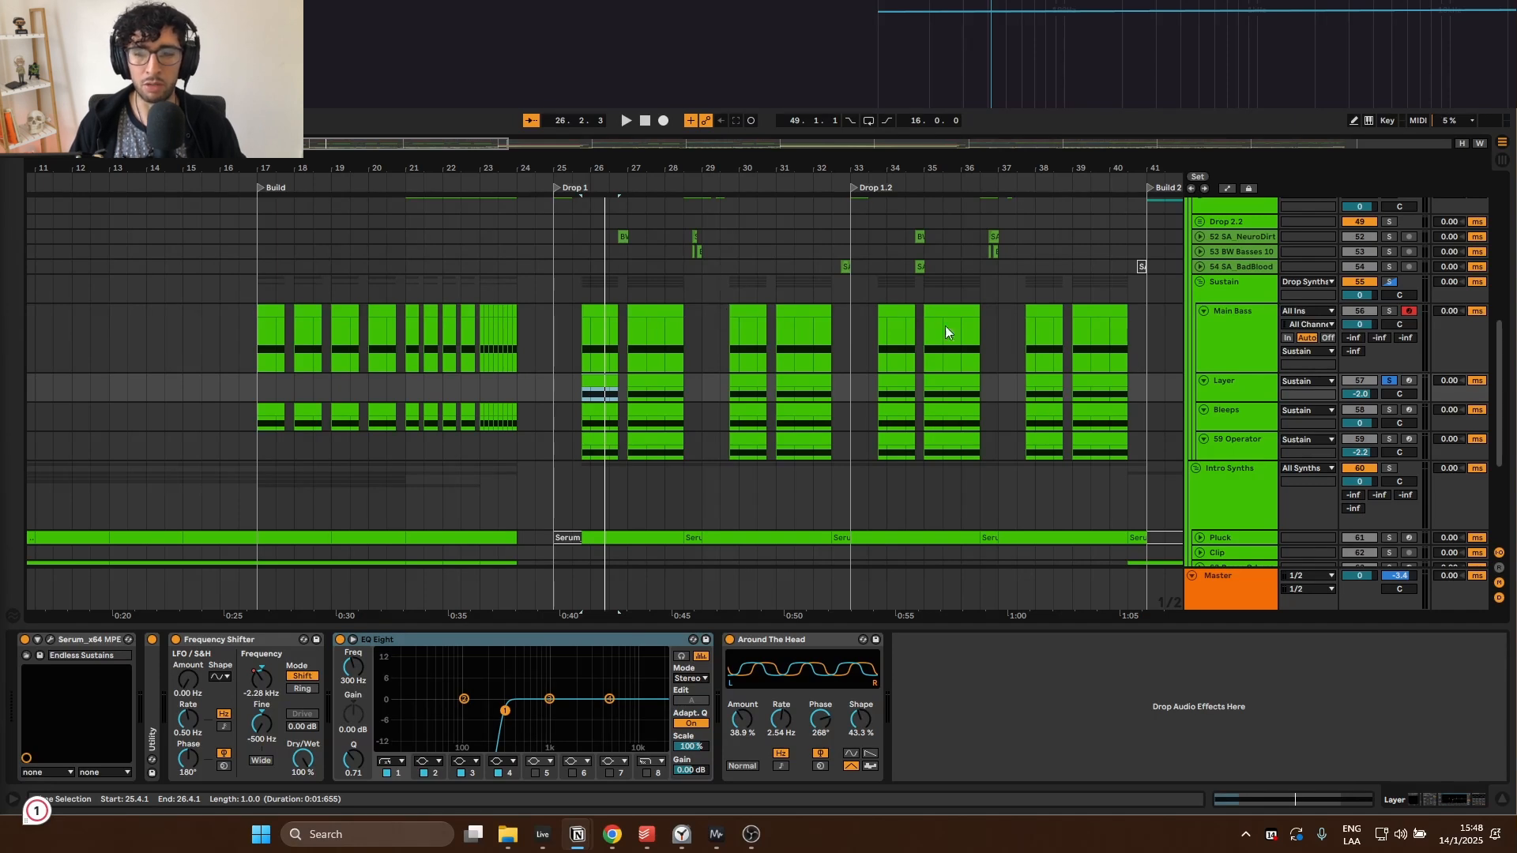
click(1255, 354)
key(h)
click(1241, 351)
drag(1241, 360, 1242, 402)
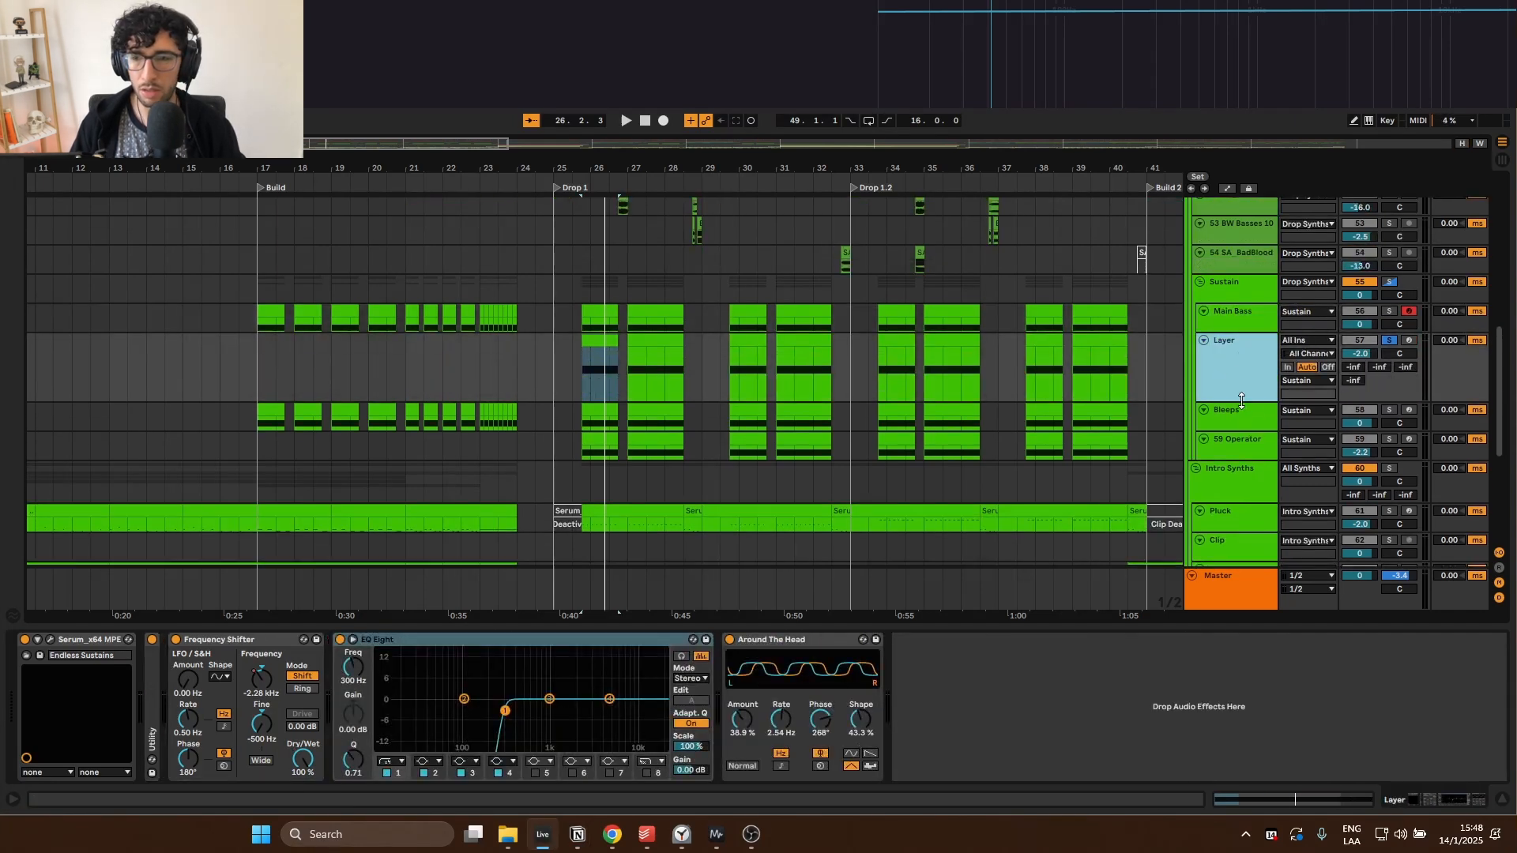
Step: Select the first Layer clip in Drop 1 and audition it soloed
click(605, 341)
scroll(605, 341, up, 3)
key(space)
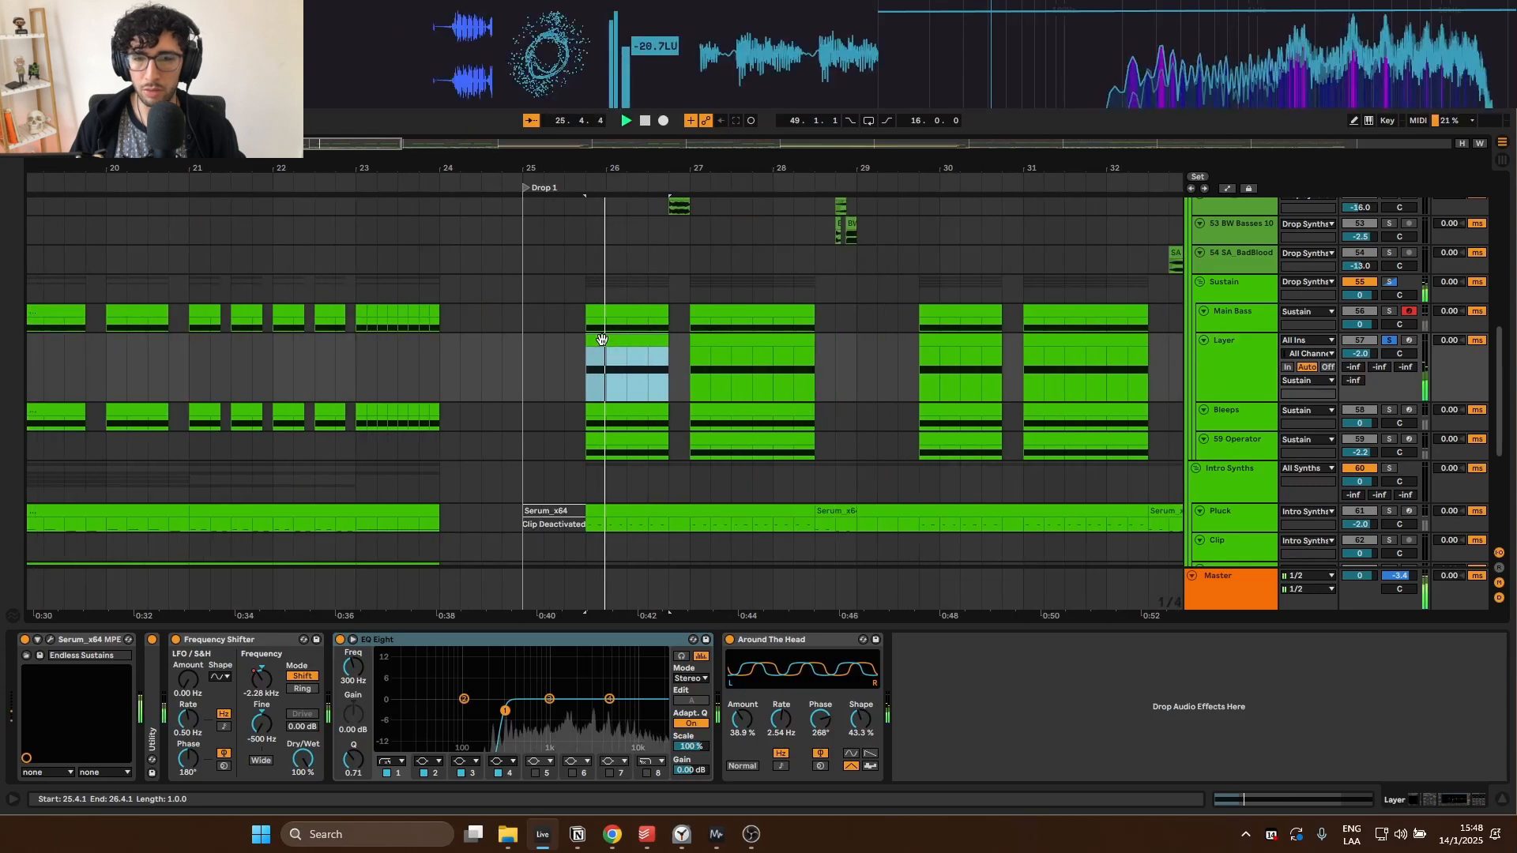
key(space)
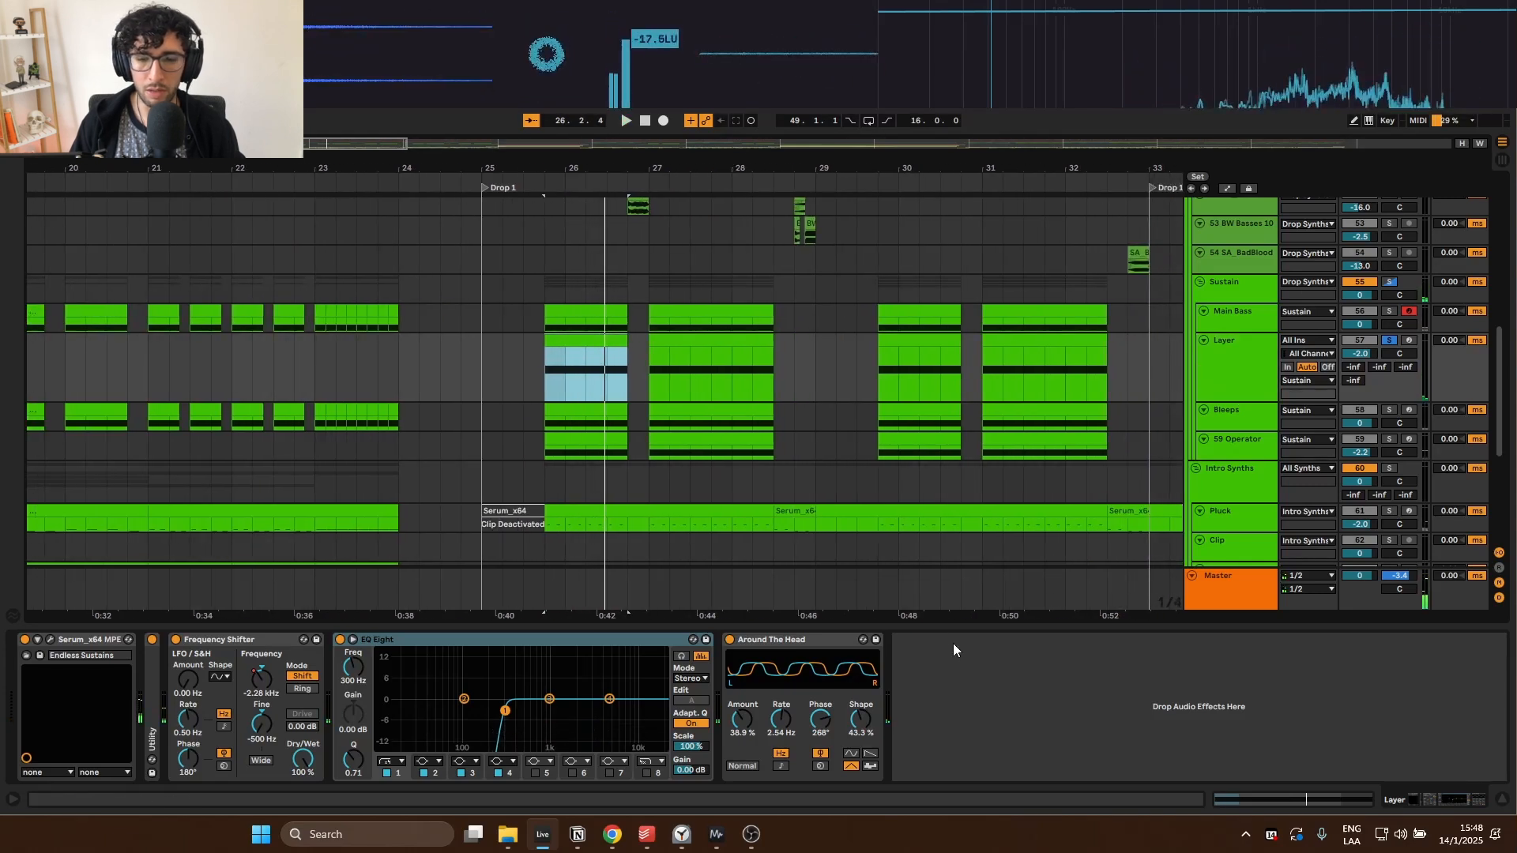
Step: Open the Layer track's Serum patch and examine its effects rack and oscillator settings
click(50, 640)
drag(464, 235, 602, 153)
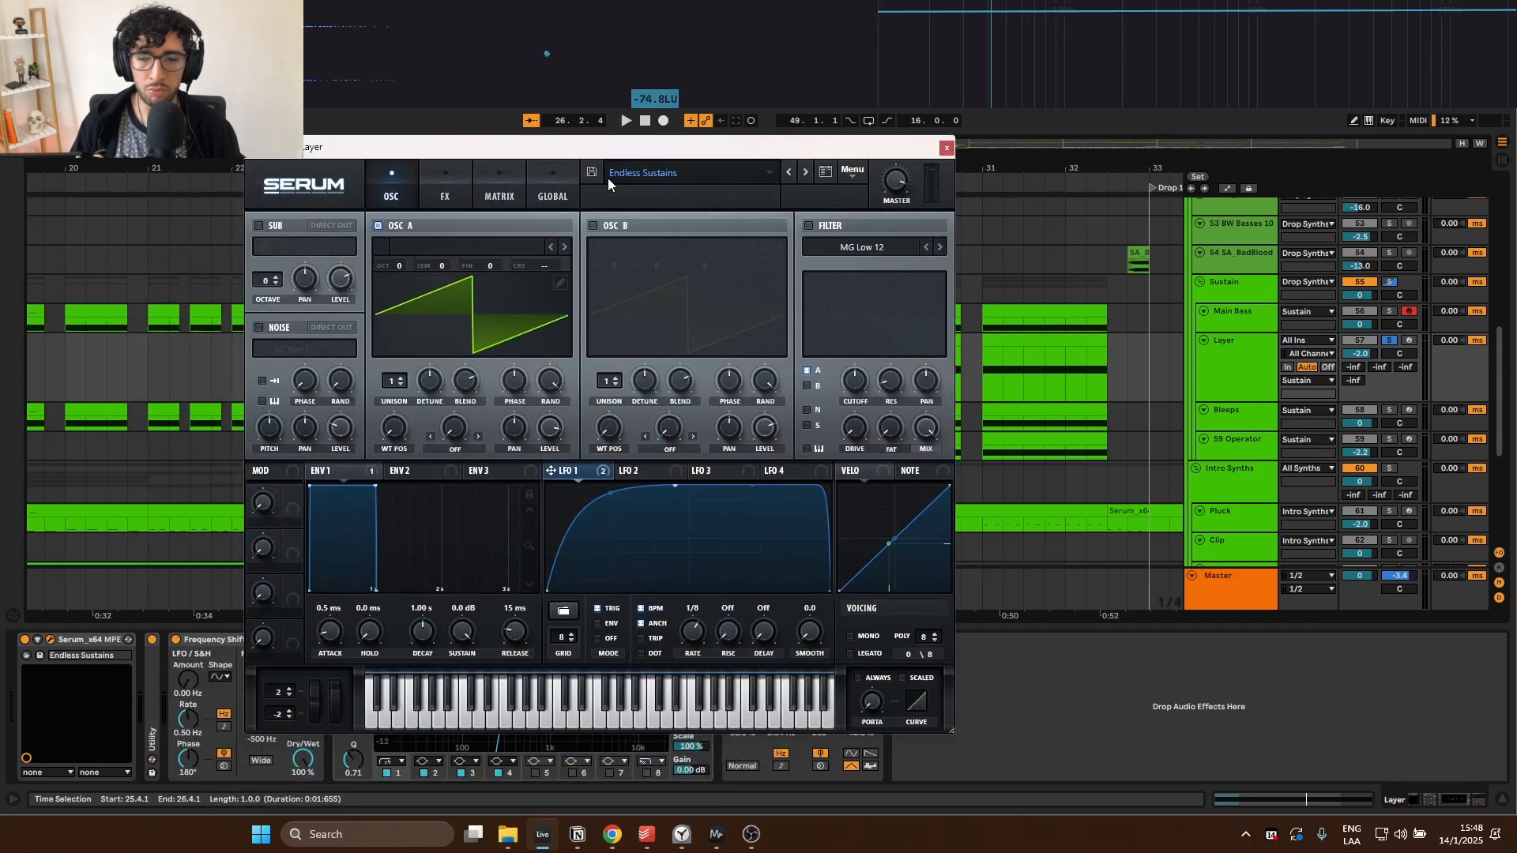
click(436, 198)
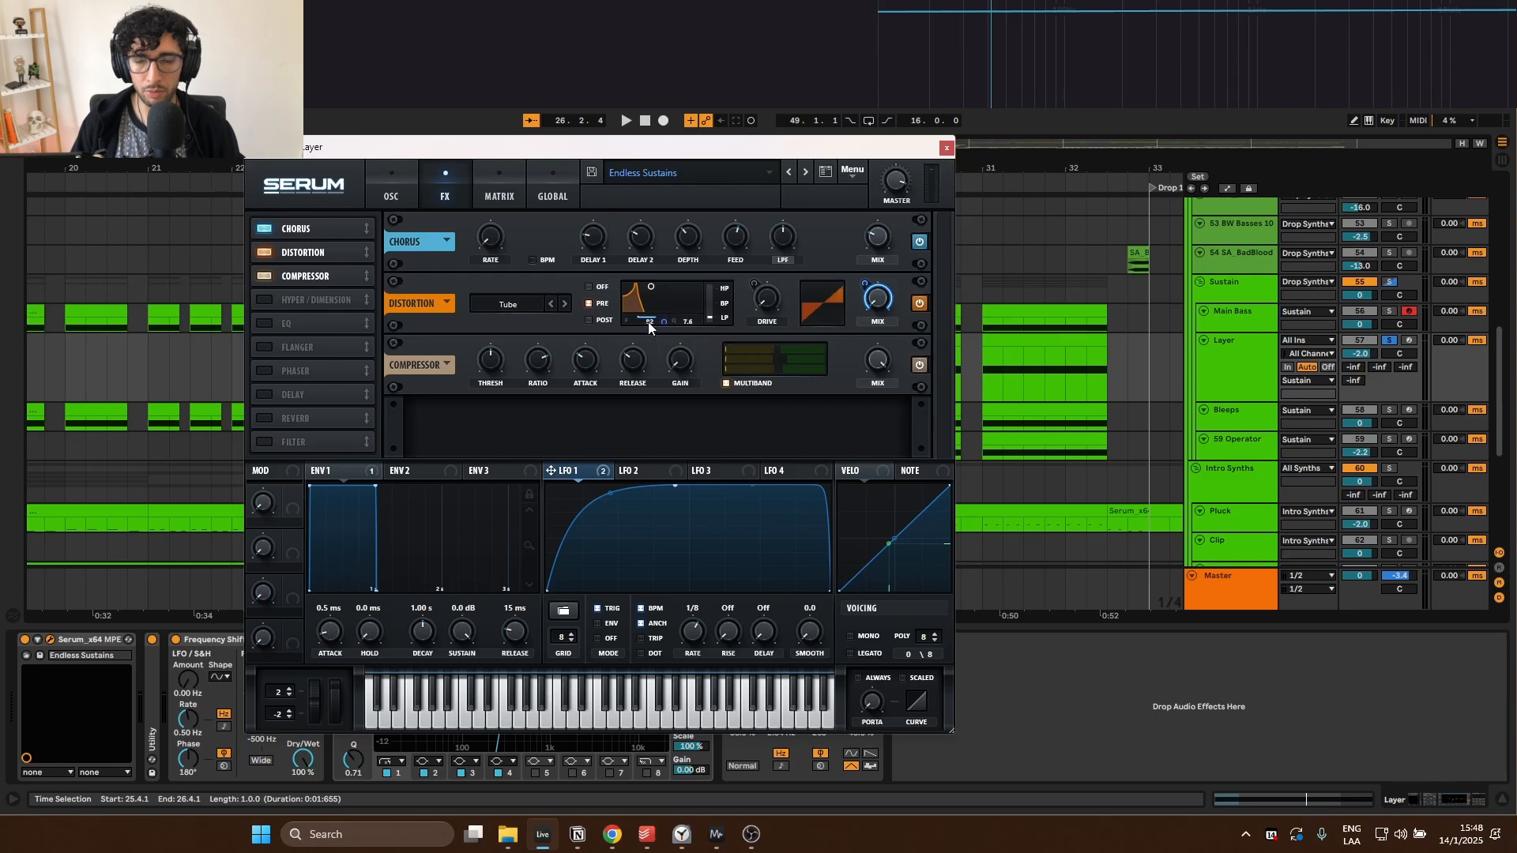
click(391, 190)
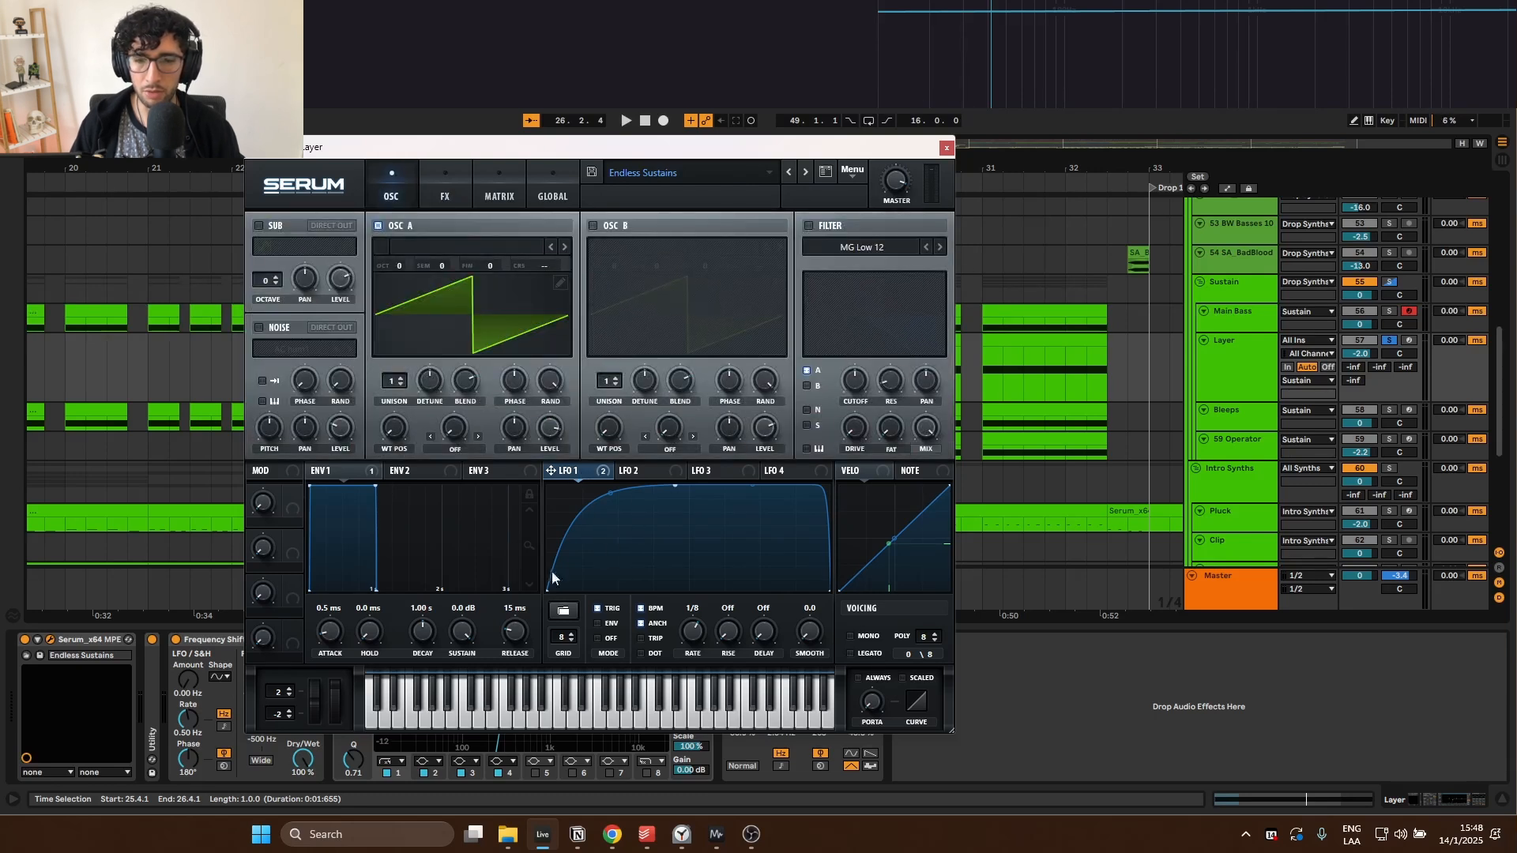
Step: Show the Serum patch's effects and play the Layer clip to watch the distortion and multiband compressor
click(443, 195)
key(space)
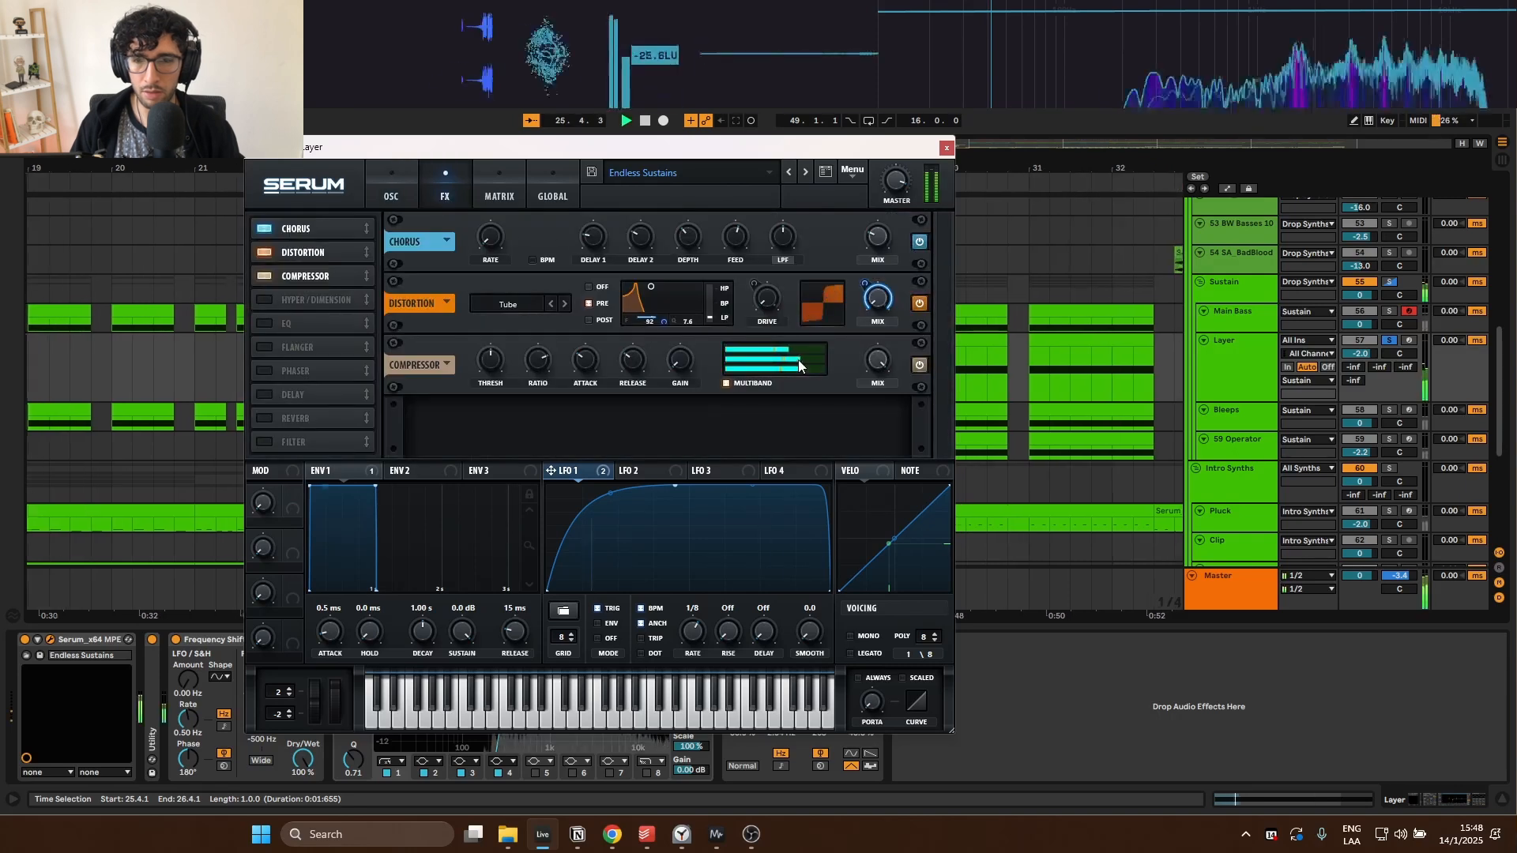
key(space)
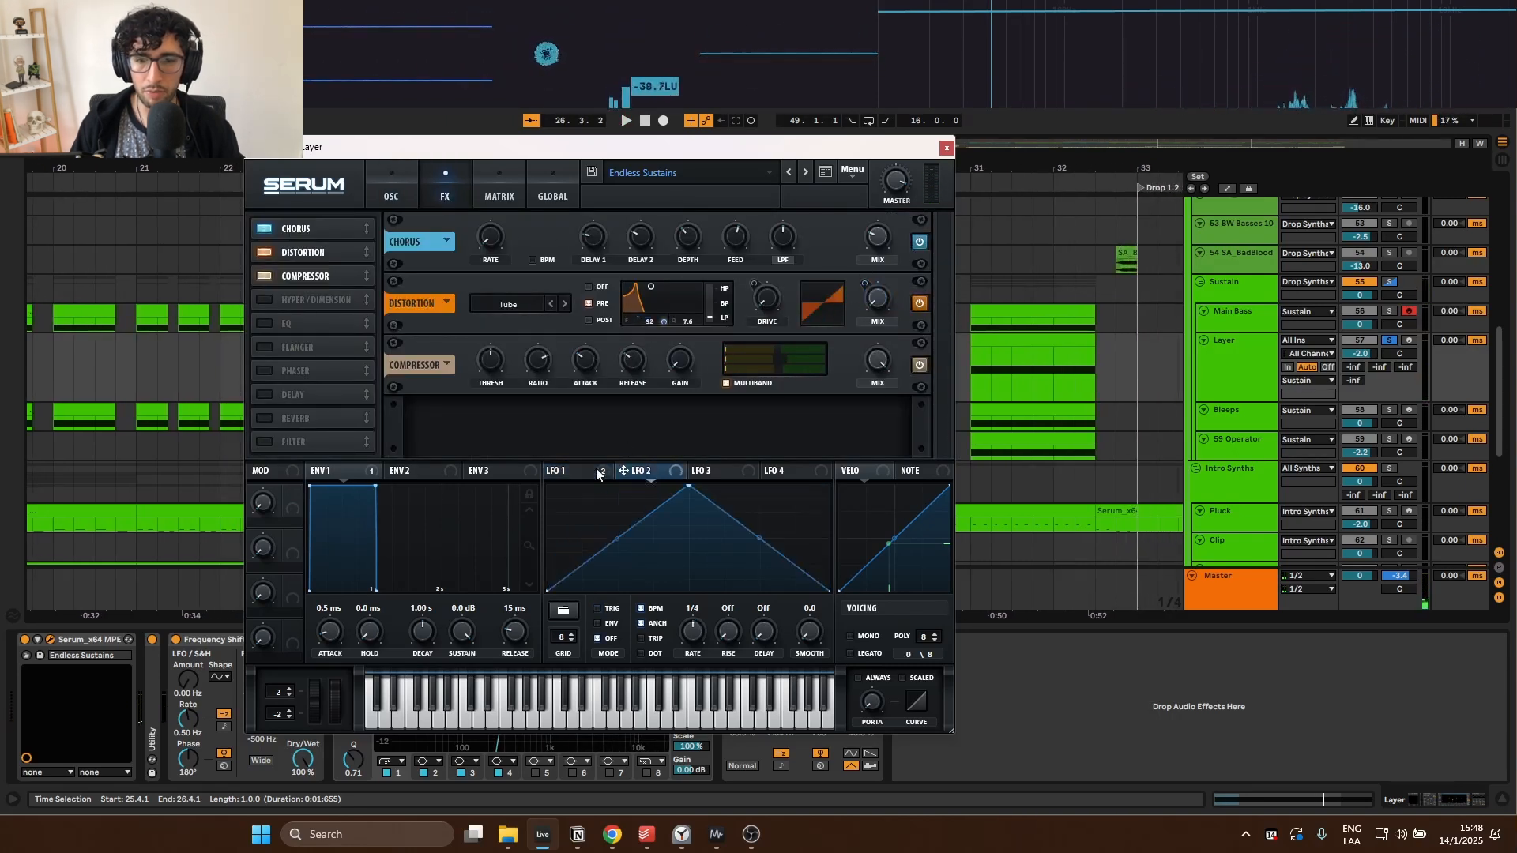
Step: Examine LFO 1's shape and rate in the Layer's Serum patch while playing the clip
click(974, 315)
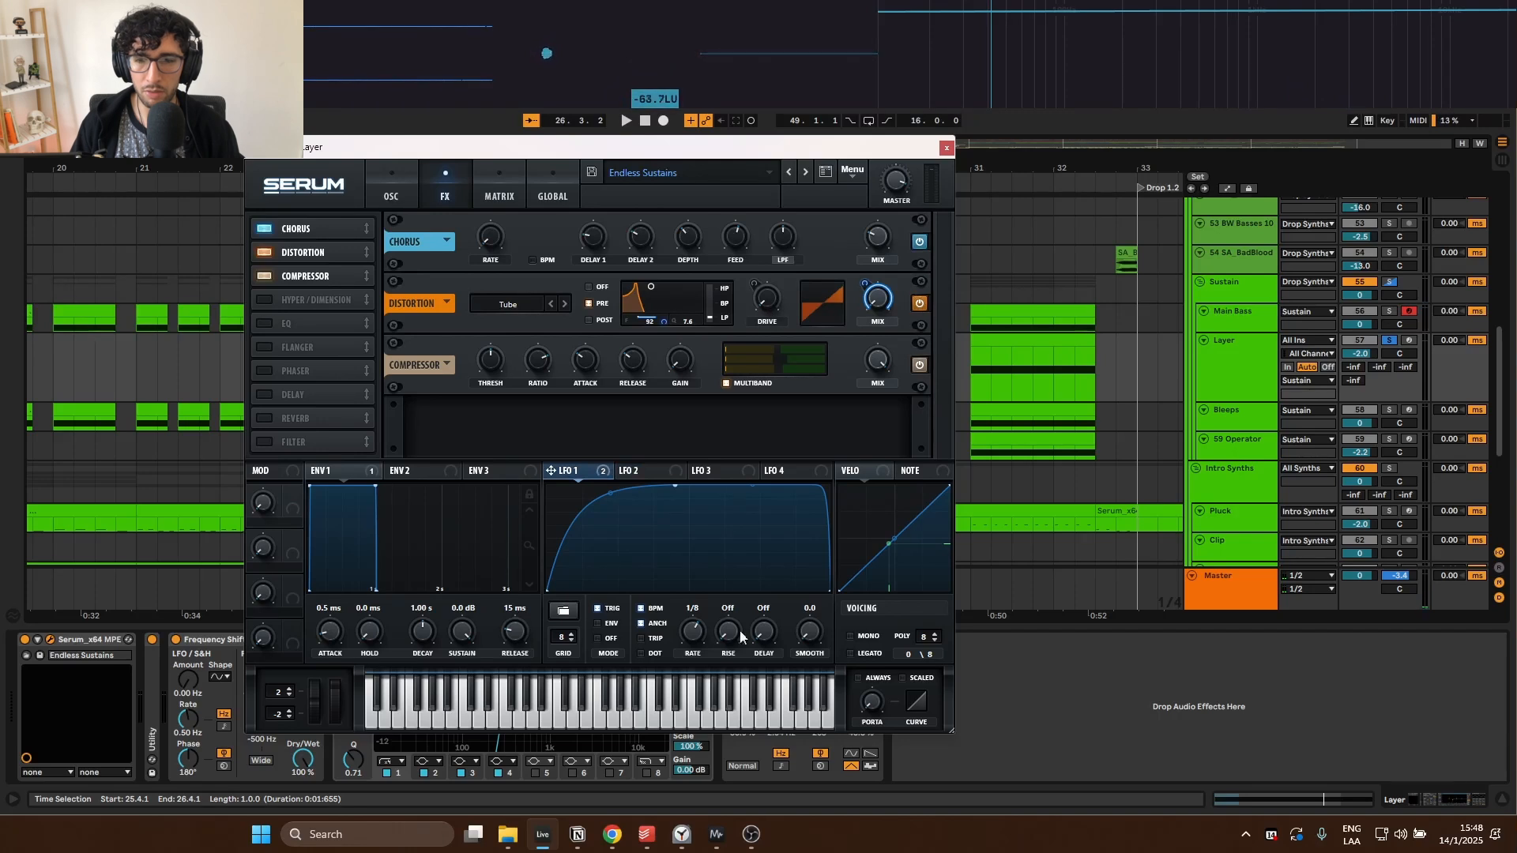
key(space)
mouse_move(696, 635)
mouse_down()
mouse_move(694, 657)
mouse_move(703, 614)
mouse_up()
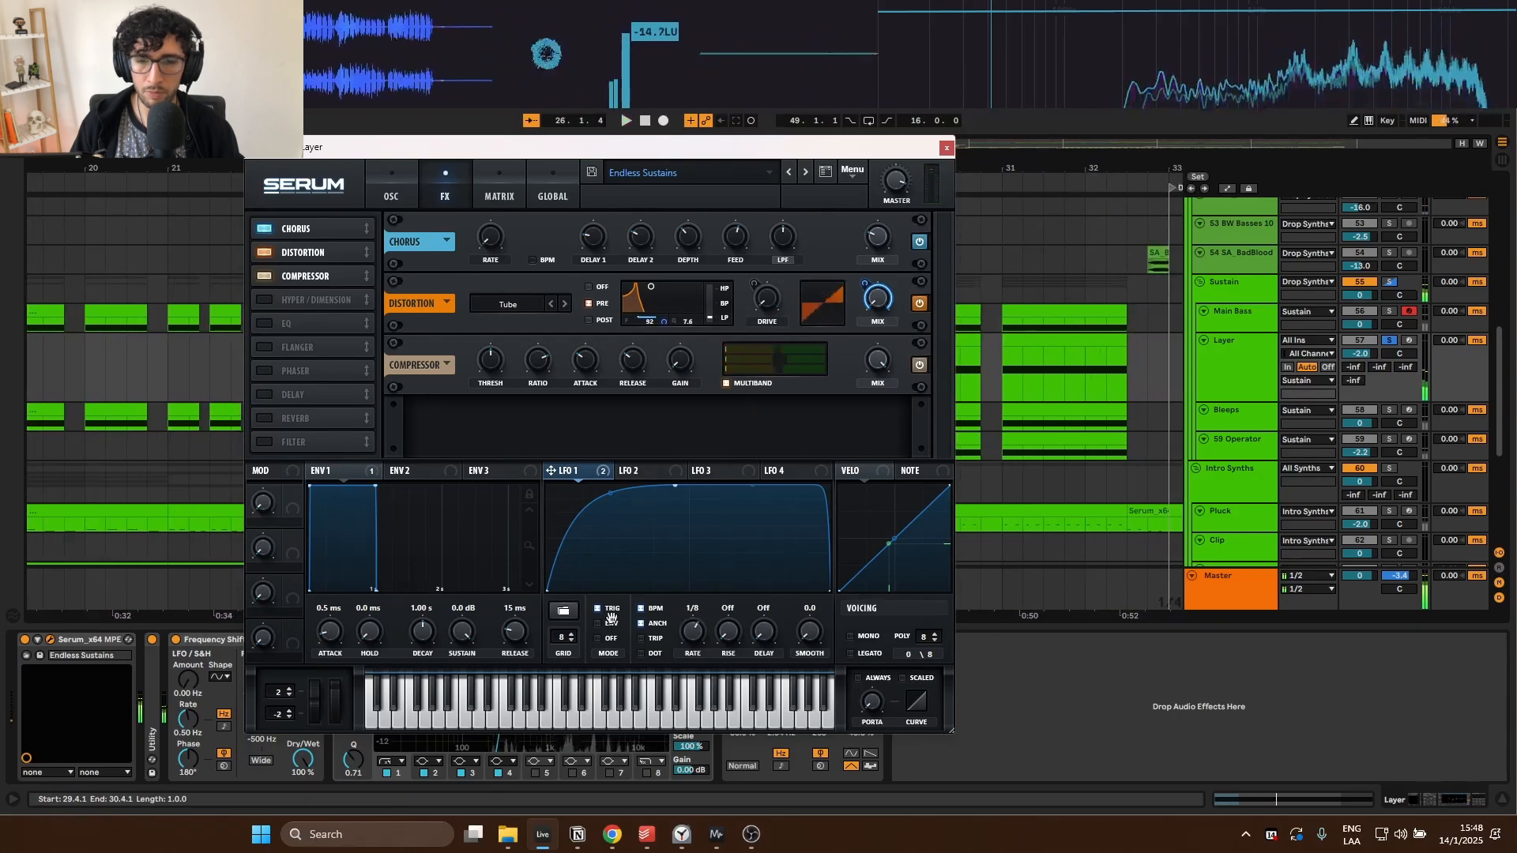
key(space)
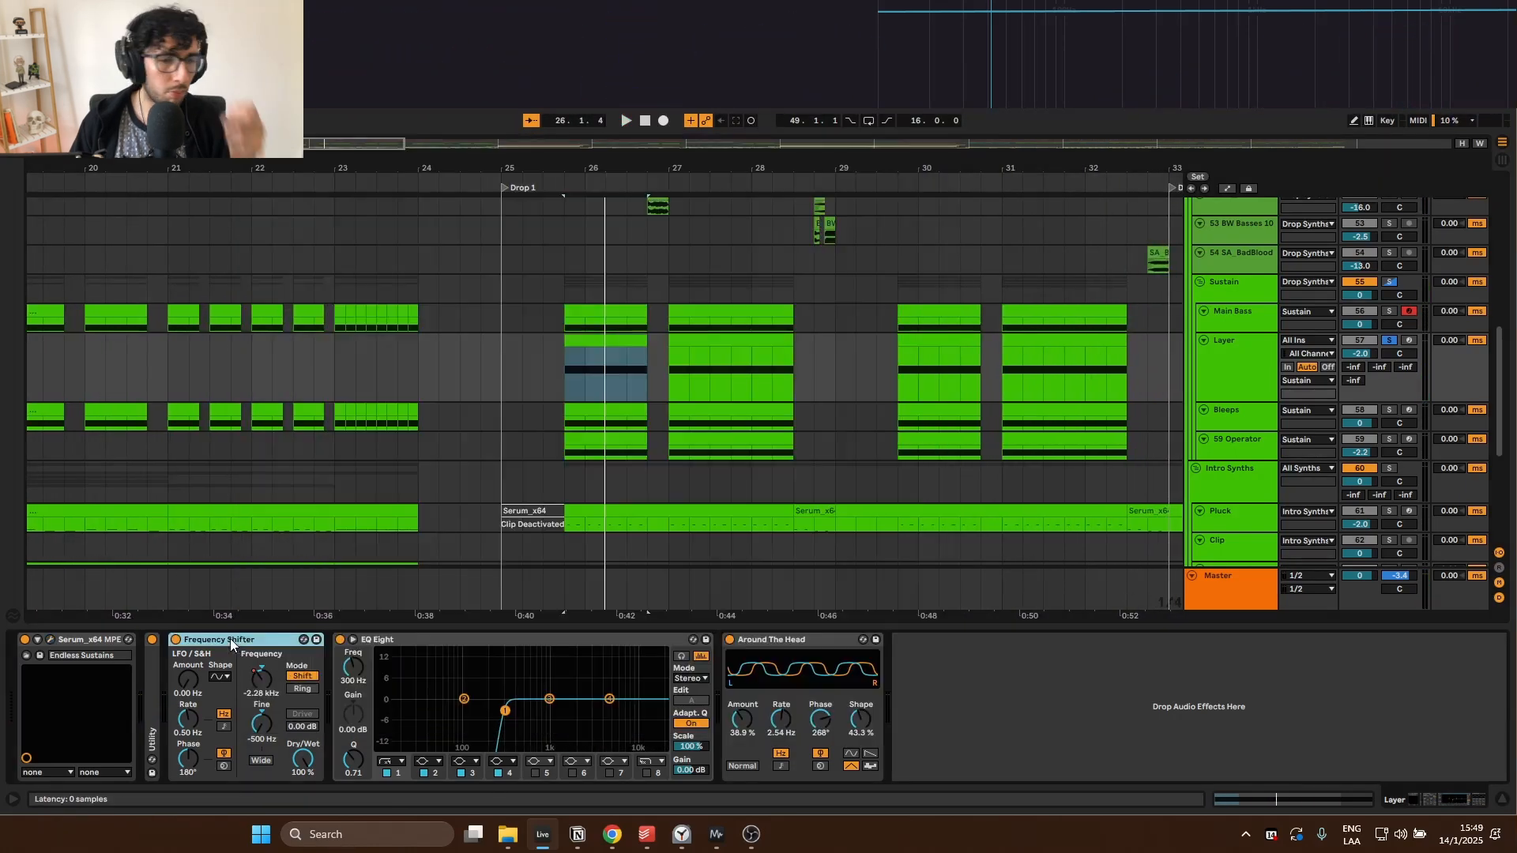
Step: Audition the Layer clip with its Frequency Shifter bypassed, then turn the Frequency Shifter on and play the clip again
key(space)
click(177, 640)
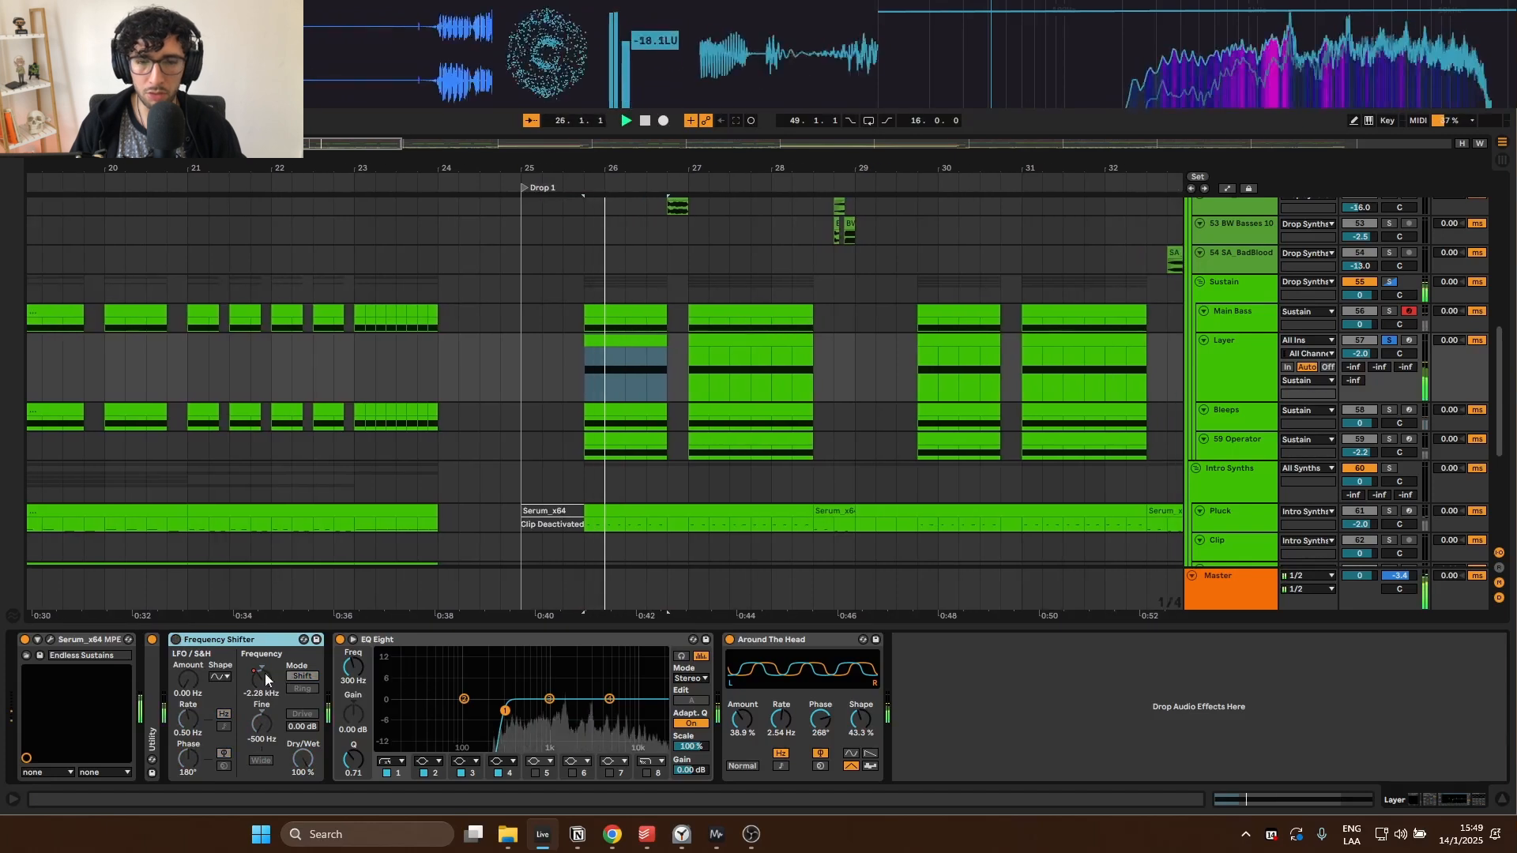
key(space)
click(176, 640)
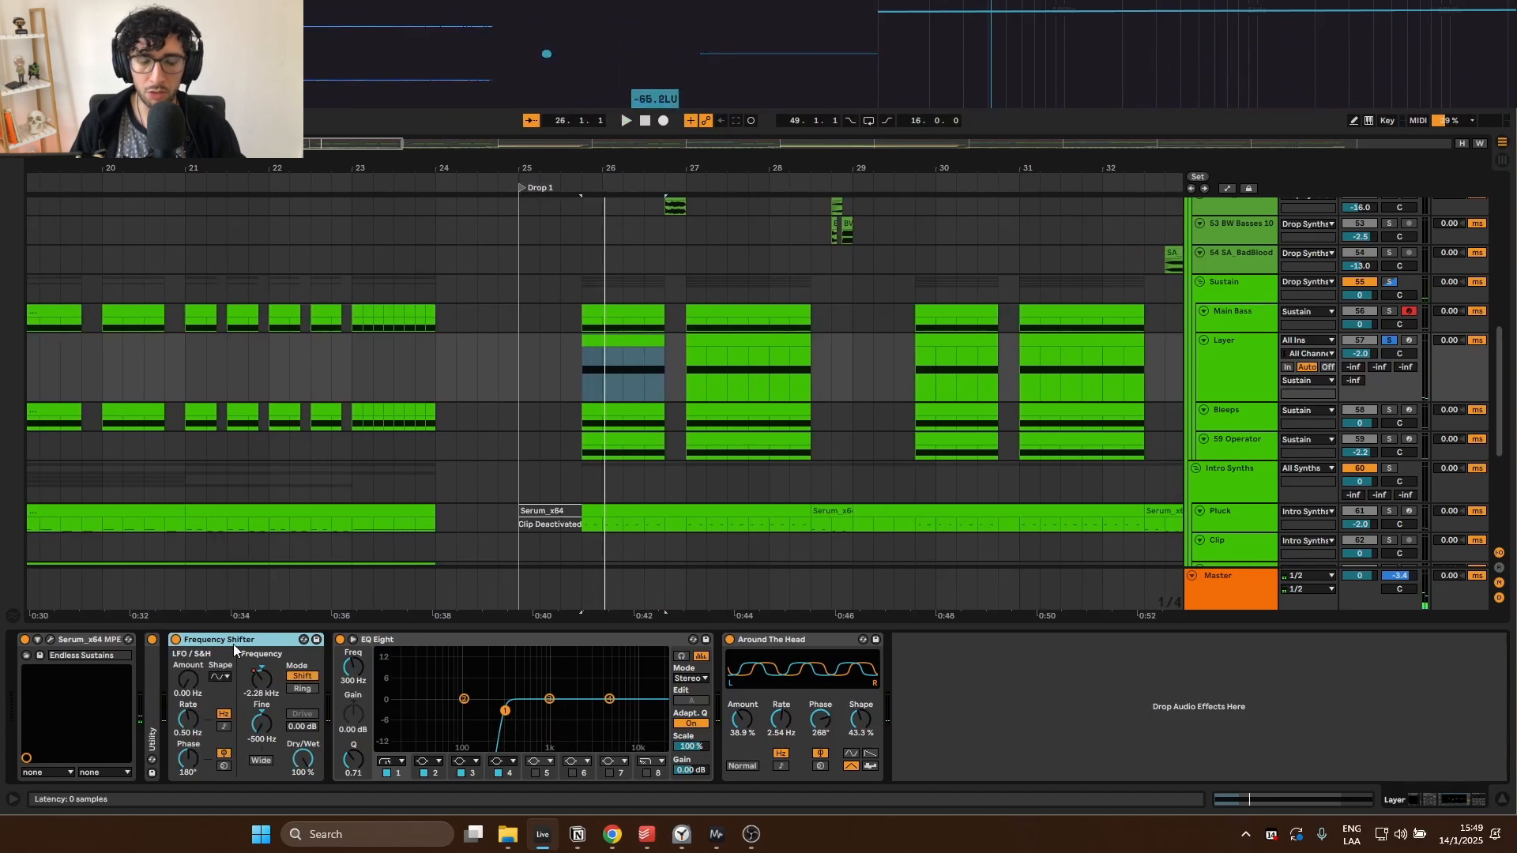
key(space)
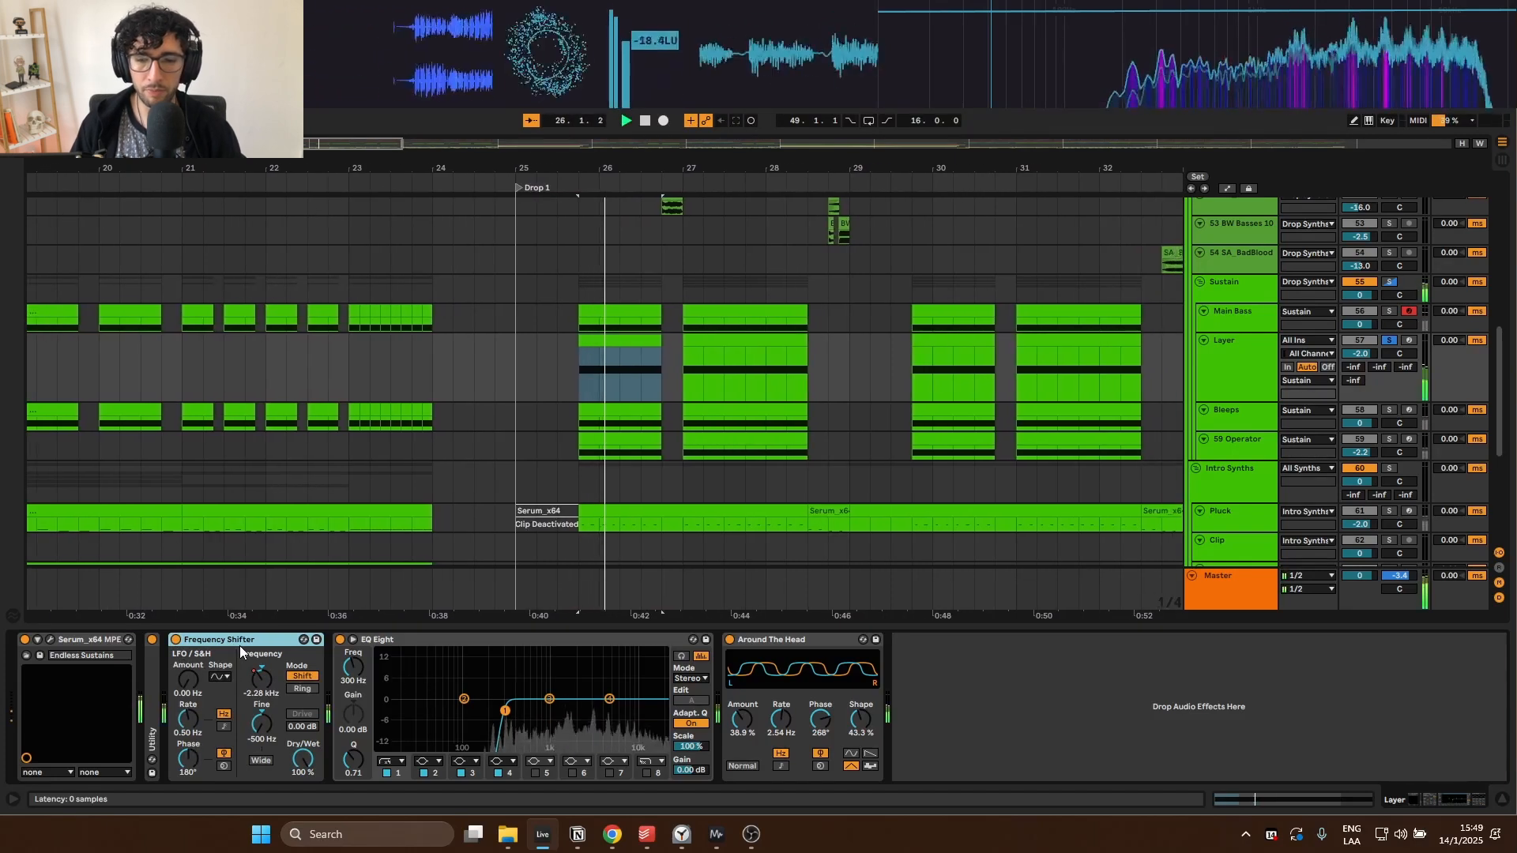
key(space)
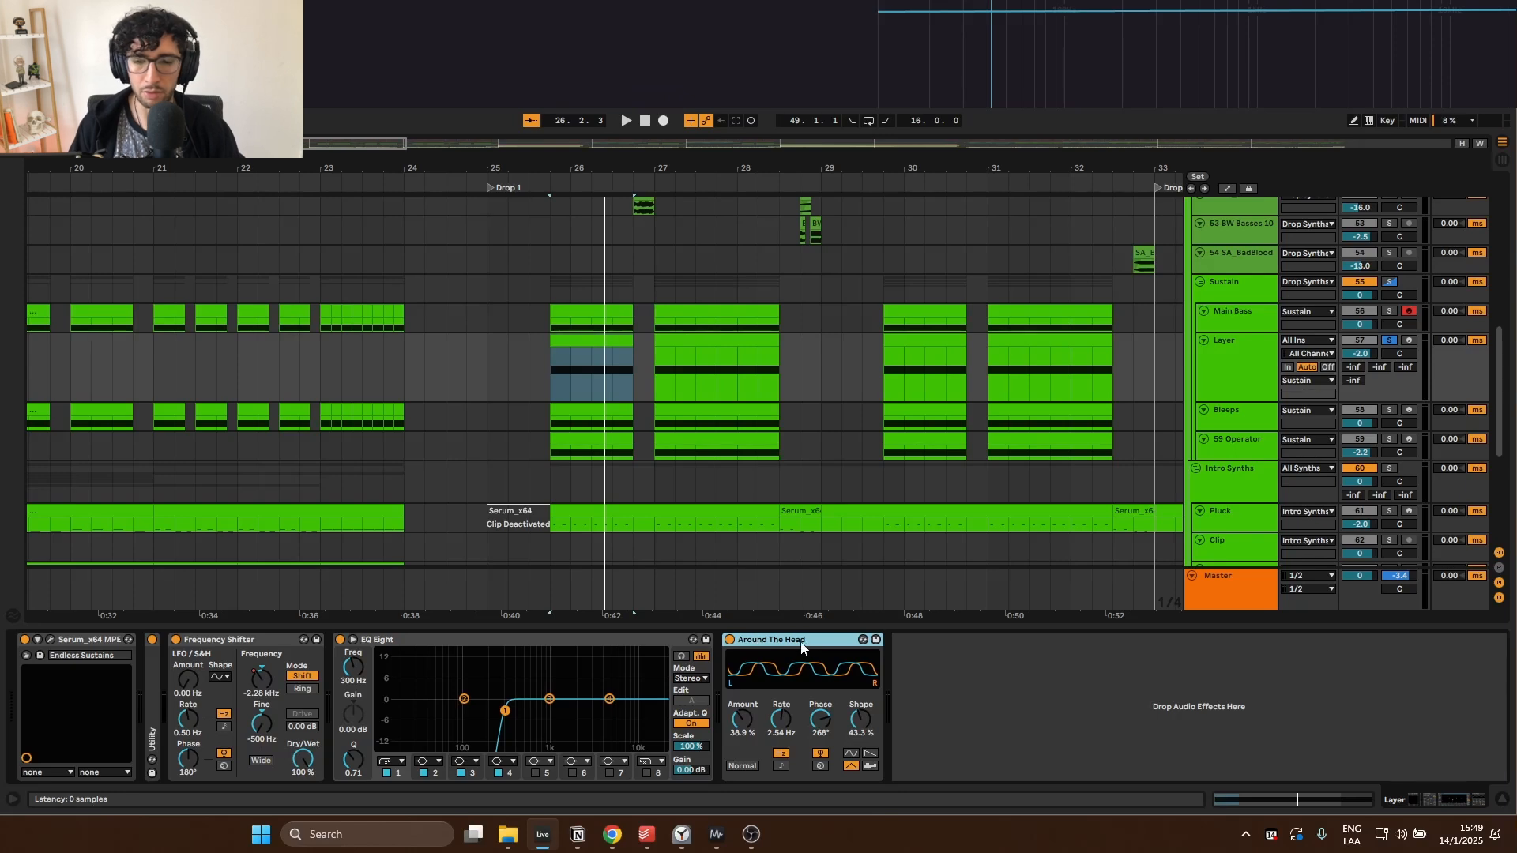
Step: Show the Layer Frequency Shifter's Coarse automation and play the Layer clip at 33.4.1 in Drop 1.2
key(space)
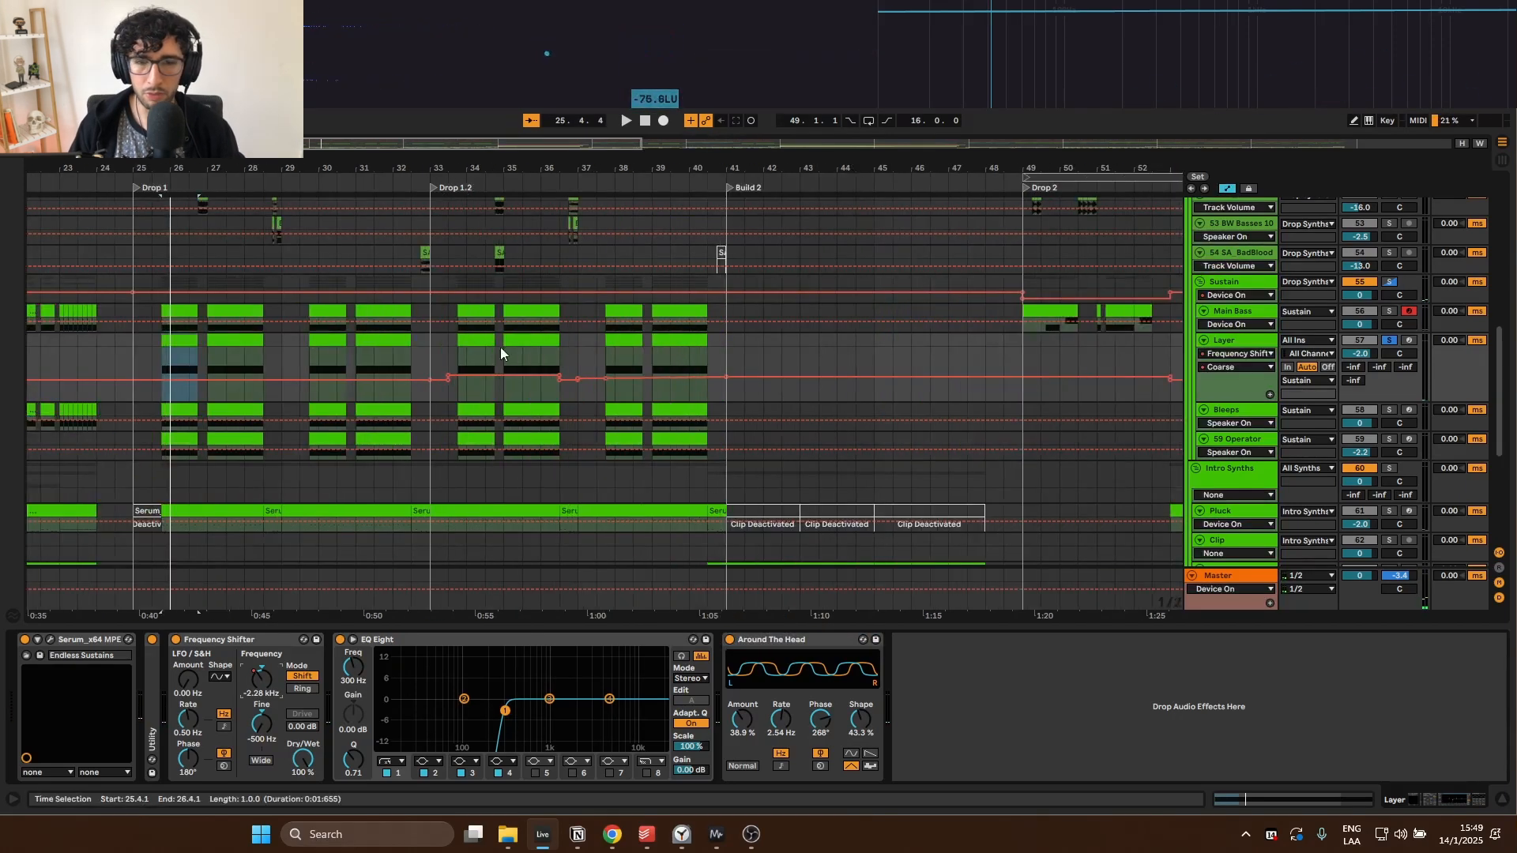
click(500, 348)
scroll(467, 342, up, 3)
click(469, 340)
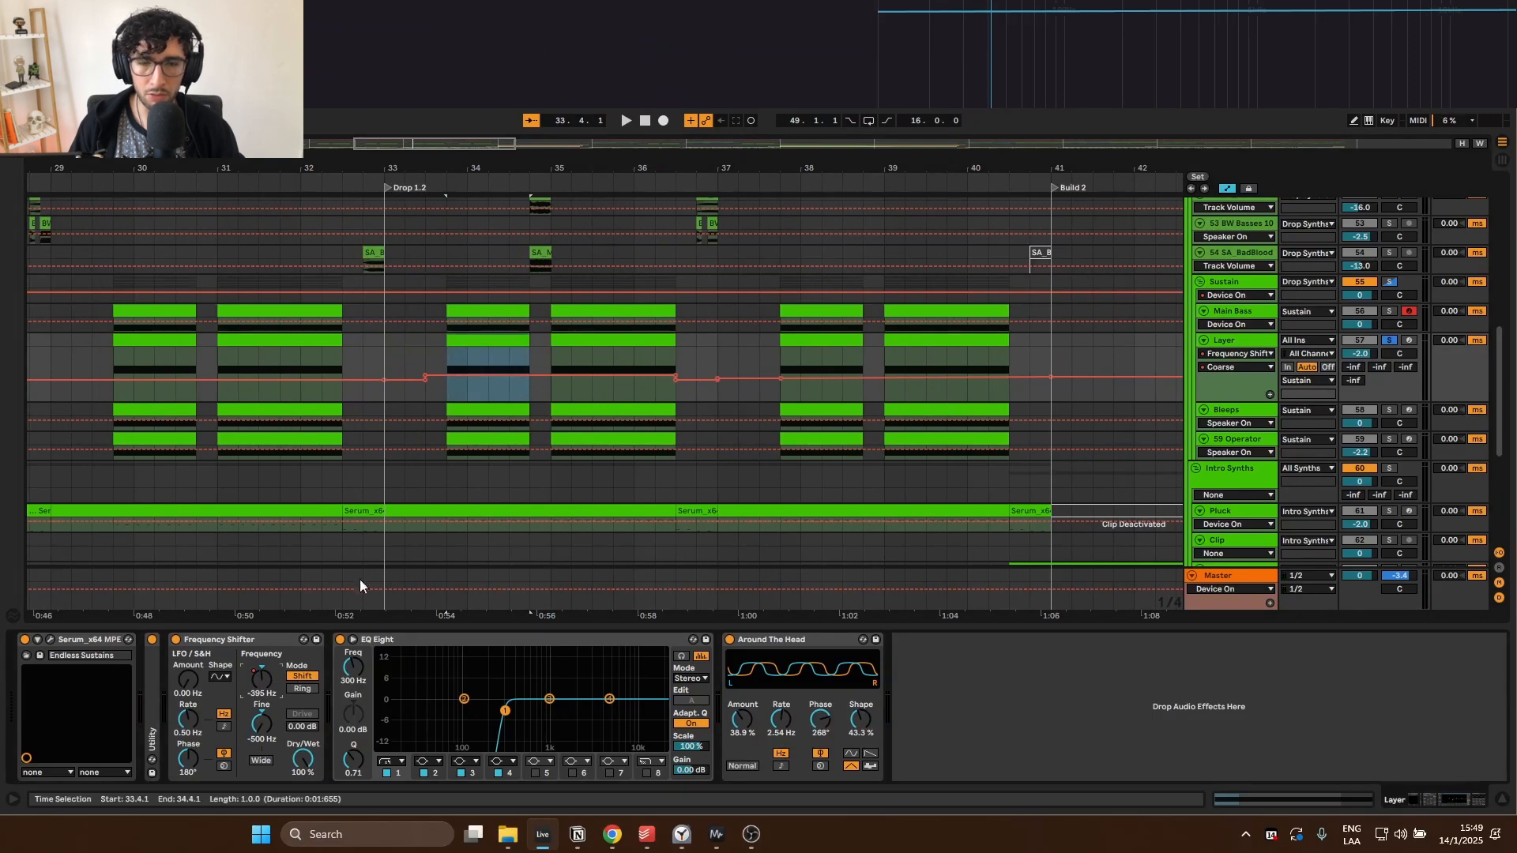
key(space)
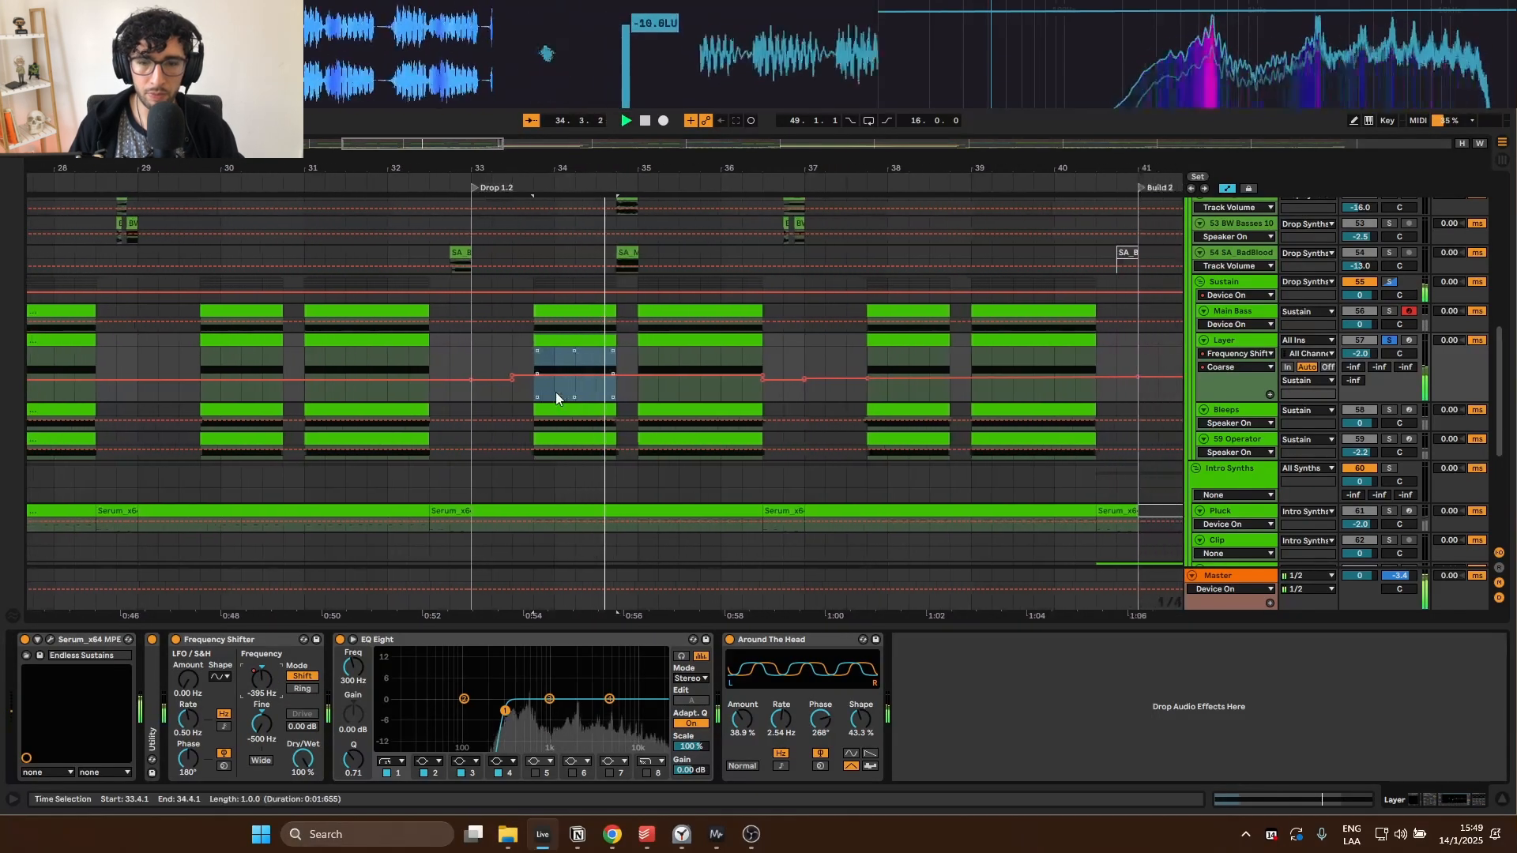
Step: Stop playback, hide the automation lanes and set the insert marker at 25.4.1 in Drop 1
key(space)
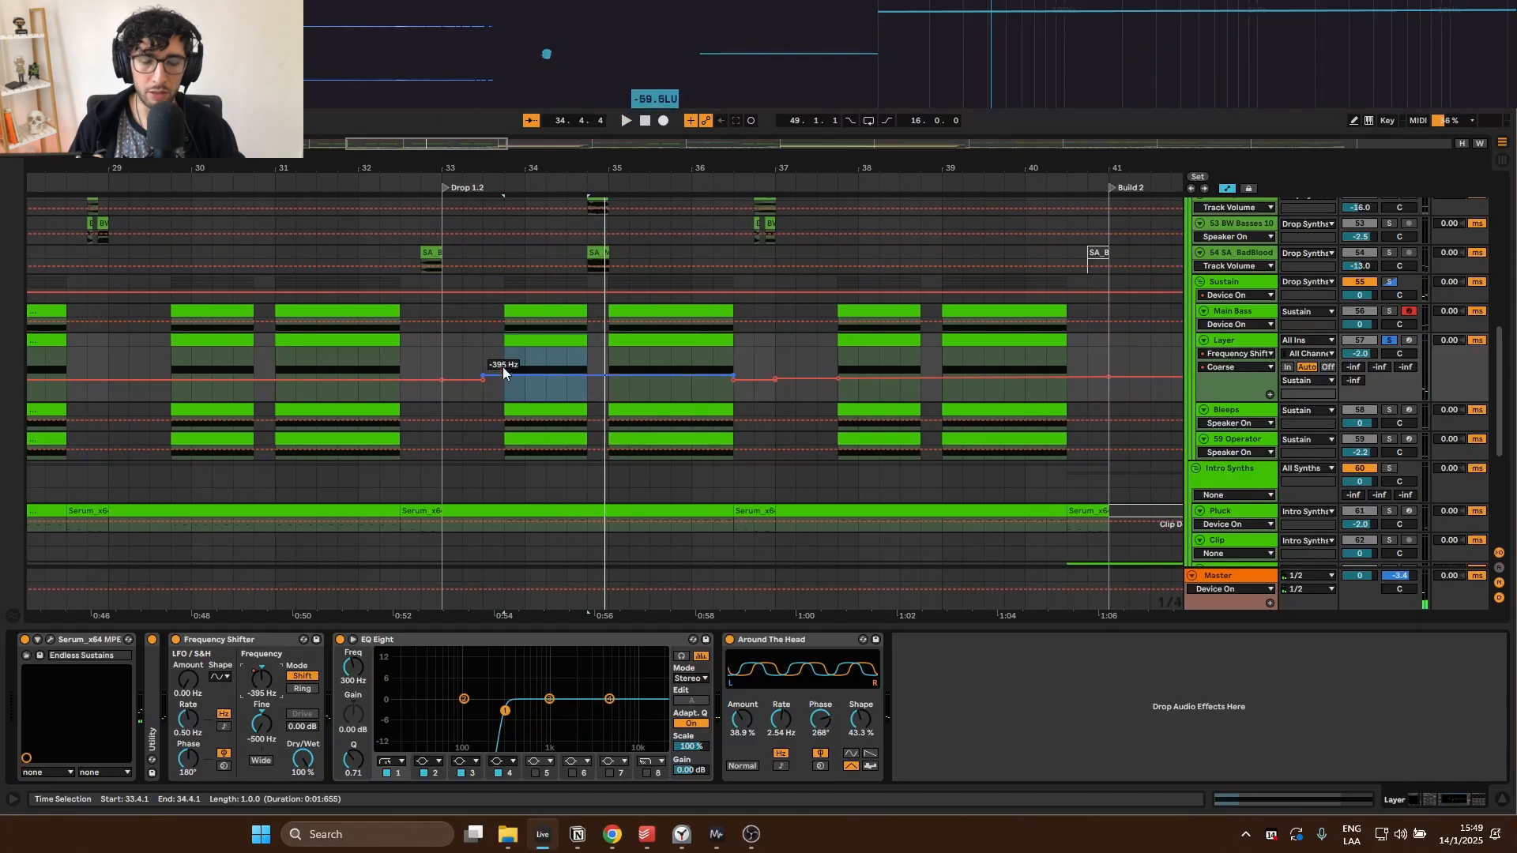
scroll(504, 372, down, 3)
key(a)
scroll(188, 364, up, 3)
click(251, 387)
click(226, 408)
click(229, 388)
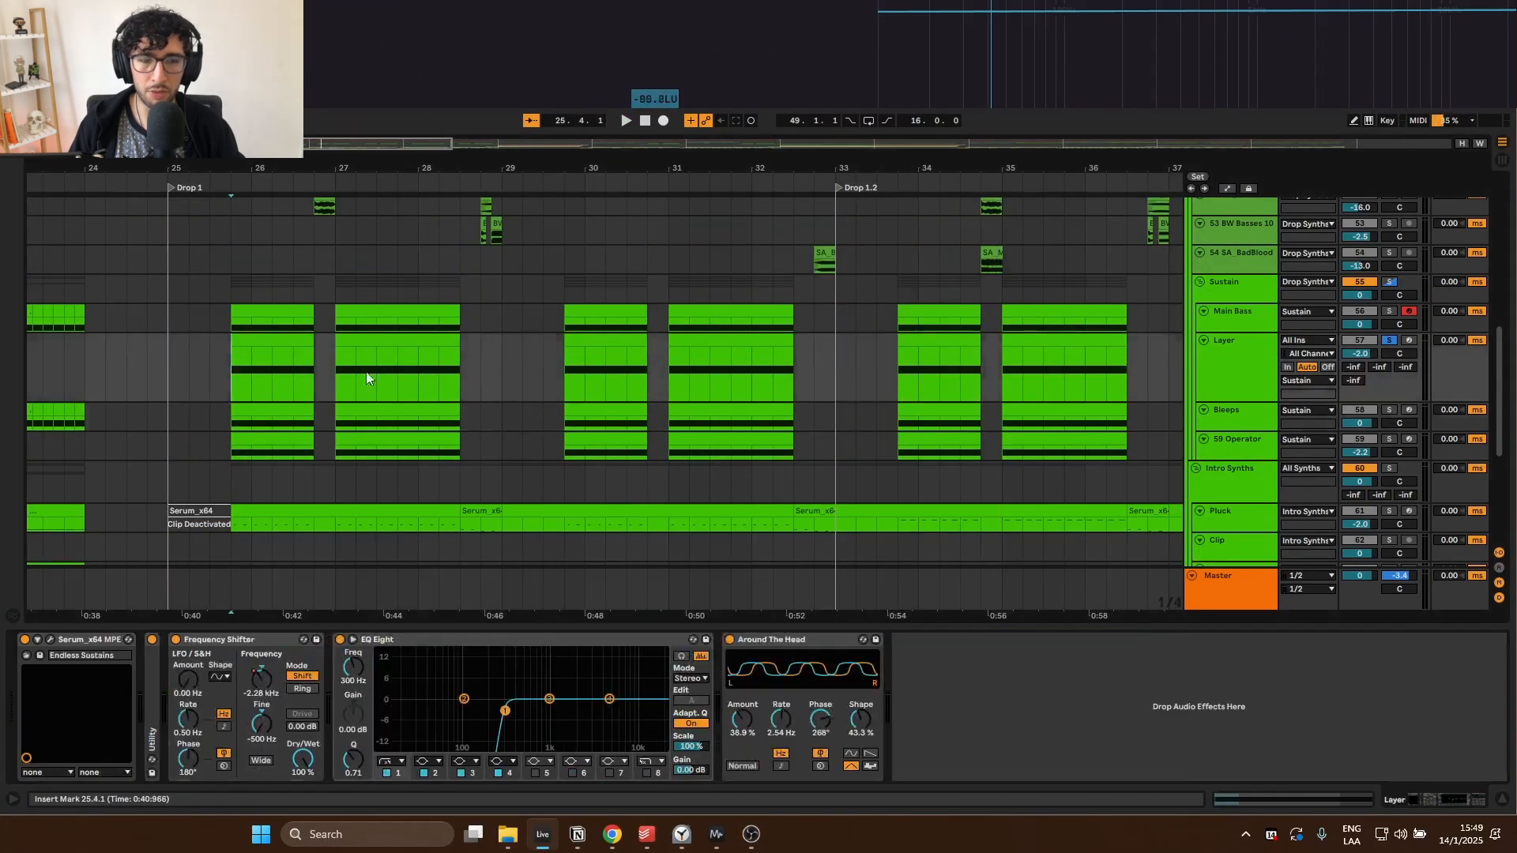
Step: Collapse the Layer track, solo and enlarge the Bleeps track, and play its clip from 25.4.1
click(1207, 359)
key(h)
click(1229, 383)
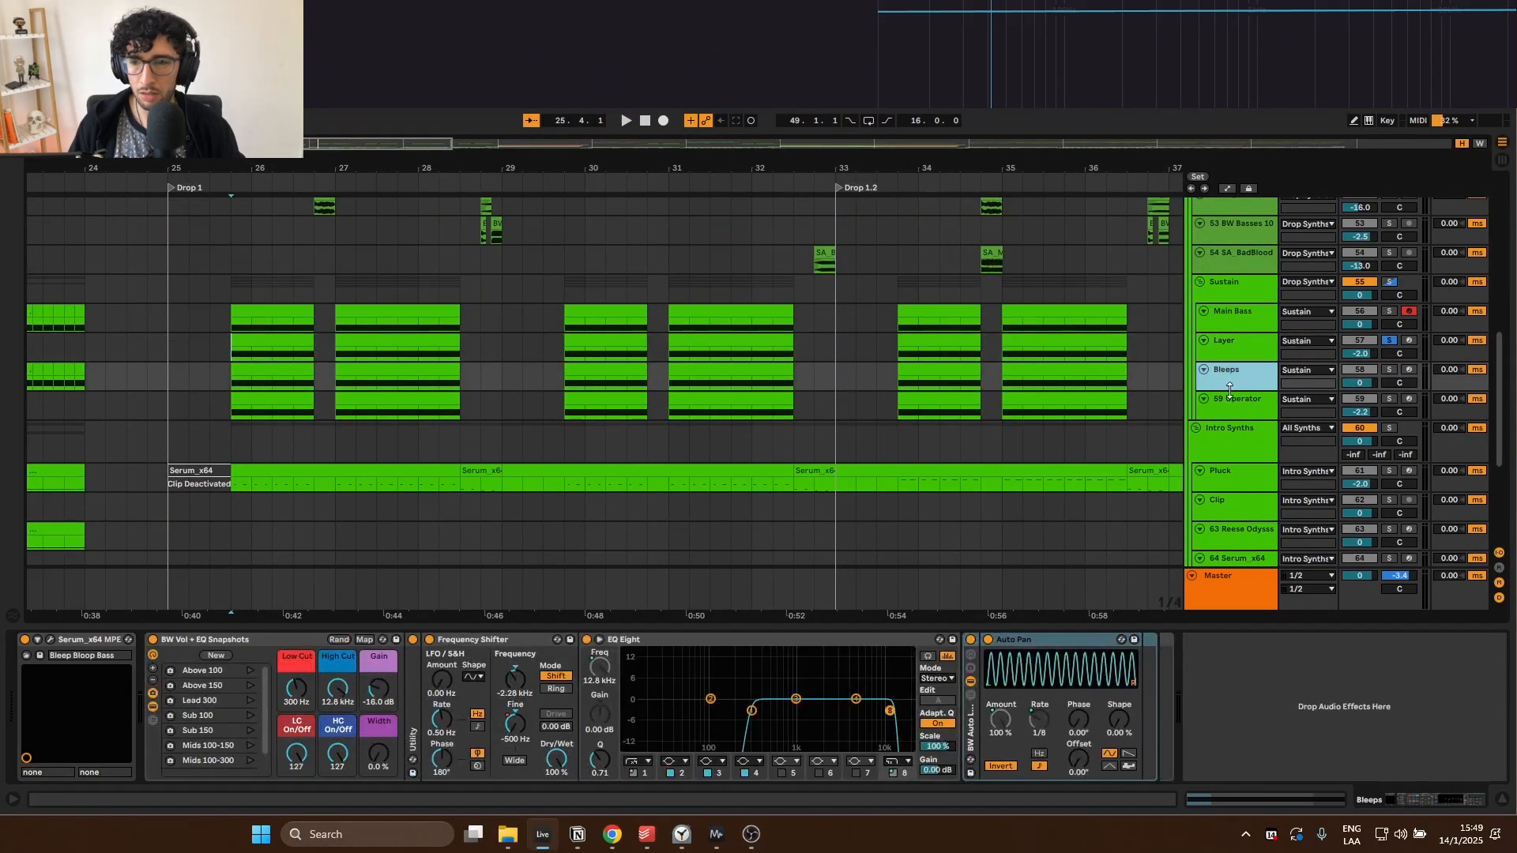
drag(1230, 392, 1219, 427)
click(283, 372)
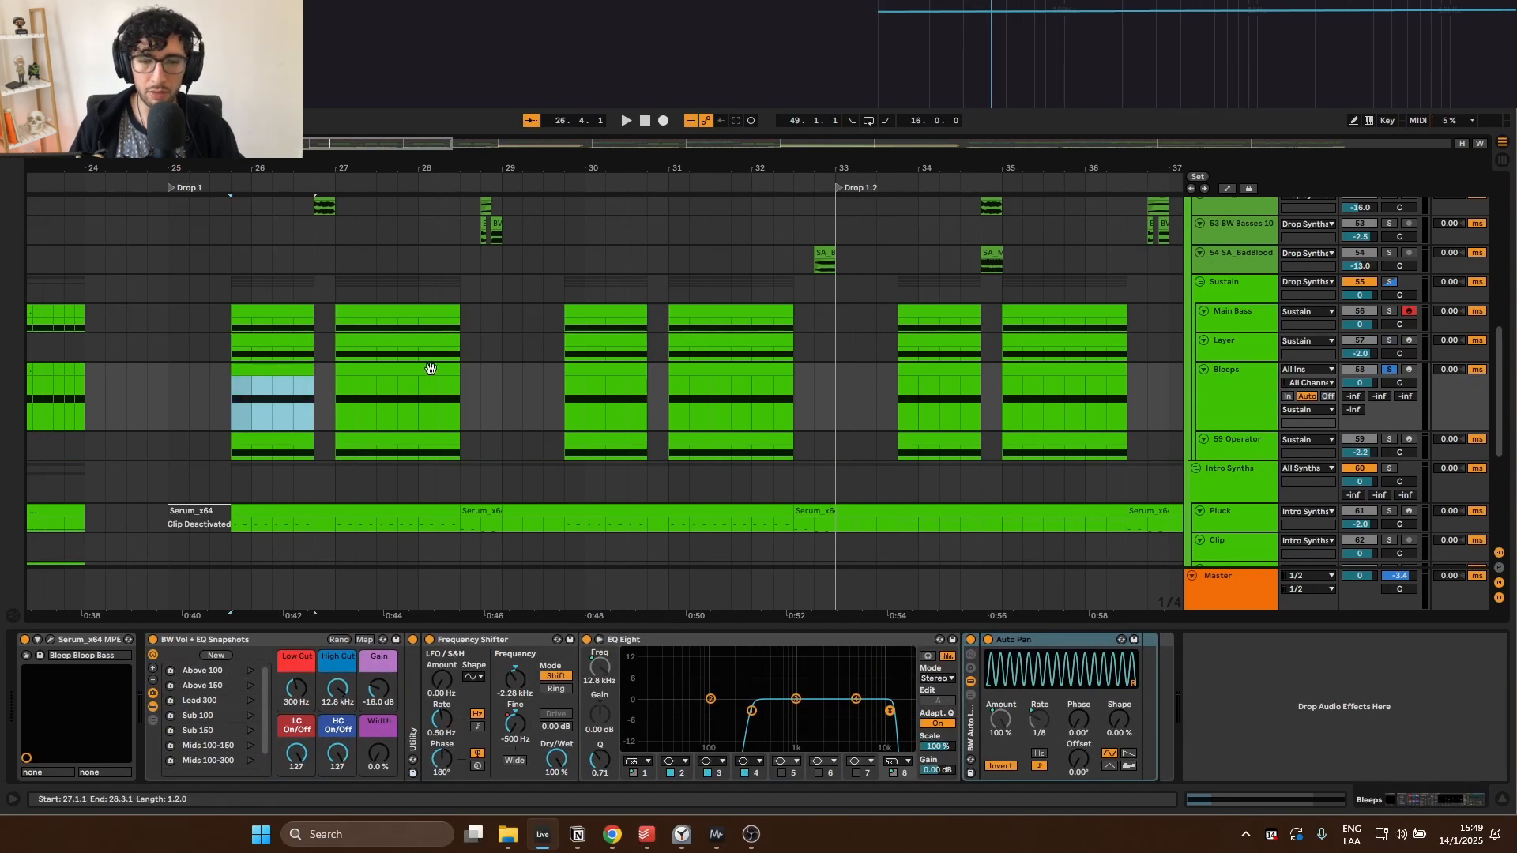
key(space)
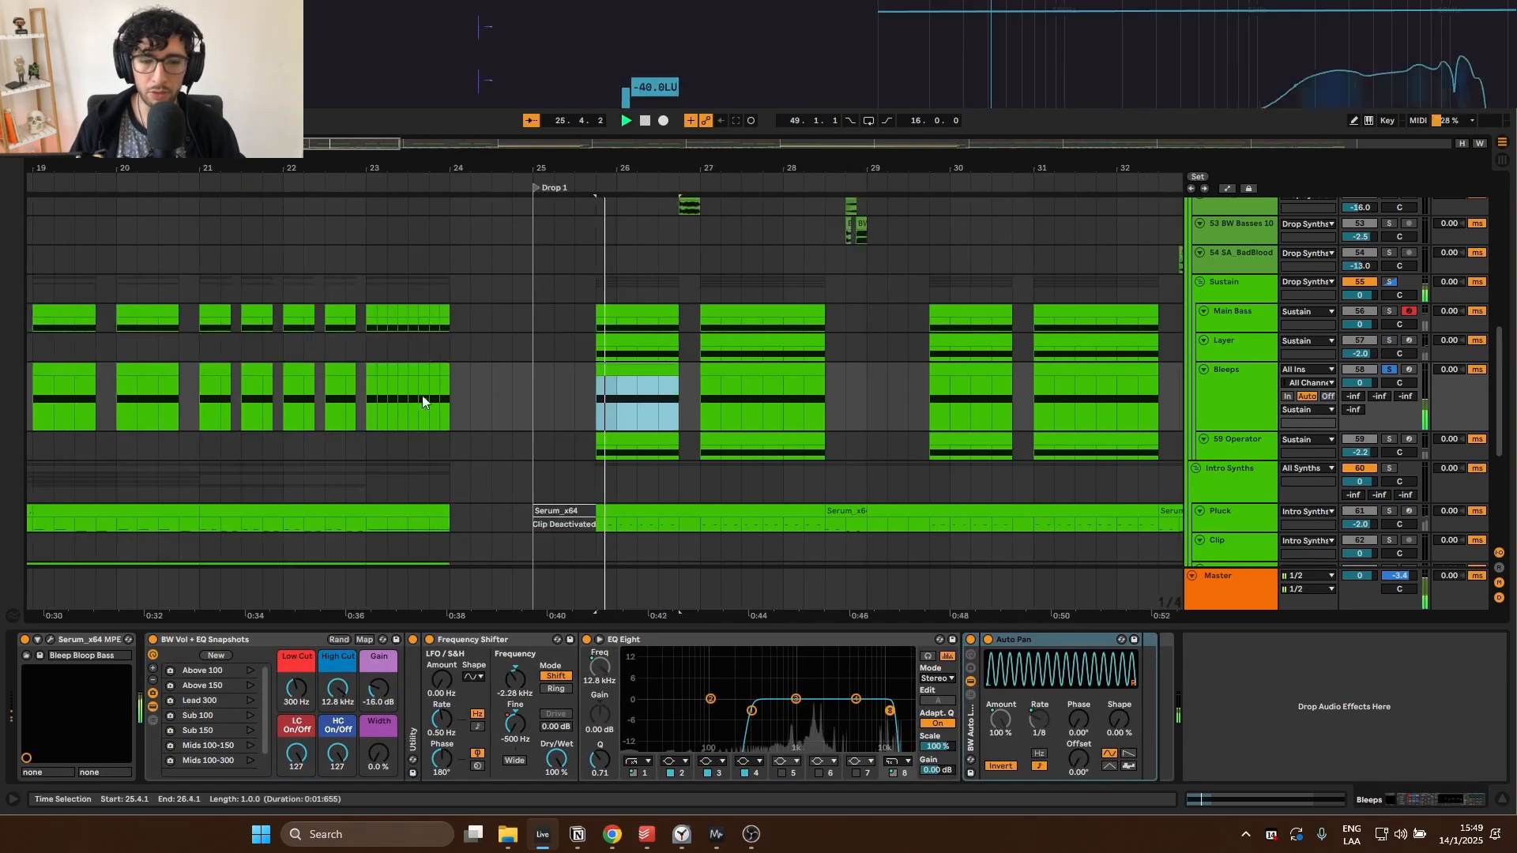
Step: Delete the BW Vol + EQ Snapshots rack from Bleeps, turn off the remaining effects and audition the bare Serum patch
click(229, 641)
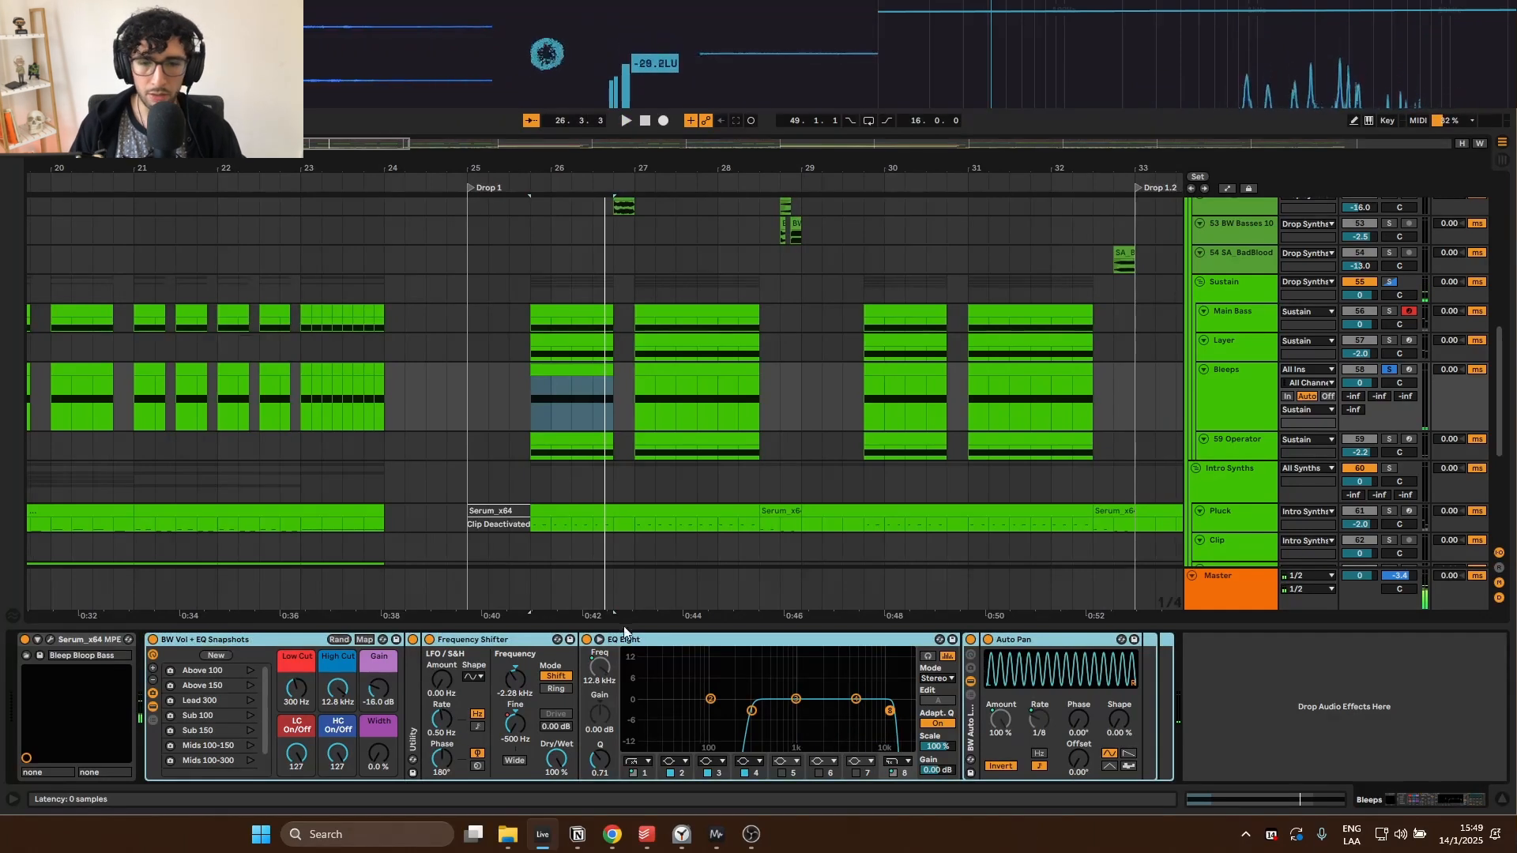
key(Delete)
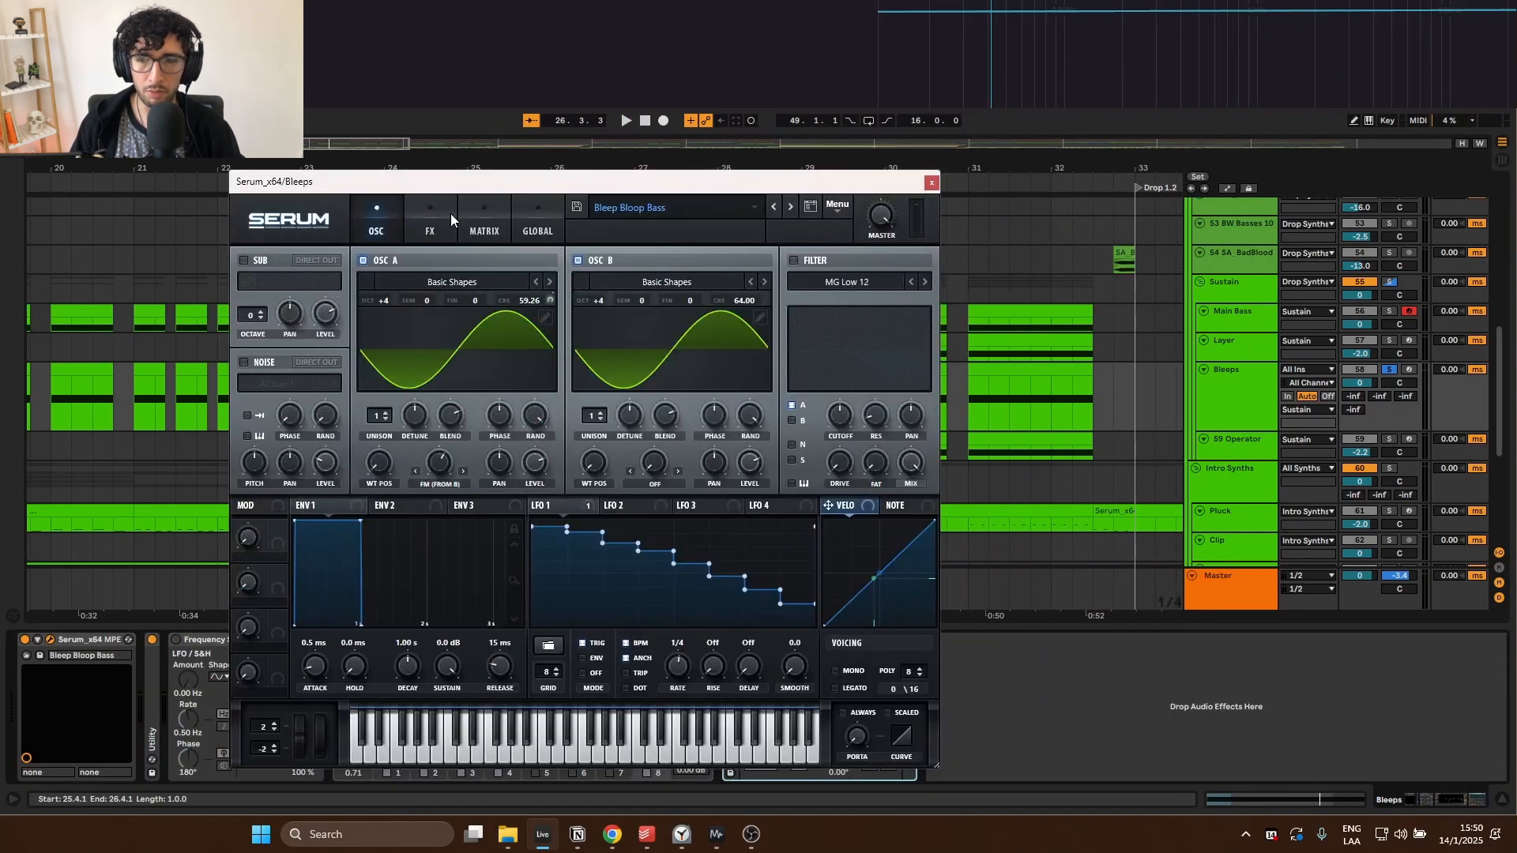
key(space)
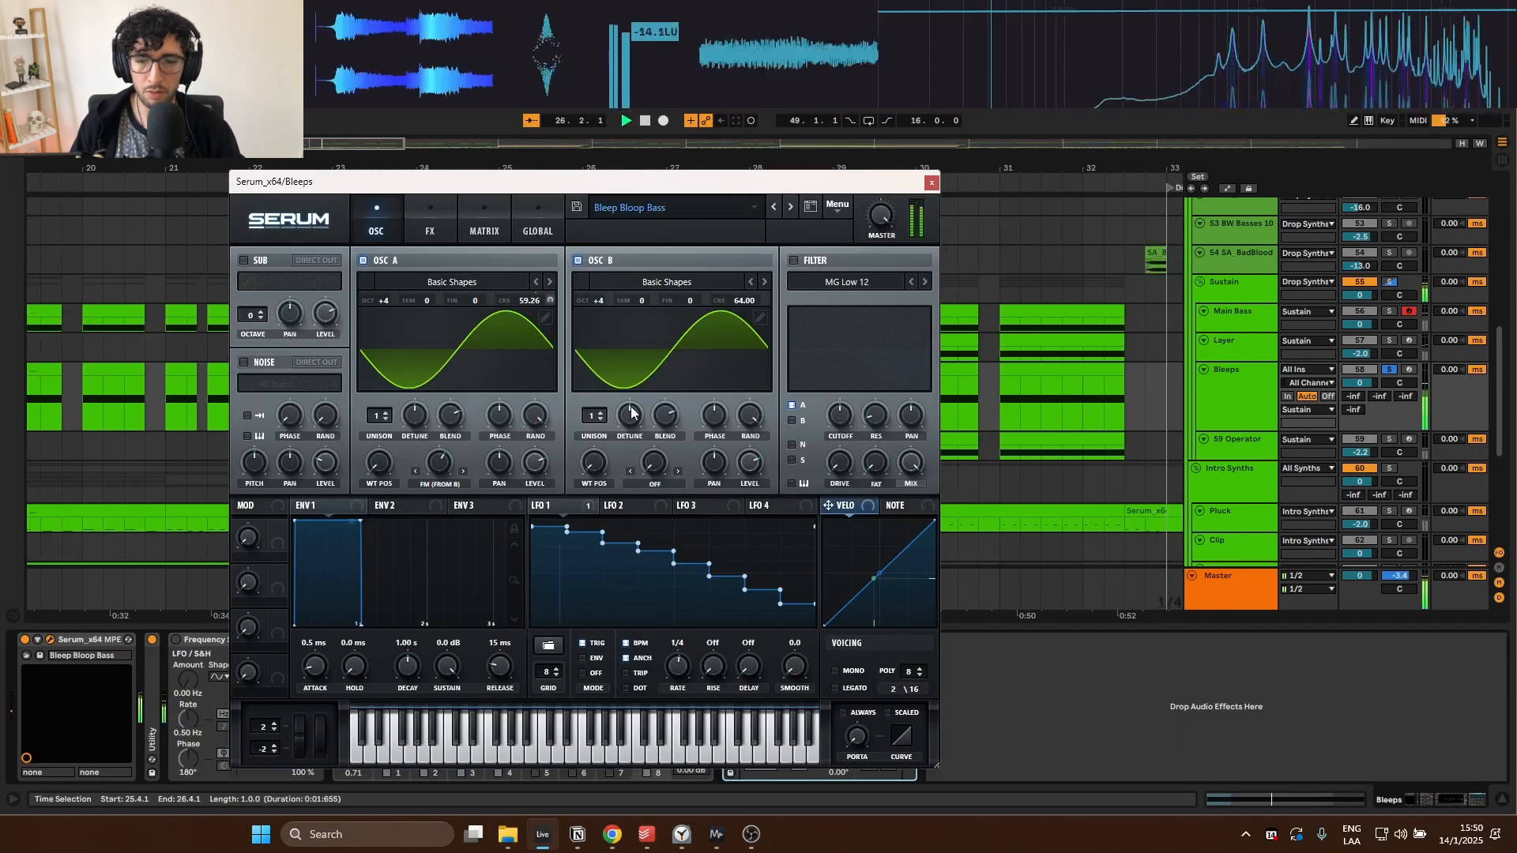
click(430, 225)
click(378, 224)
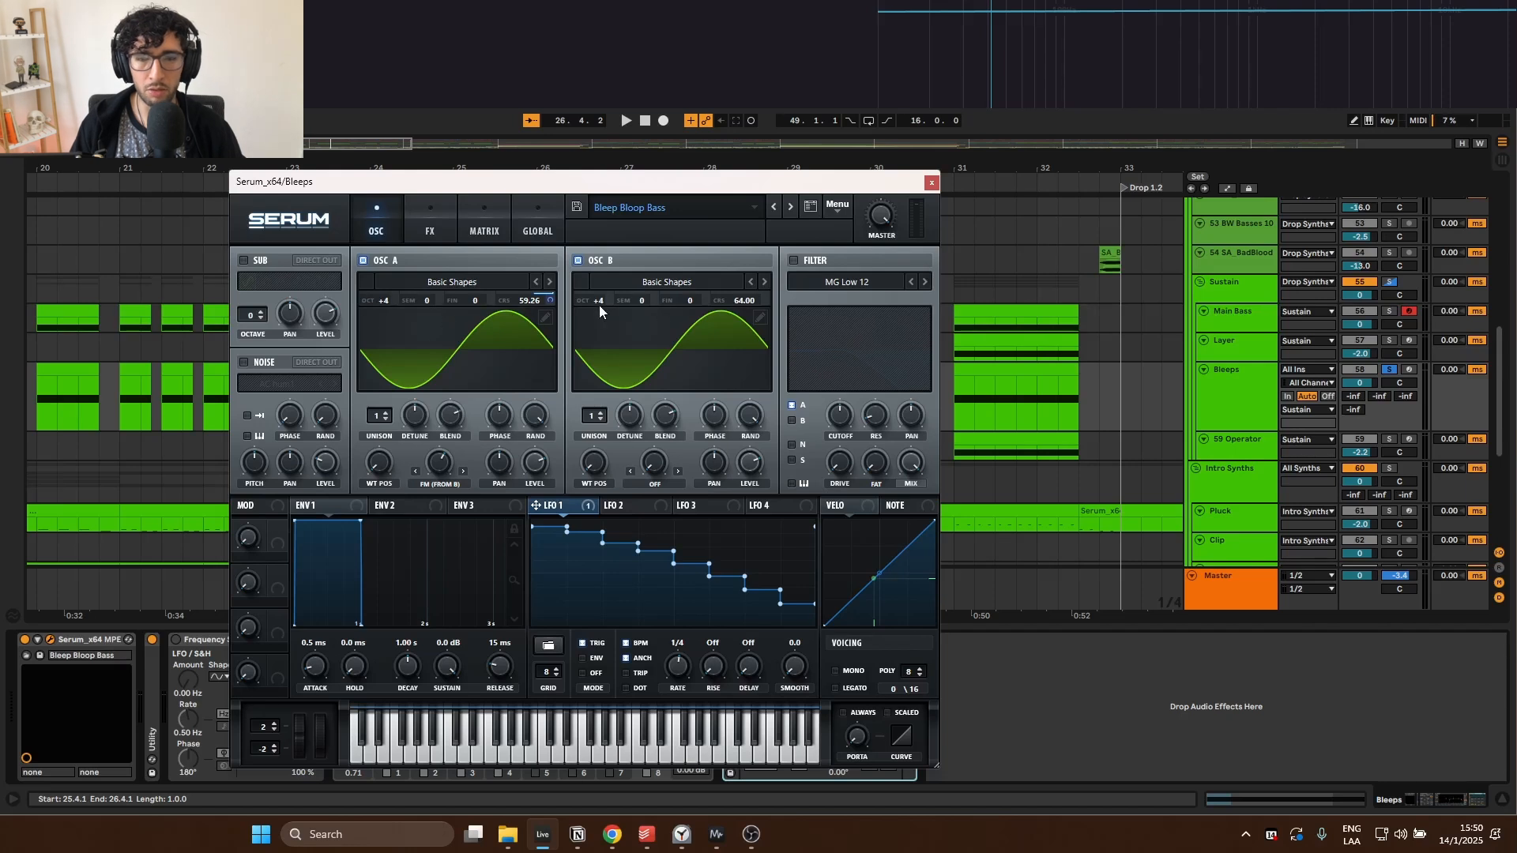
Step: Close Serum and check the notes in the 59 Operator and Bleeps clips at 25.4.1
click(931, 183)
double_click(552, 434)
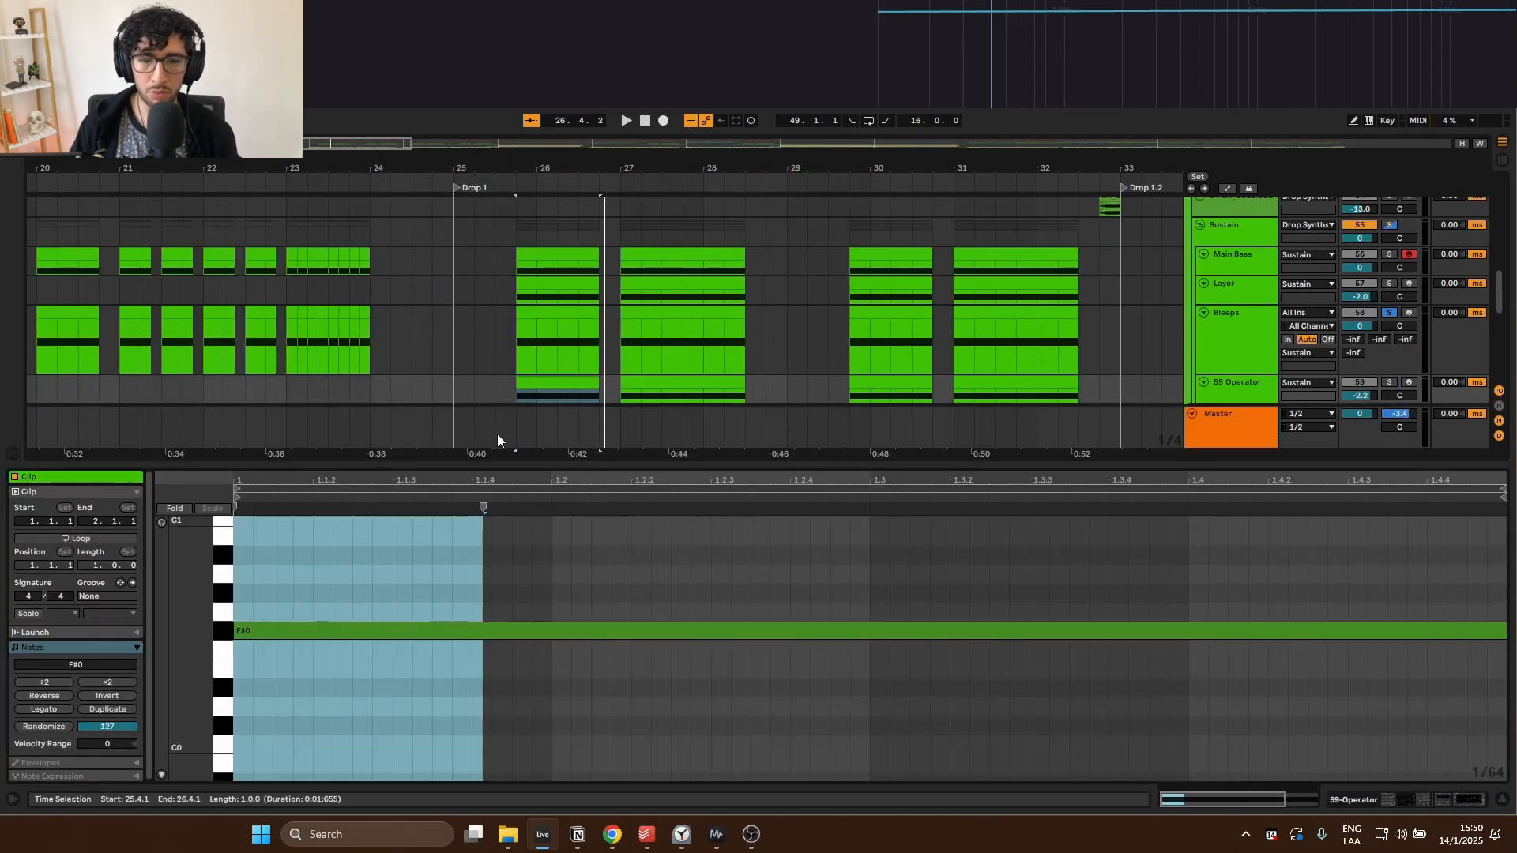
key(shift+Tab)
double_click(542, 314)
key(shift+Tab)
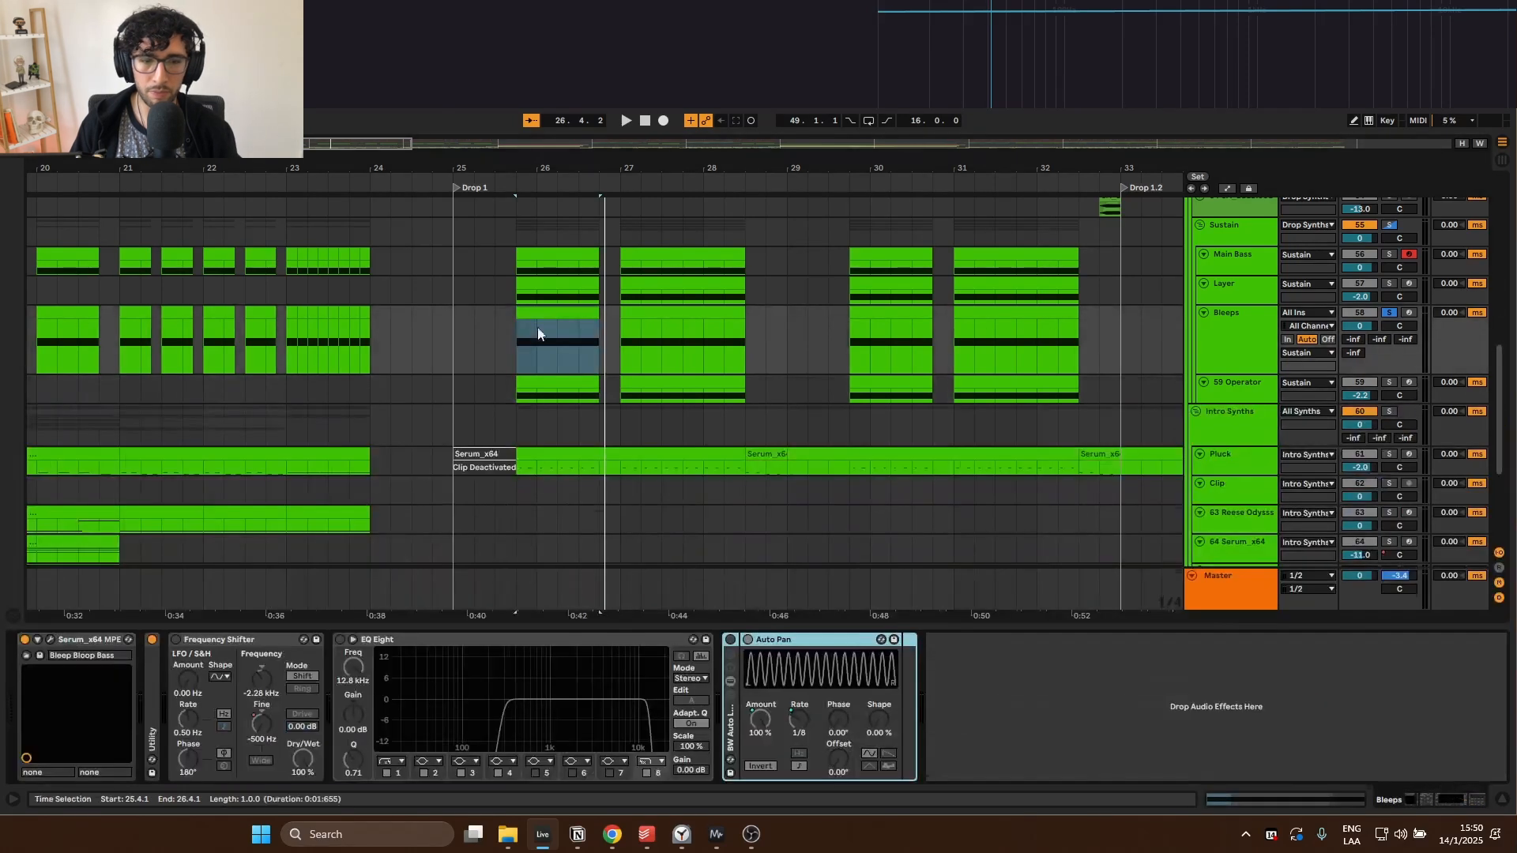
Step: Reopen the Bleep Bloop Bass patch in Serum and play the clip to examine LFO 1's stepped shape
click(50, 640)
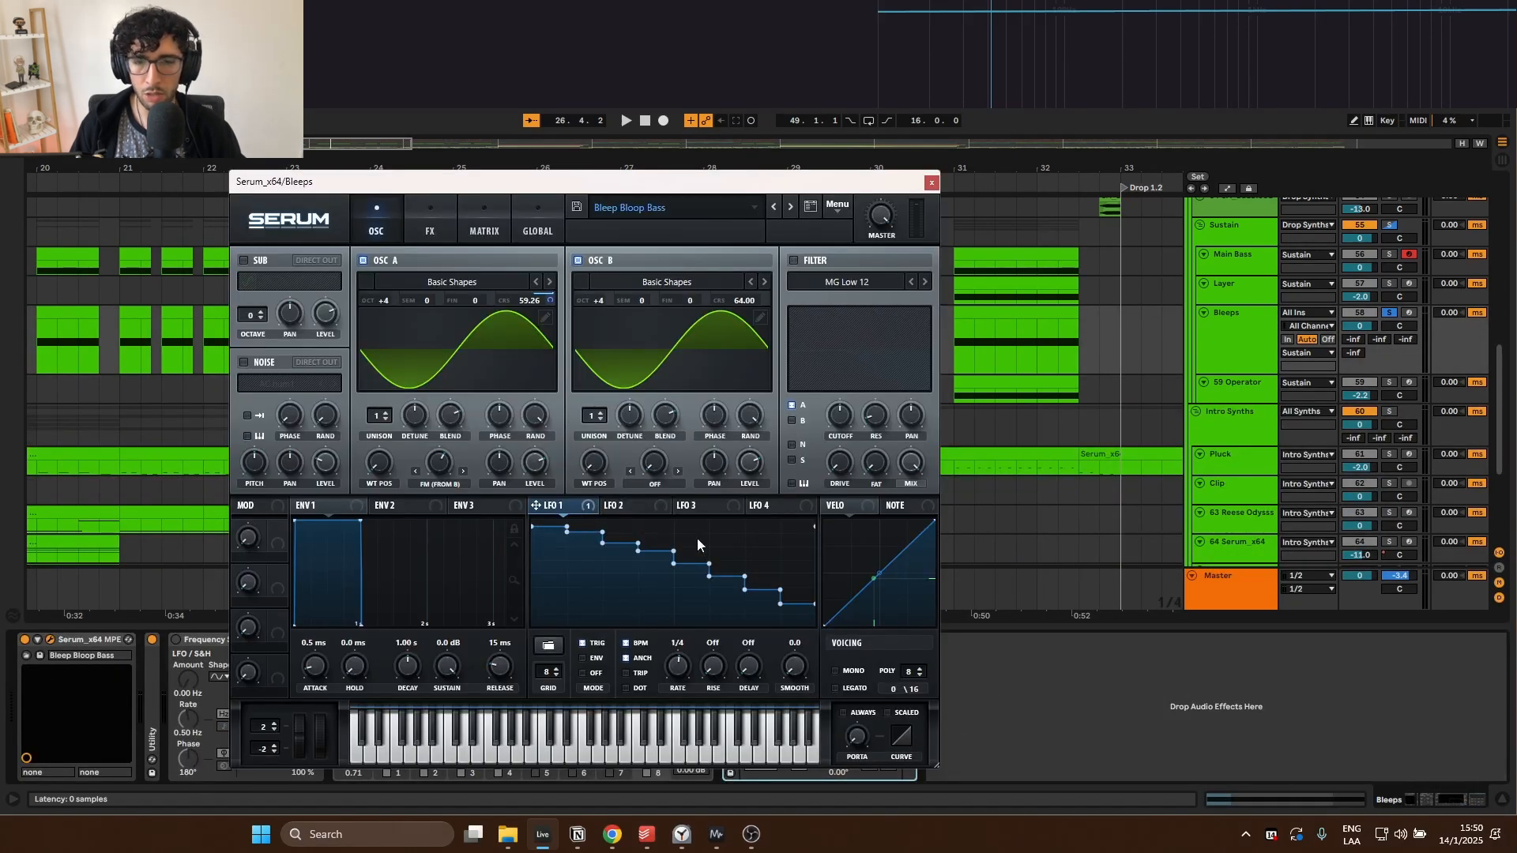
key(space)
key(space)
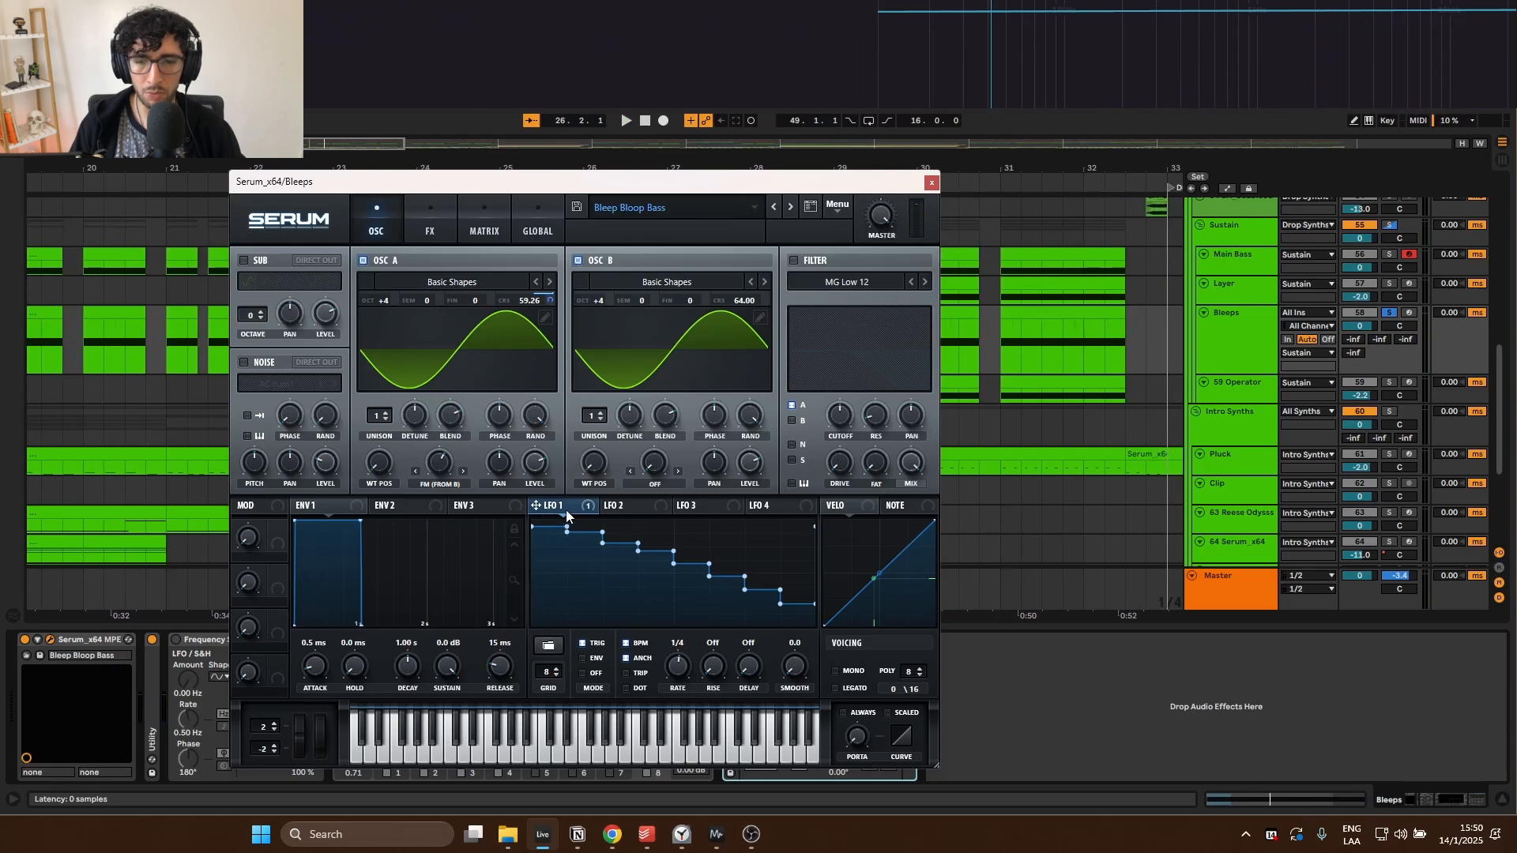
key(space)
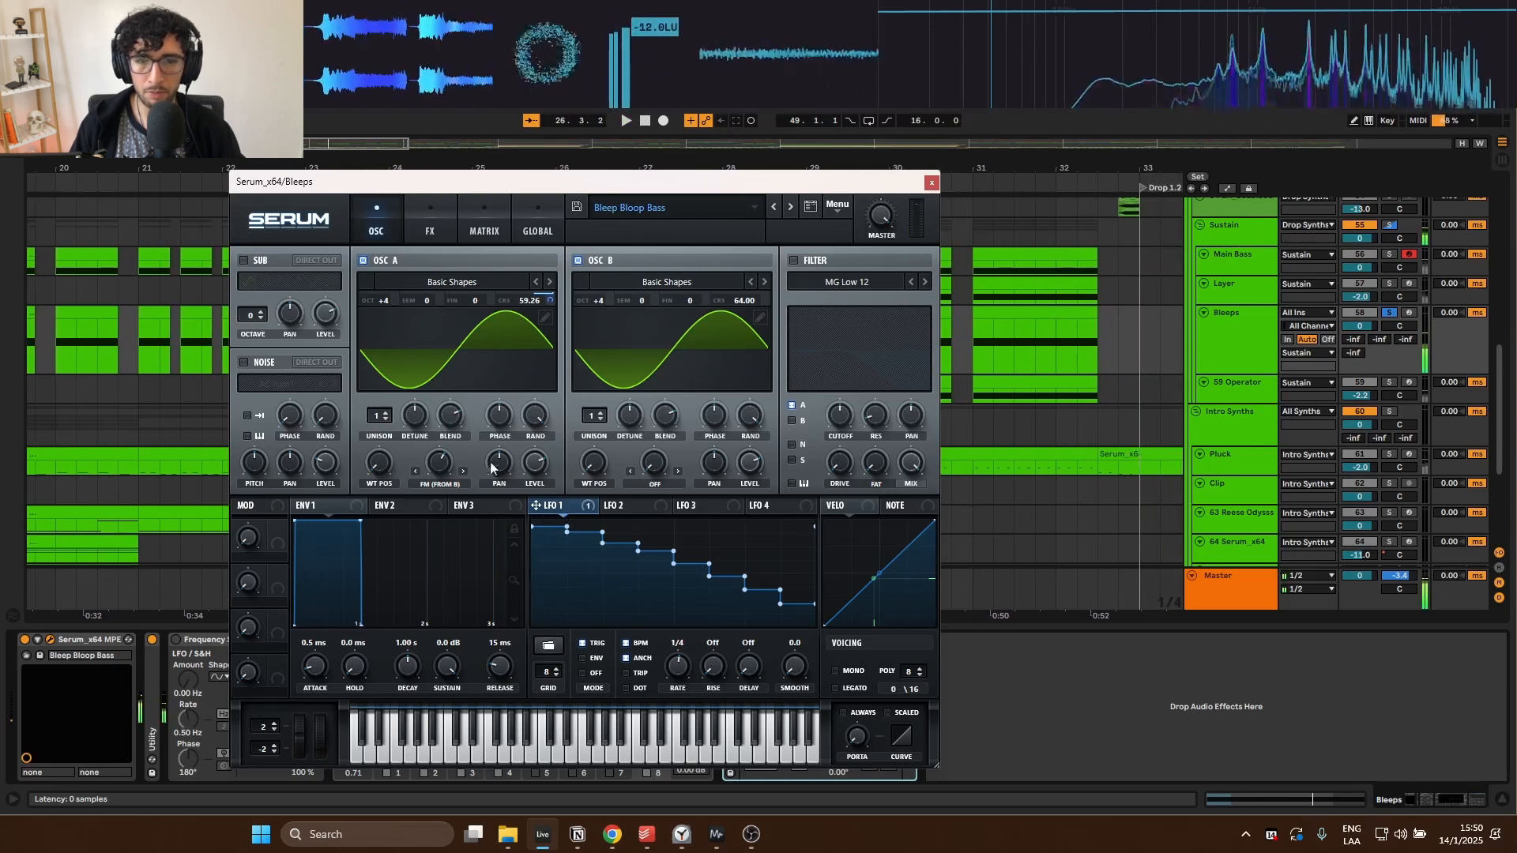
Step: Audition the Bleeps clip with LFO 1's modulation of A CoarsePit bypassed, then reactivate it and play the clip again
right_click(551, 511)
click(572, 523)
key(space)
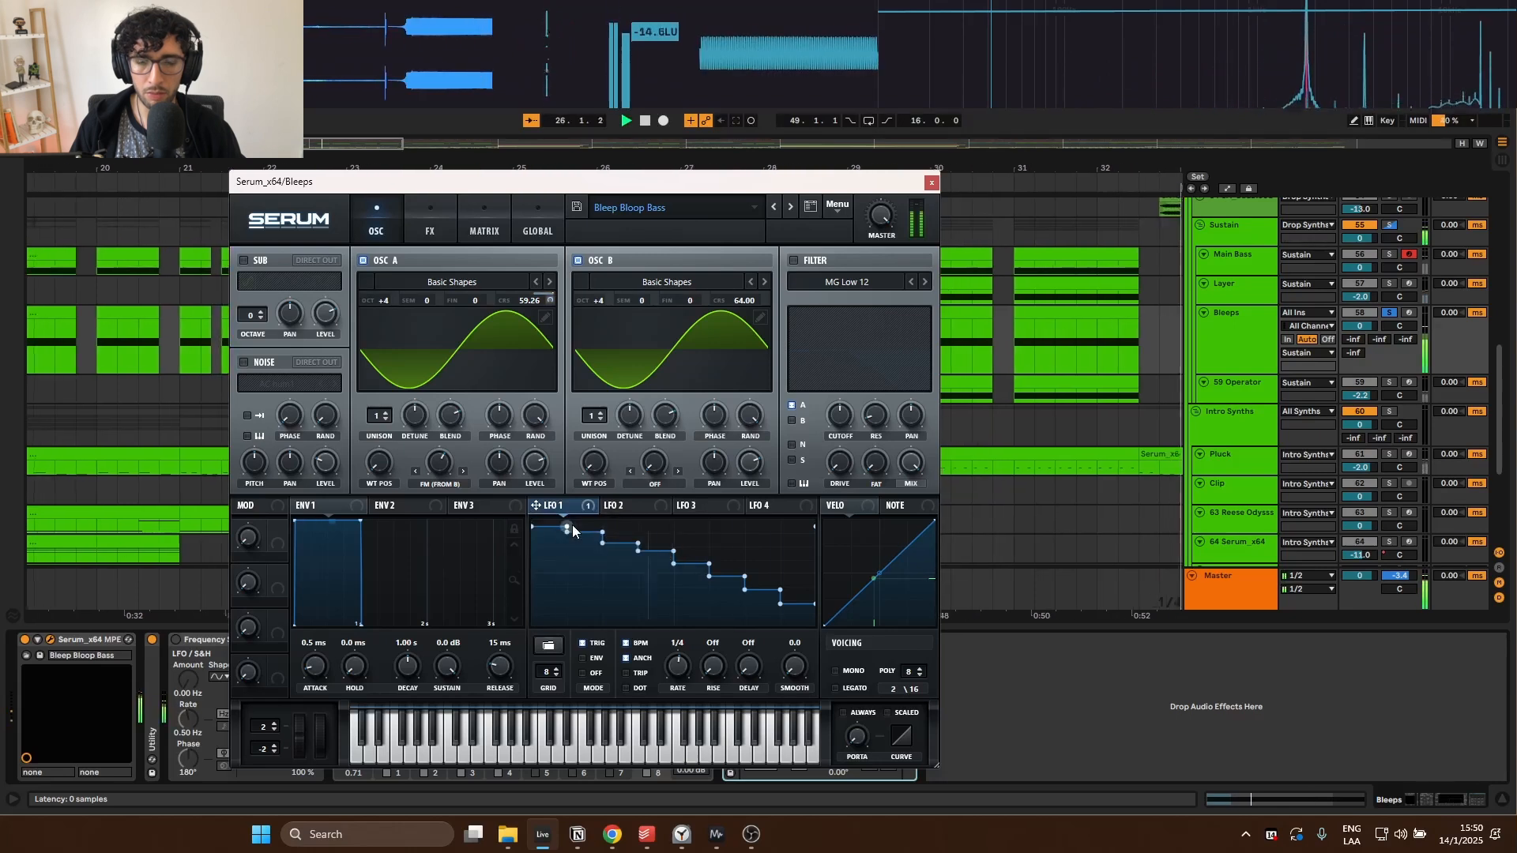
key(space)
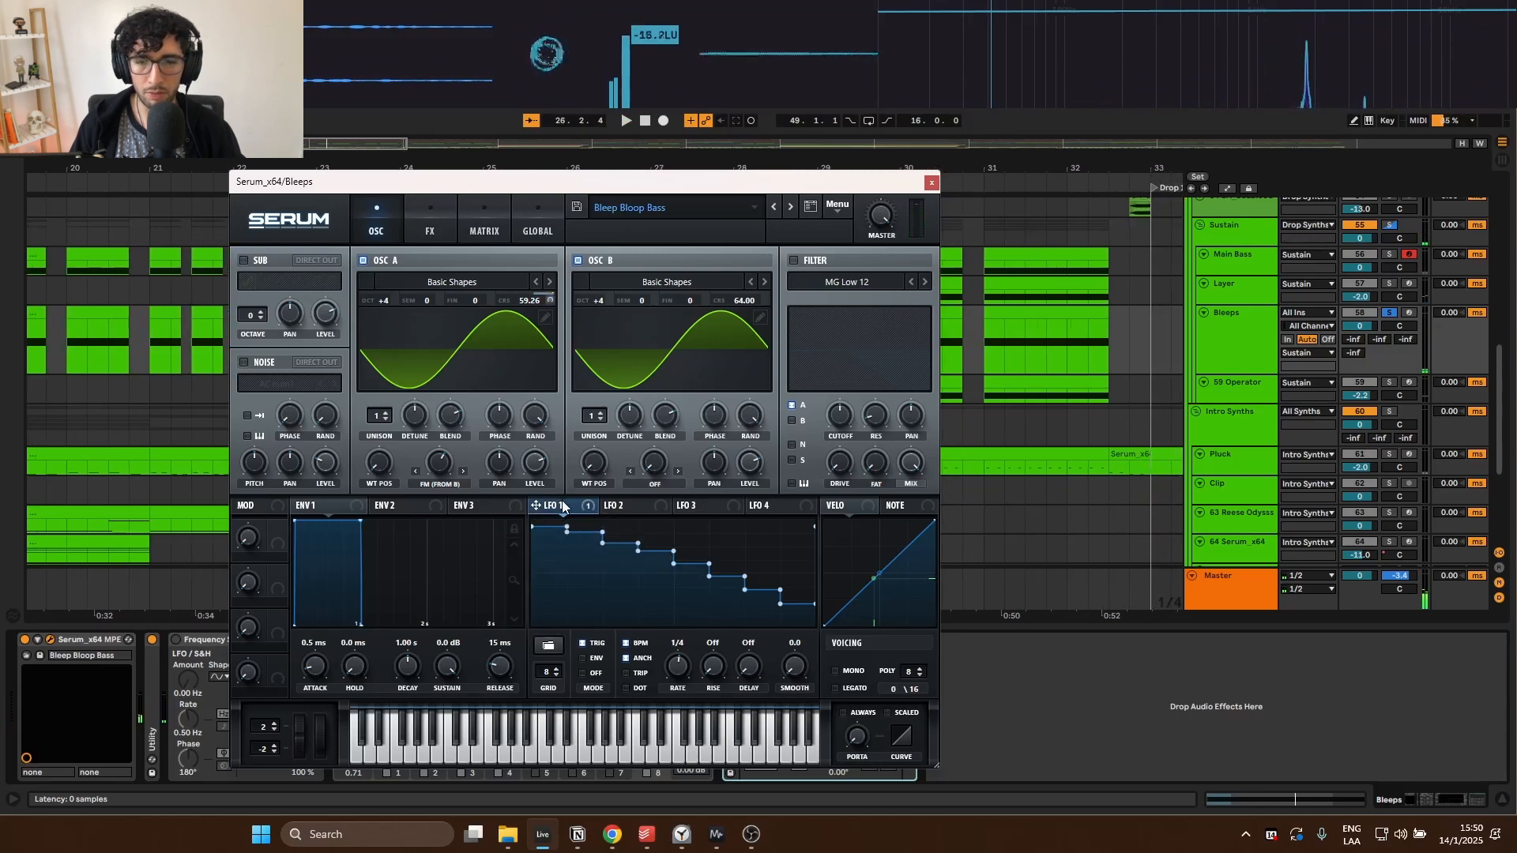
right_click(563, 506)
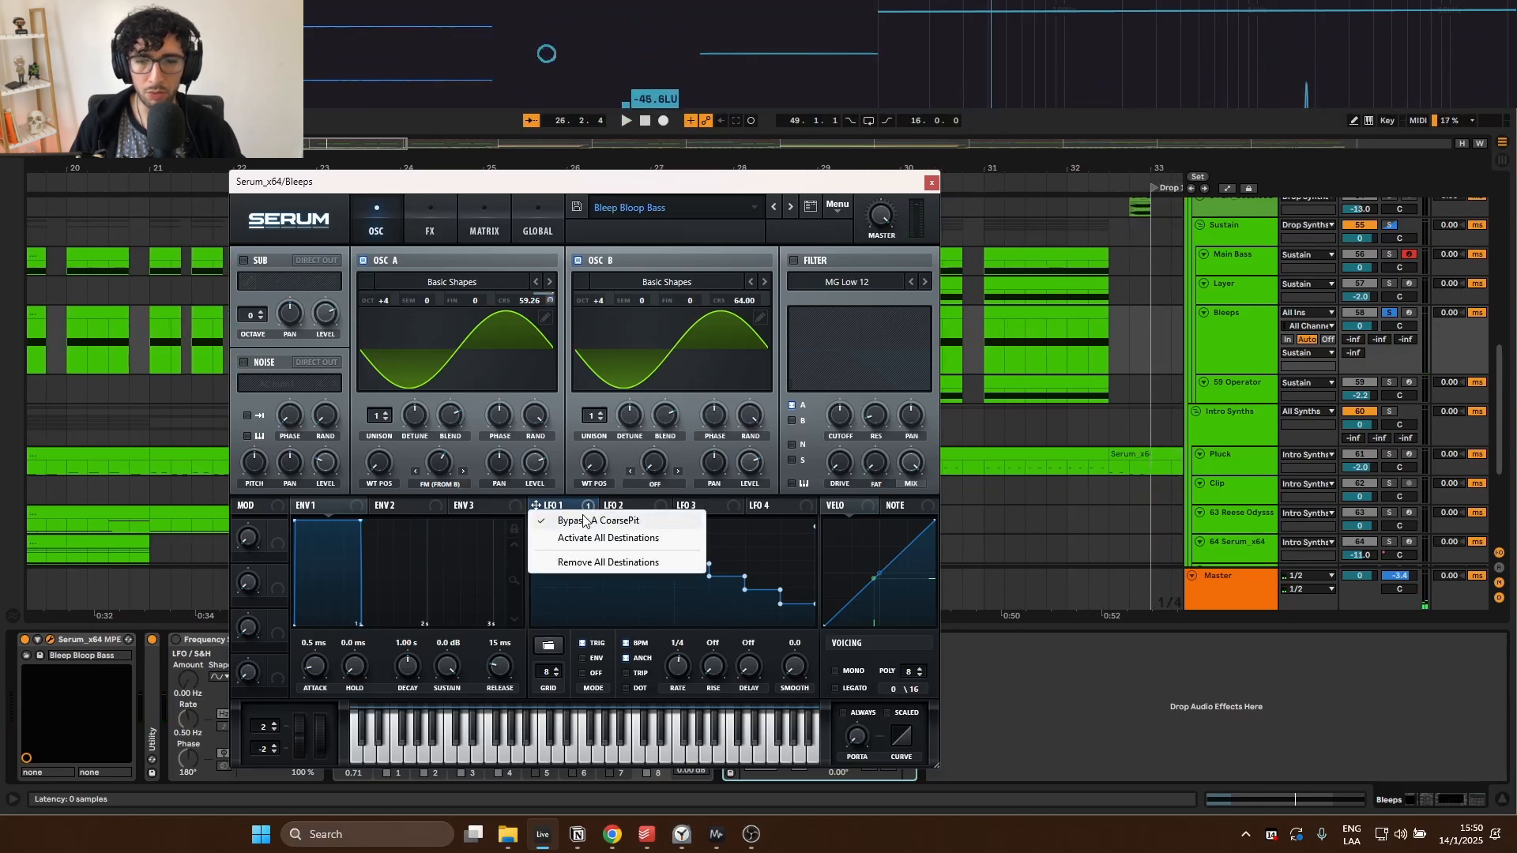
click(585, 520)
key(space)
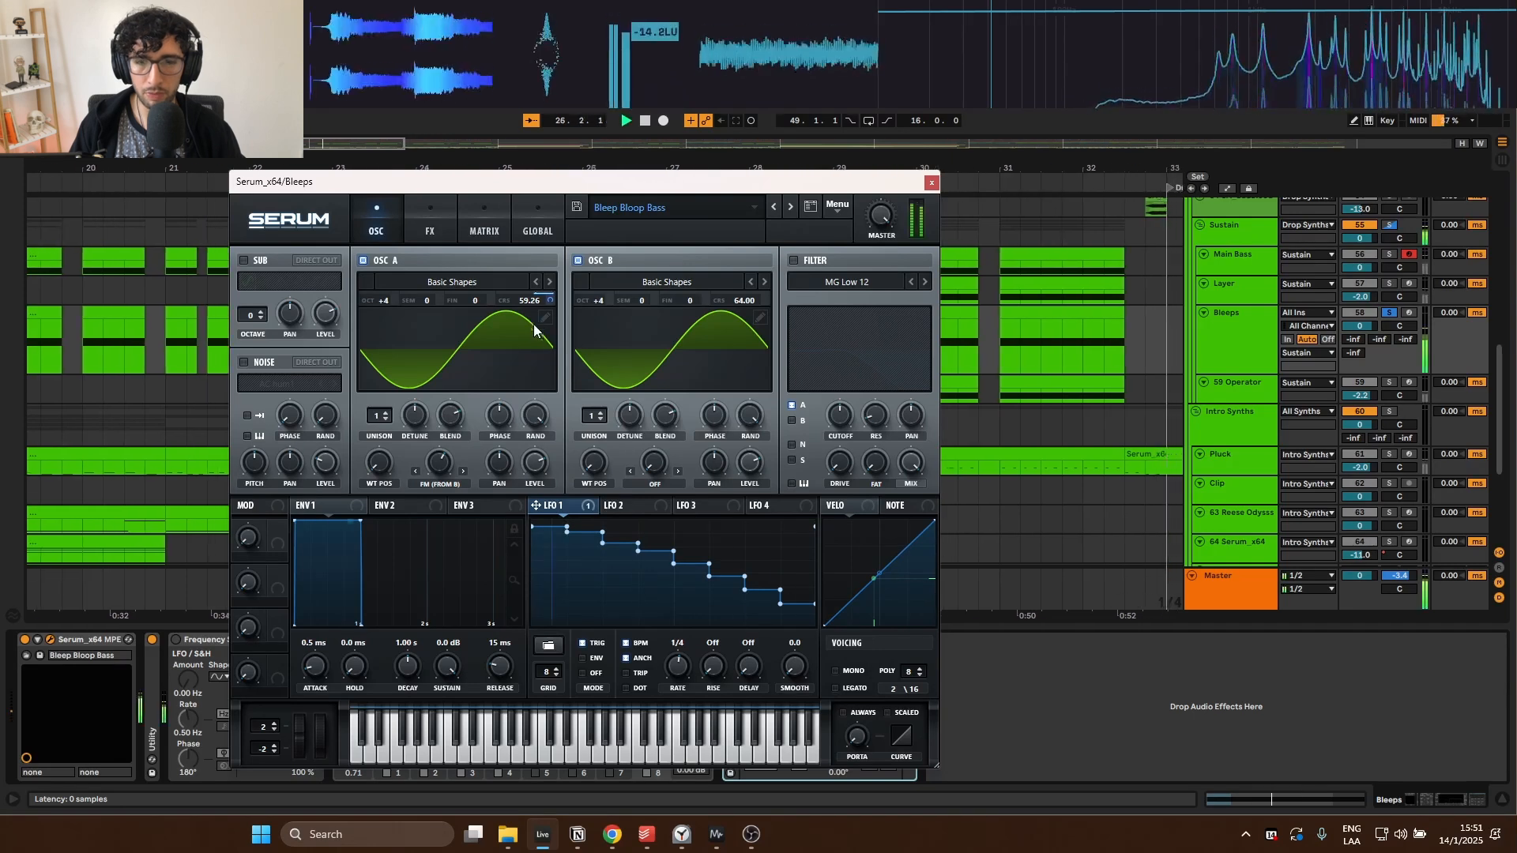
Step: Examine oscillator A's FM (From B) warp mode while playing the Bleeps clip, and glance at the effects page
click(430, 491)
click(443, 491)
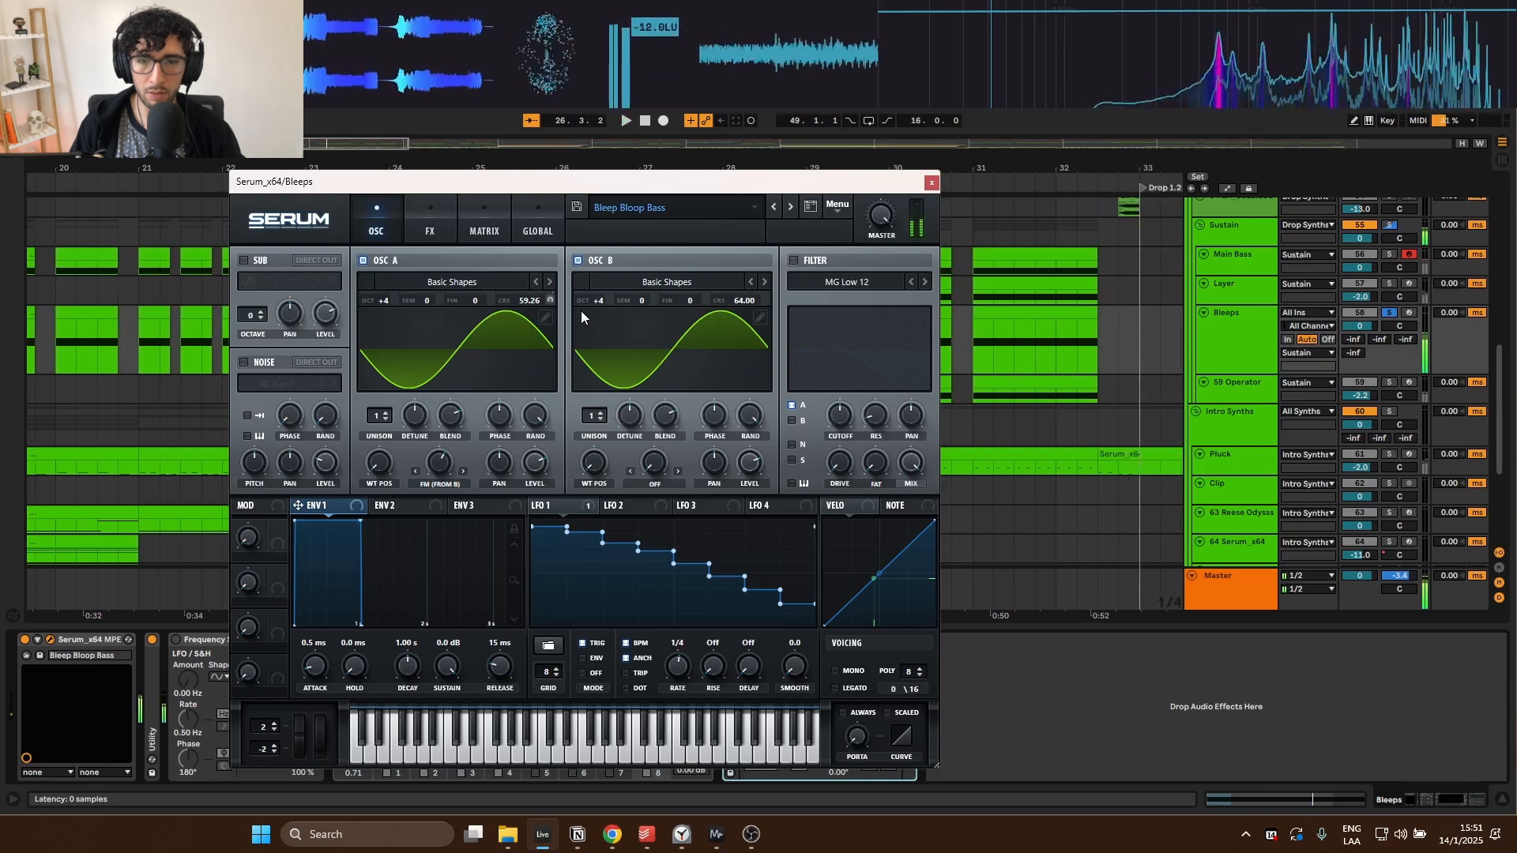
key(space)
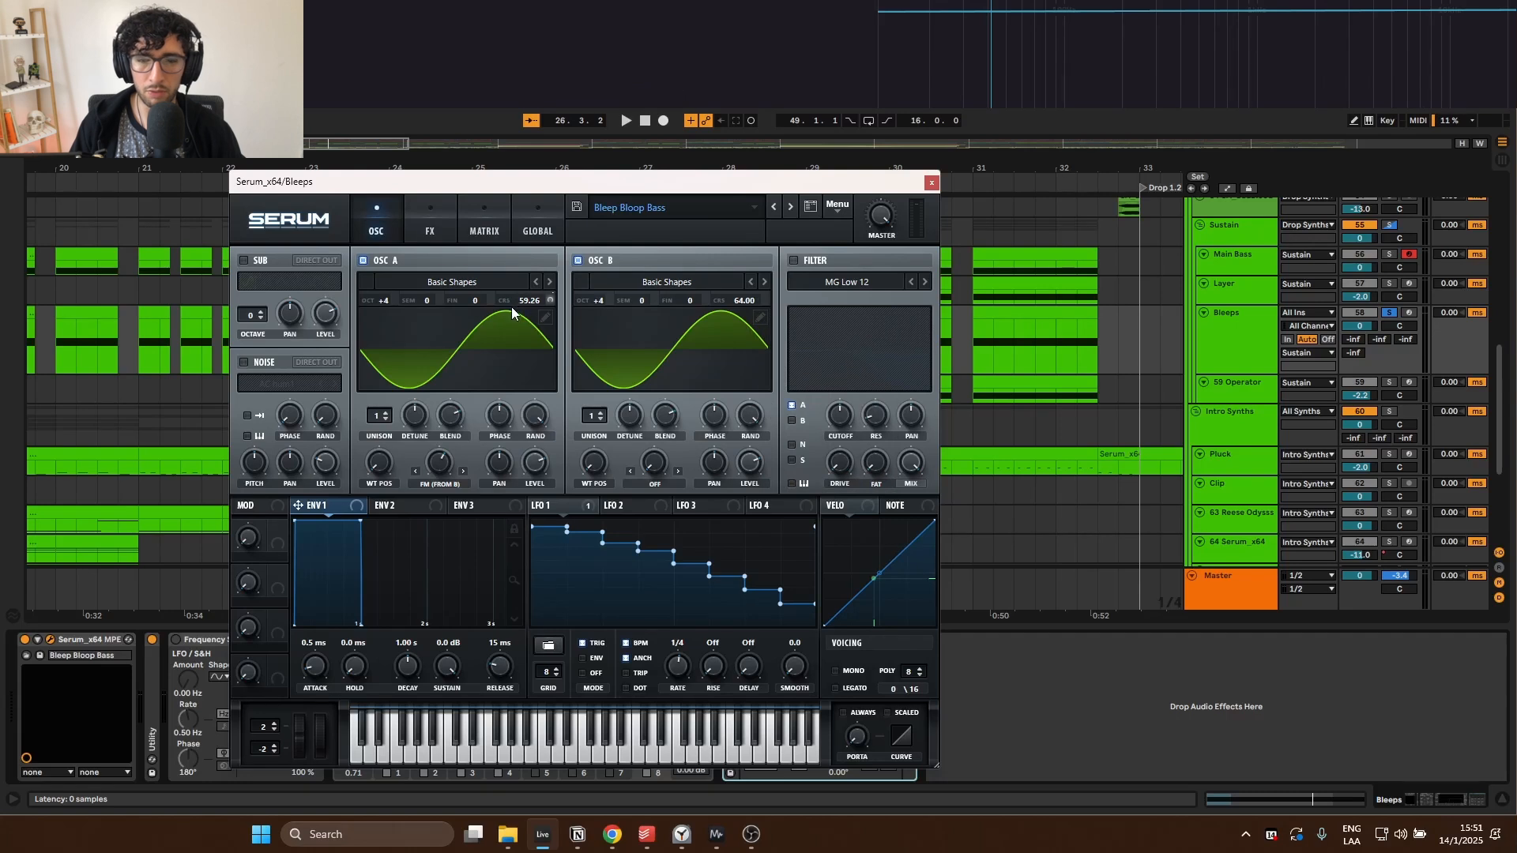
click(429, 239)
click(382, 233)
Step: Set oscillator B's coarse pitch to 64 and oscillator A's to 59.24, and audition the Bleeps clip
key(space)
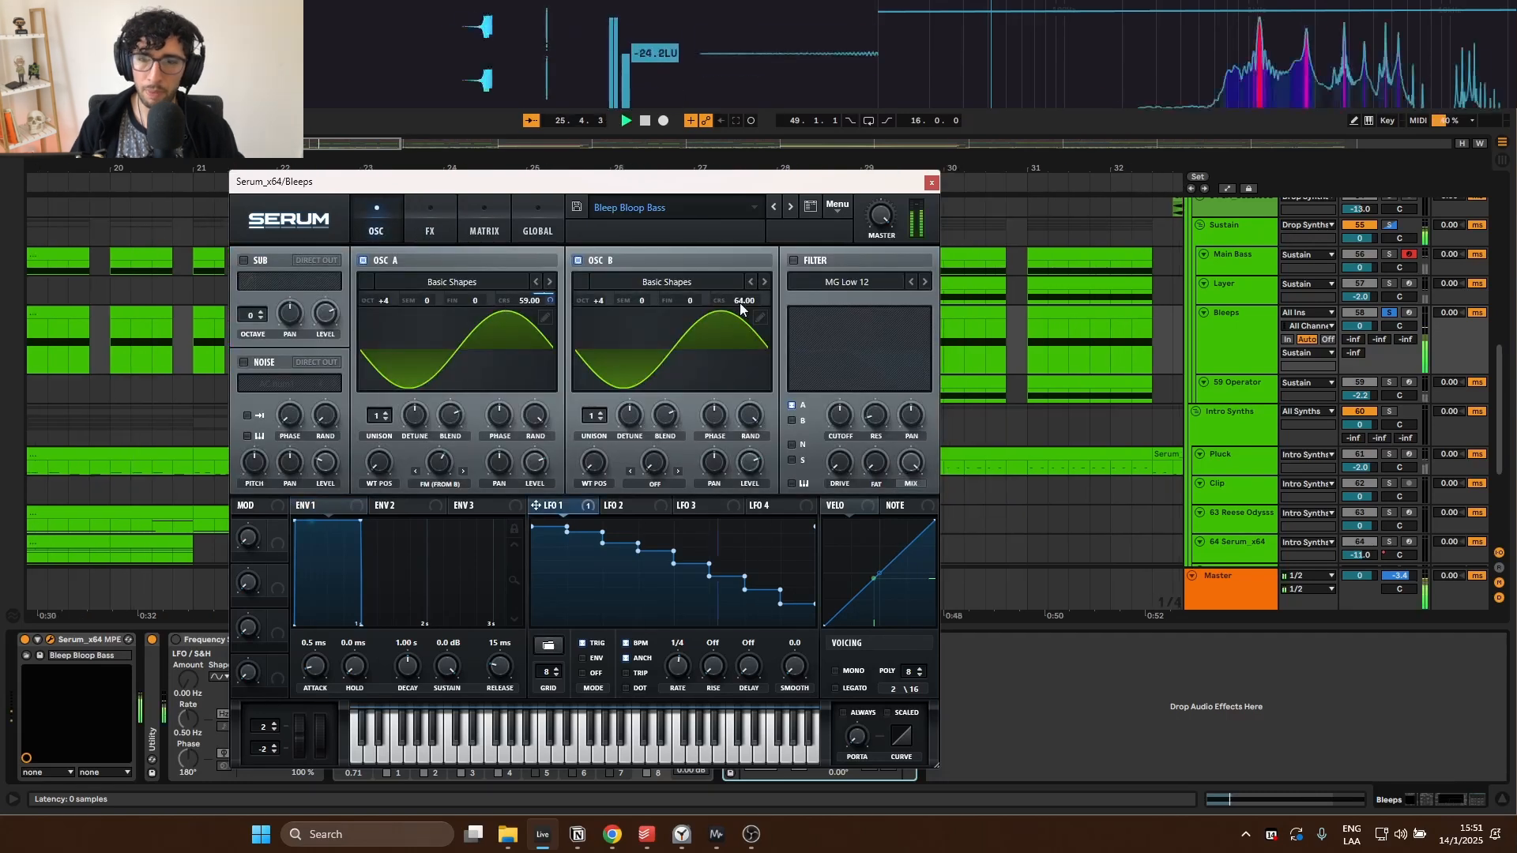
mouse_move(739, 302)
mouse_down()
mouse_move(740, 346)
mouse_move(734, 307)
mouse_up()
text(64)
key(Return)
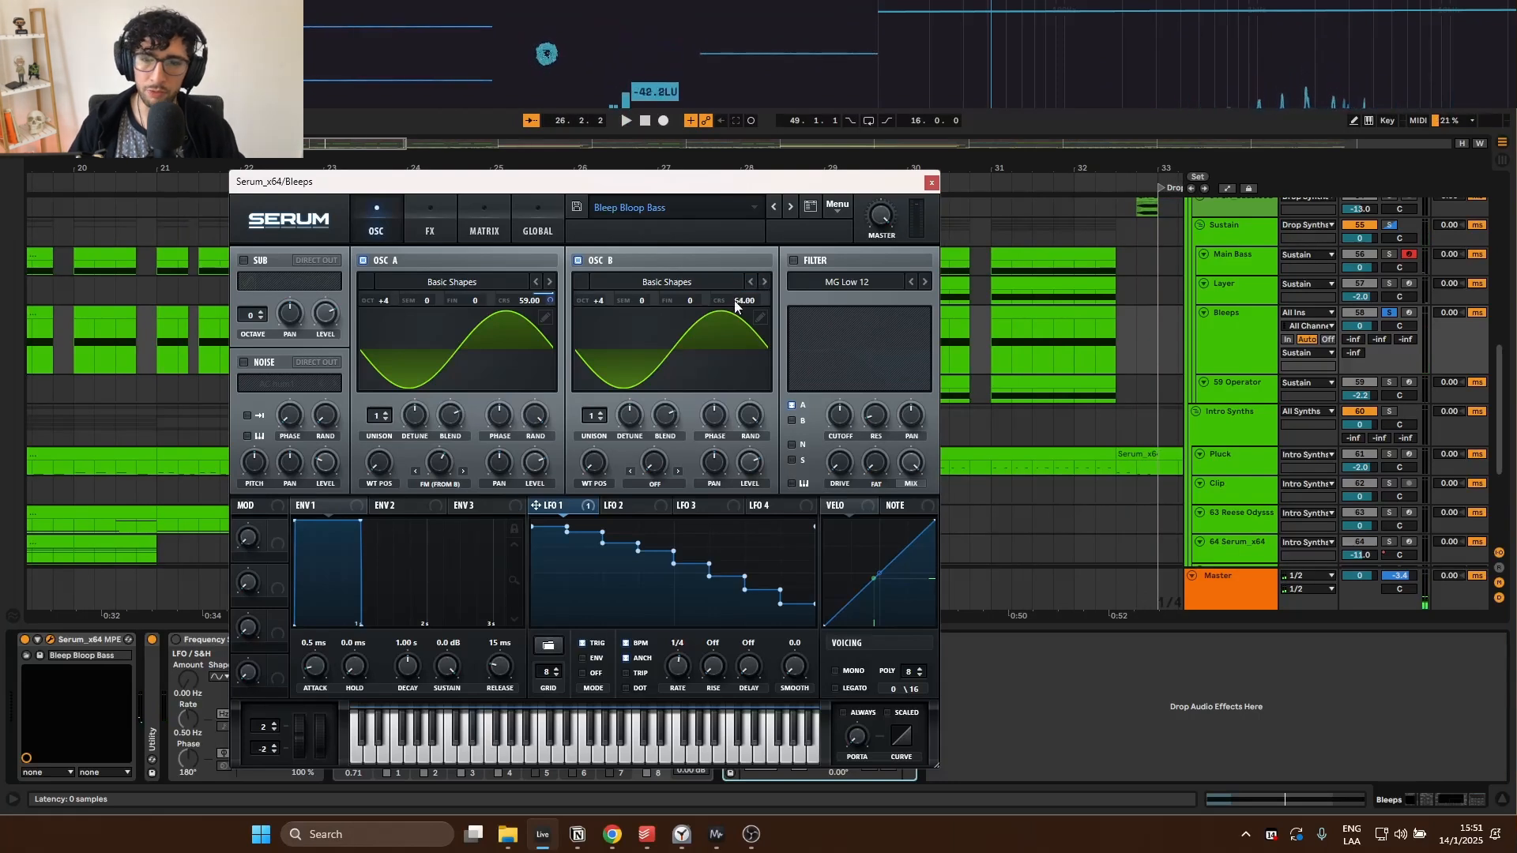
double_click(534, 301)
text(59.24)
key(Return)
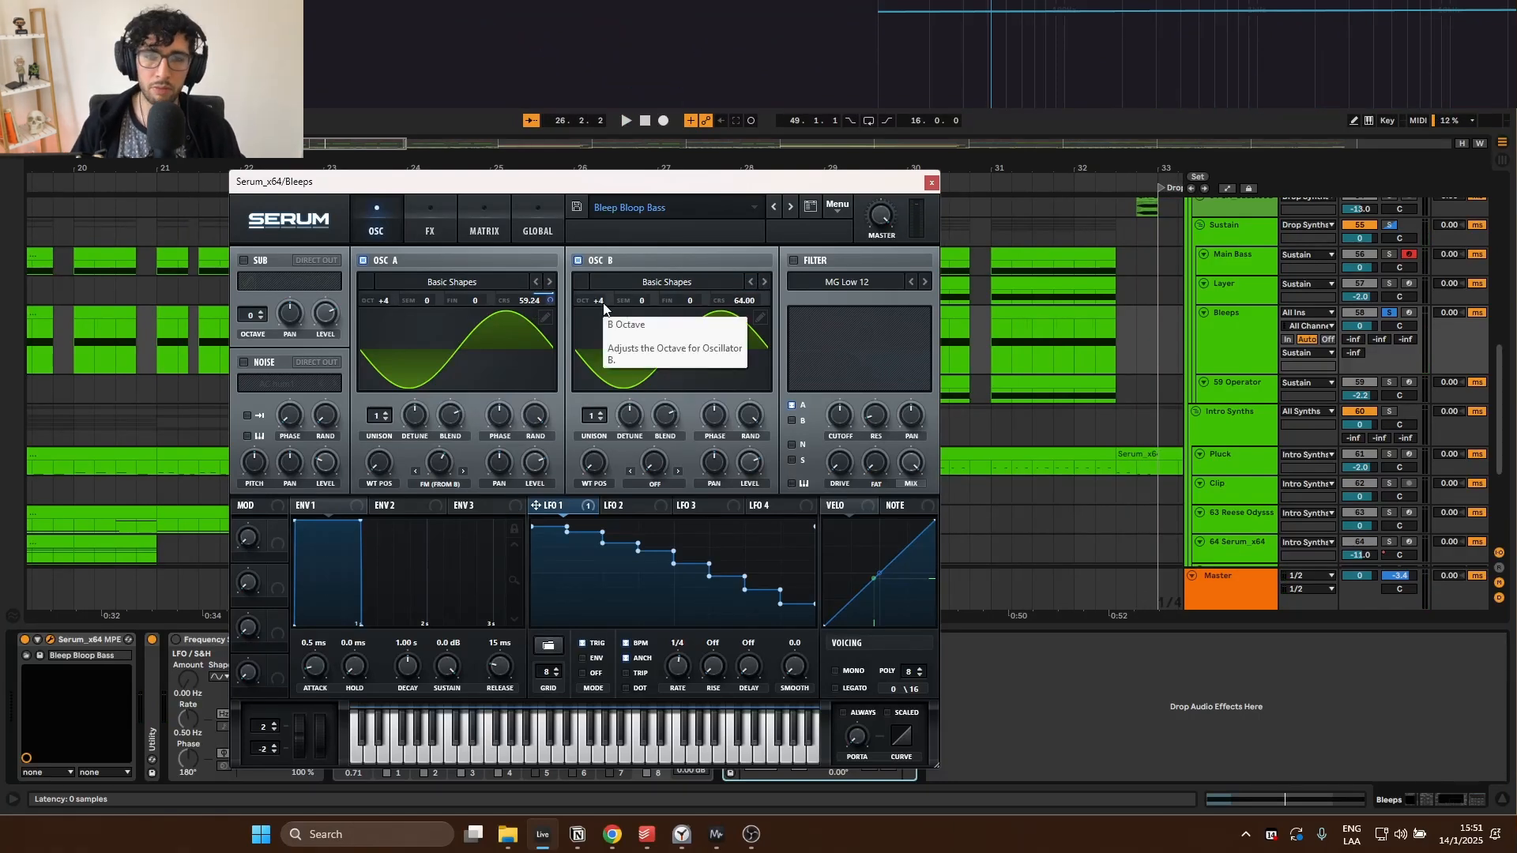
key(space)
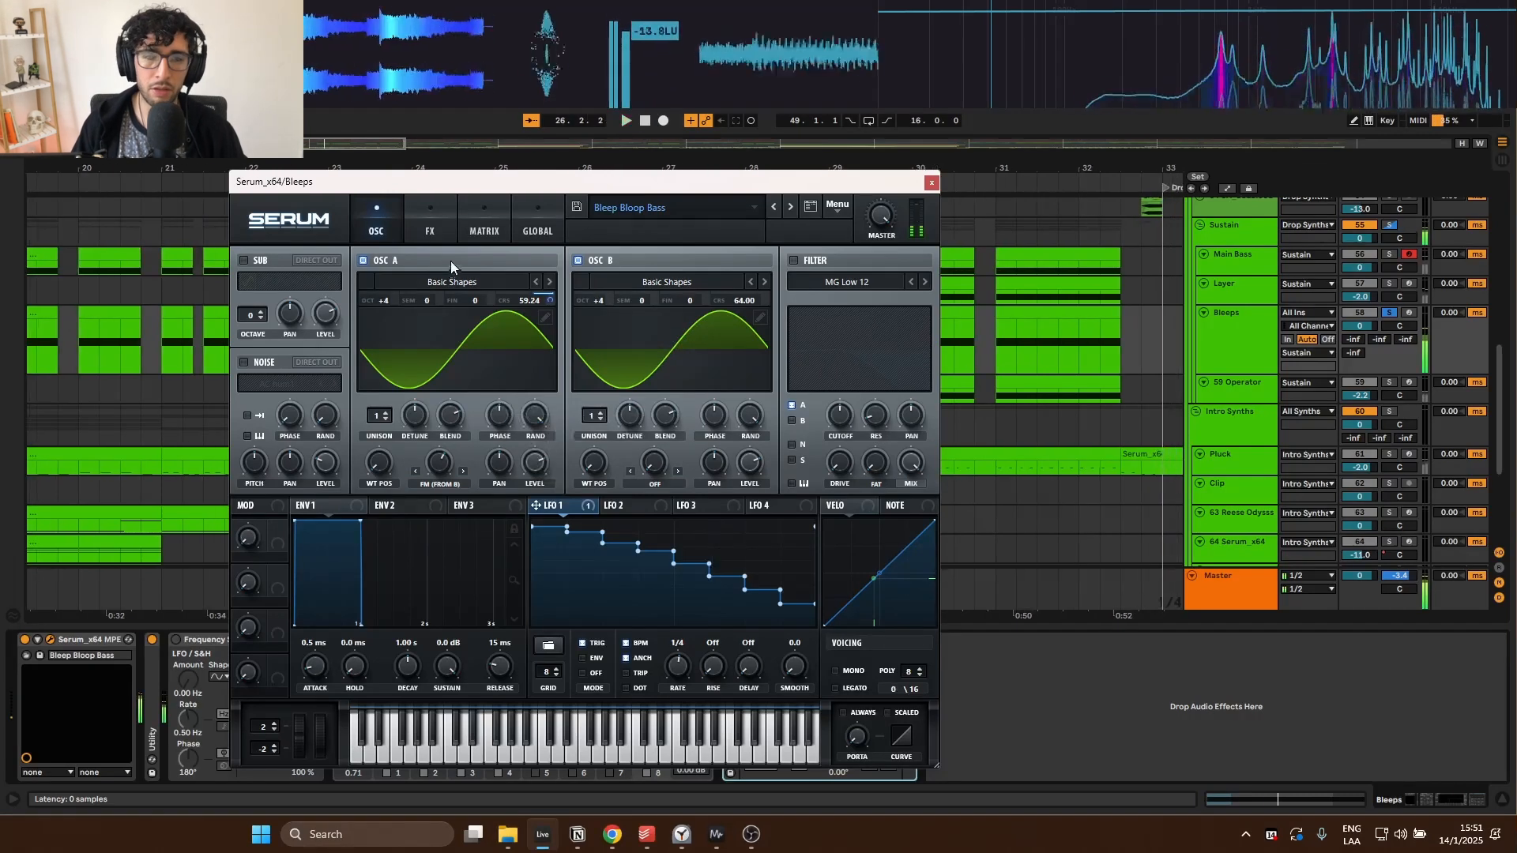
Step: Examine the Hyper/Dimension, Phaser, Compressor, Delay and EQ settings in the Bleeps Serum patch
click(430, 225)
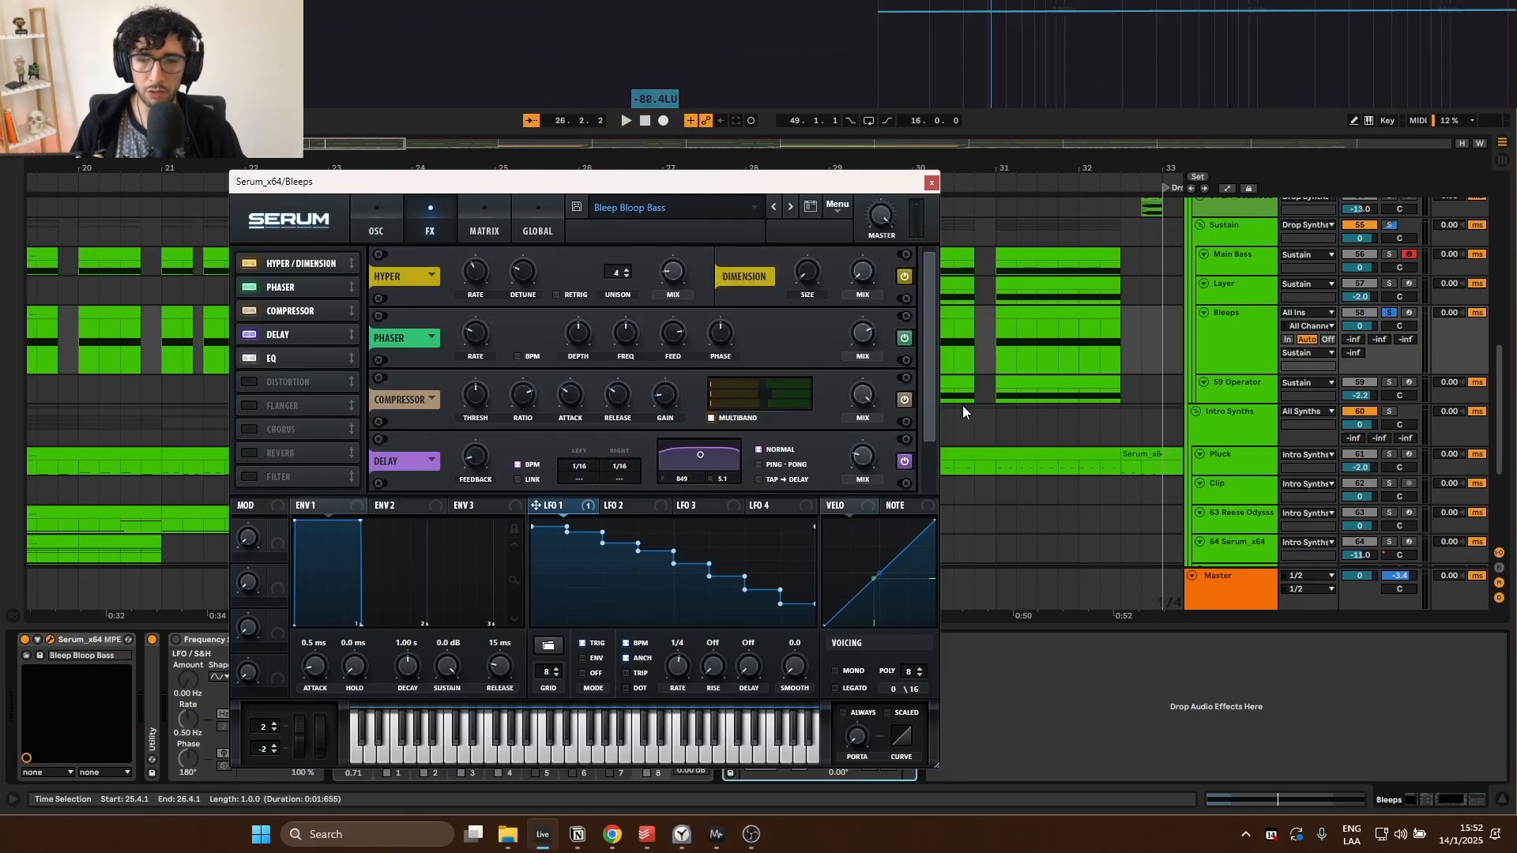
drag(933, 403, 963, 314)
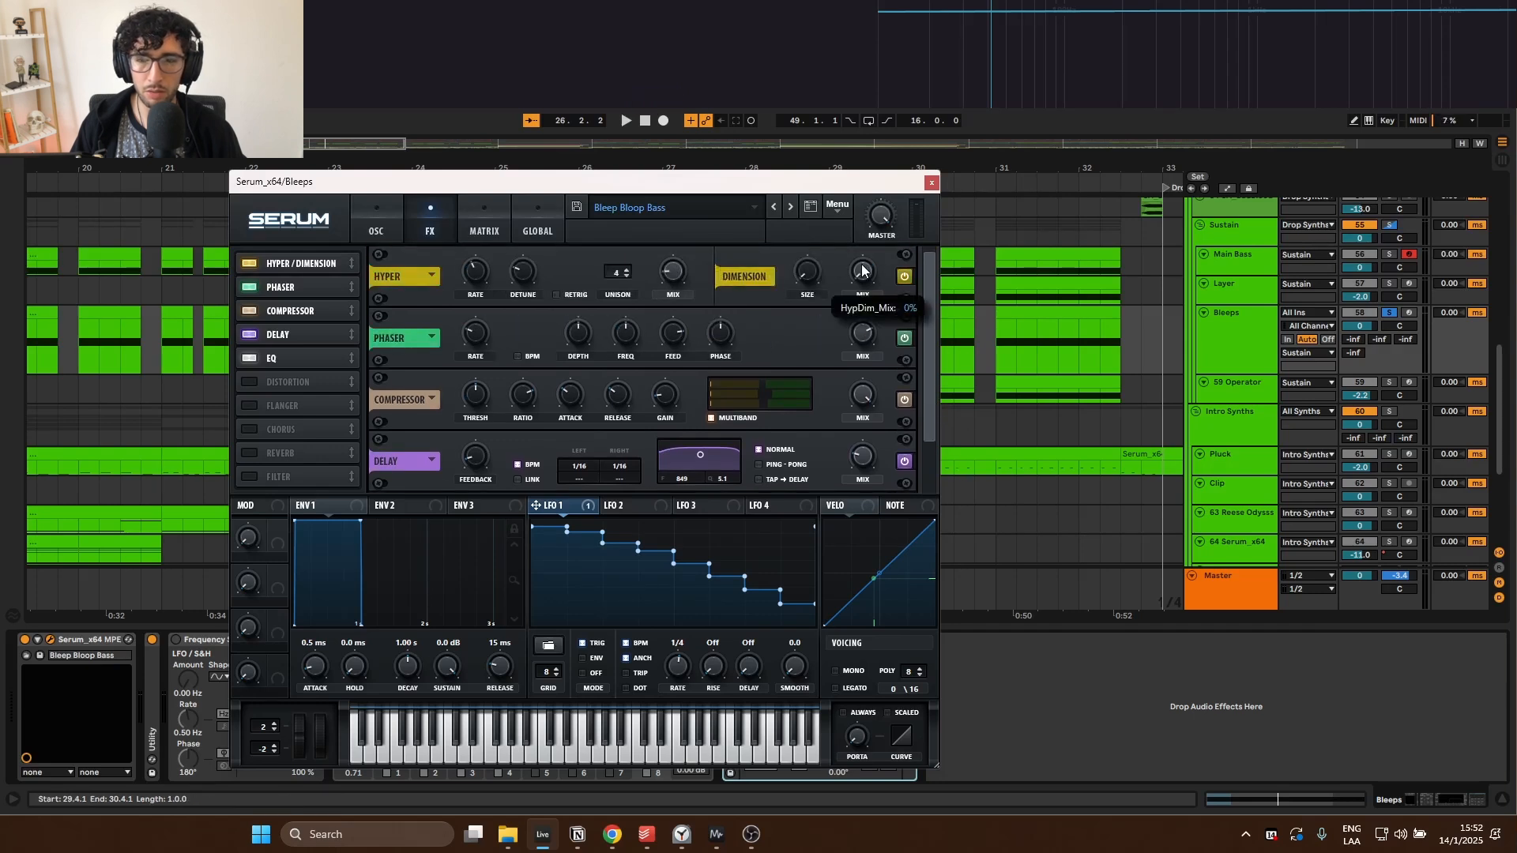
mouse_move(663, 271)
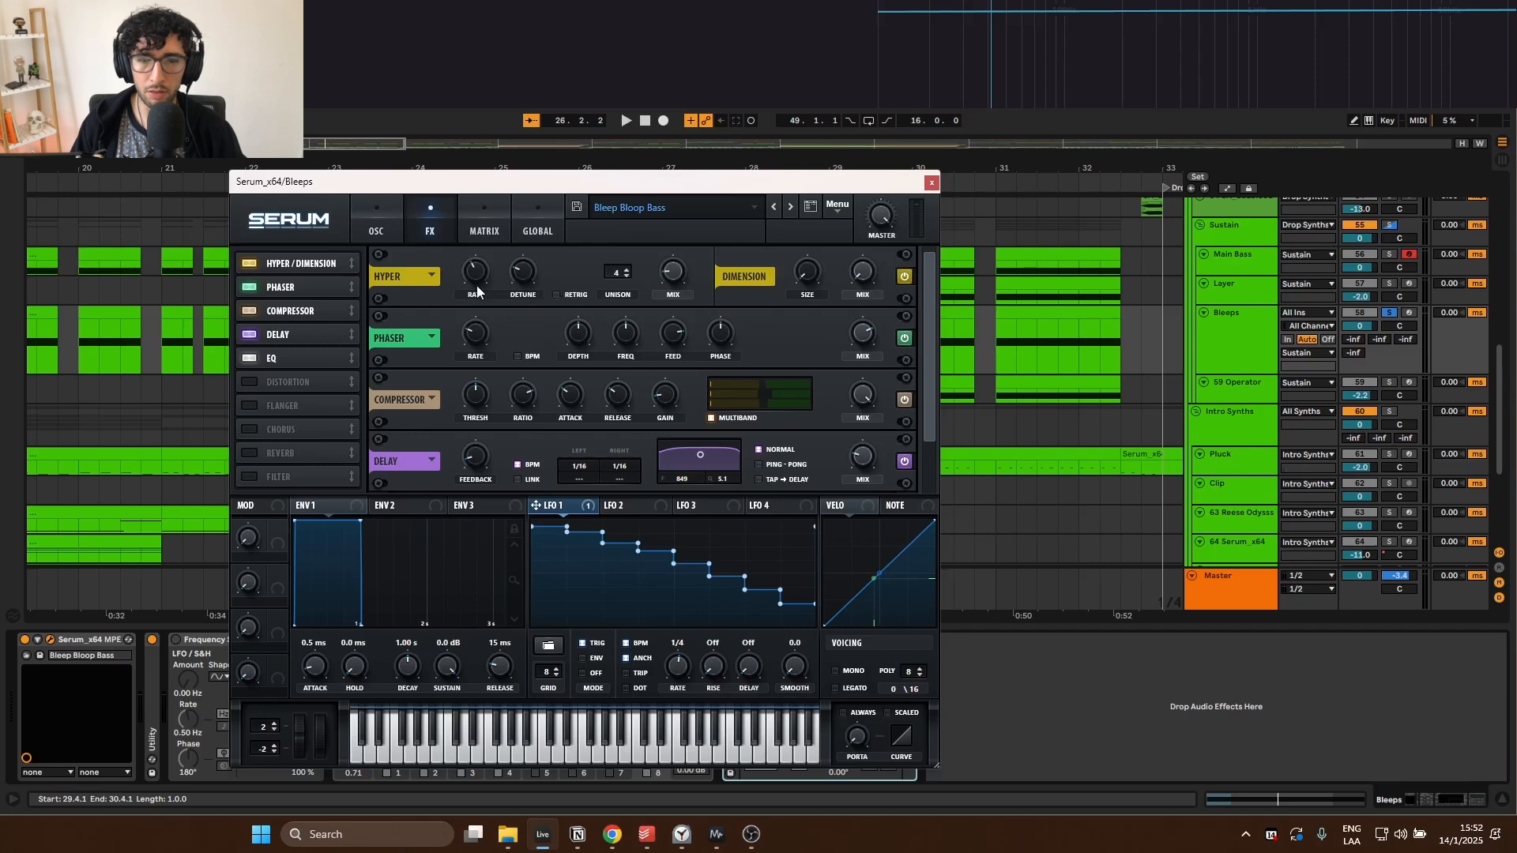
mouse_move(632, 338)
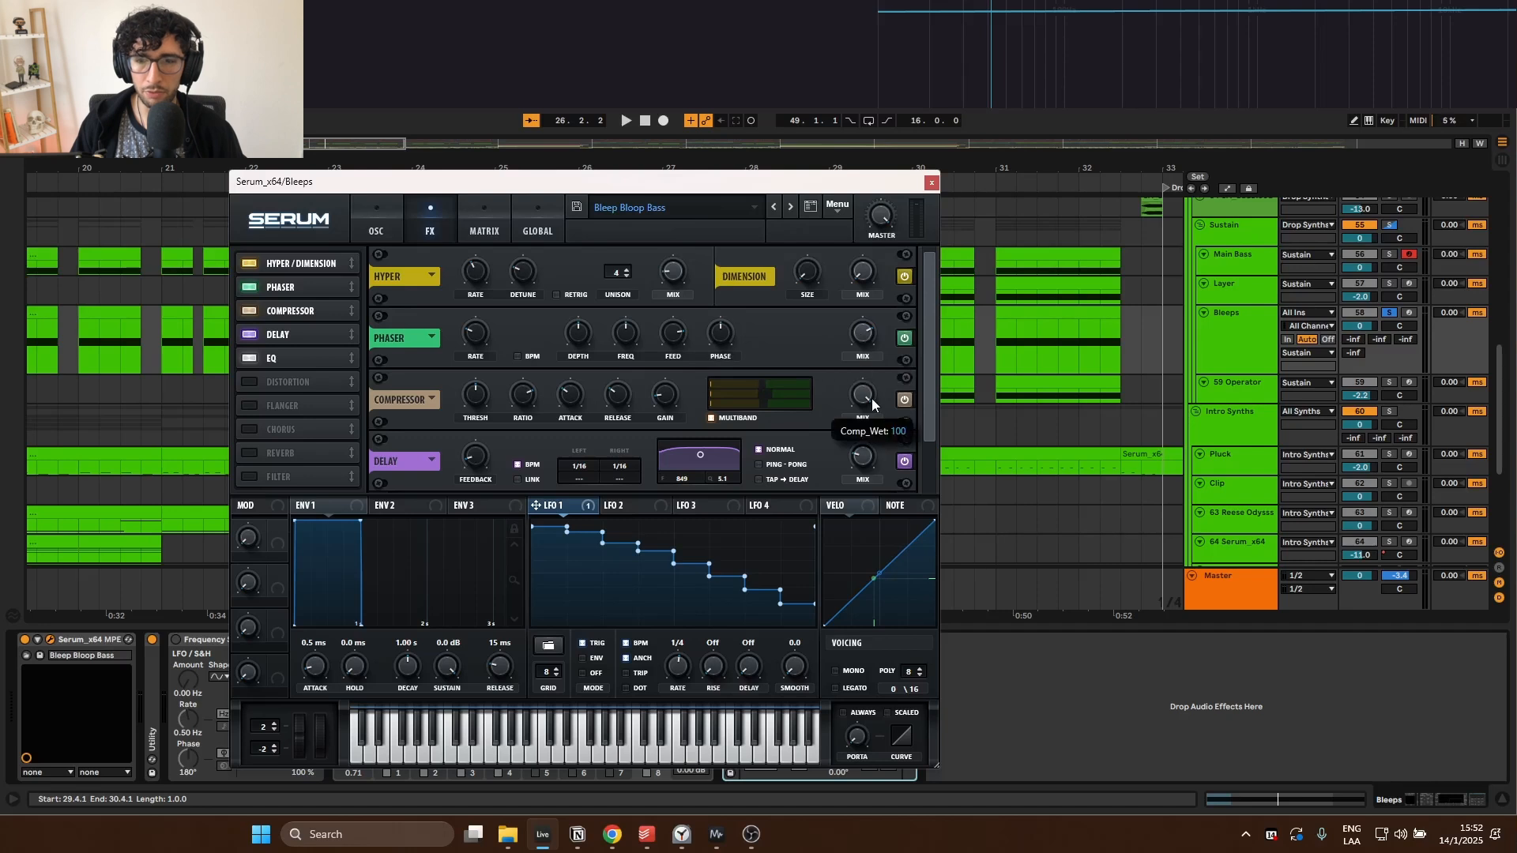
mouse_move(676, 401)
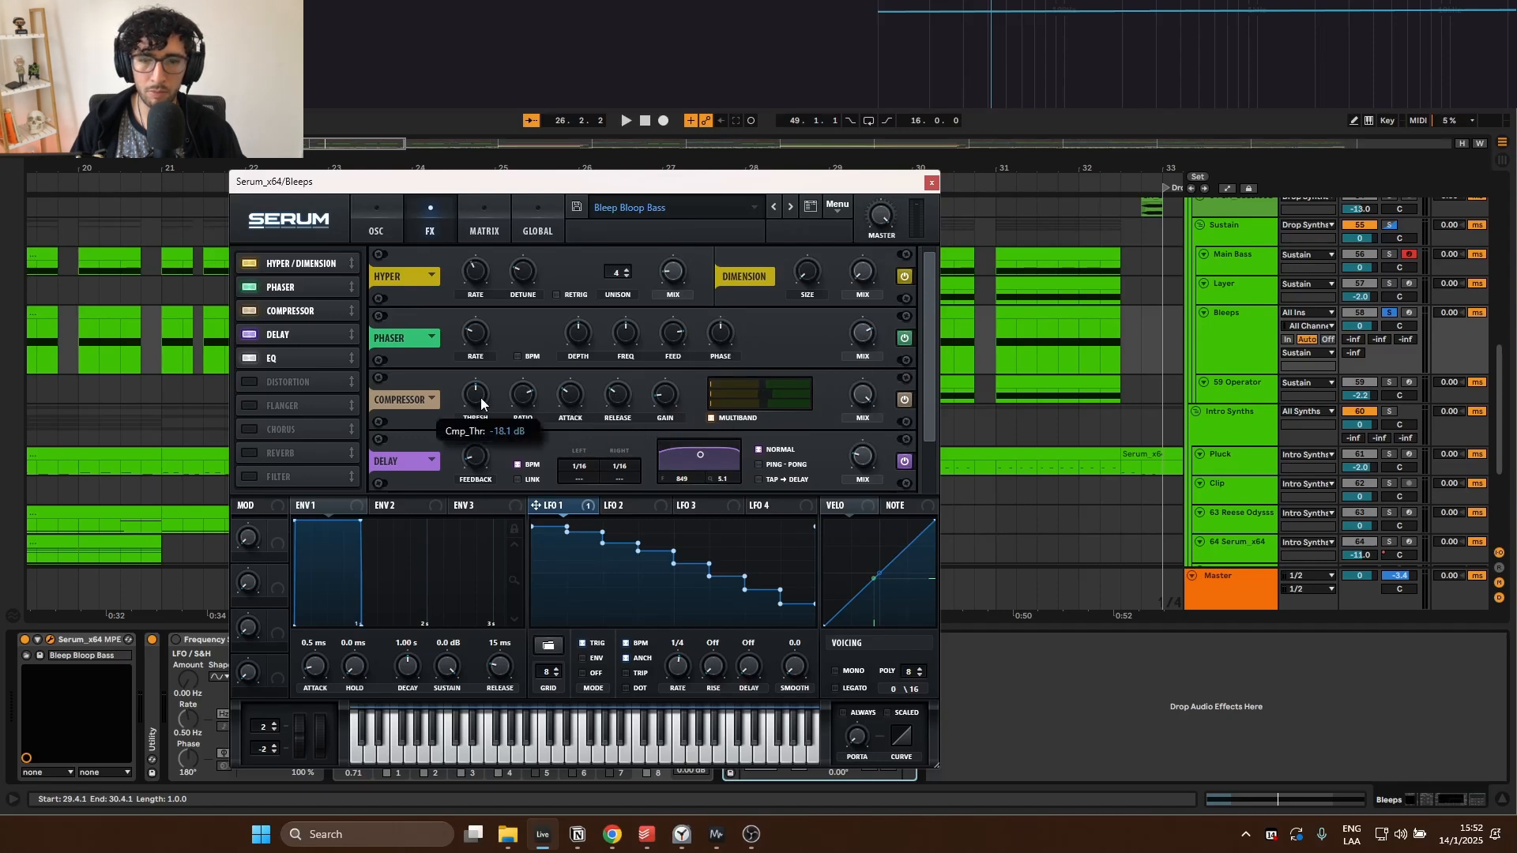
scroll(577, 466, down, 2)
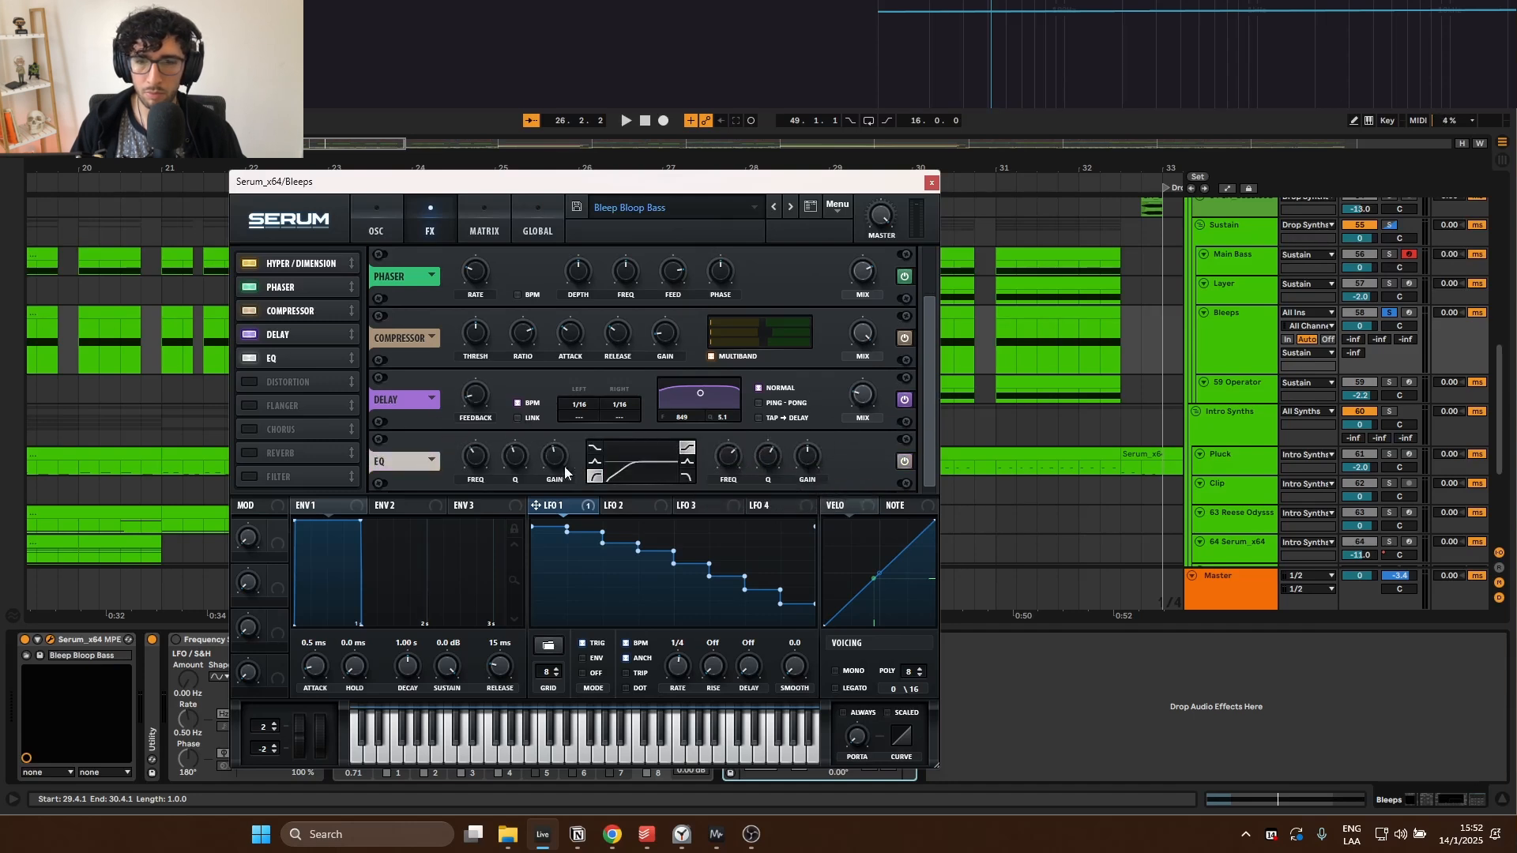
scroll(928, 366, up, 1)
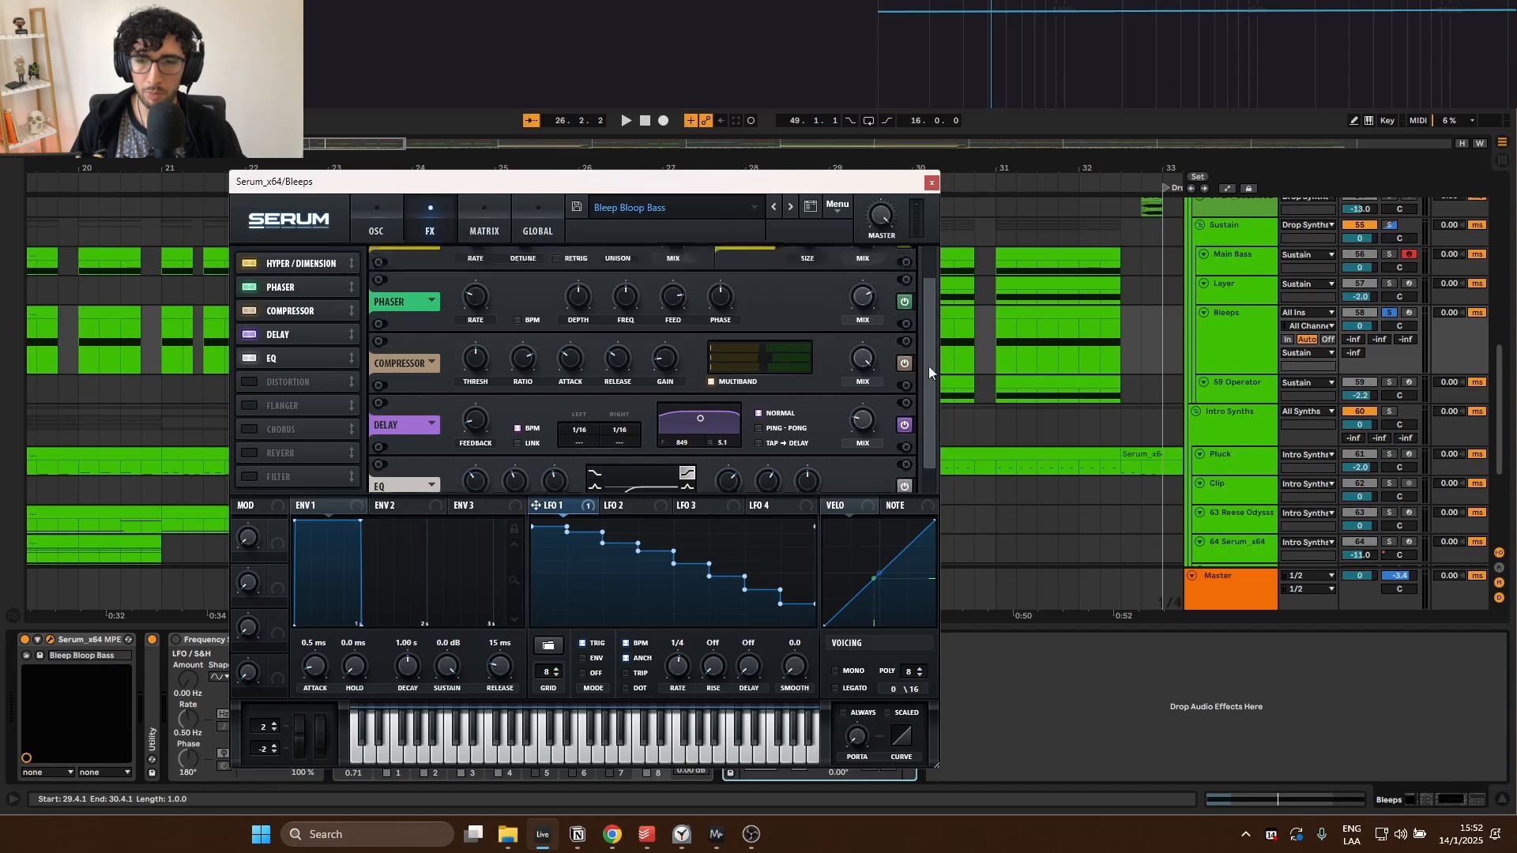
scroll(928, 366, up, 2)
Step: Turn off the EQ, Delay, Compressor, Phaser and Hyper/Dimension effects in Serum and play the dry Bleeps clip
click(261, 358)
click(268, 334)
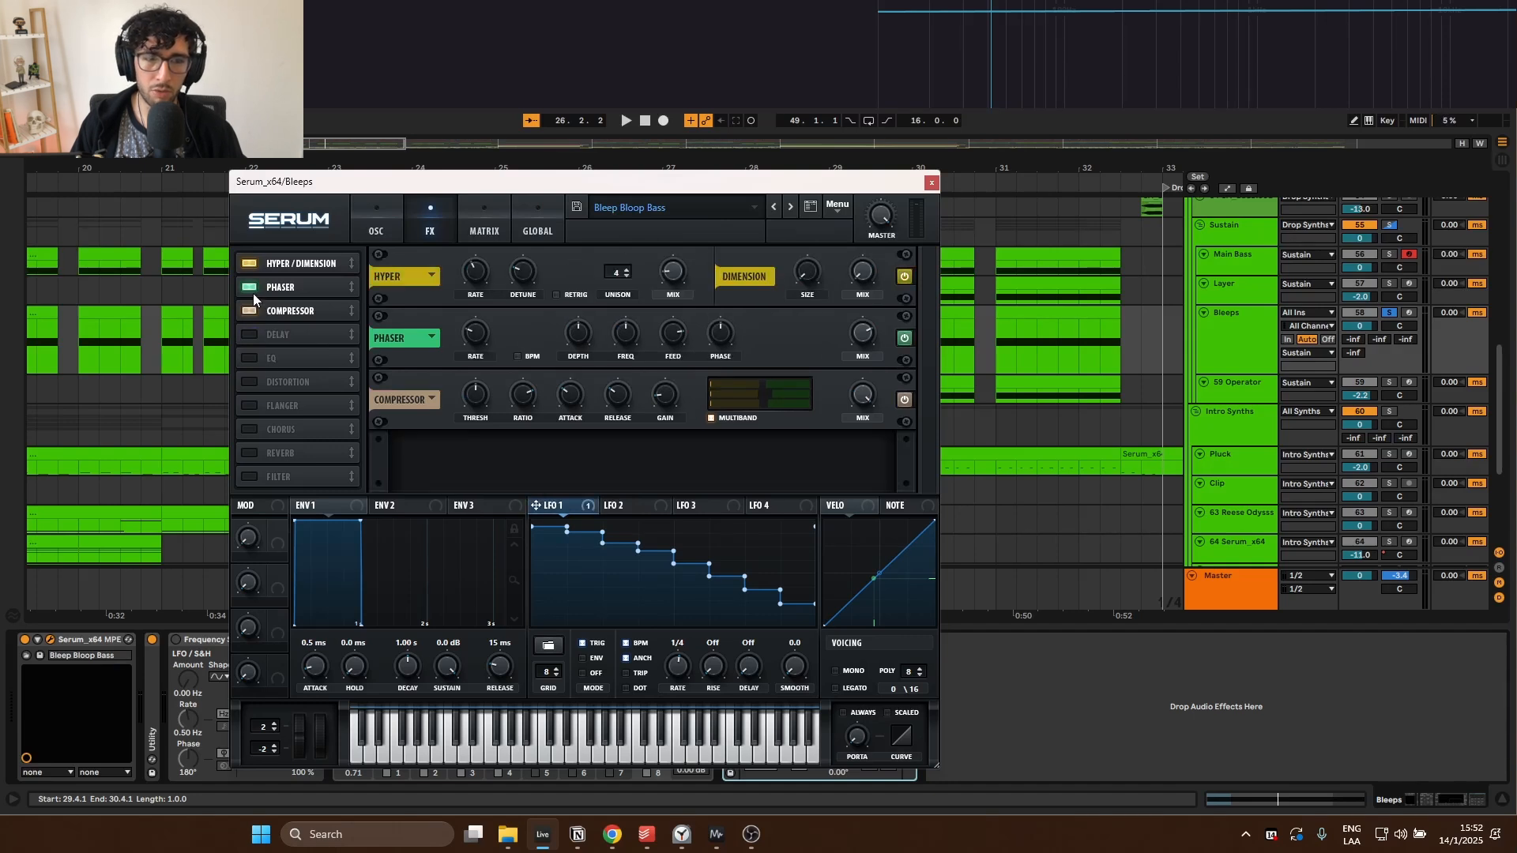
click(250, 311)
click(250, 287)
click(250, 263)
key(space)
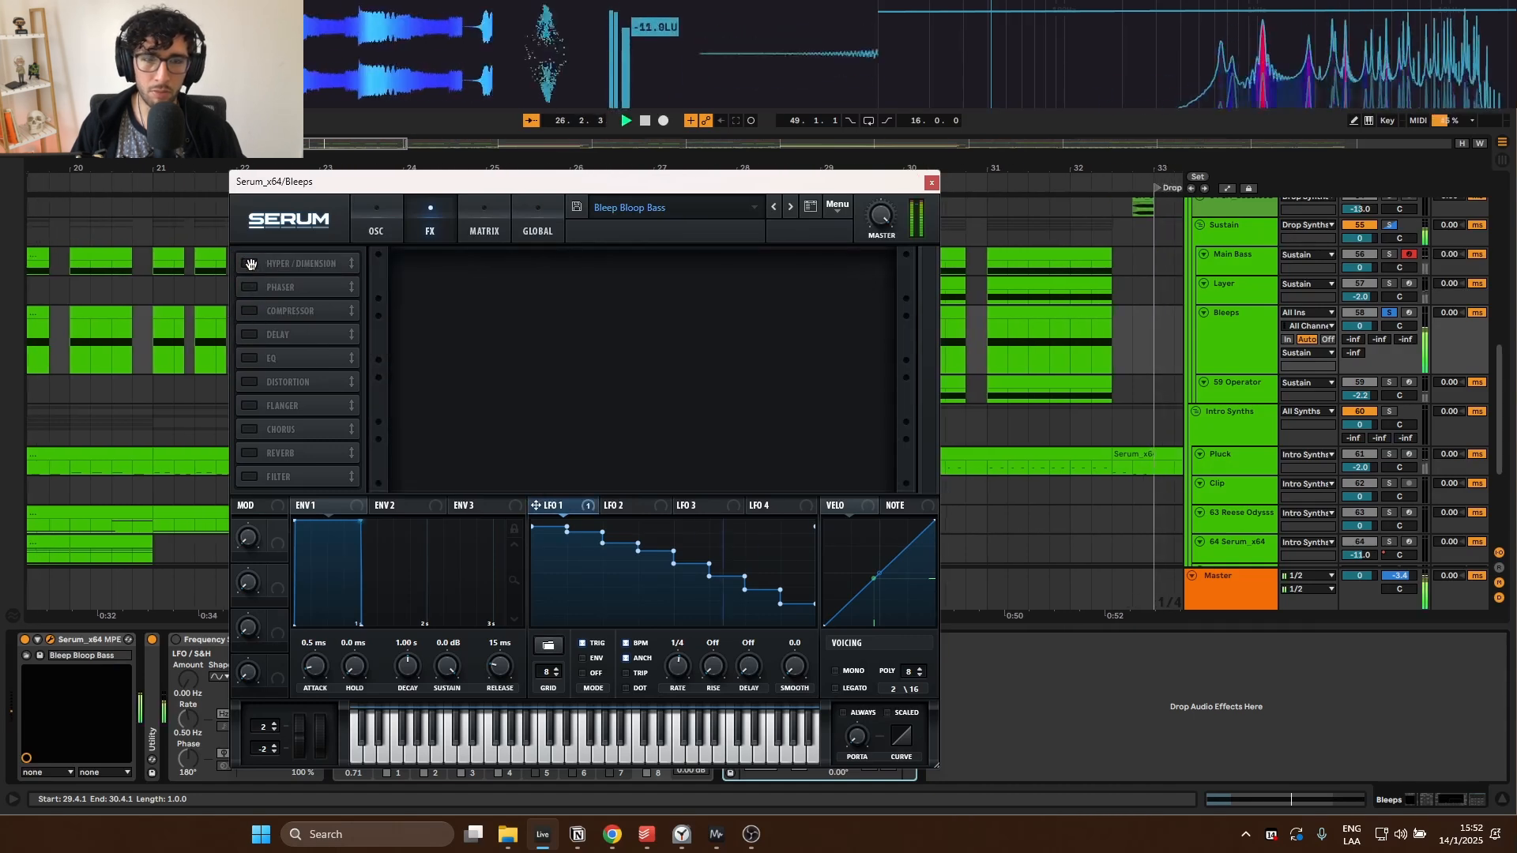
Step: Turn Serum's Hyper/Dimension, Phaser, Compressor, Delay and EQ back on and show the EQ settings
click(250, 263)
click(249, 287)
click(250, 311)
click(250, 334)
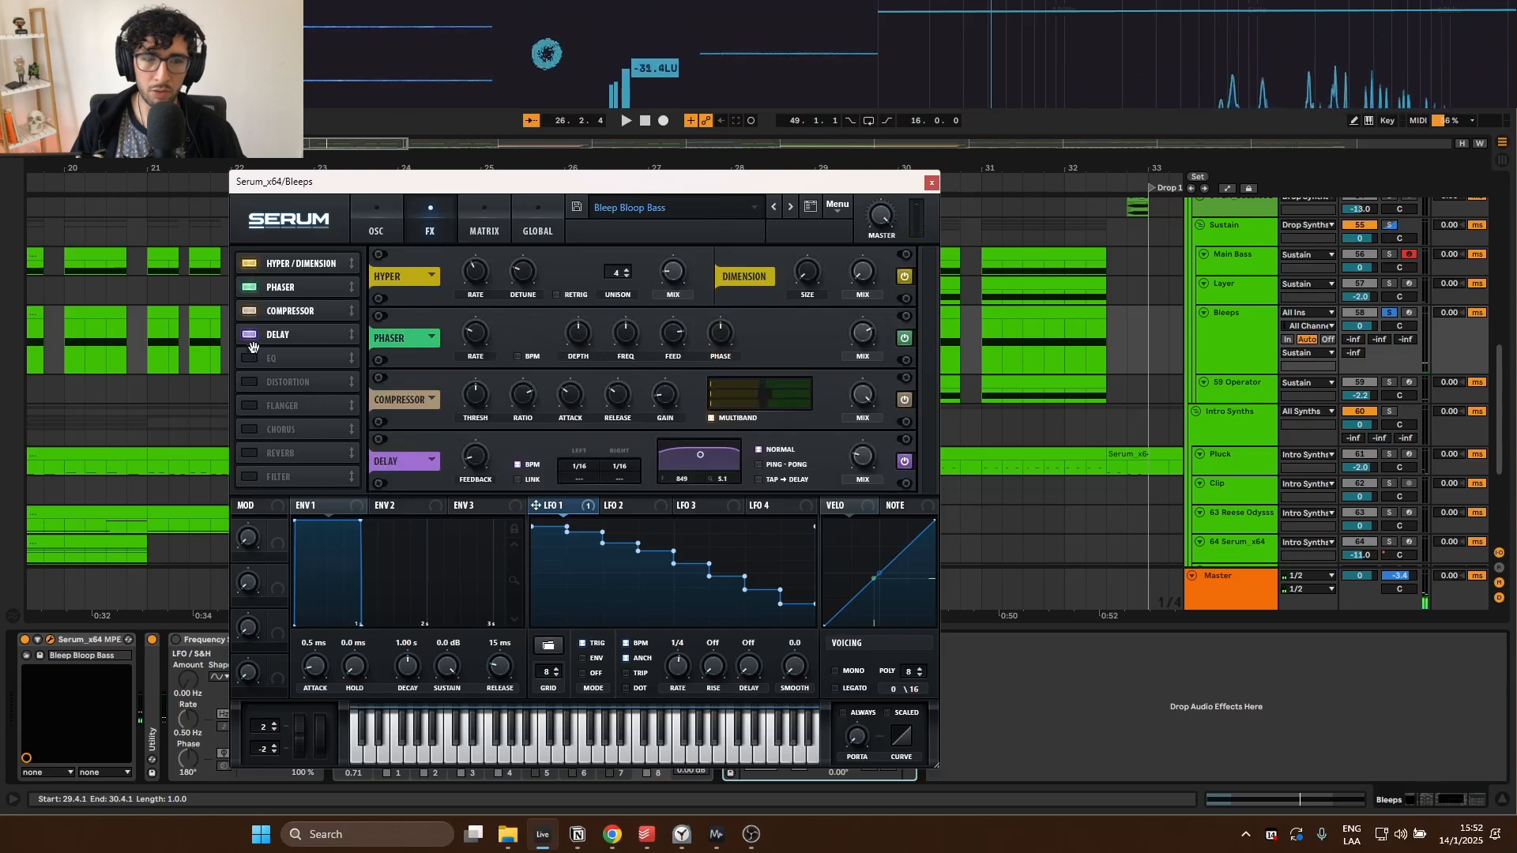
click(250, 358)
scroll(928, 474, down, 2)
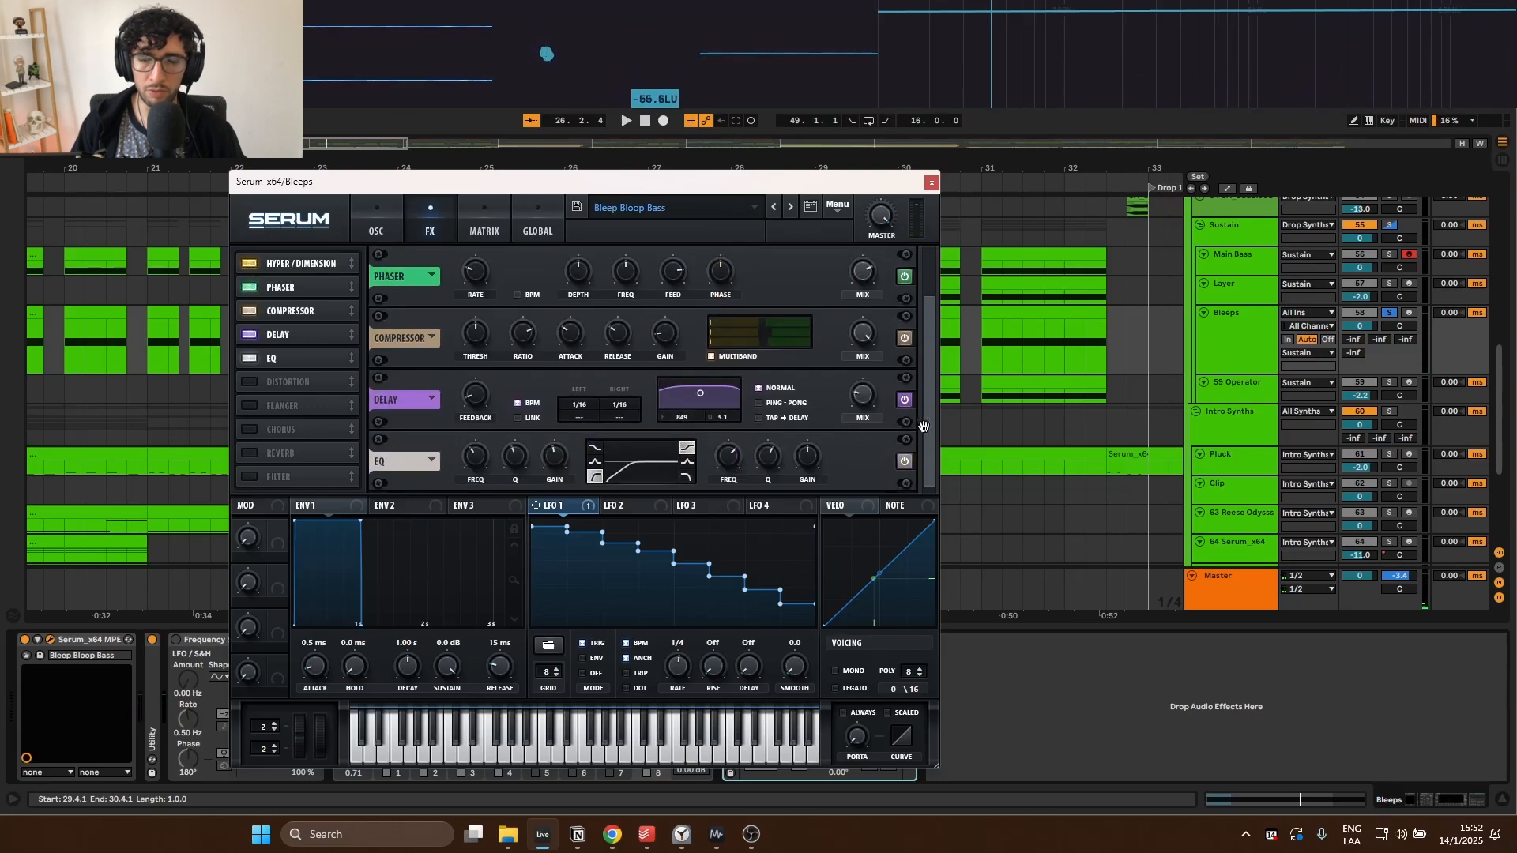
Step: Play the Bleeps clip with all of Serum's effects on and close the Serum window
scroll(696, 366, up, 2)
scroll(920, 359, down, 2)
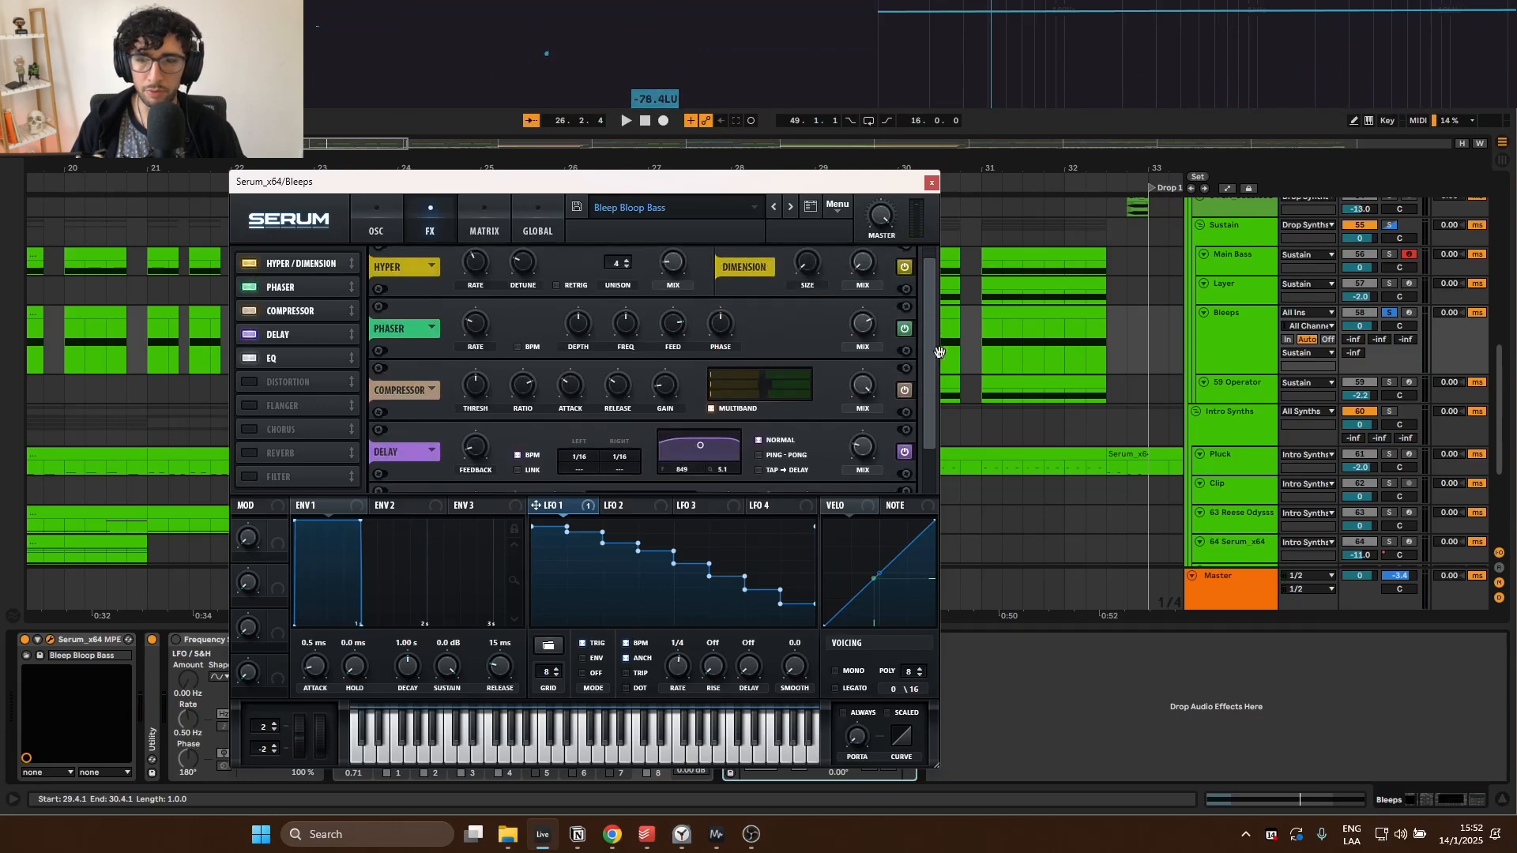
key(space)
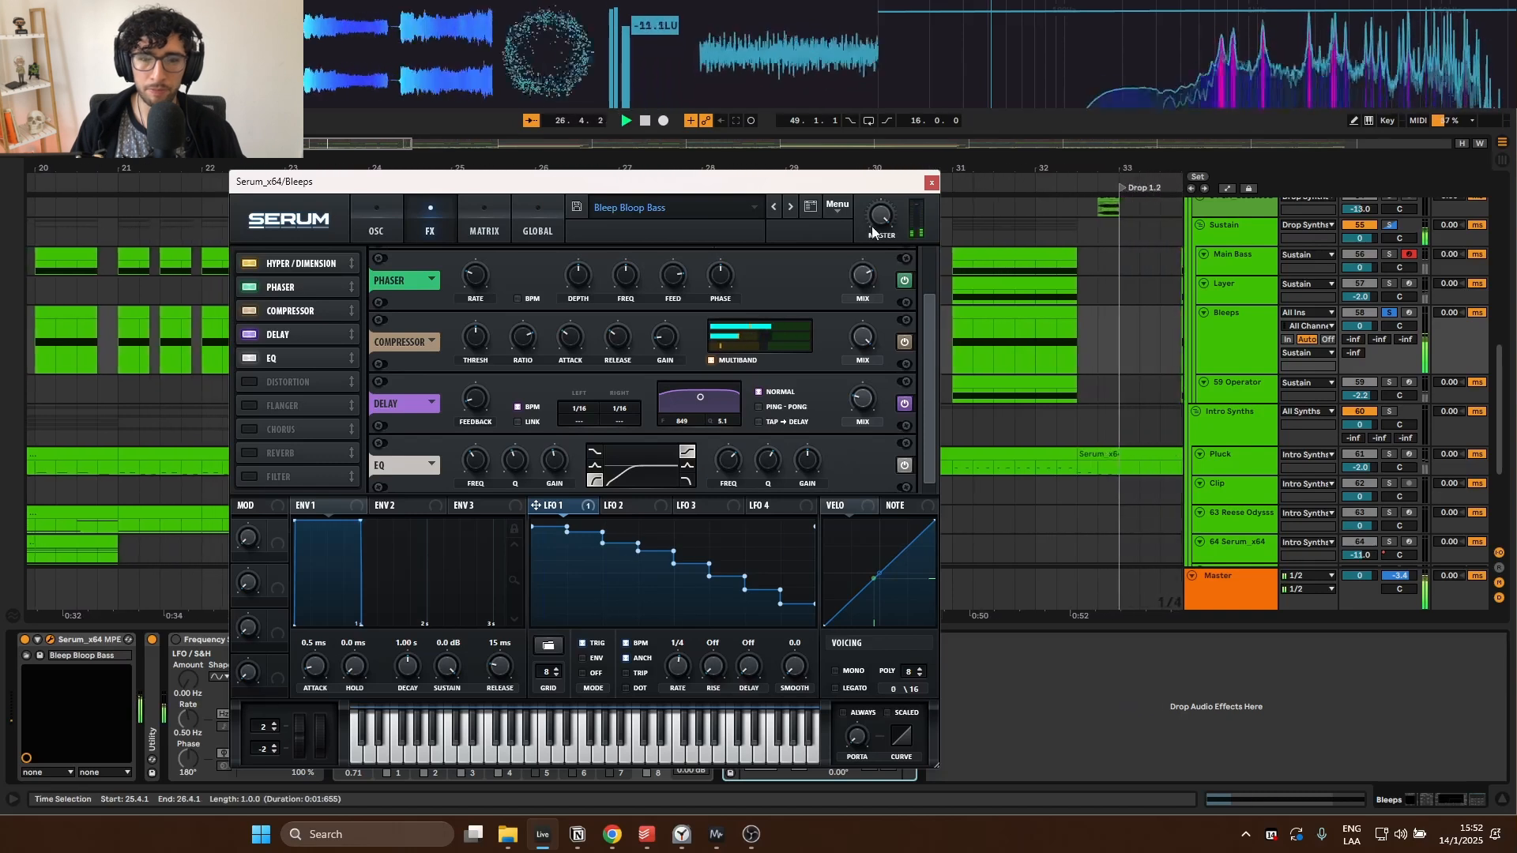
key(space)
click(931, 183)
Step: Turn on the Bleeps track's Frequency Shifter, audition the clip and show the device's Fine automation
click(193, 642)
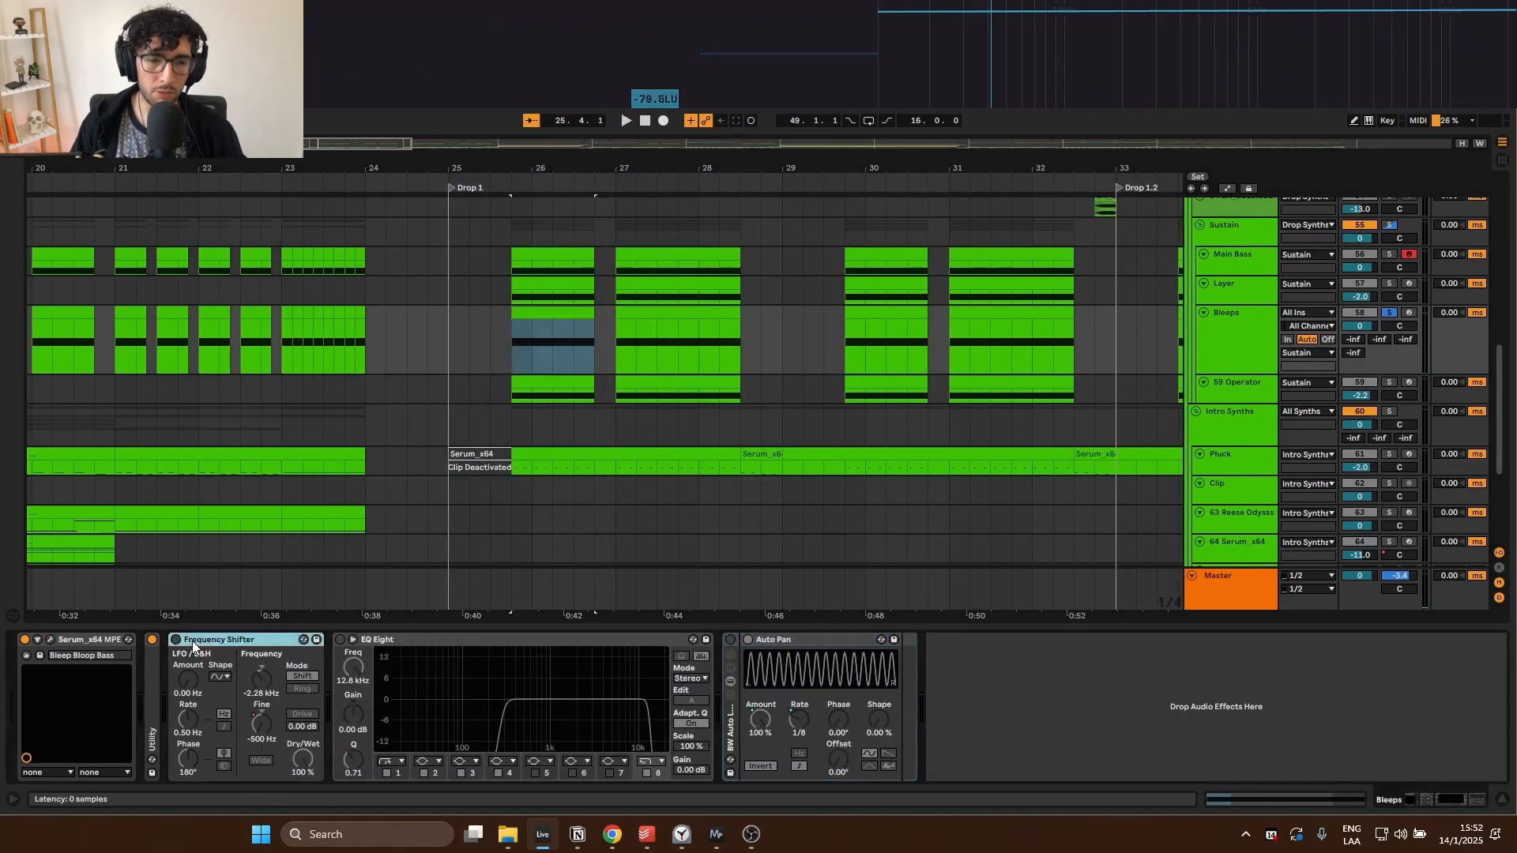
key(space)
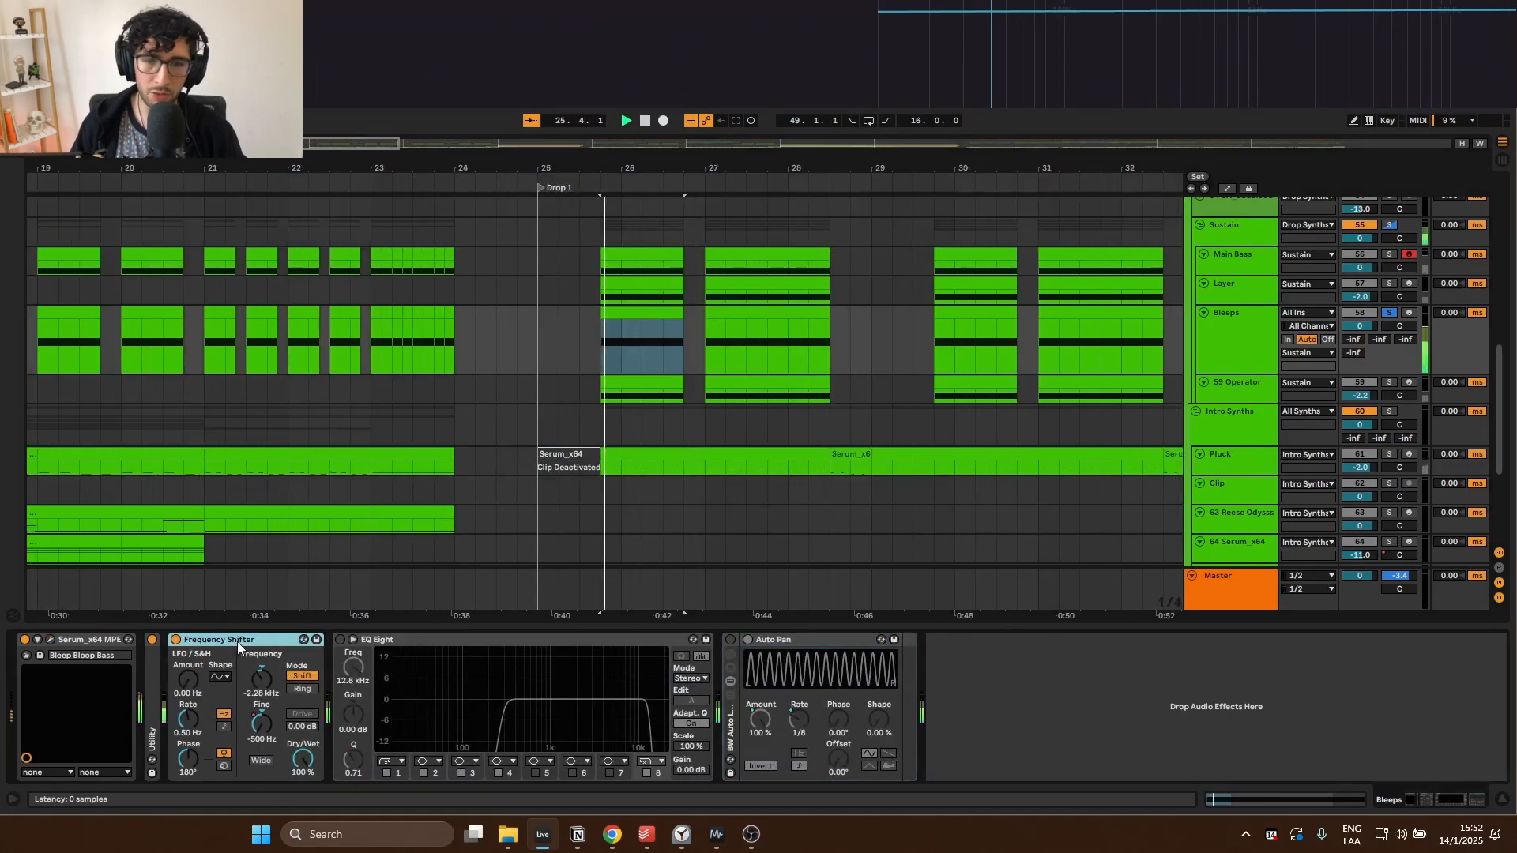
key(space)
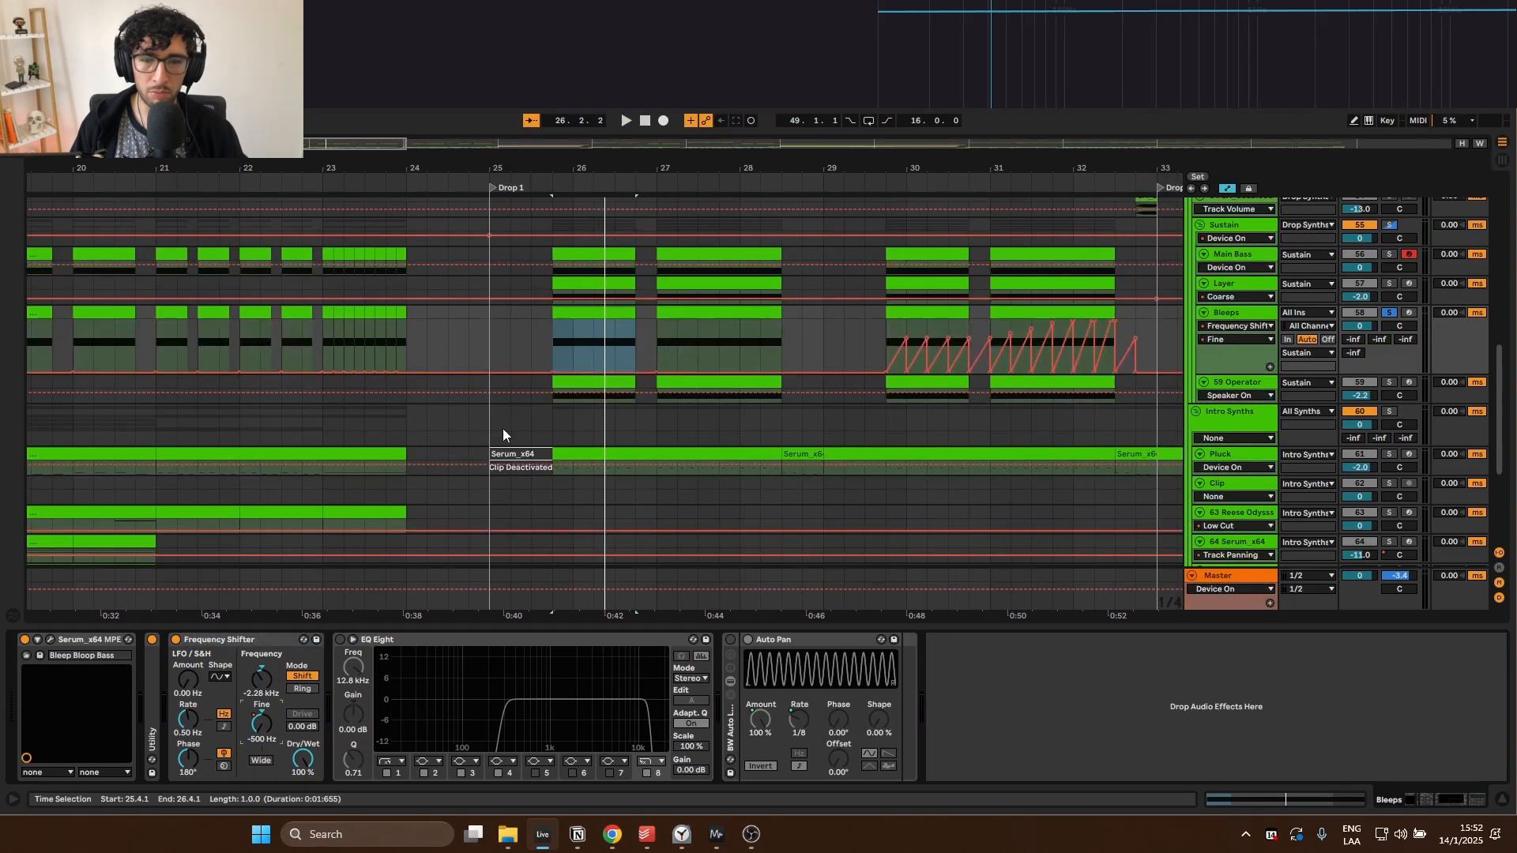
click(250, 645)
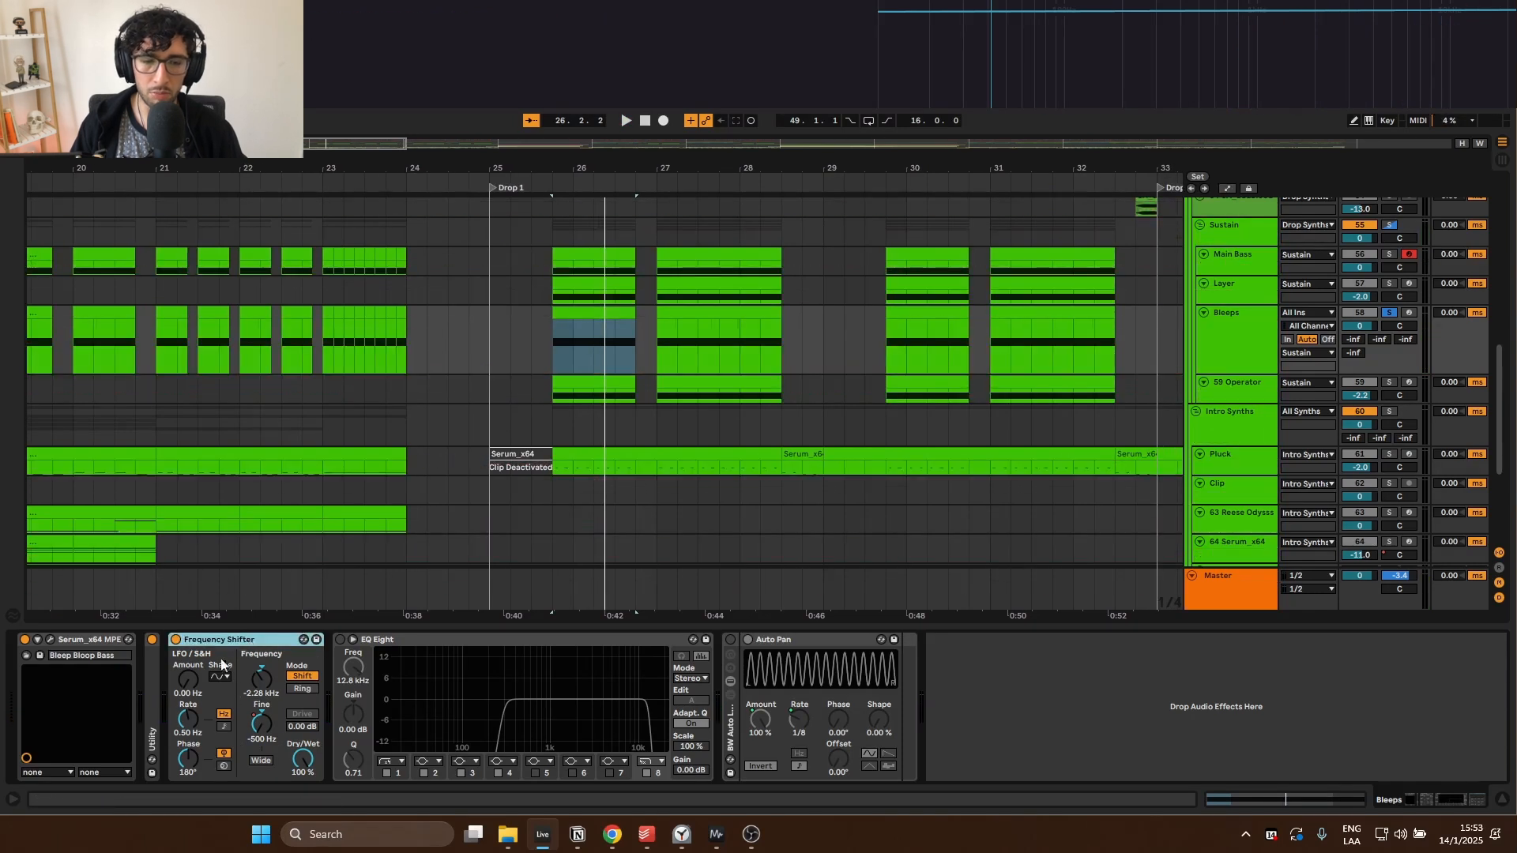
click(708, 313)
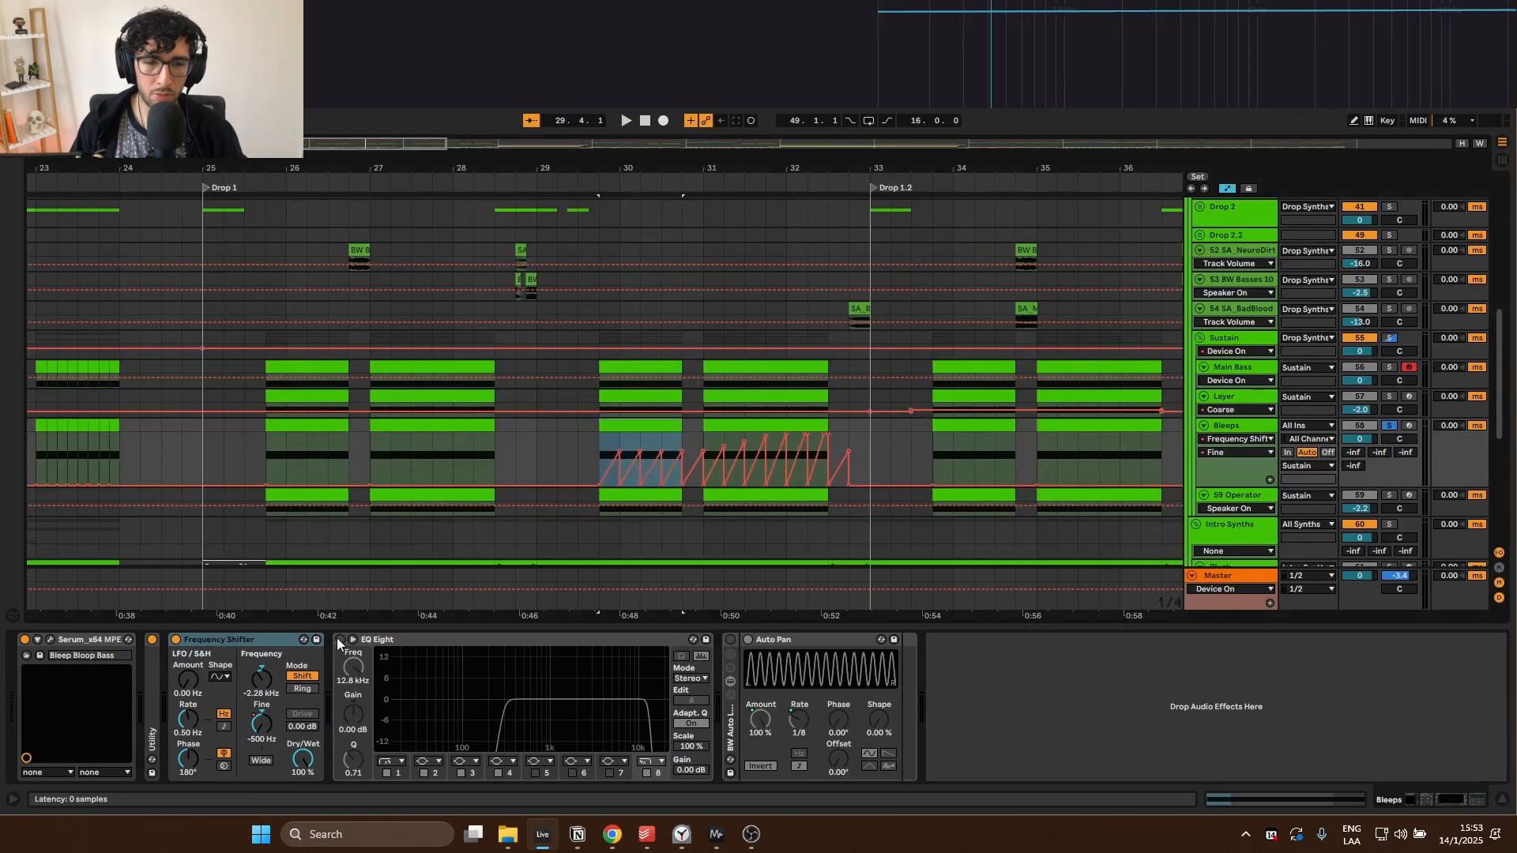
Step: Turn on EQ Eight and the BW Auto LFO rack on the Bleeps track and play its first Drop 1 clip
click(340, 640)
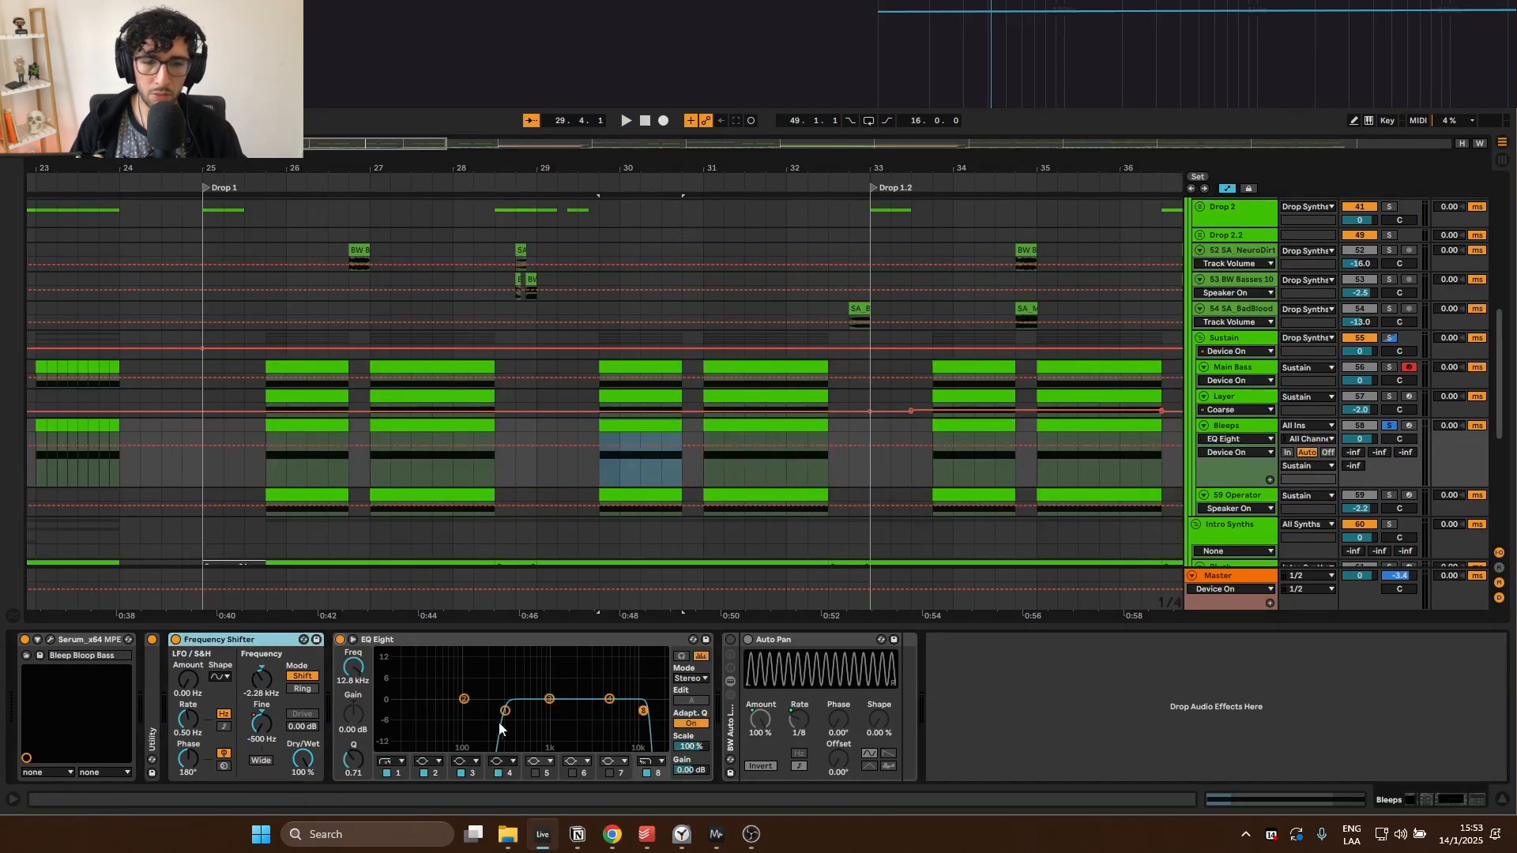
click(500, 709)
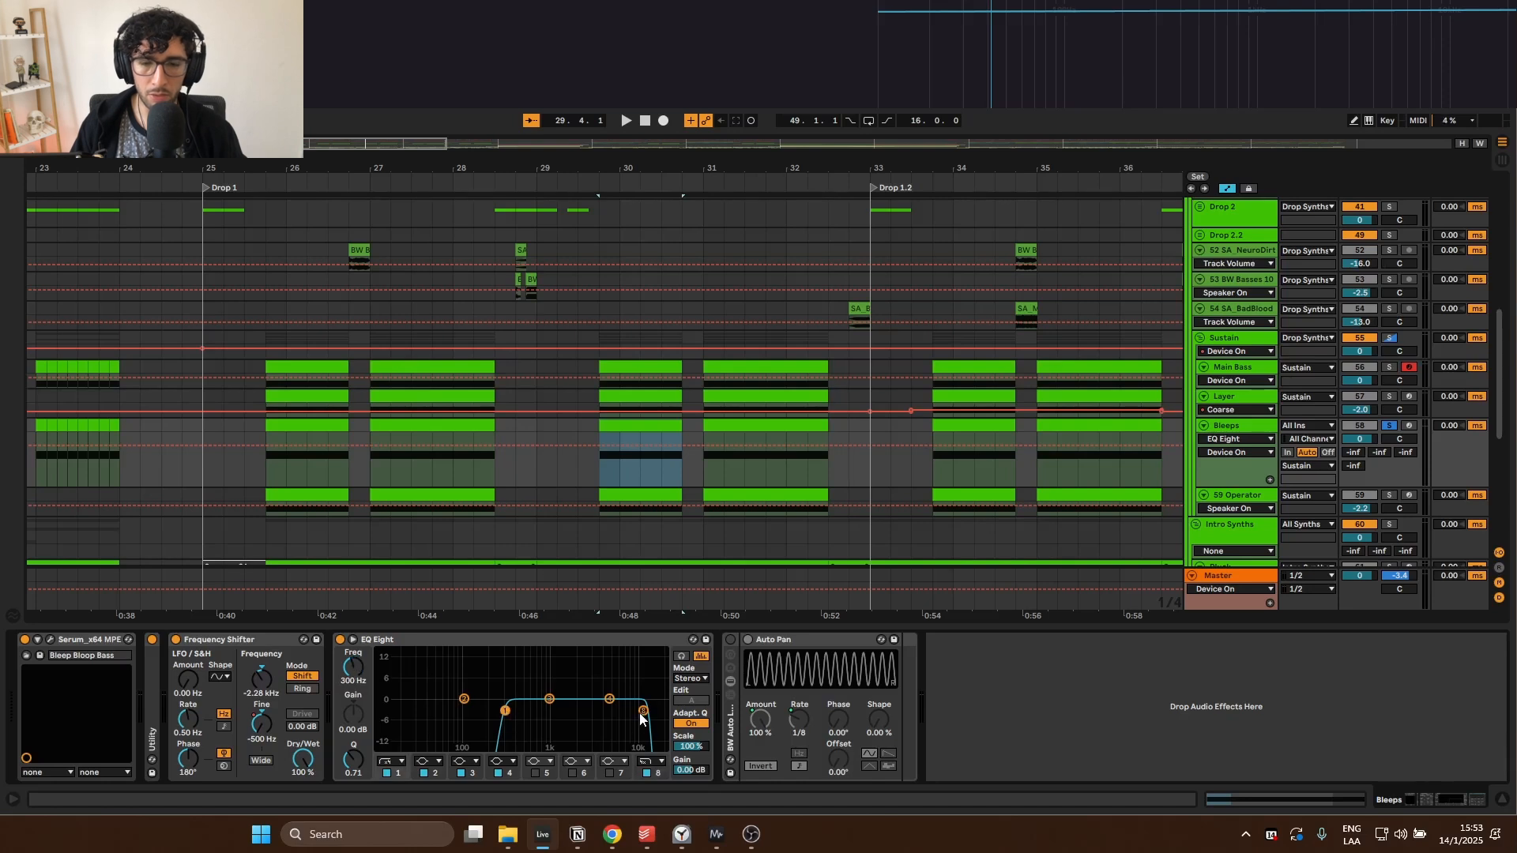
click(730, 640)
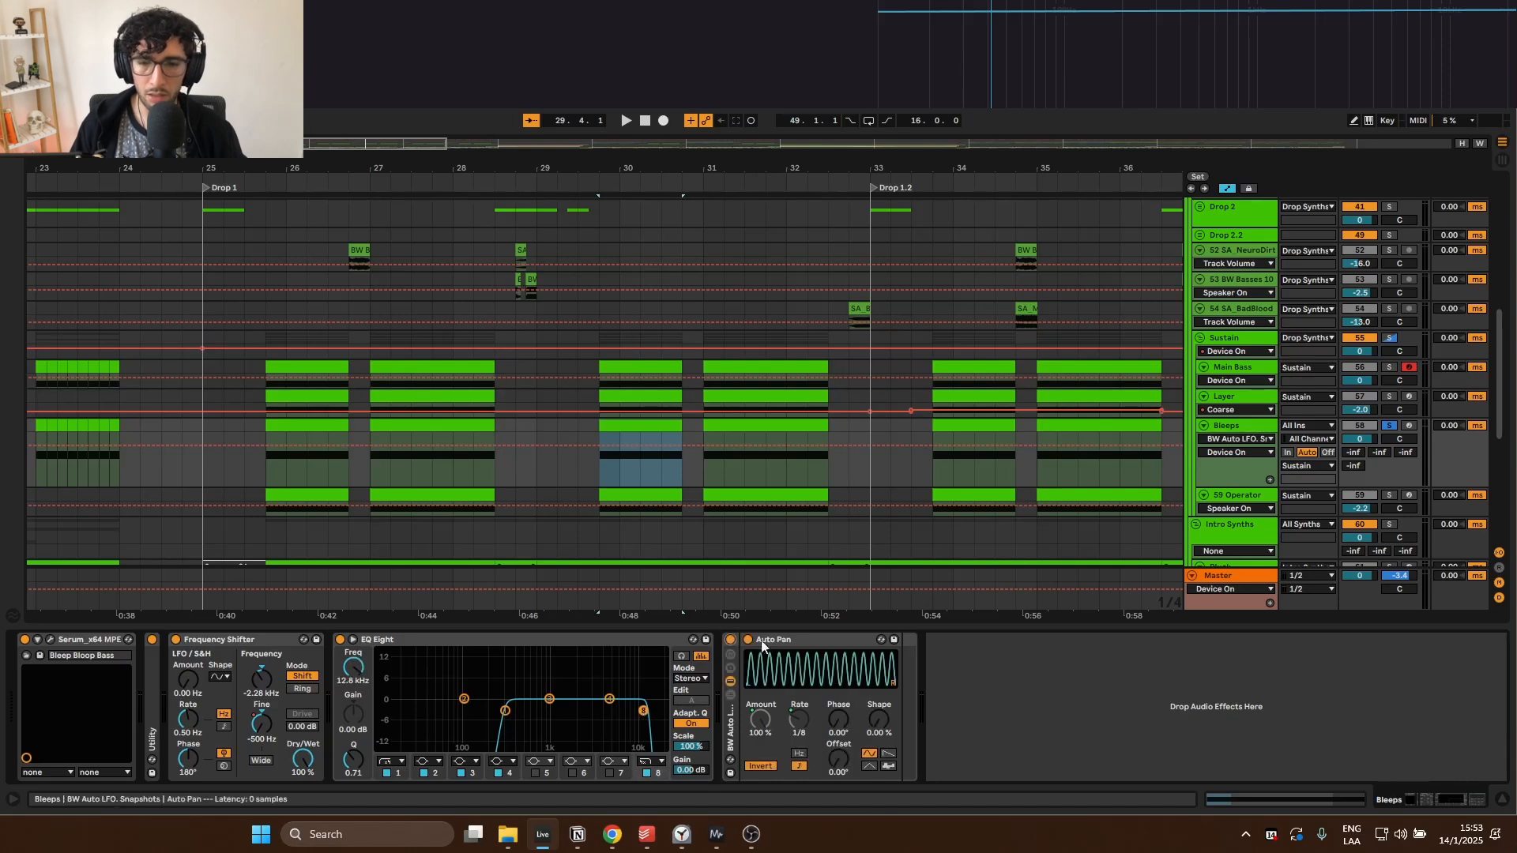
click(301, 429)
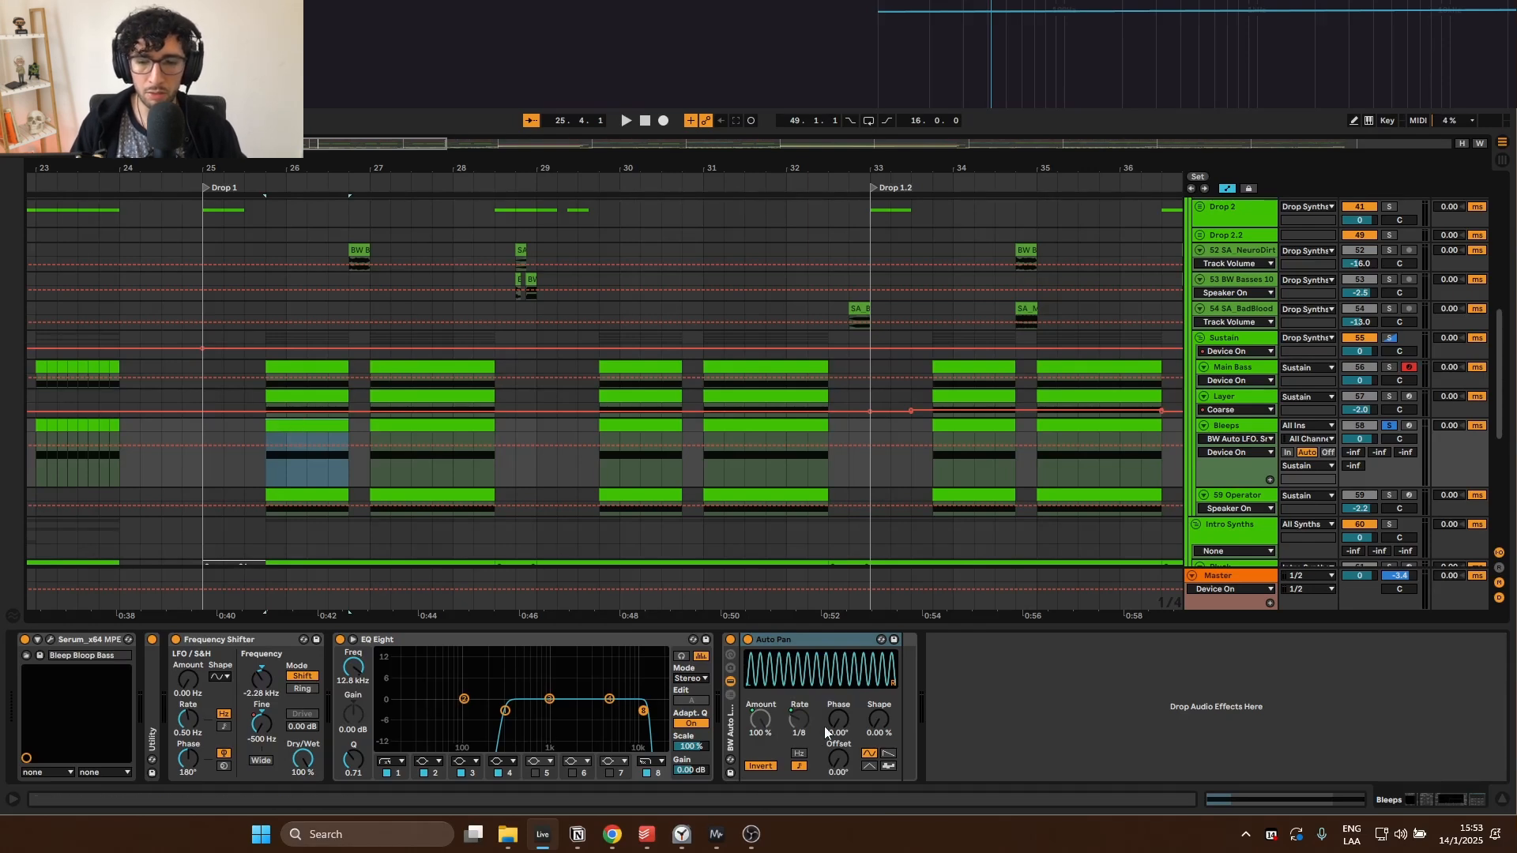
key(space)
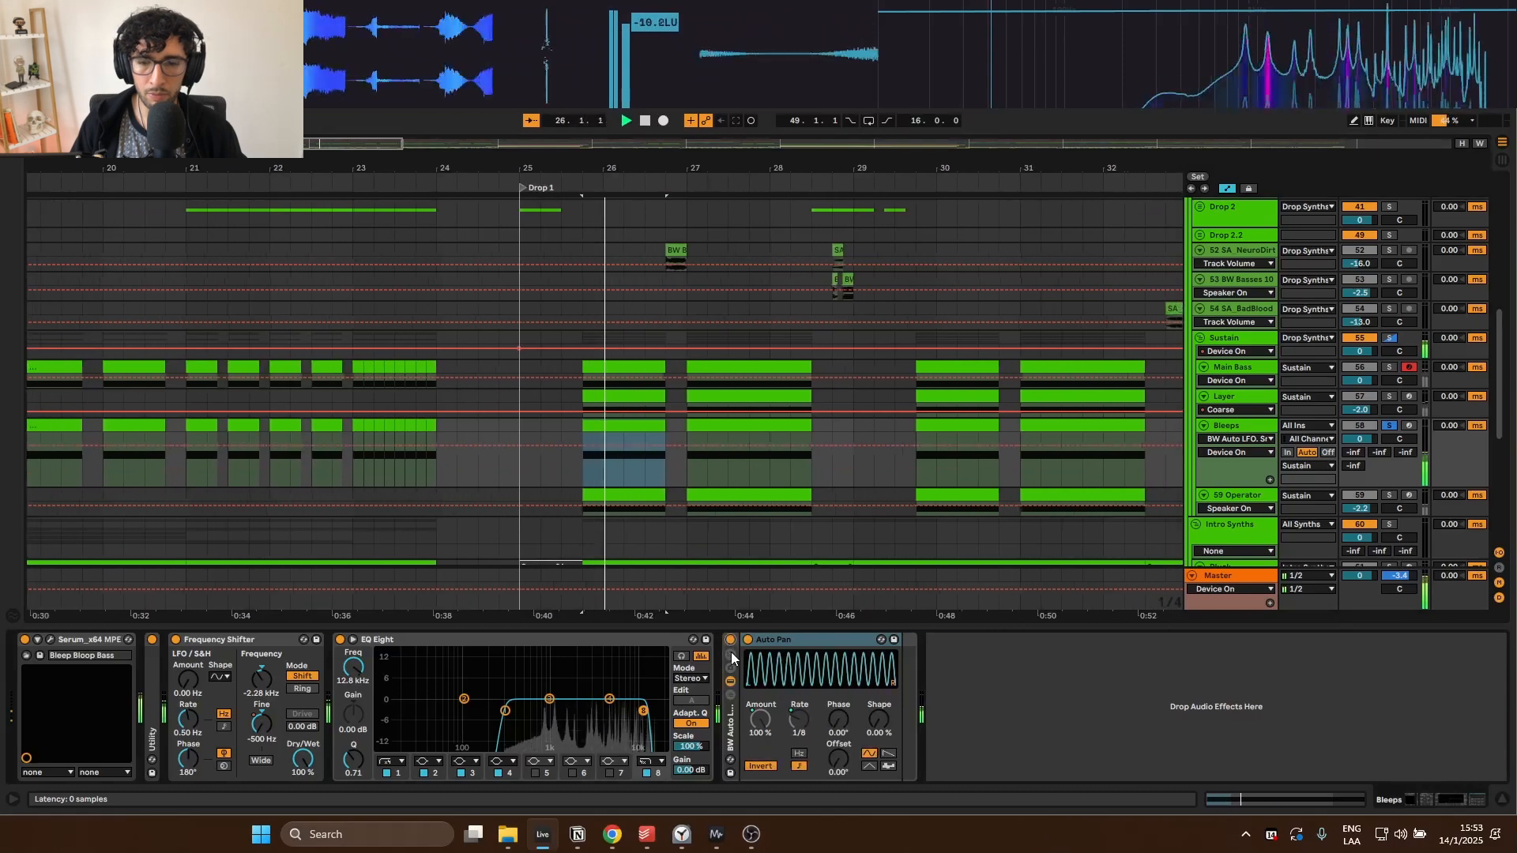
key(space)
Step: Show the Frequency Shifter's Fine automation on the Bleeps track and enlarge the track to inspect it
key(a)
click(876, 430)
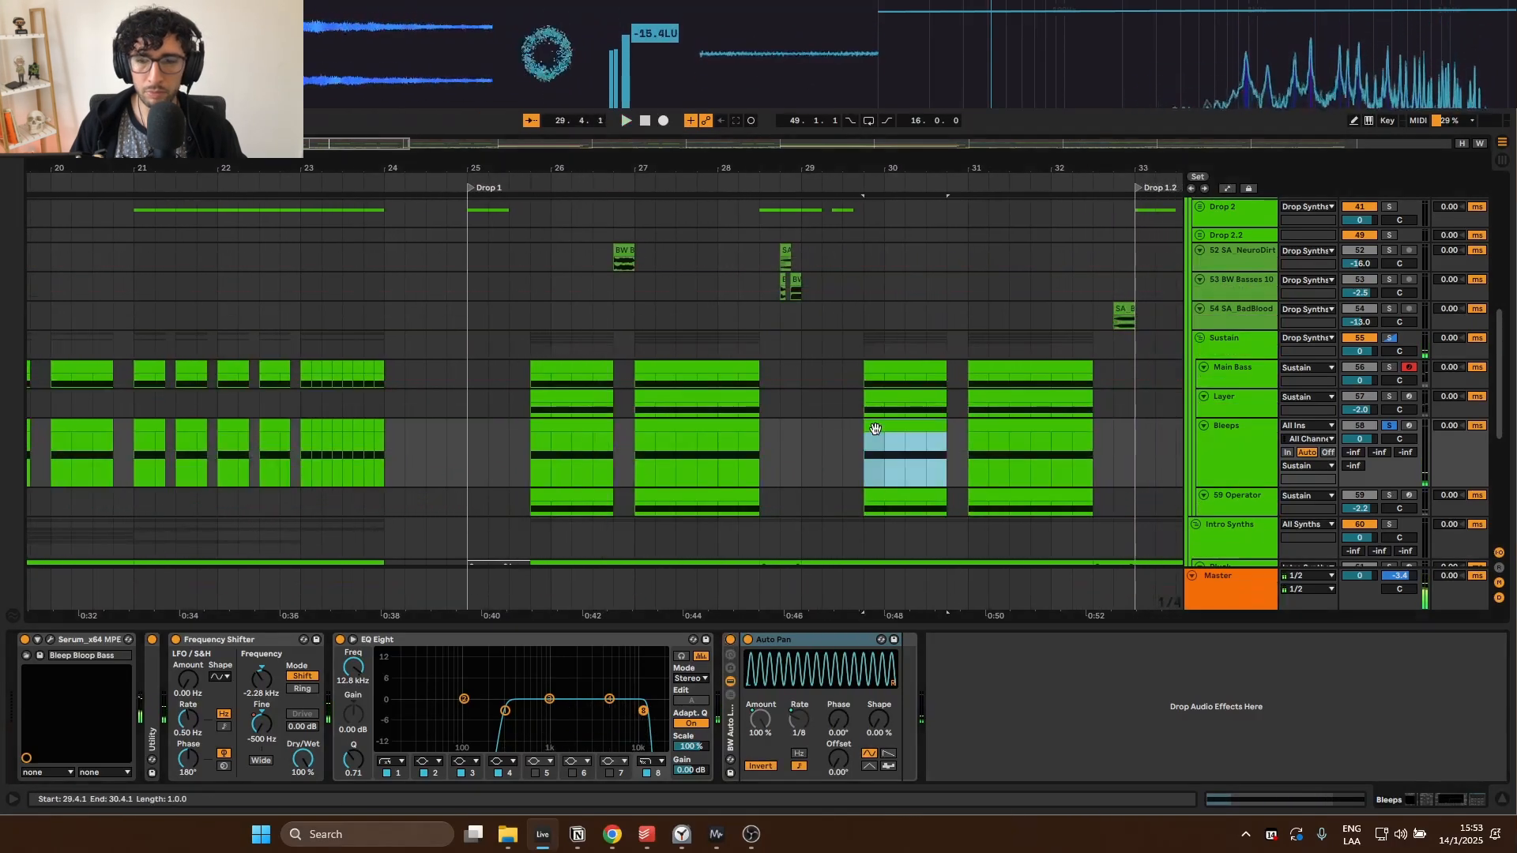
click(261, 723)
key(a)
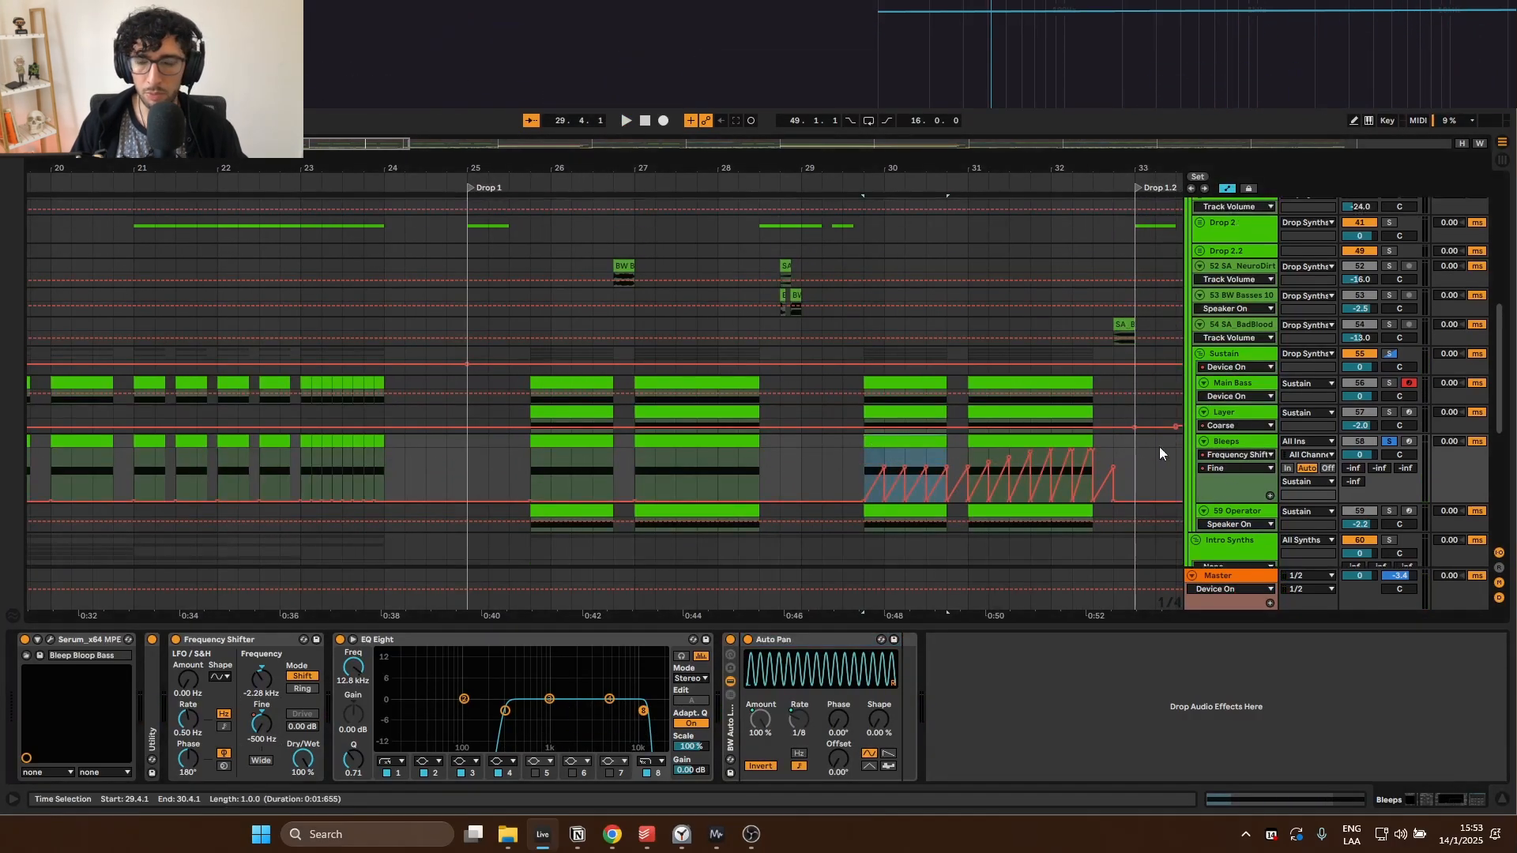
drag(1073, 427, 806, 400)
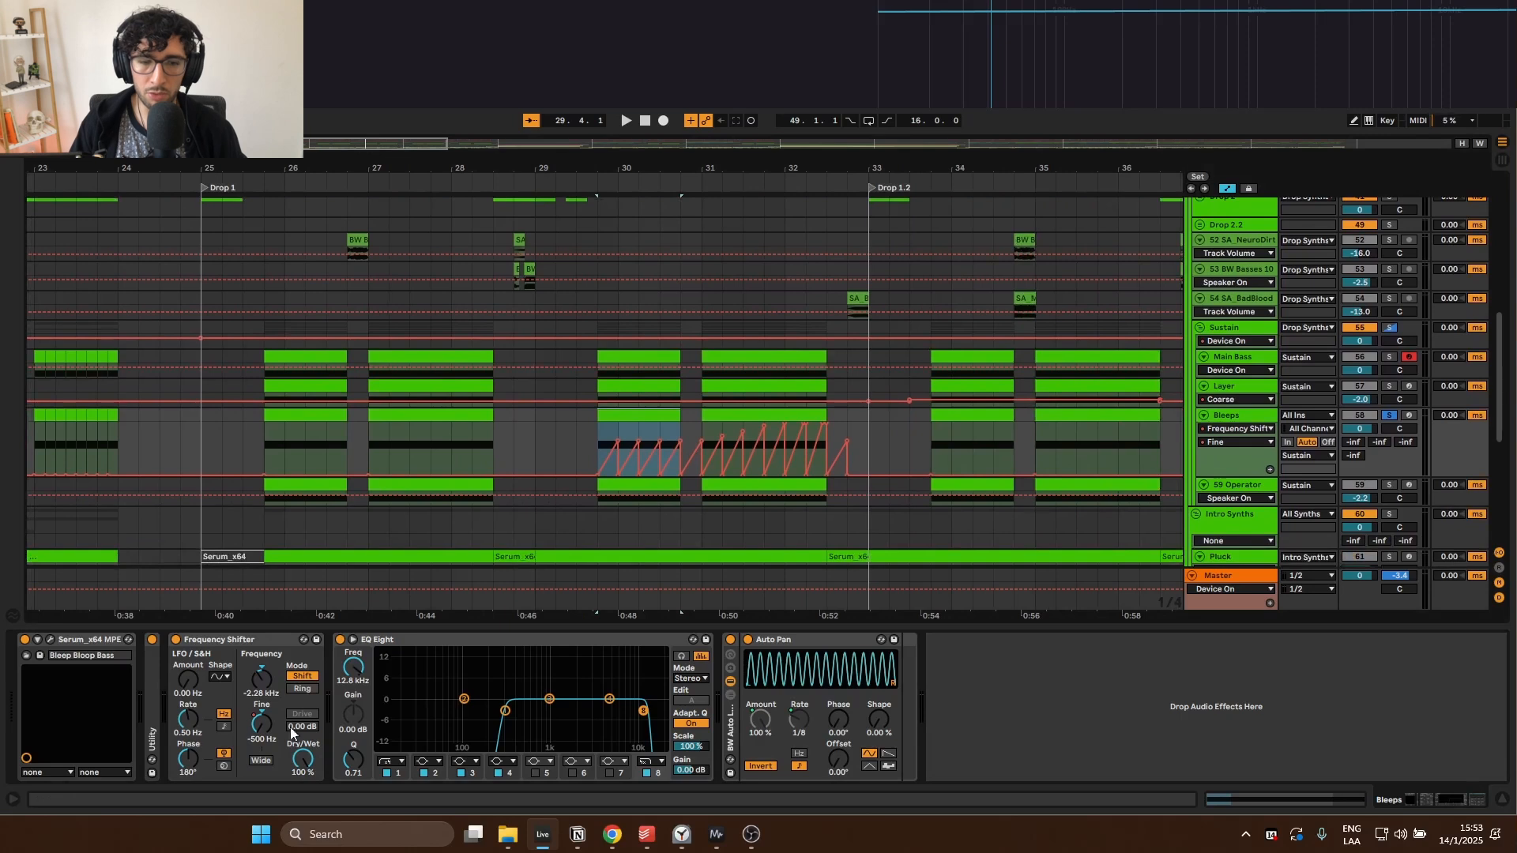
click(602, 448)
drag(1256, 475, 1255, 543)
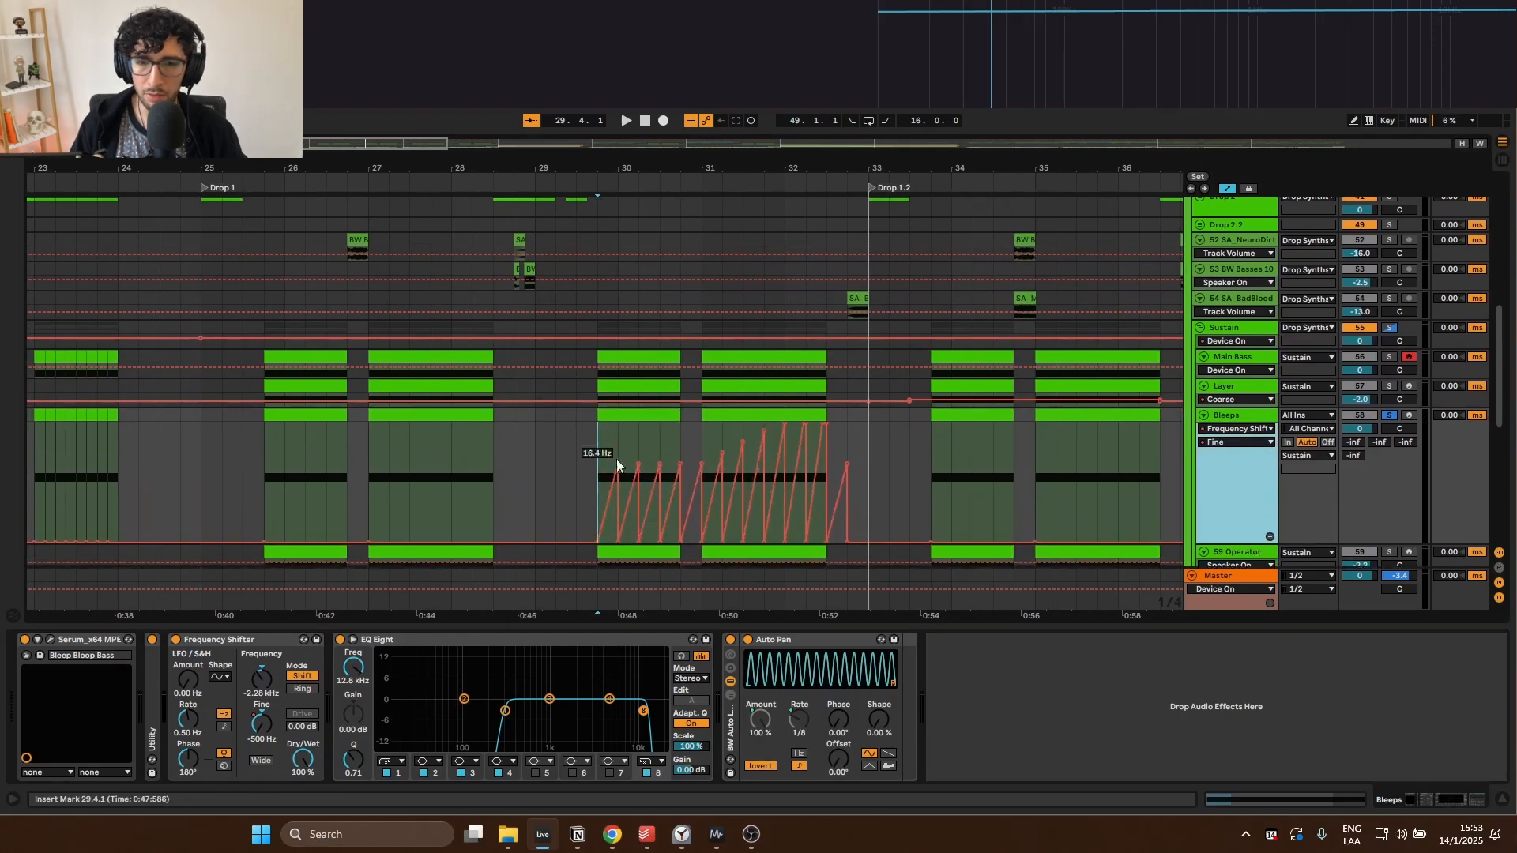
Step: Play the Bleeps clips from 29.4.1 through the Fine automation ramps and return the insert mark to Drop 1
click(613, 417)
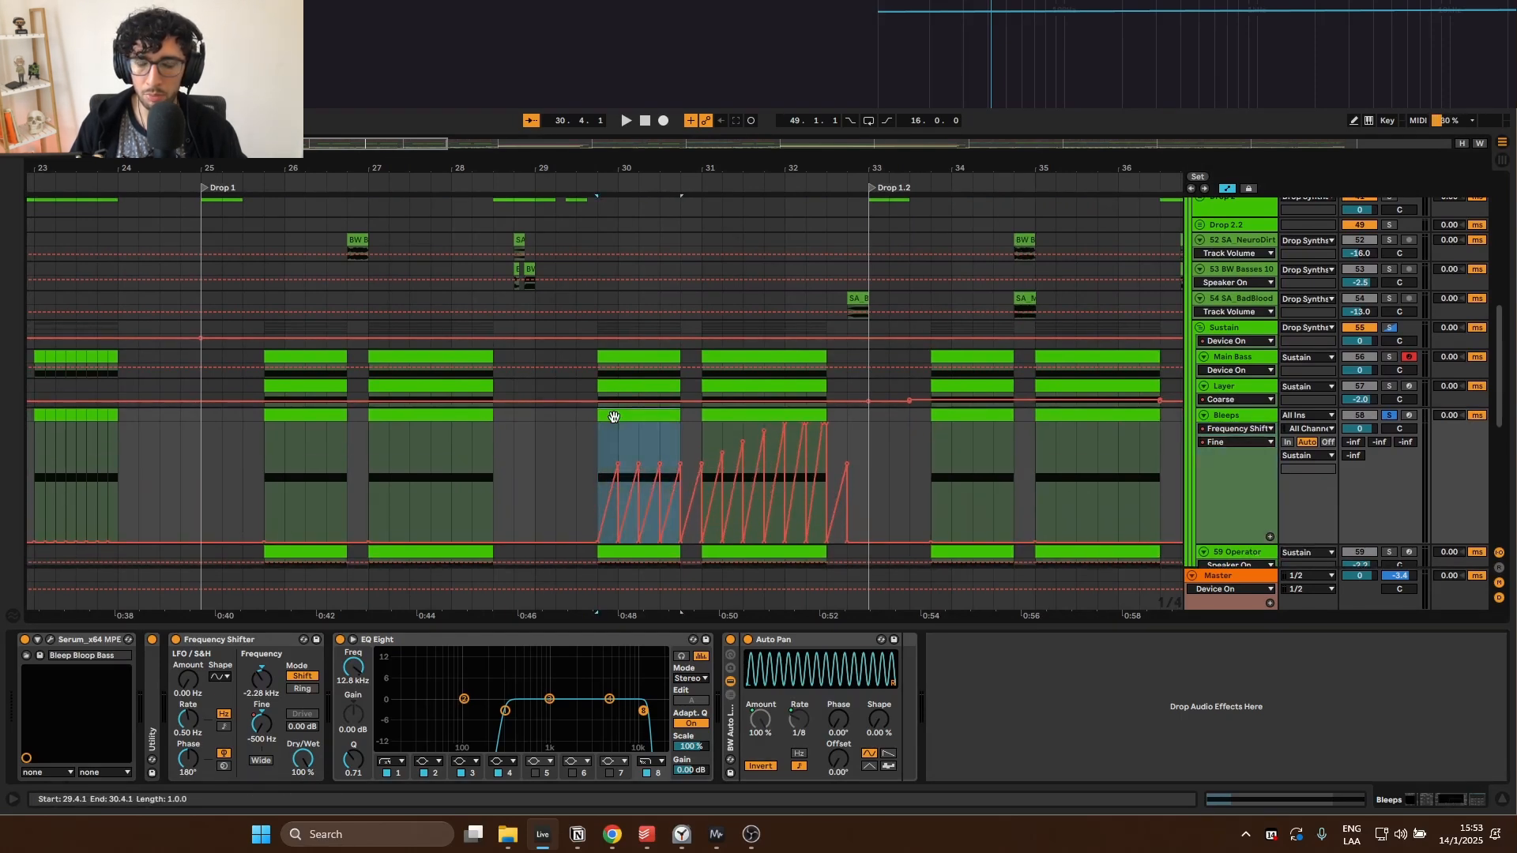
key(space)
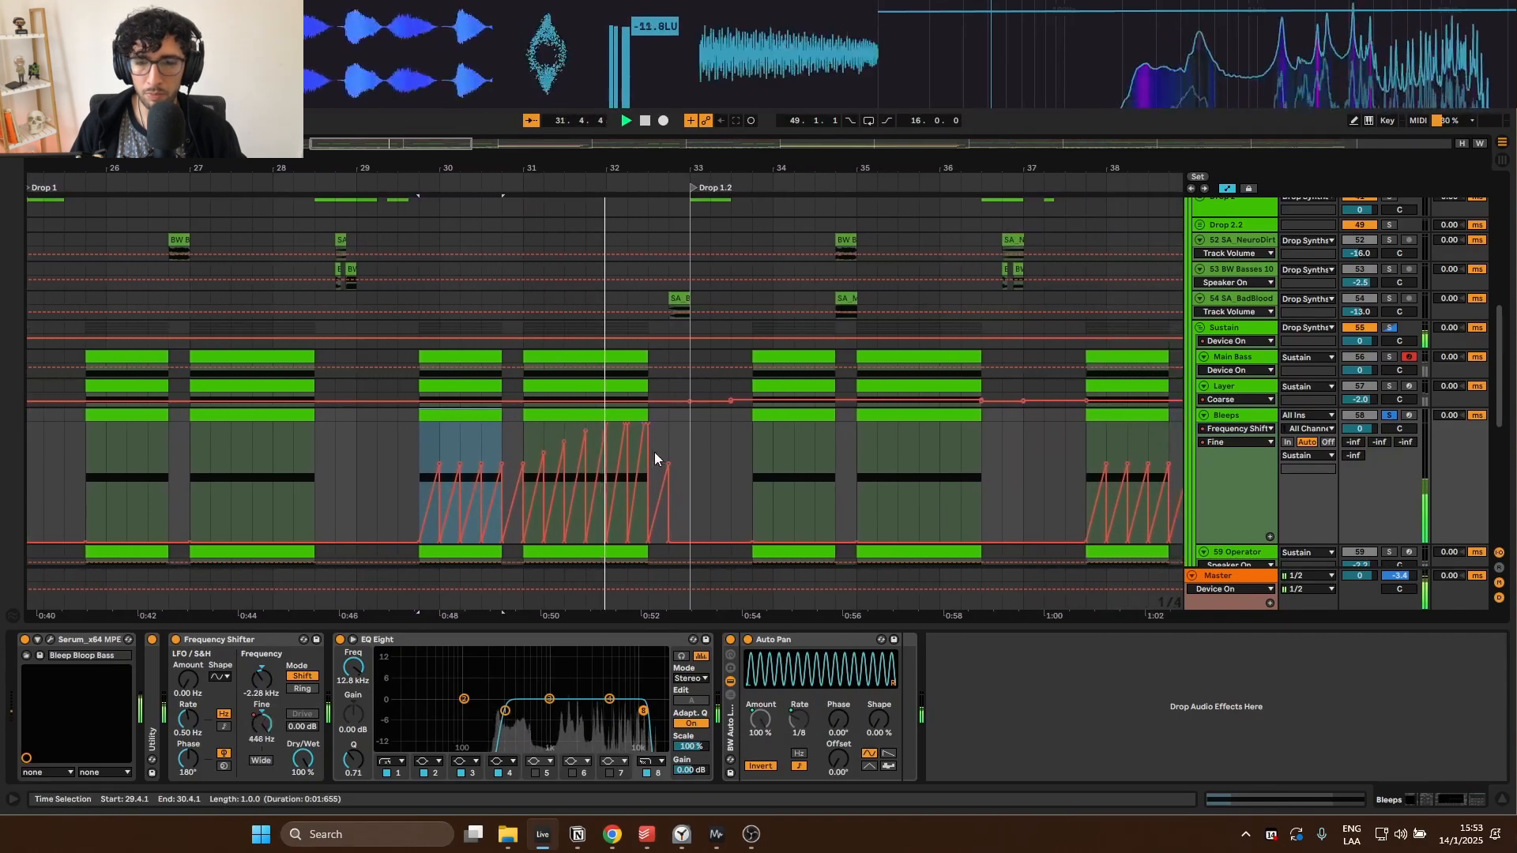
key(minus)
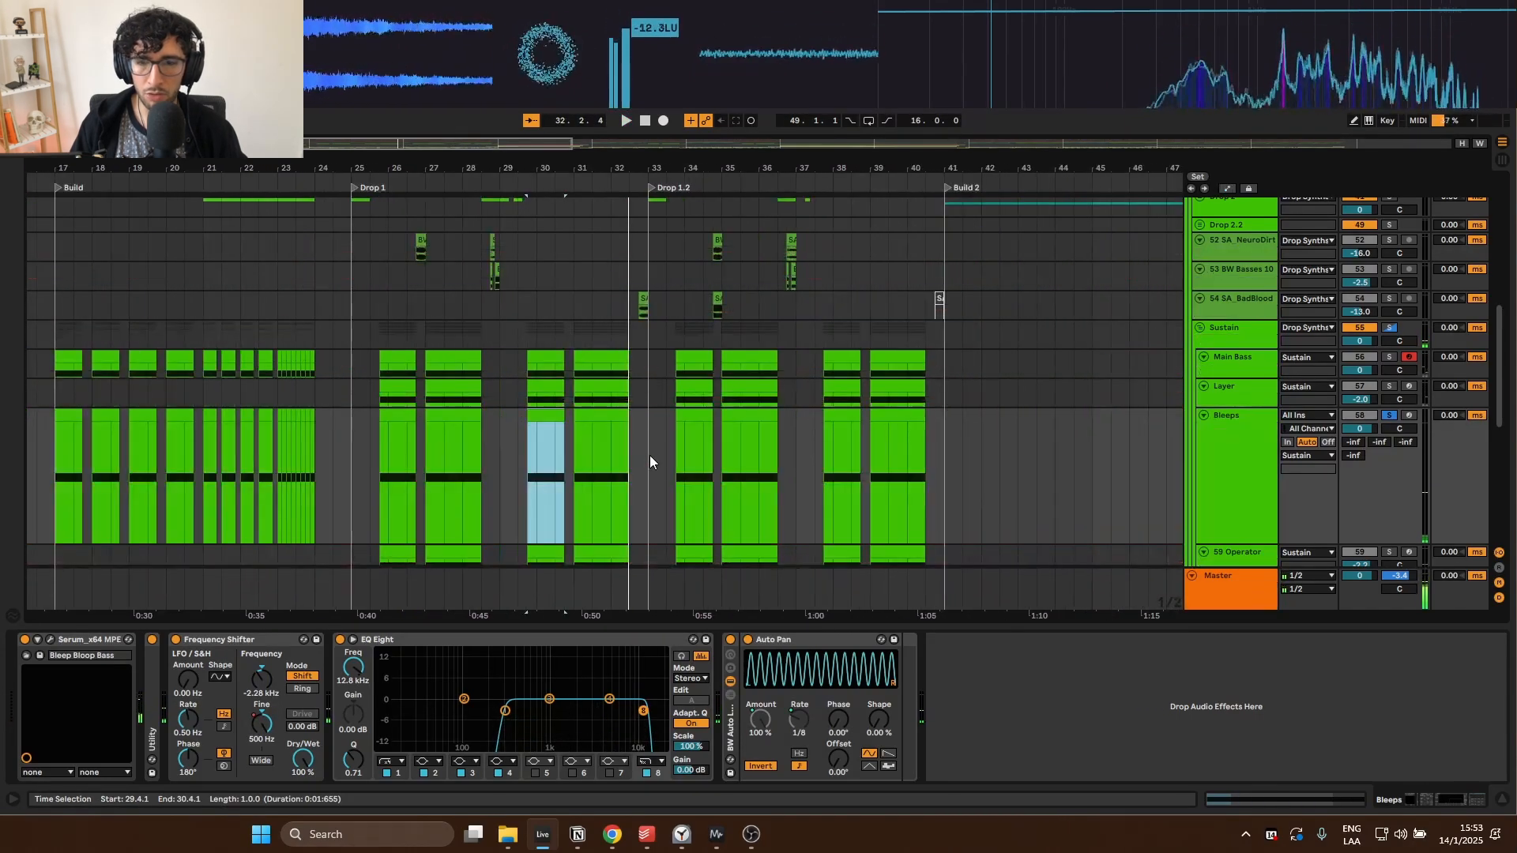
key(space)
click(377, 440)
click(353, 436)
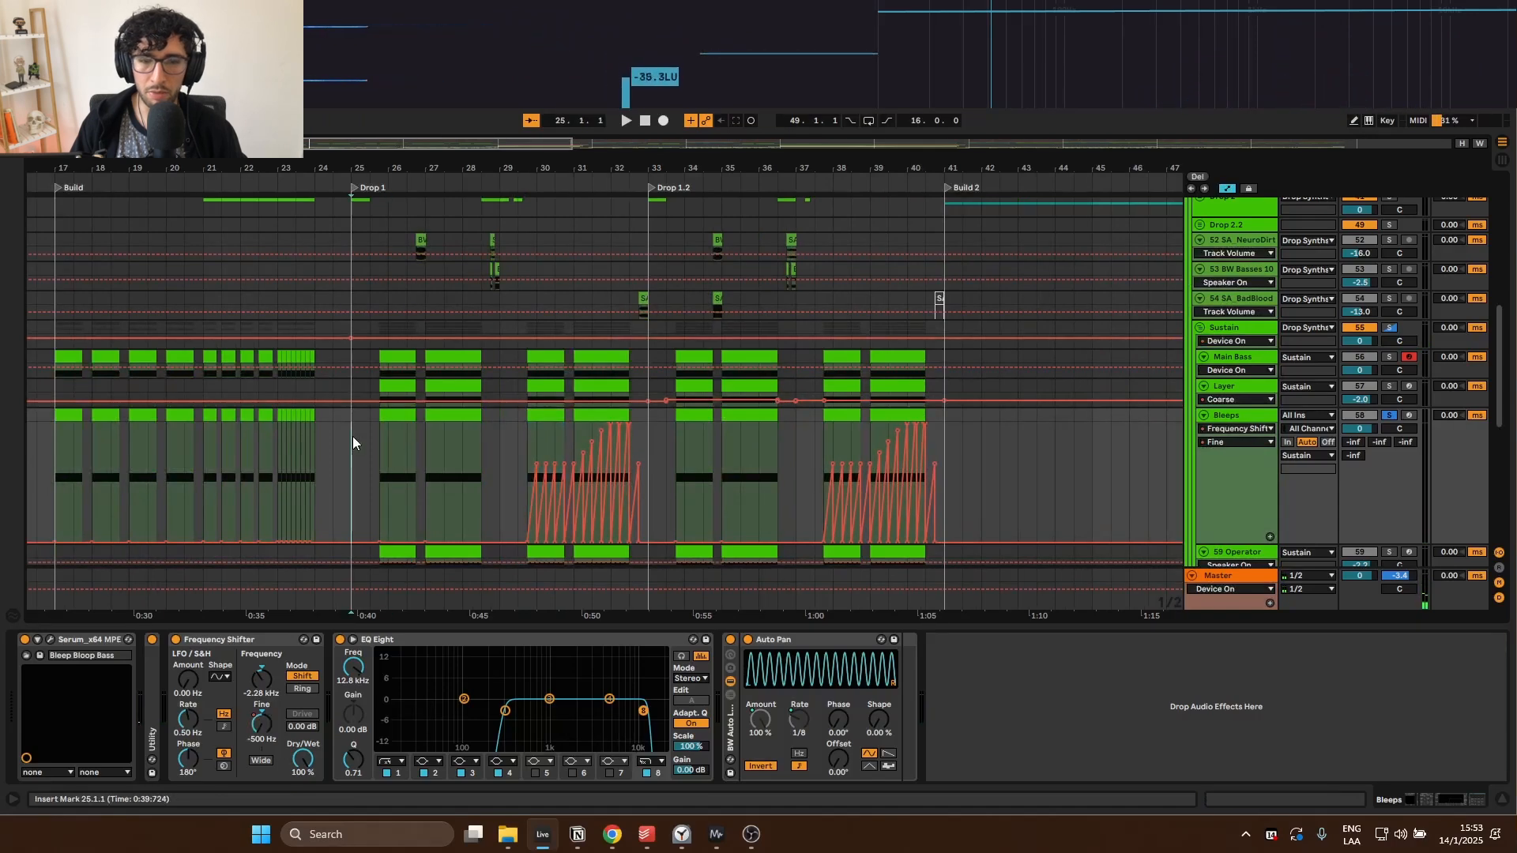
Step: Solo the 59 Operator track and play its first clip in Drop 1
scroll(378, 448, down, 3)
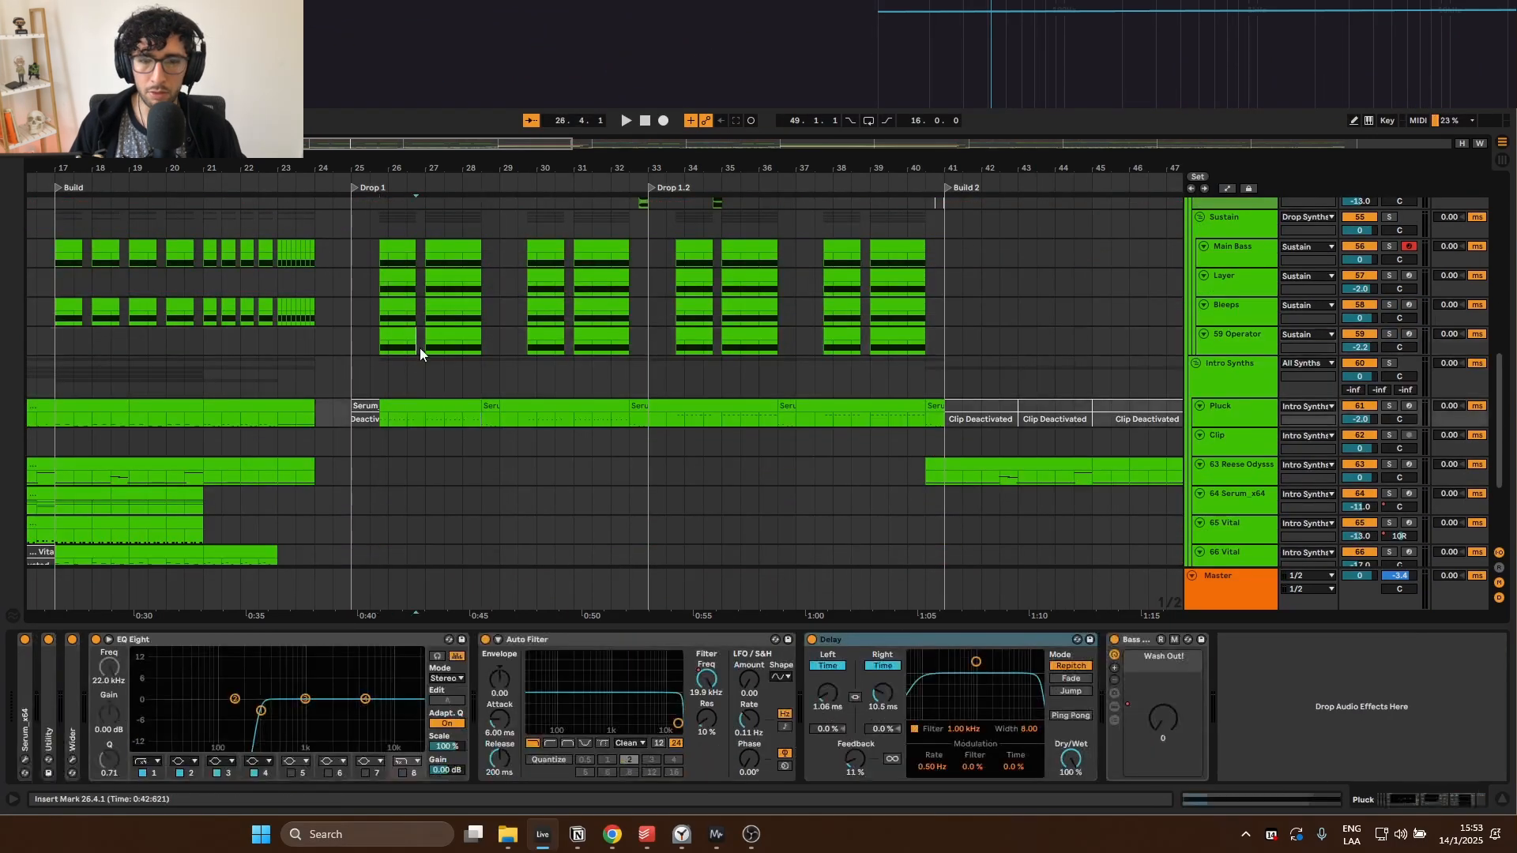
click(419, 348)
click(403, 361)
click(388, 332)
scroll(390, 331, up, 3)
key(s)
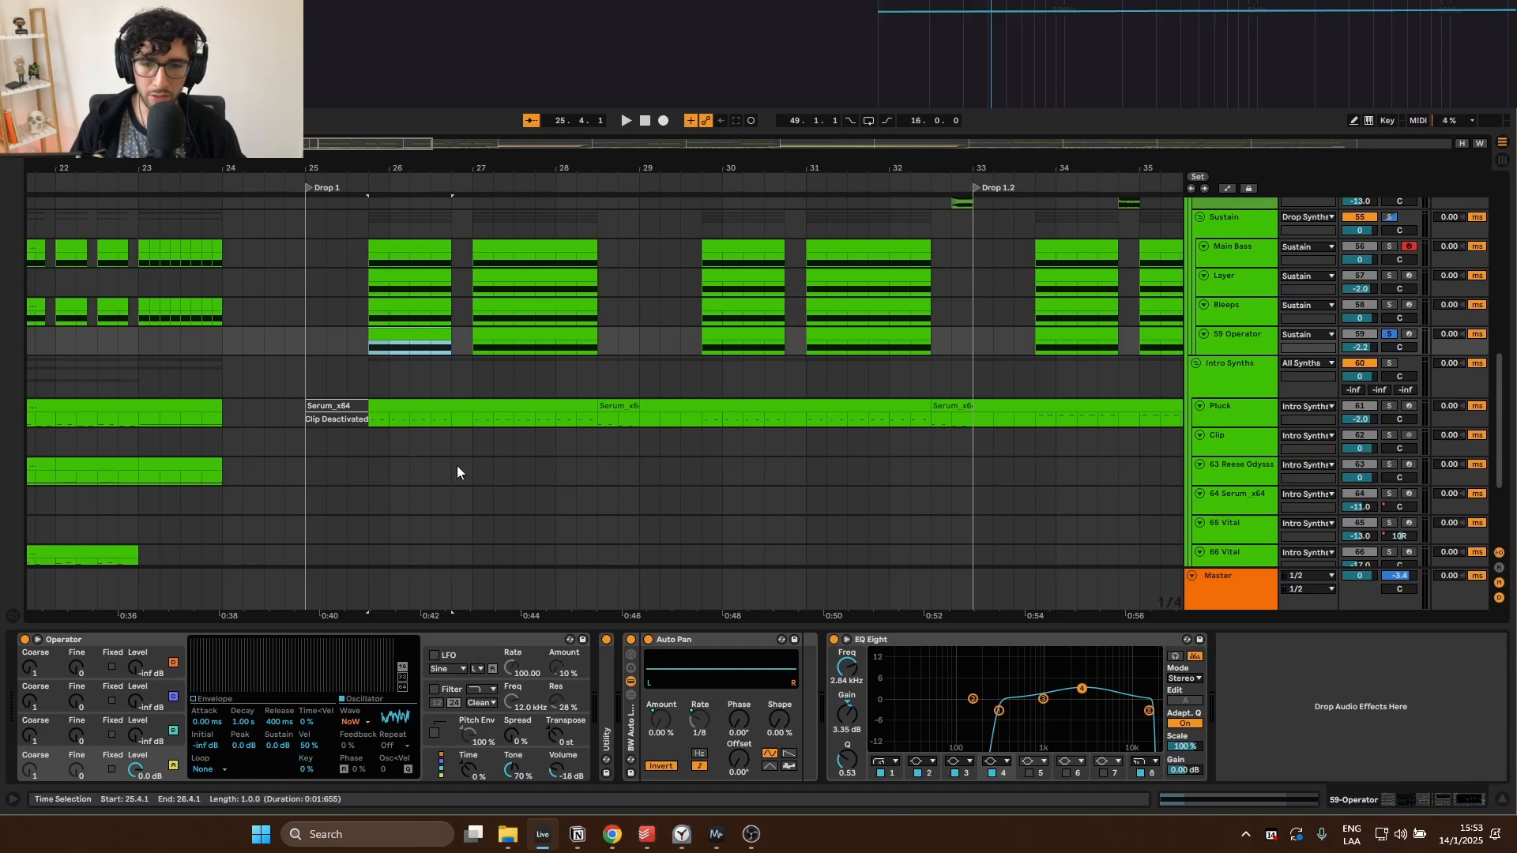
key(space)
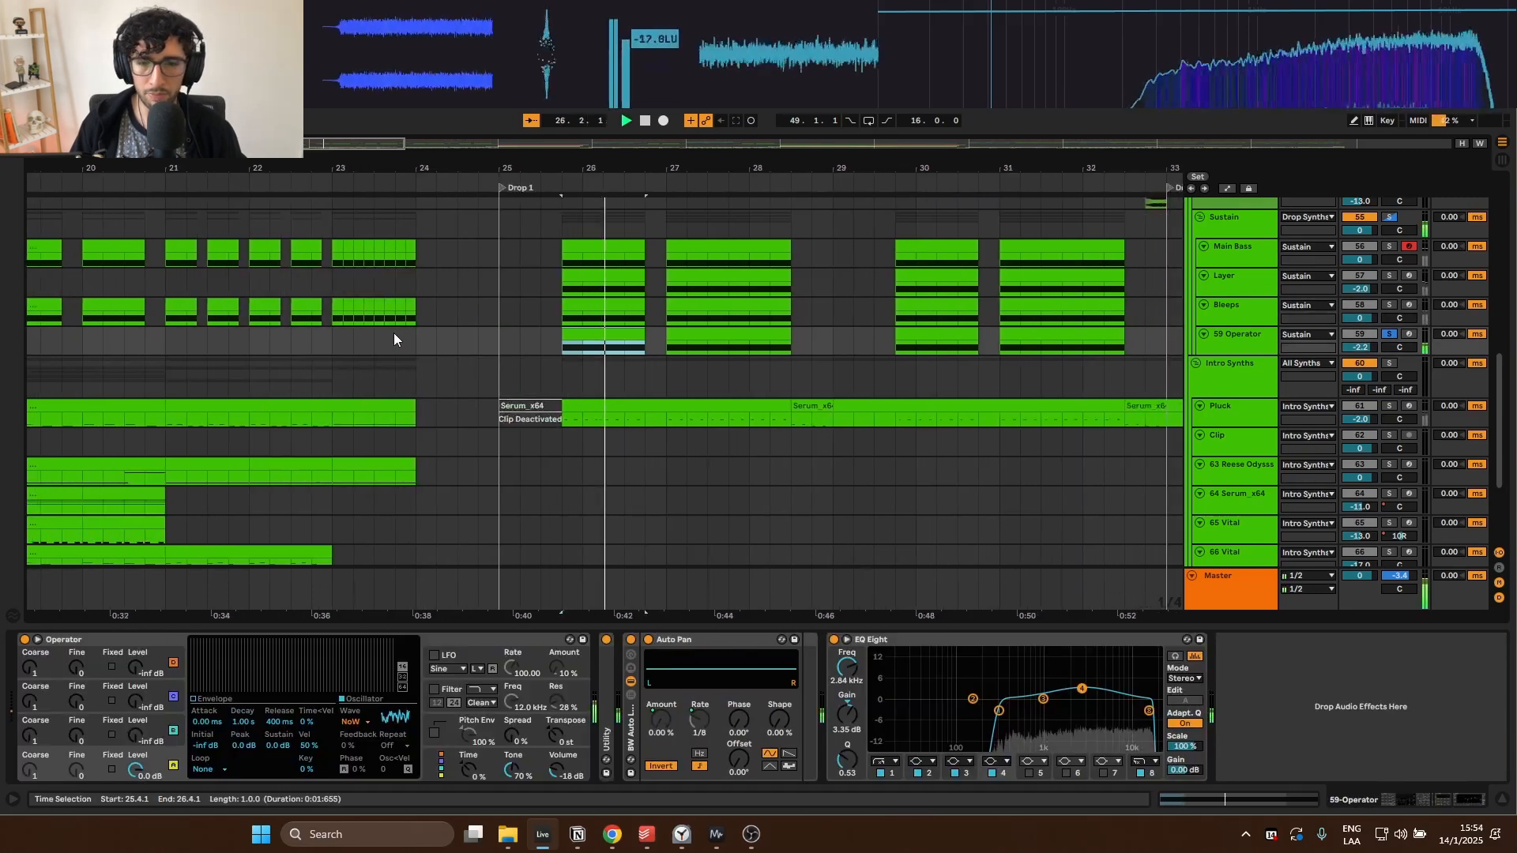
key(space)
Step: Check the 59 Operator track's automation and audition its clip at 29.4.1
scroll(650, 393, down, 2)
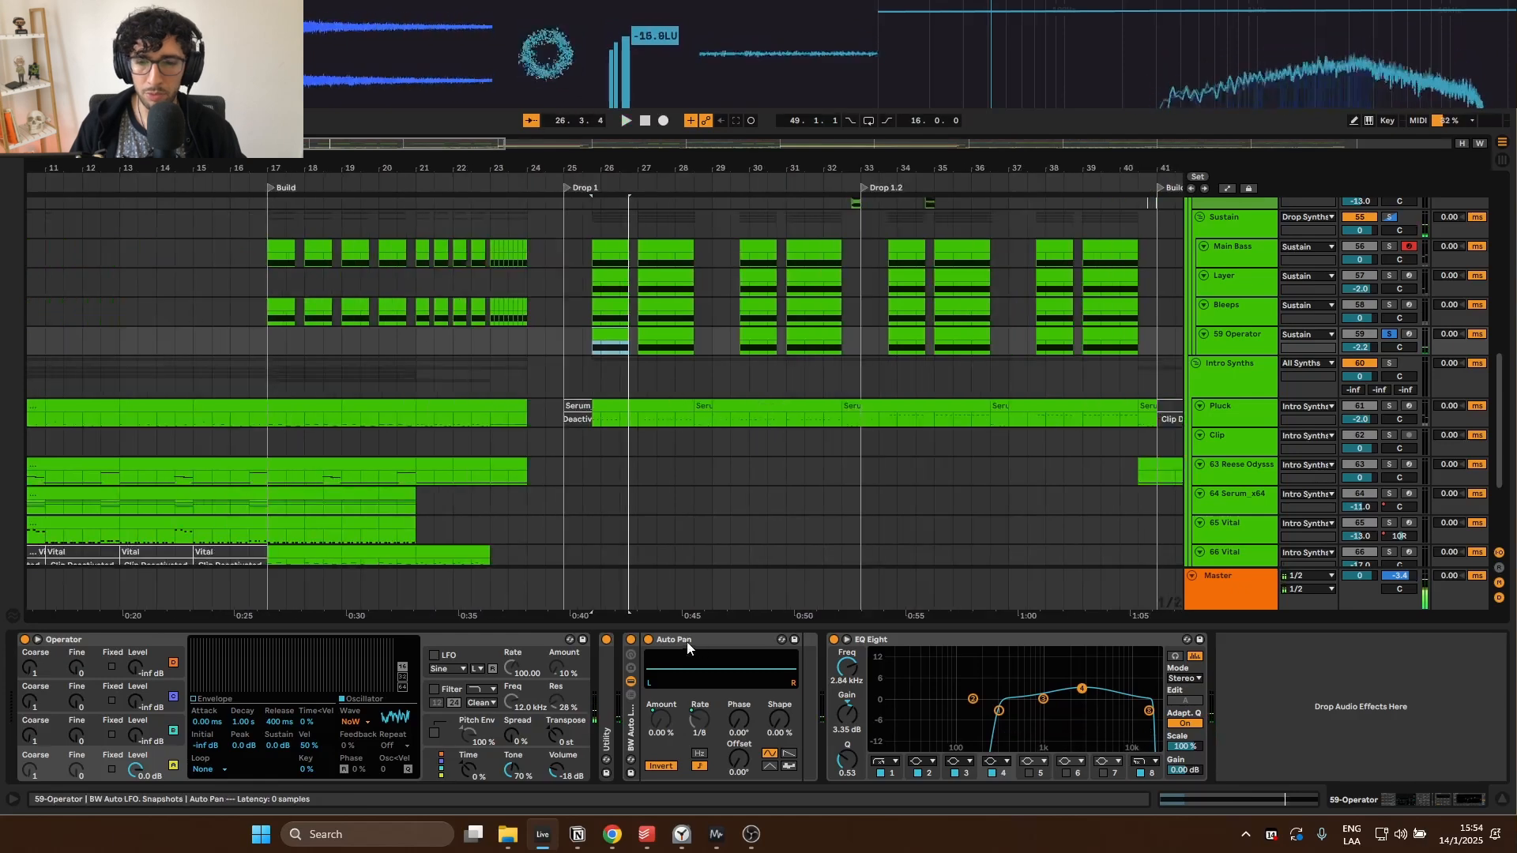
scroll(732, 410, down, 2)
key(a)
scroll(466, 348, up, 2)
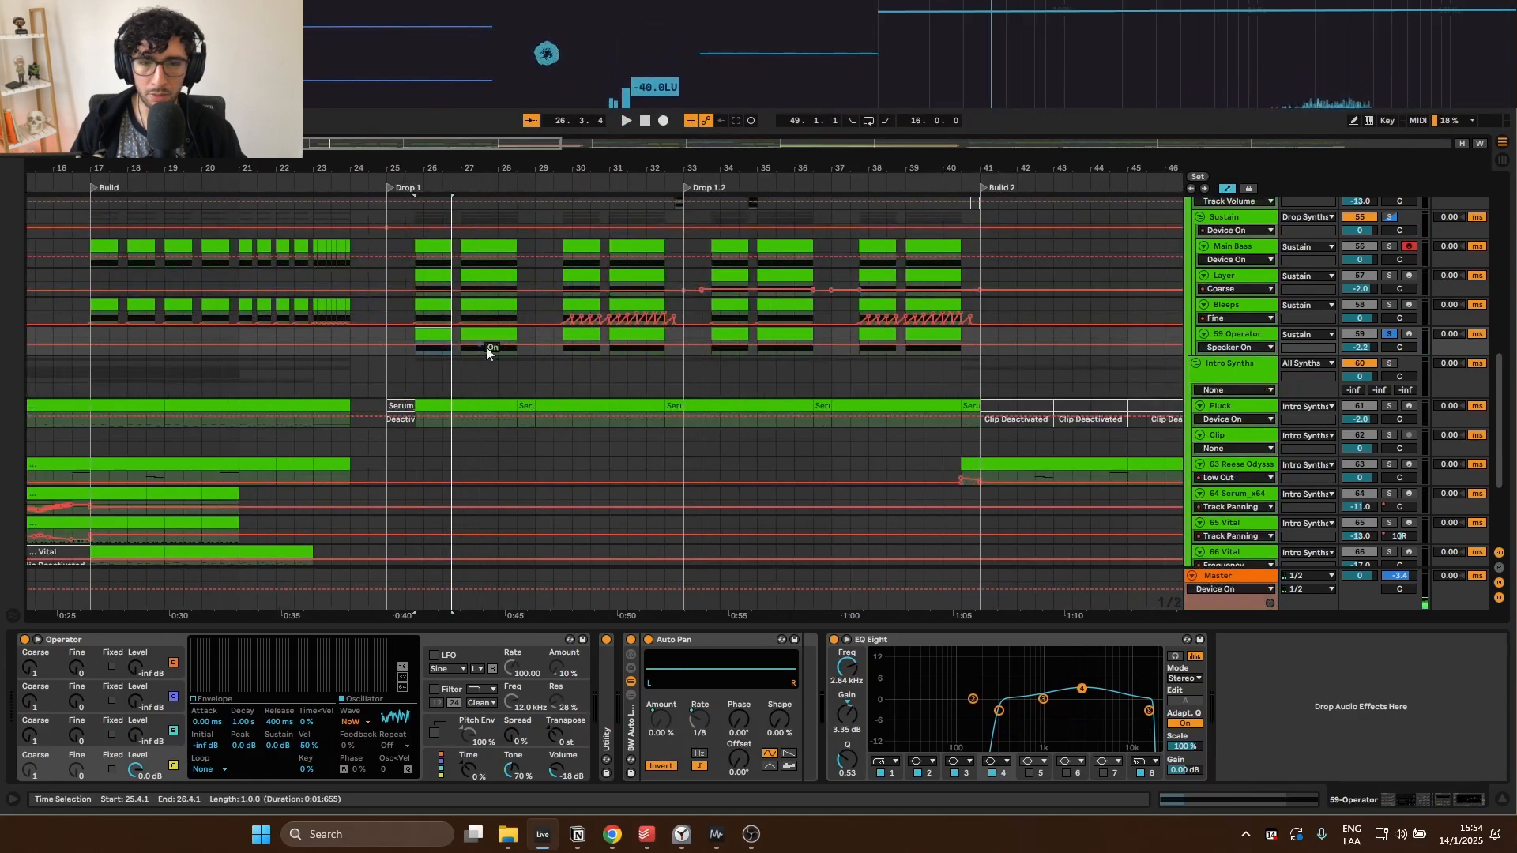
key(a)
click(578, 338)
key(space)
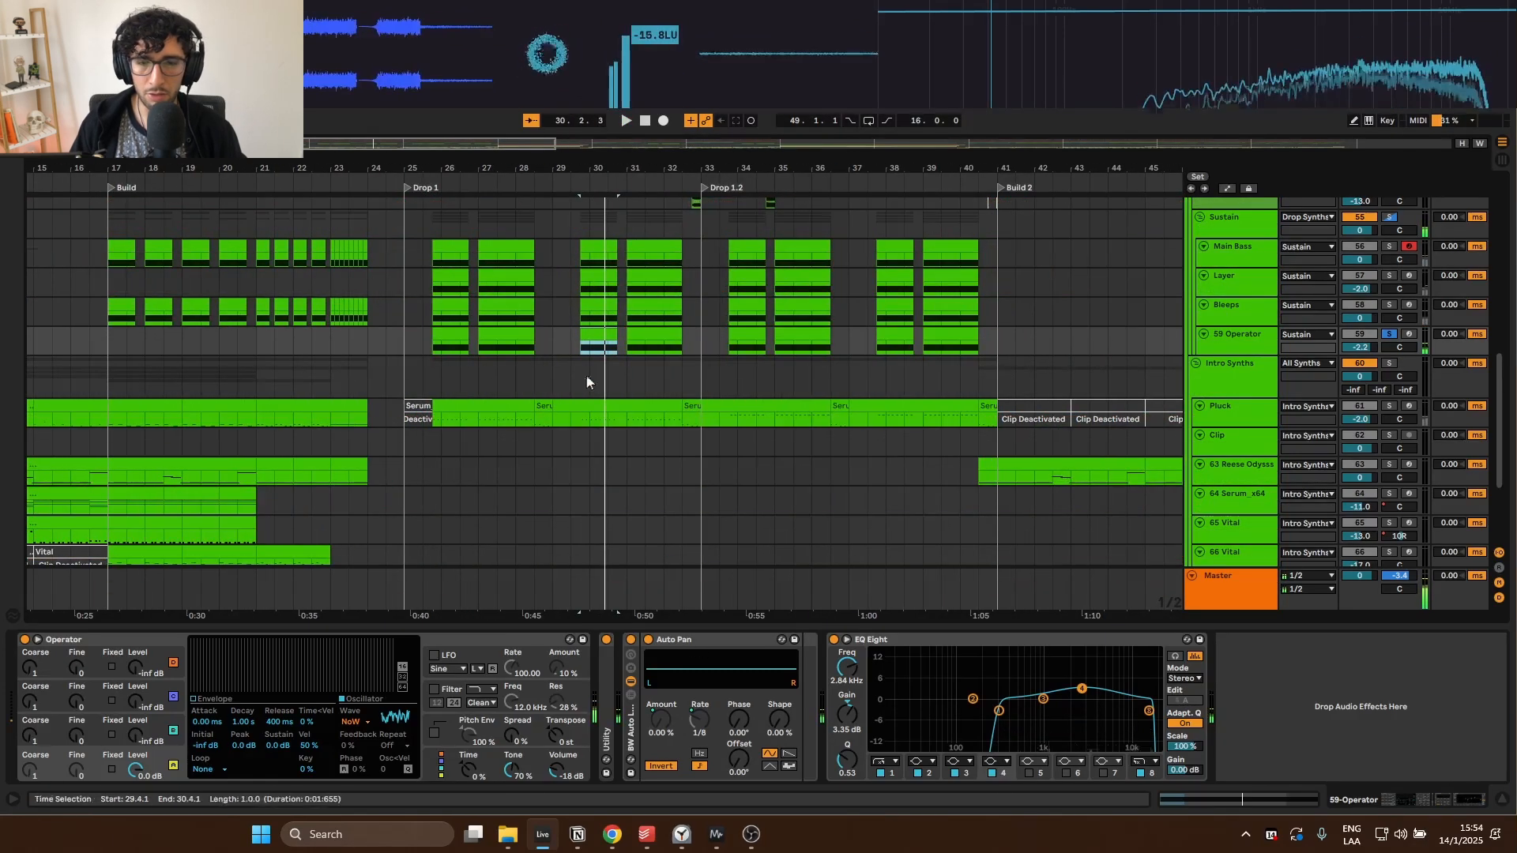
key(space)
Step: Look through the 59 Operator clips across both drop sections and play the one at 35.1.1
scroll(569, 380, up, 1)
click(458, 375)
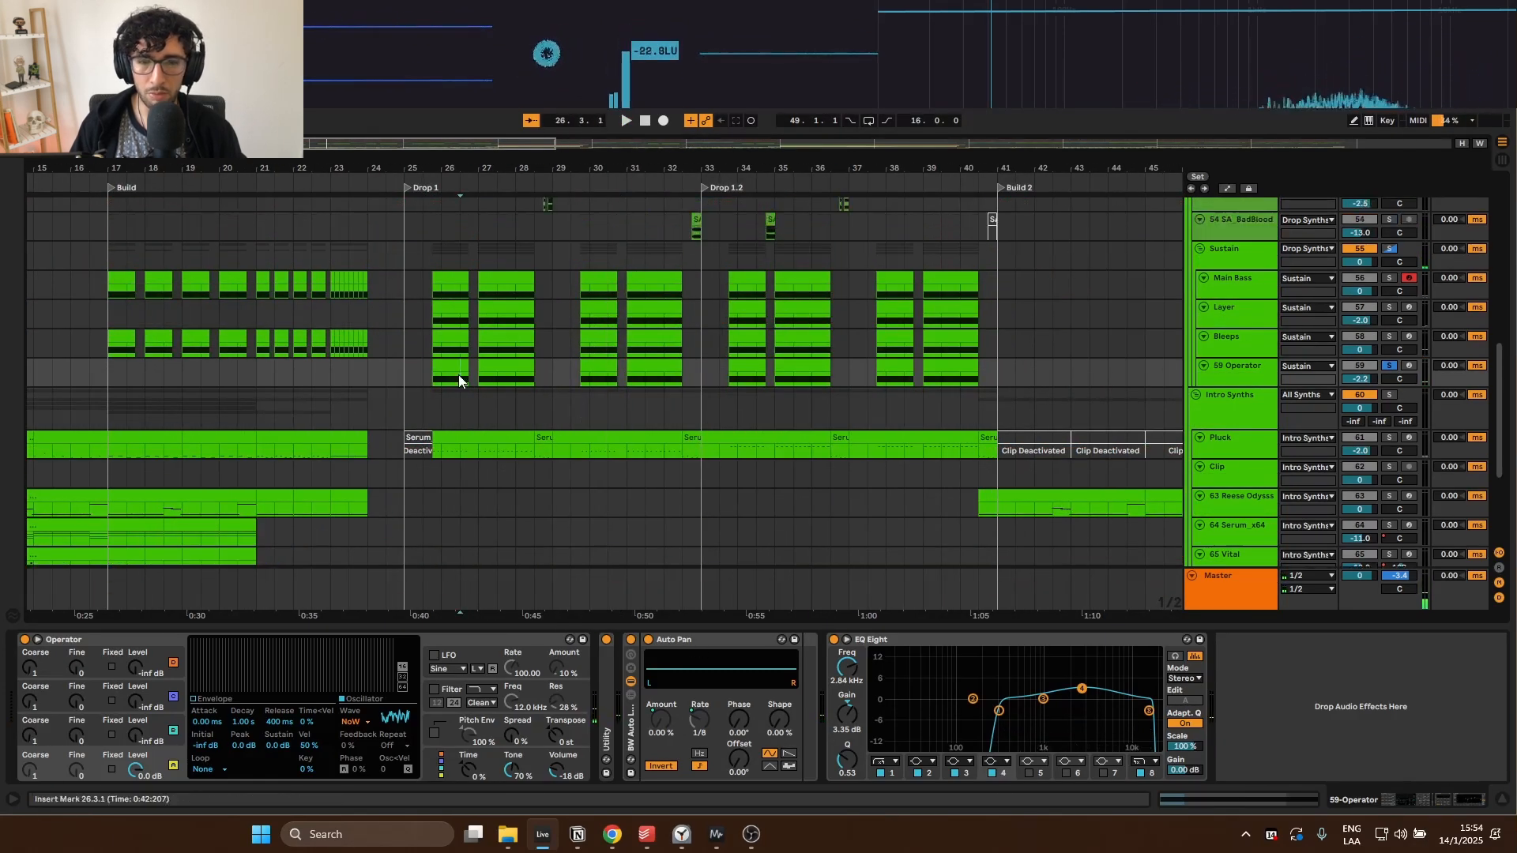
click(624, 368)
scroll(624, 371, up, 2)
click(798, 454)
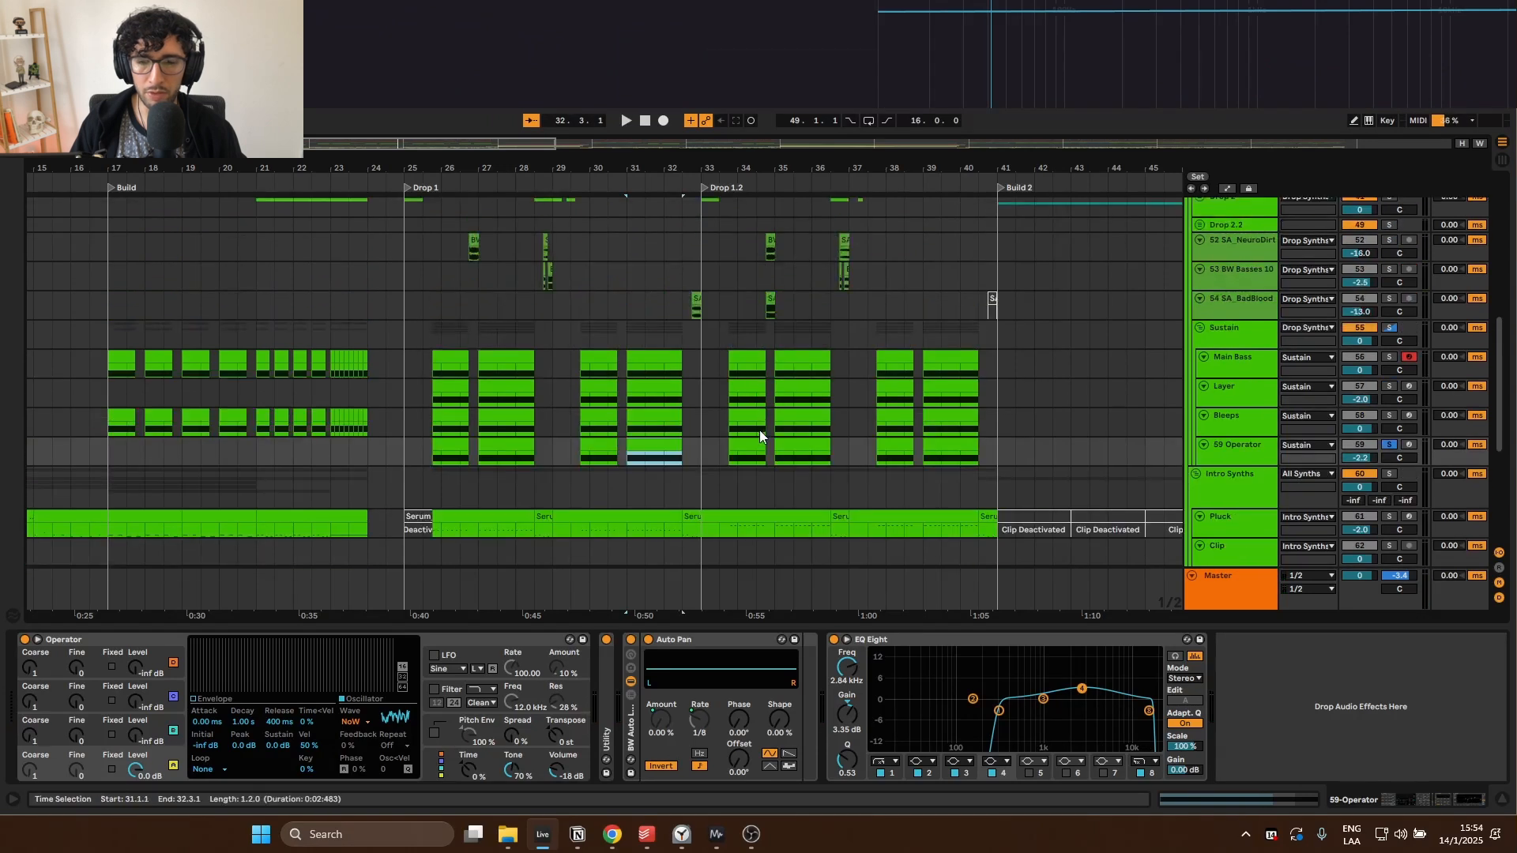
click(1229, 451)
click(736, 459)
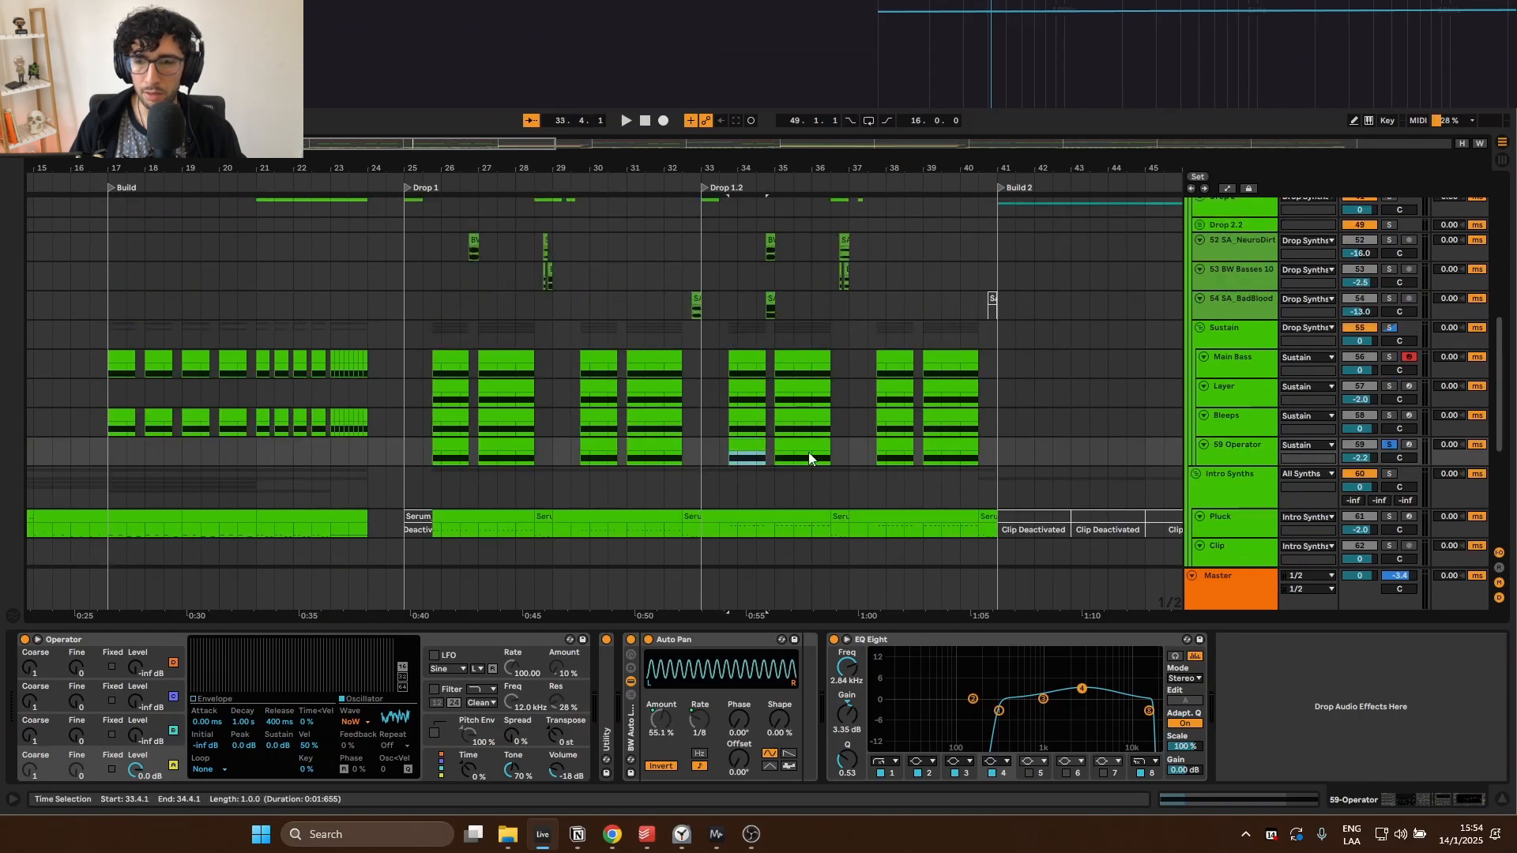
click(797, 446)
key(space)
key(space)
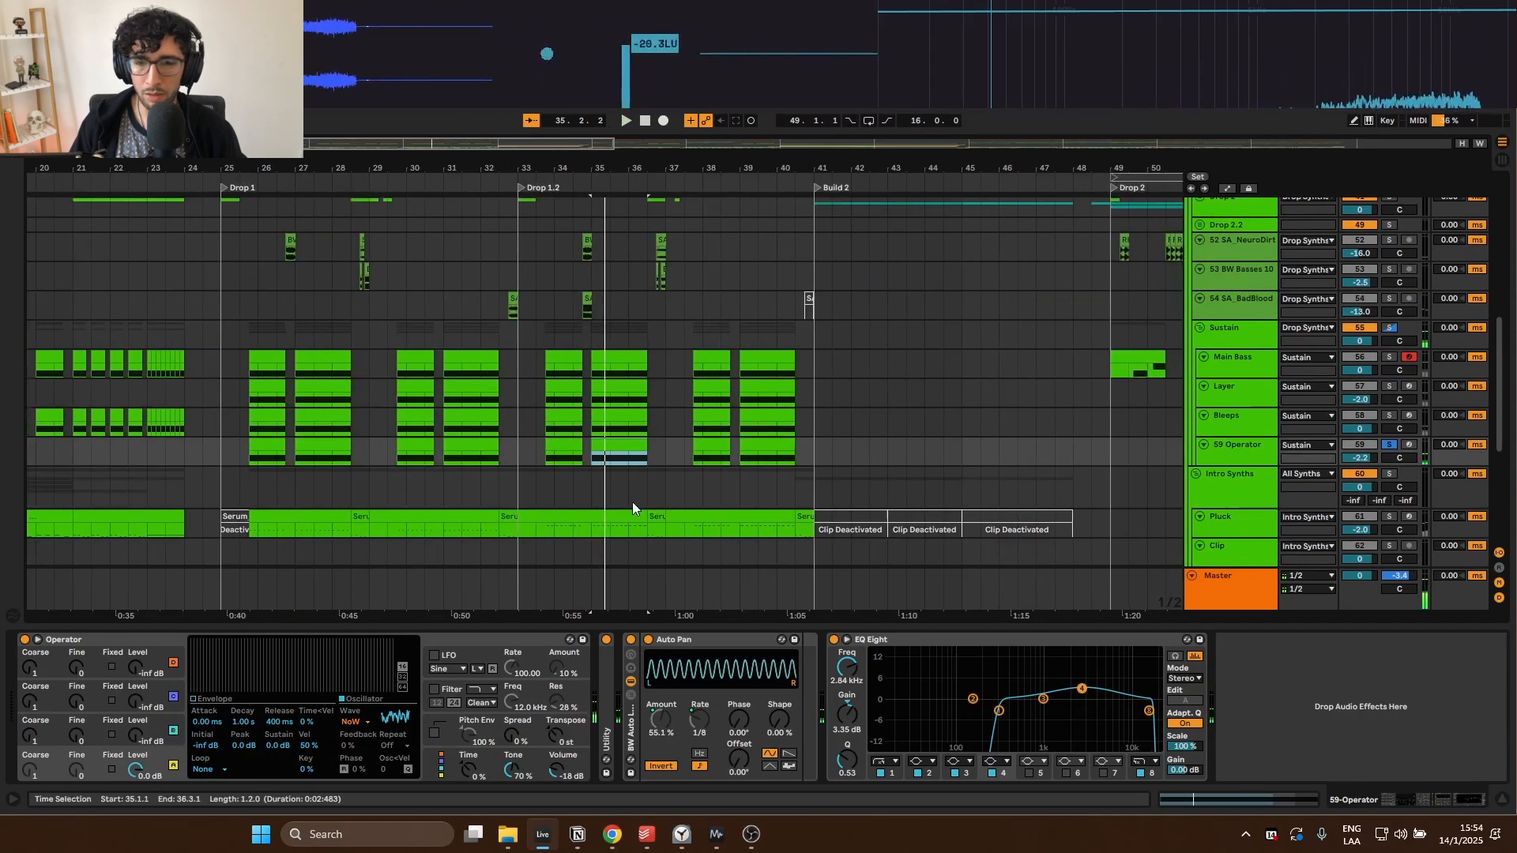
Step: Audition the 59 Operator clip at 33.4.1 in Drop 1.2 to hear the Auto Pan movement
scroll(609, 456, up, 2)
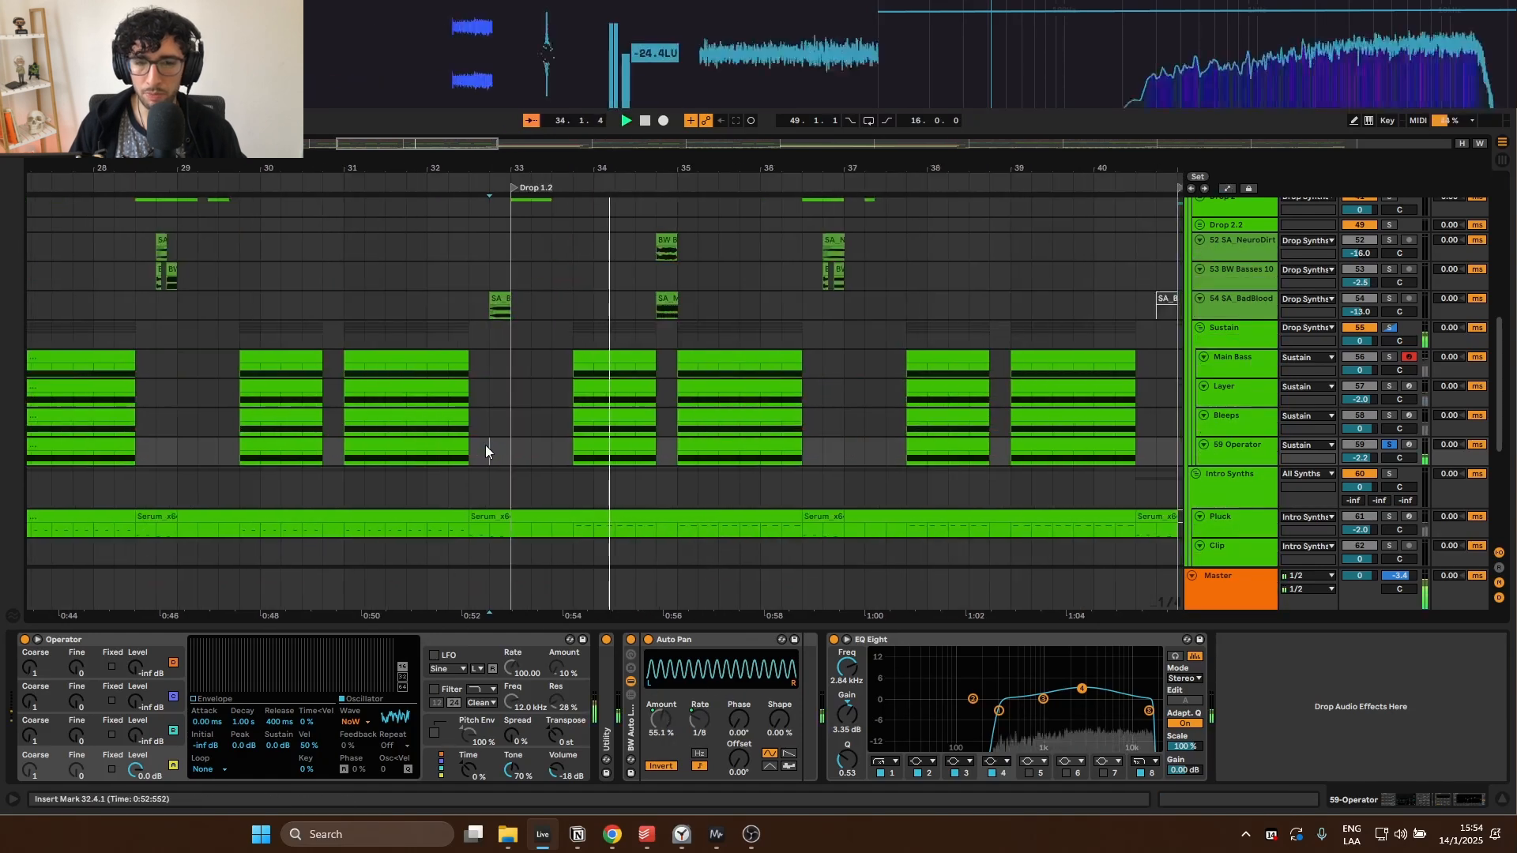
key(space)
click(589, 446)
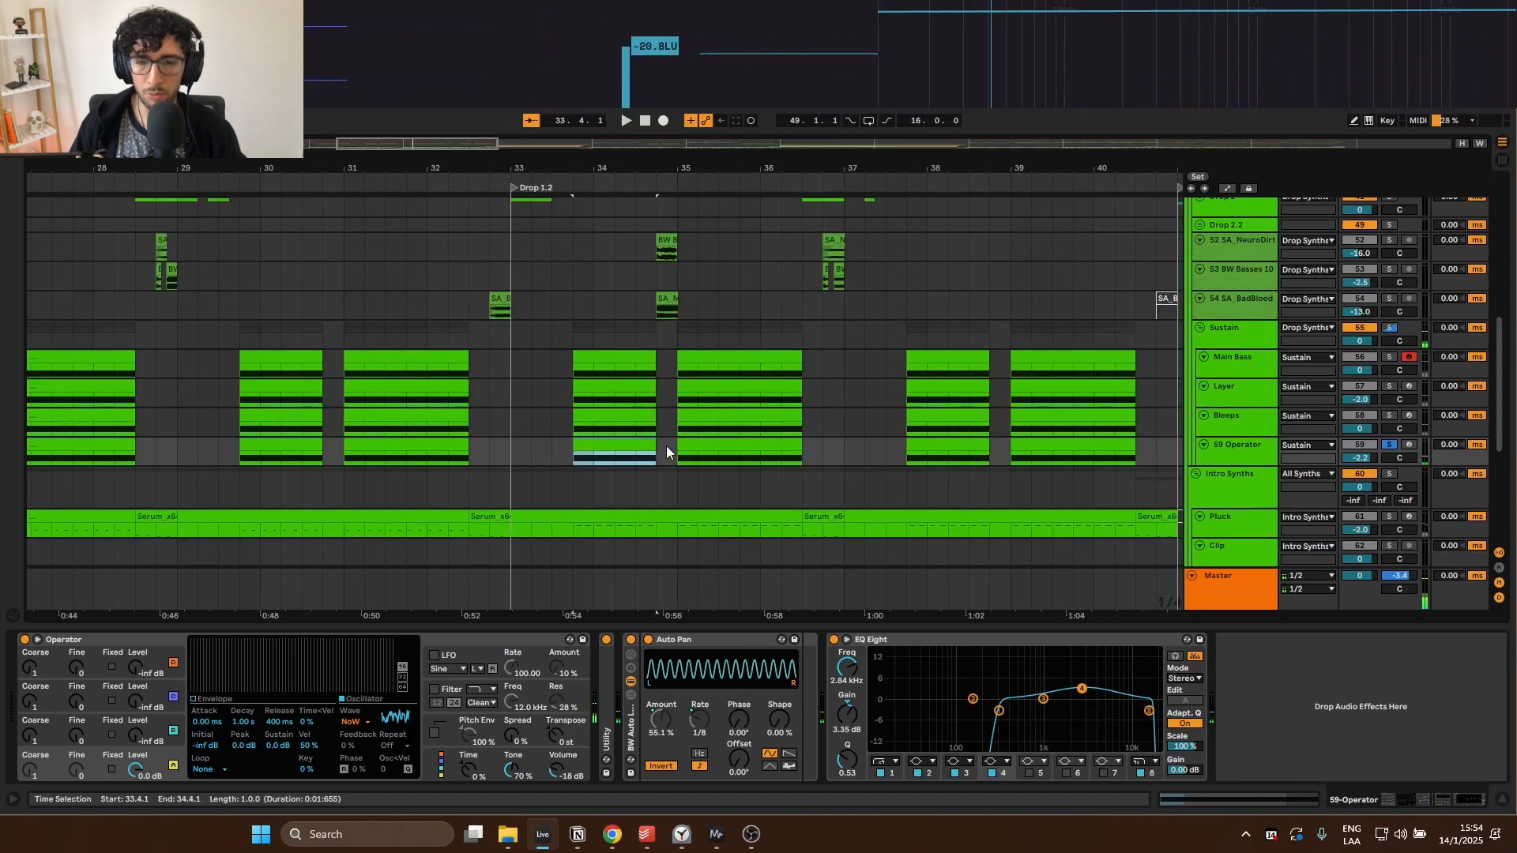
scroll(584, 447, down, 5)
key(space)
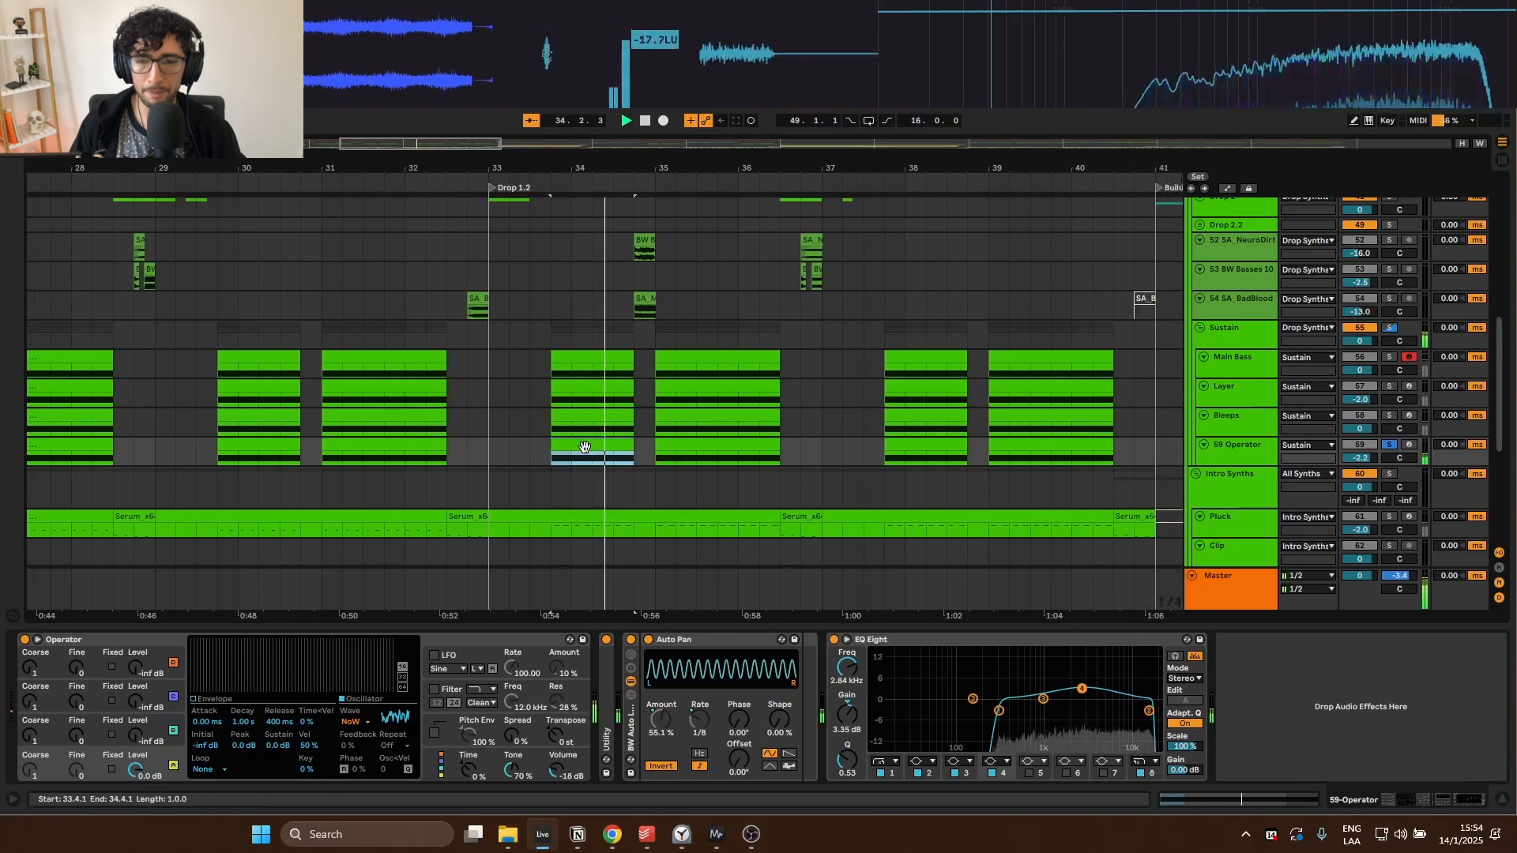
key(space)
Step: Enlarge the Pluck track and open the notes of its active clip at 25.4.1 for viewing
scroll(474, 411, down, 4)
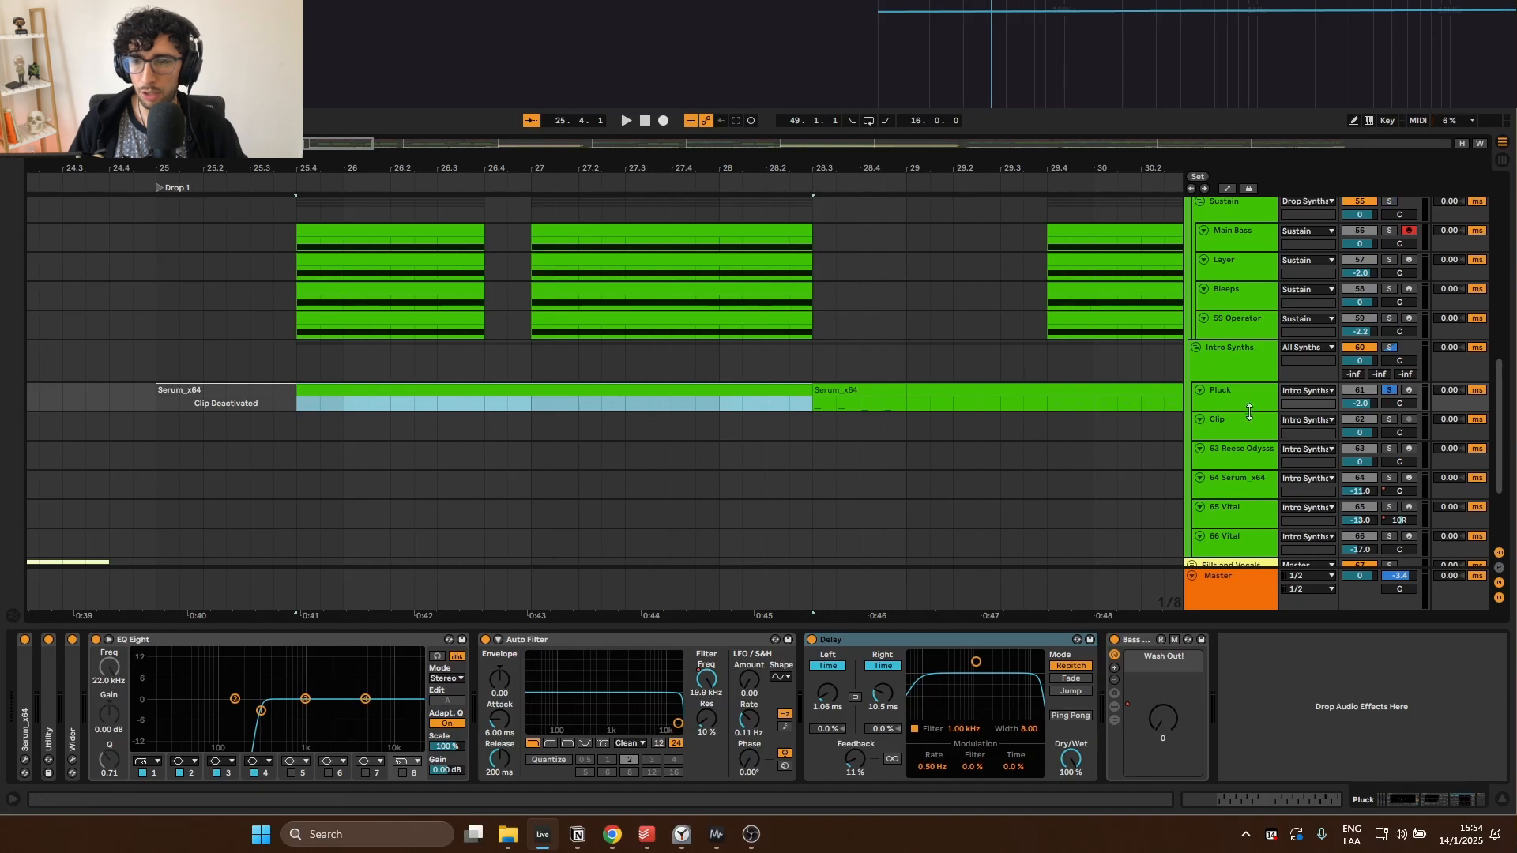
drag(1250, 412, 1250, 464)
double_click(448, 390)
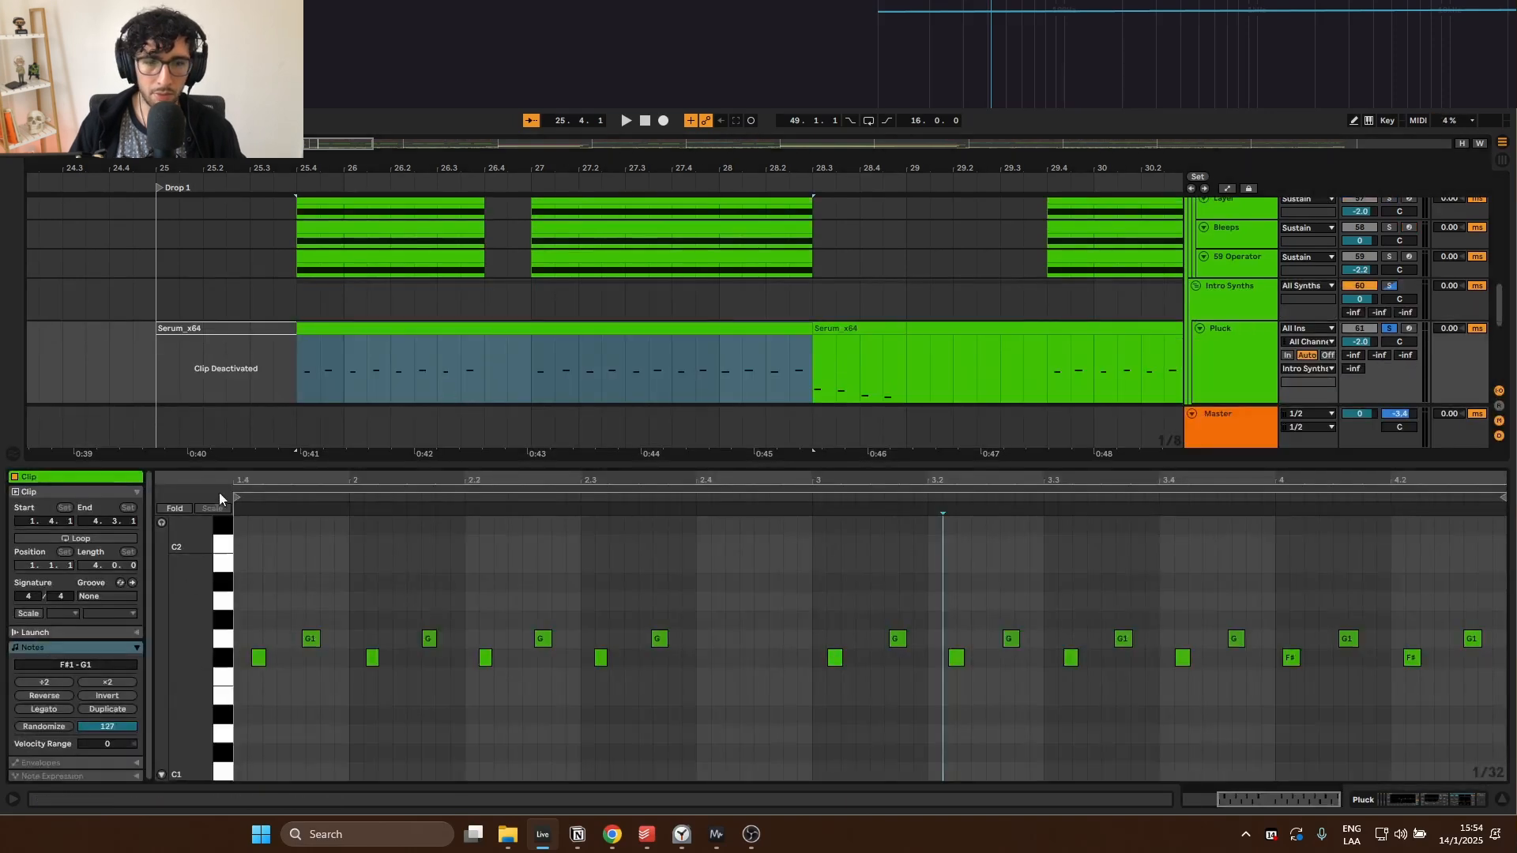
Step: Fold the Pluck clip's note view to its used pitches, switch to the track's device chain and audition the clip
click(177, 508)
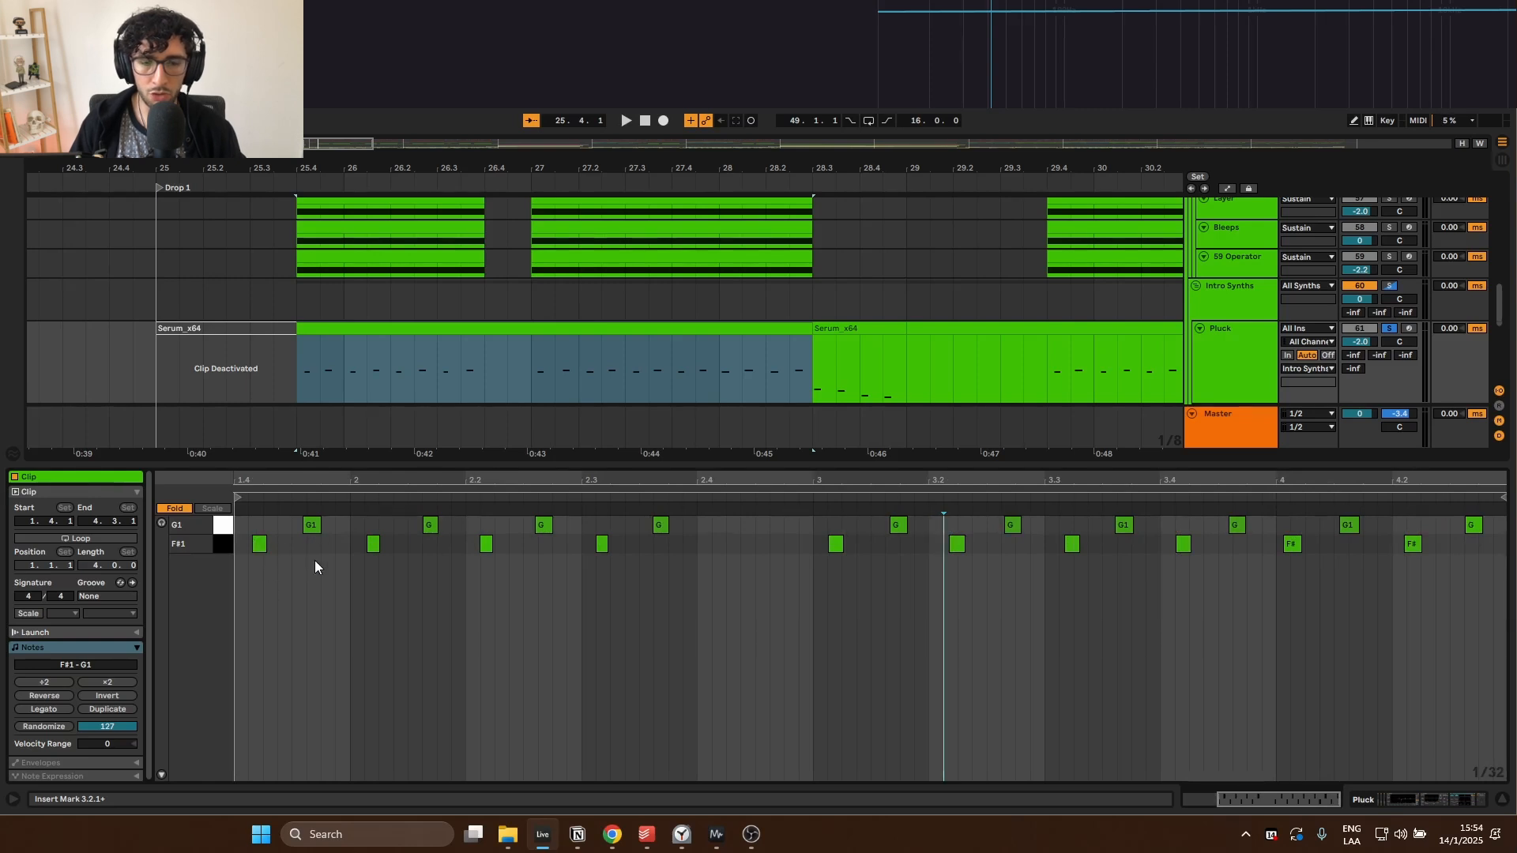
key(shift+Tab)
key(space)
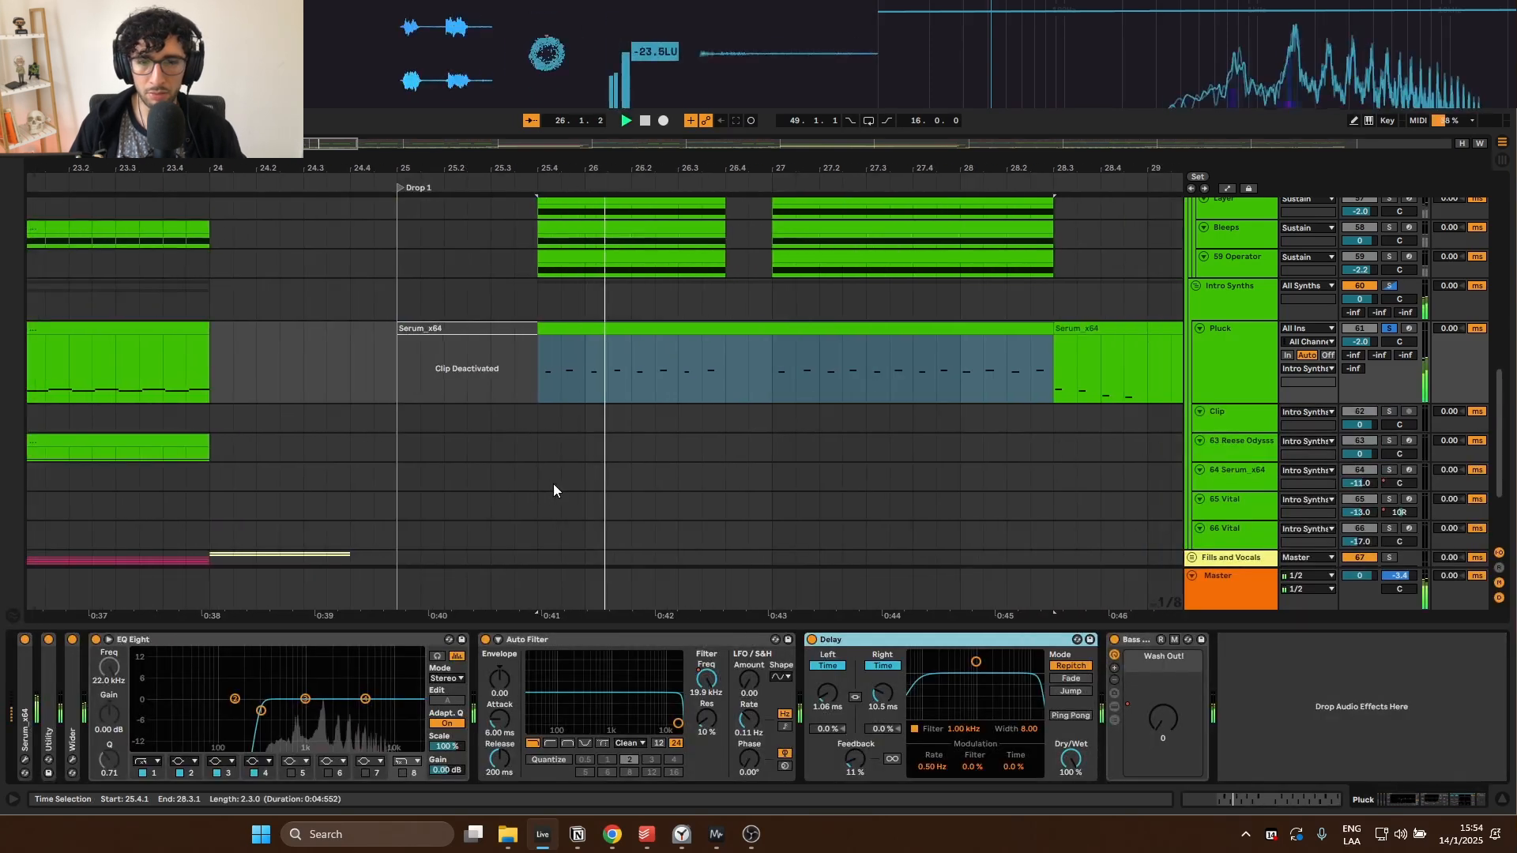
key(space)
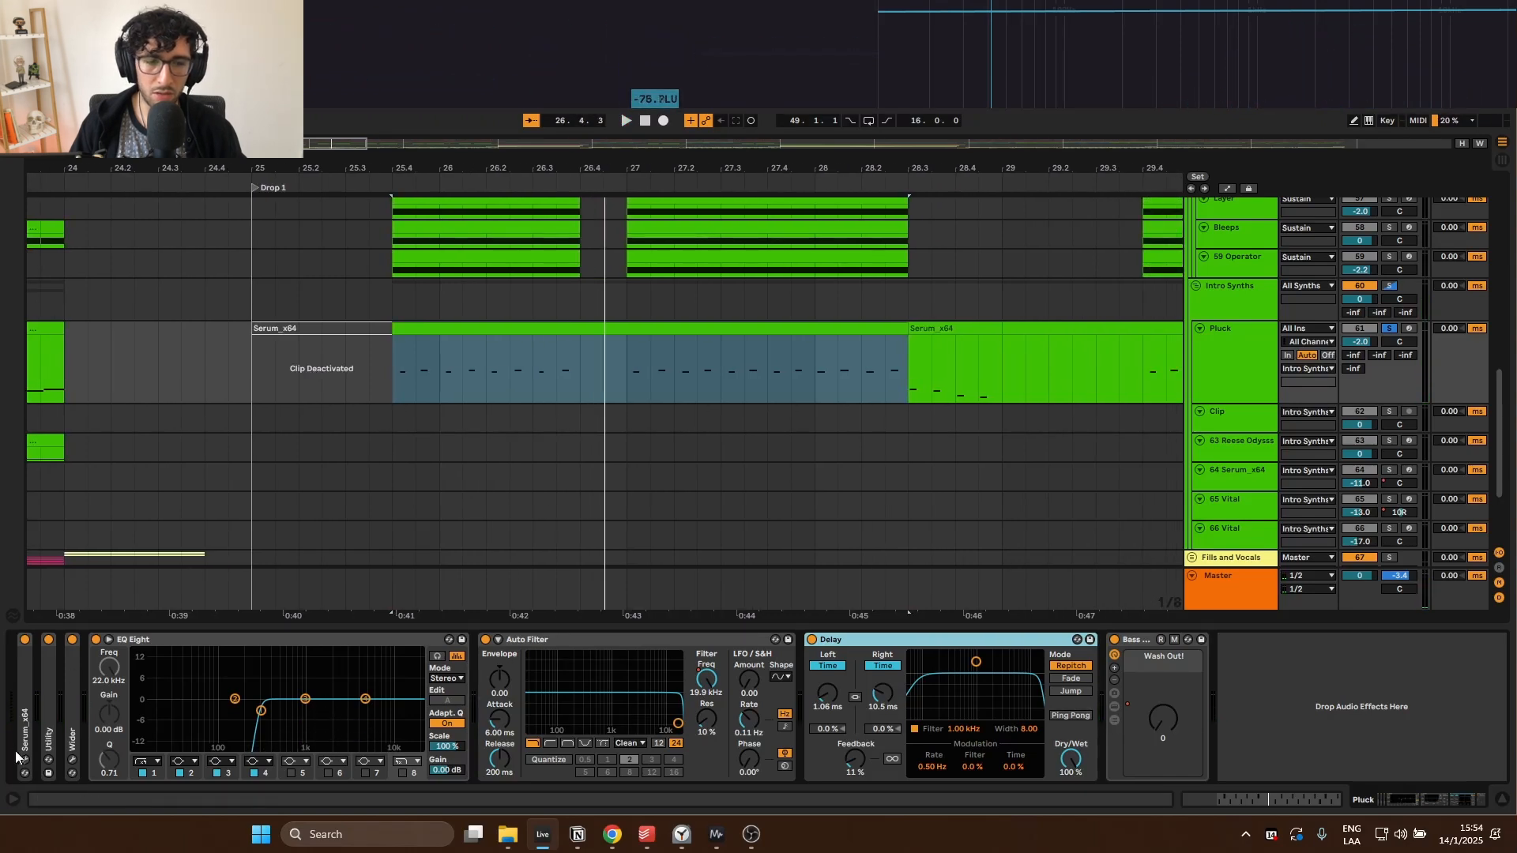
Step: Inspect the Pluck track's Serum patch LD Bionic Squirrel and its Wider, EQ Eight and Delay effects
click(25, 761)
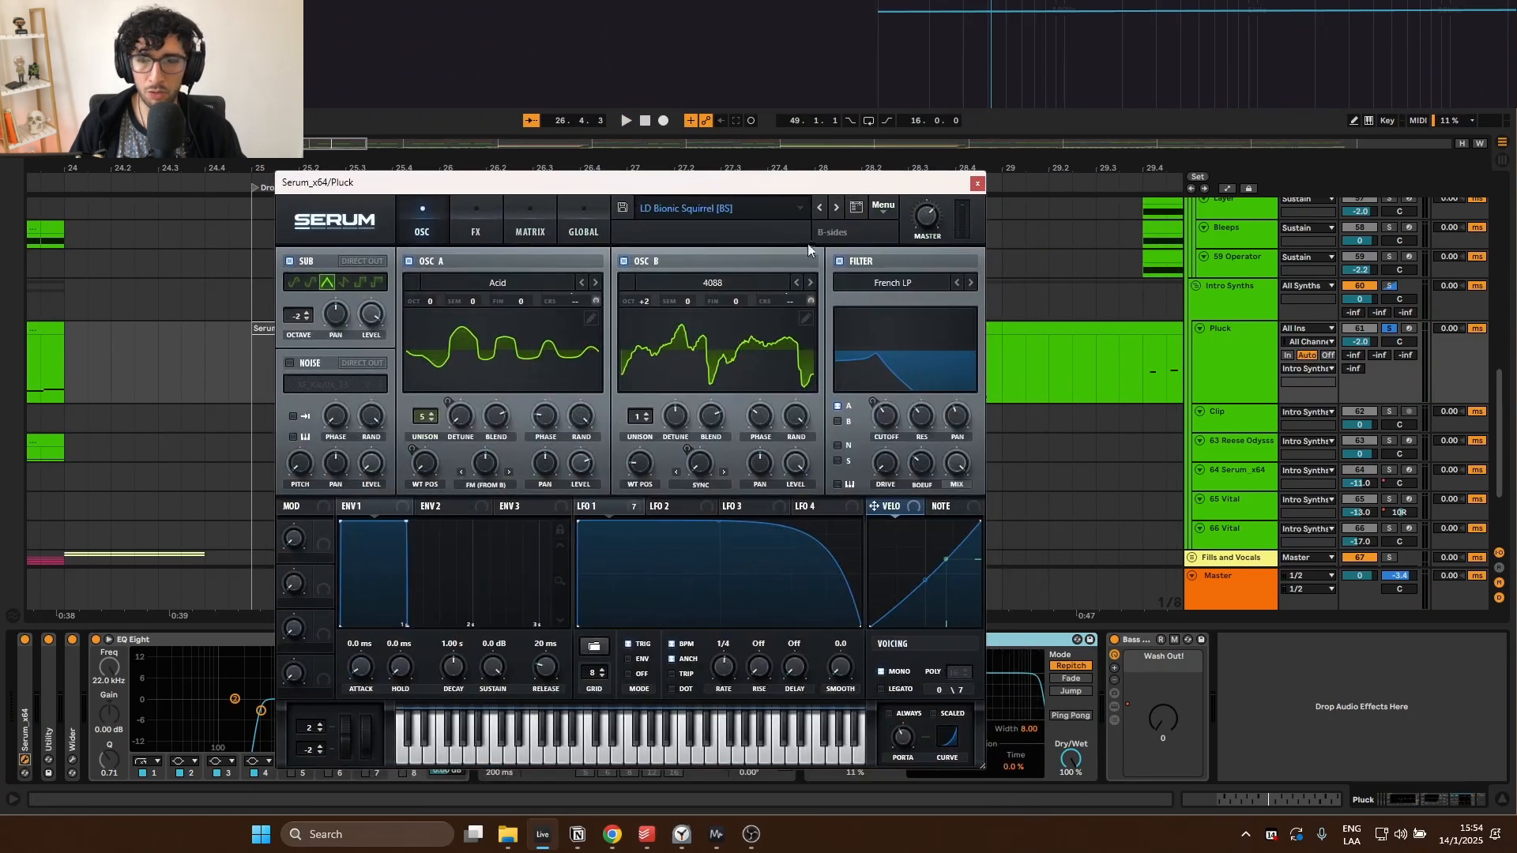
click(977, 184)
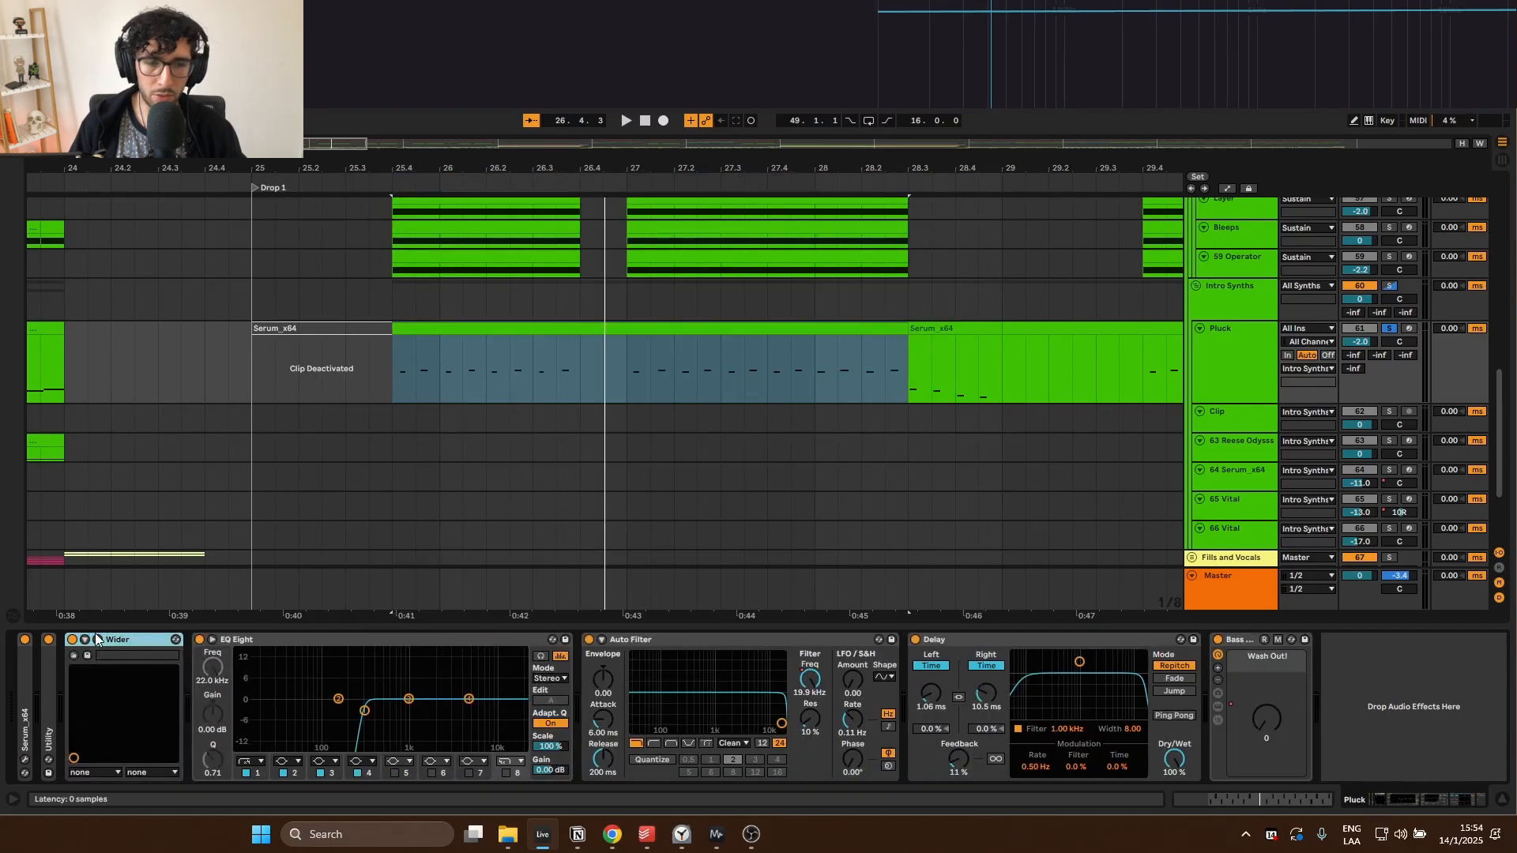
click(410, 707)
click(996, 650)
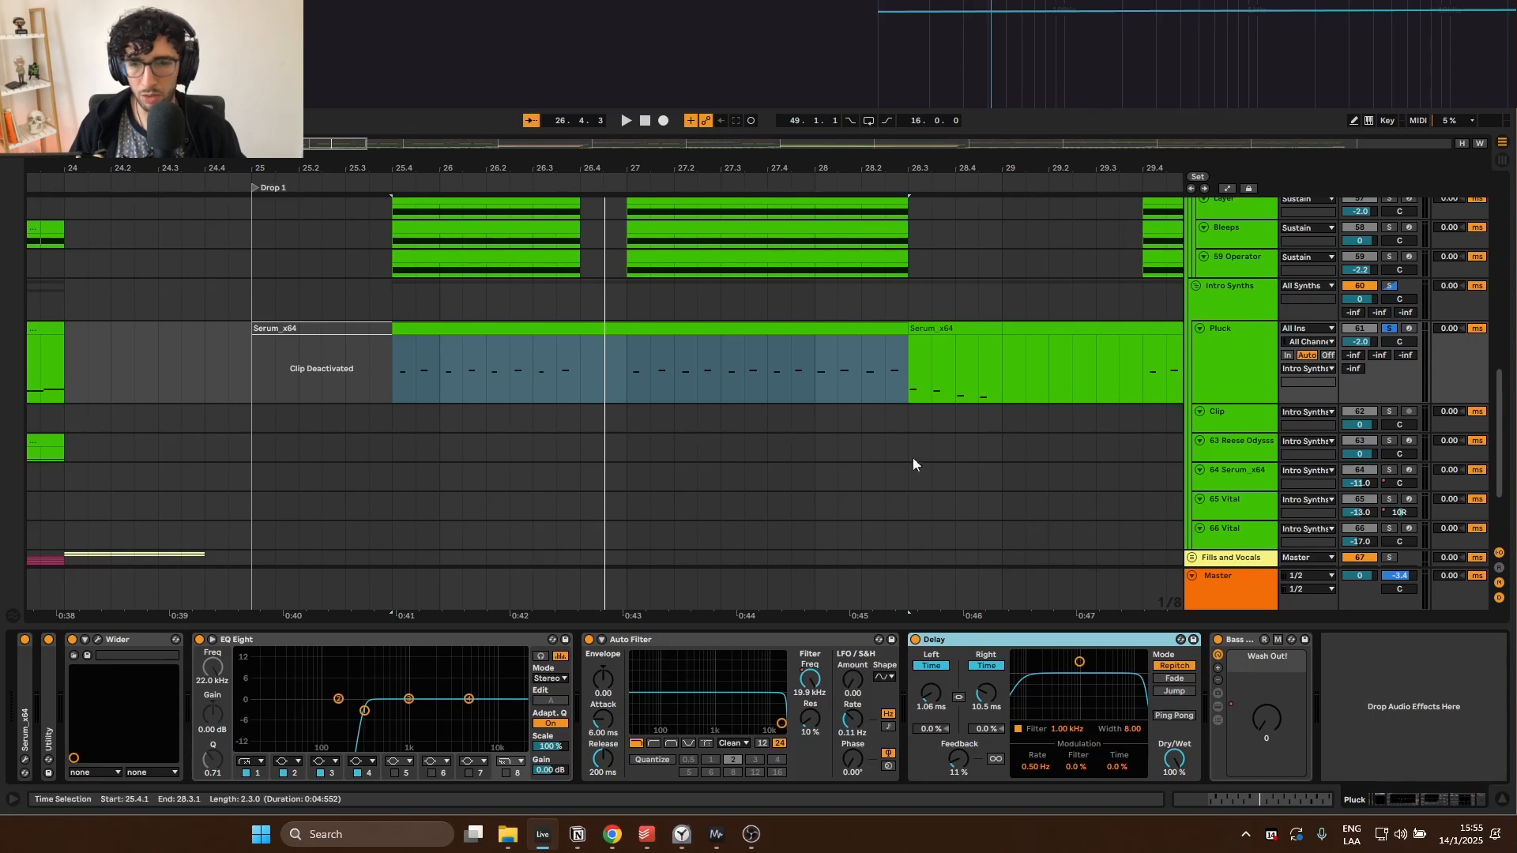
Step: Audition the Pluck clip starting at 25.4.1 and take the Pluck track out of solo
click(461, 332)
key(space)
scroll(484, 334, down, 3)
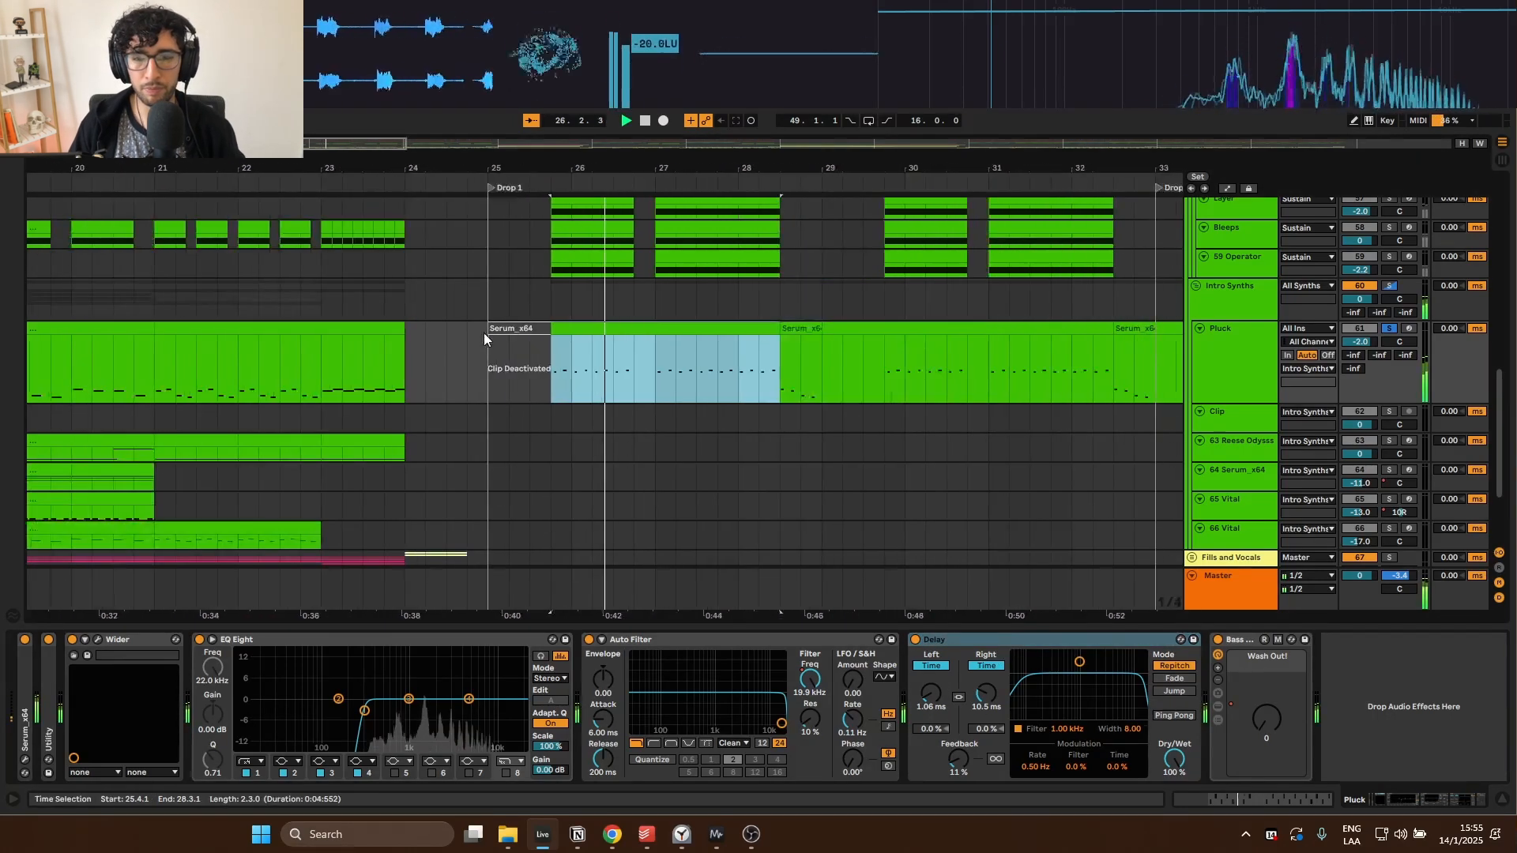
scroll(486, 335, up, 4)
key(space)
scroll(1150, 419, down, 3)
click(1389, 407)
click(427, 380)
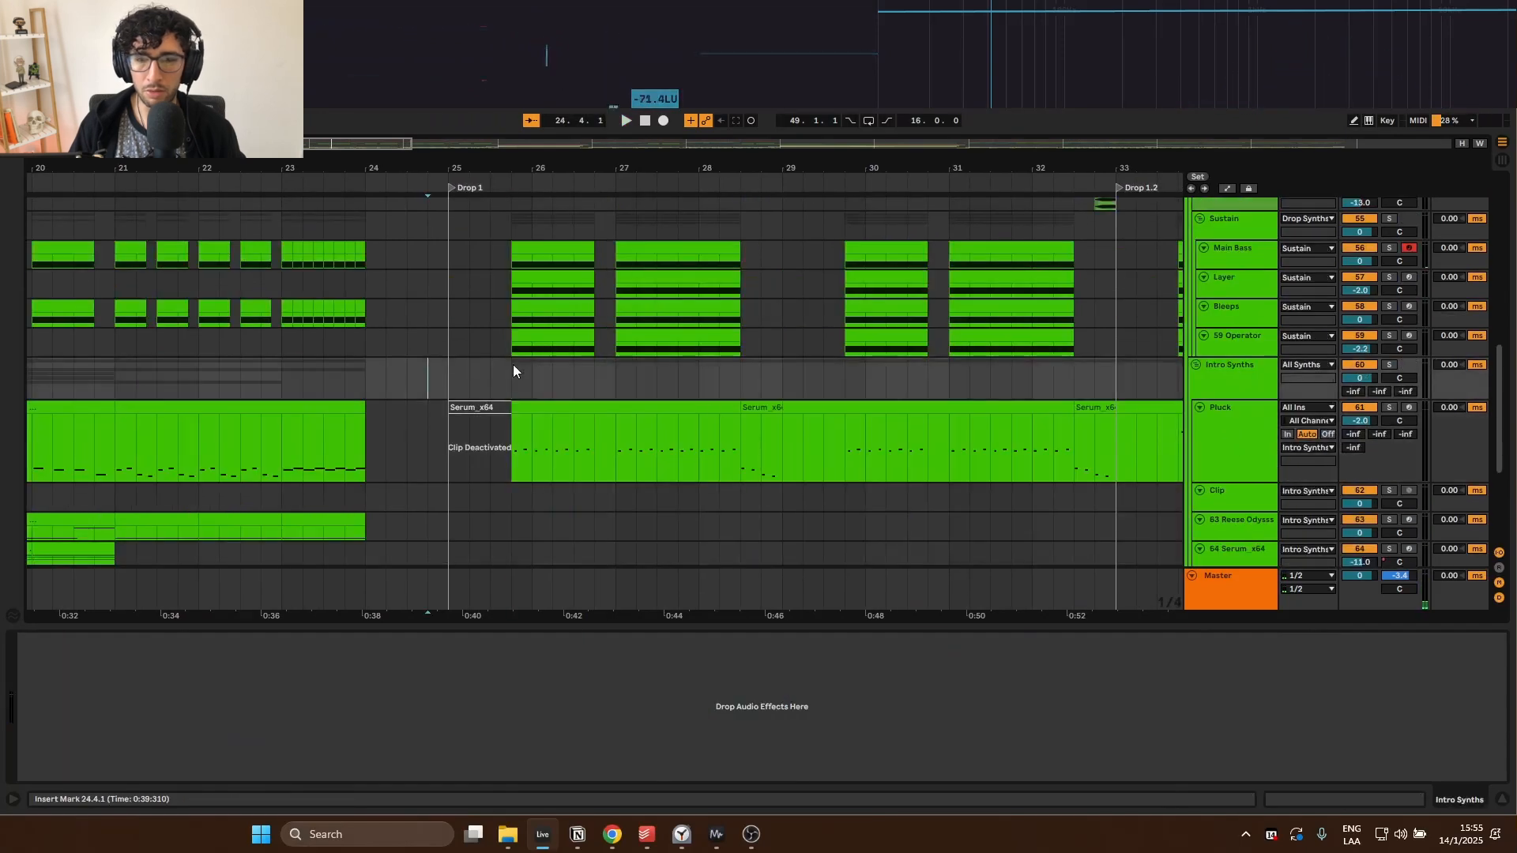
Step: Play Drop 1 from 25.1.1 to hear all the bass and synth layers together
click(514, 365)
scroll(488, 329, up, 2)
click(444, 283)
key(space)
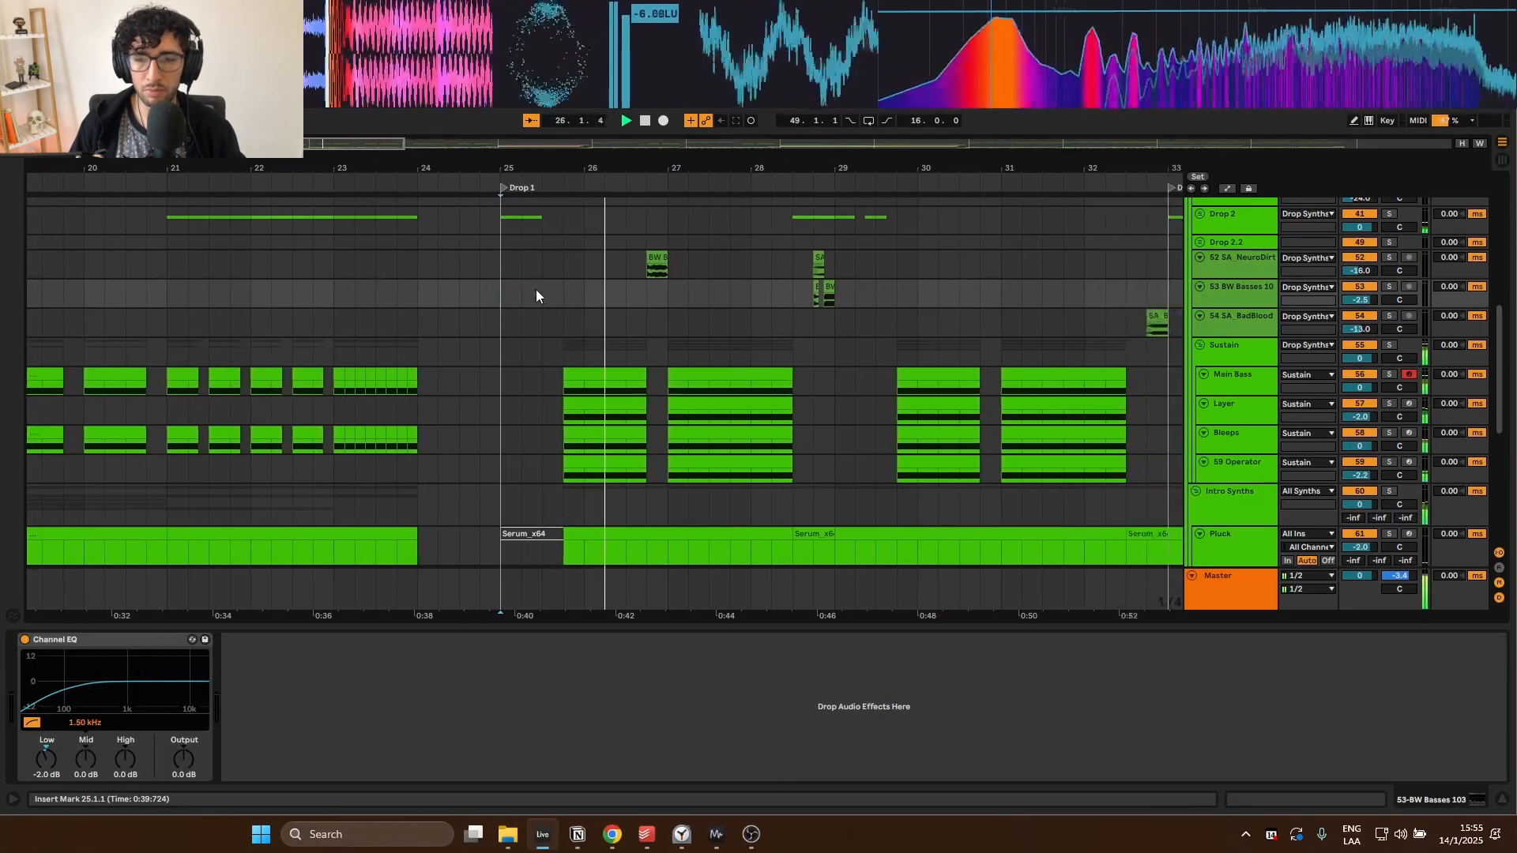
scroll(530, 287, down, 1)
scroll(534, 292, up, 1)
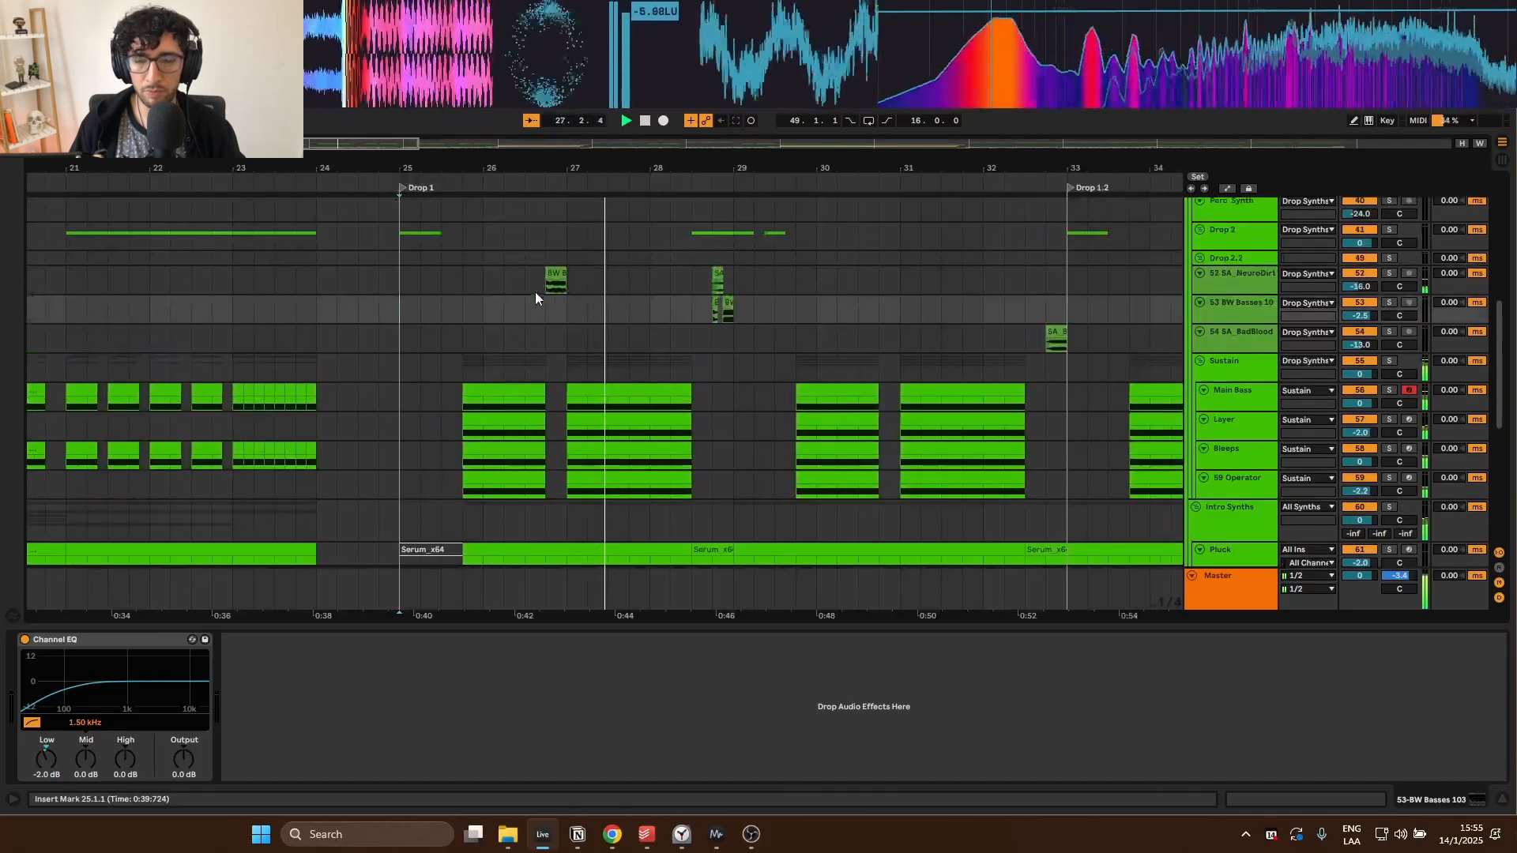
scroll(533, 300, up, 4)
click(539, 372)
scroll(534, 367, down, 3)
click(496, 355)
key(space)
scroll(489, 371, down, 1)
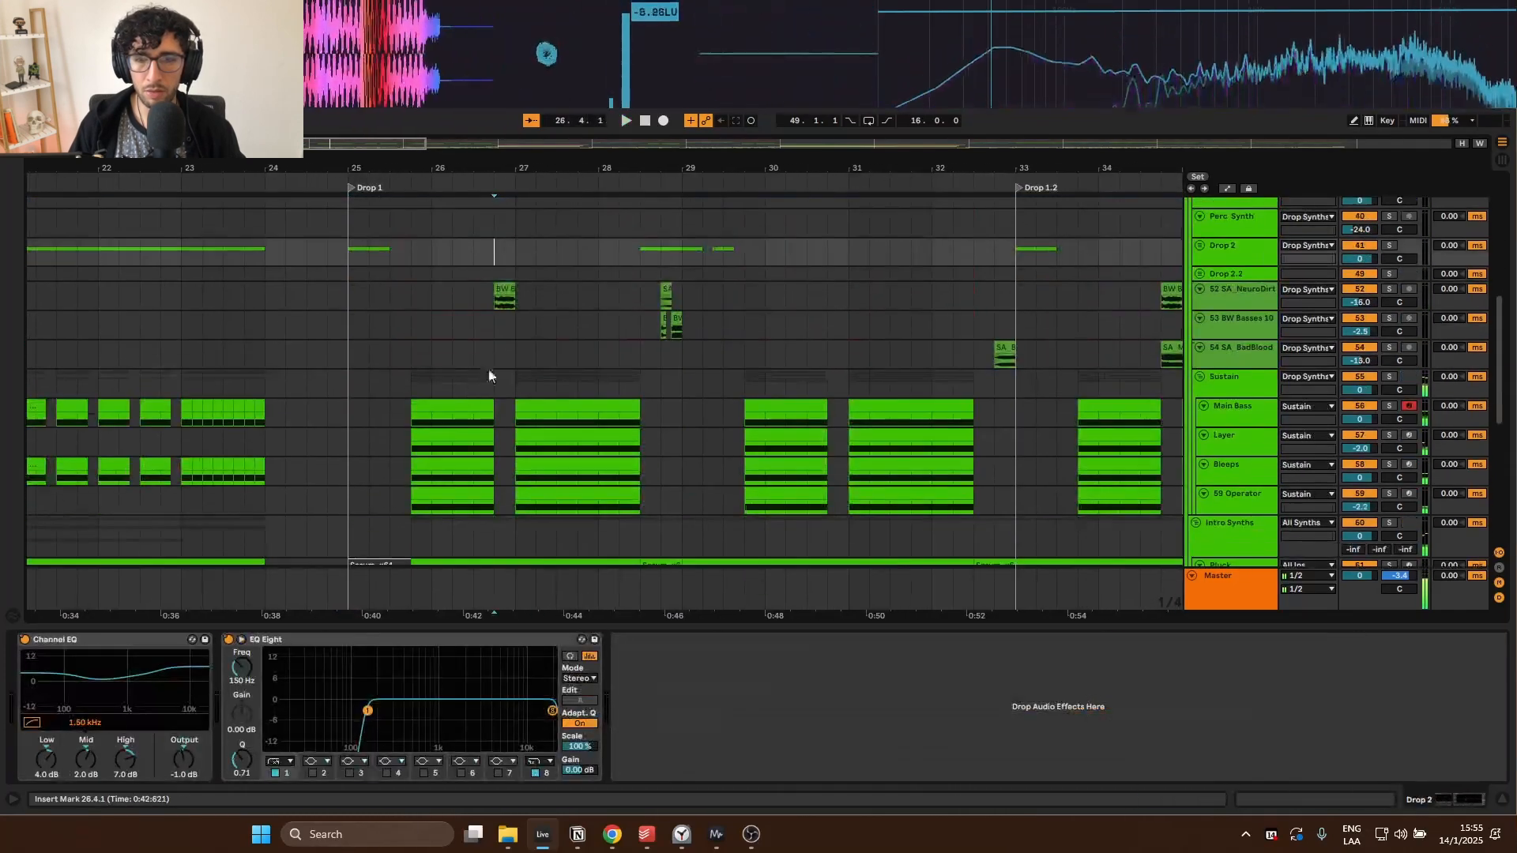
Step: Mute the Layer, Bleeps, 59 Operator and Pluck tracks
click(454, 383)
click(1226, 443)
shift+click(1243, 497)
click(1358, 437)
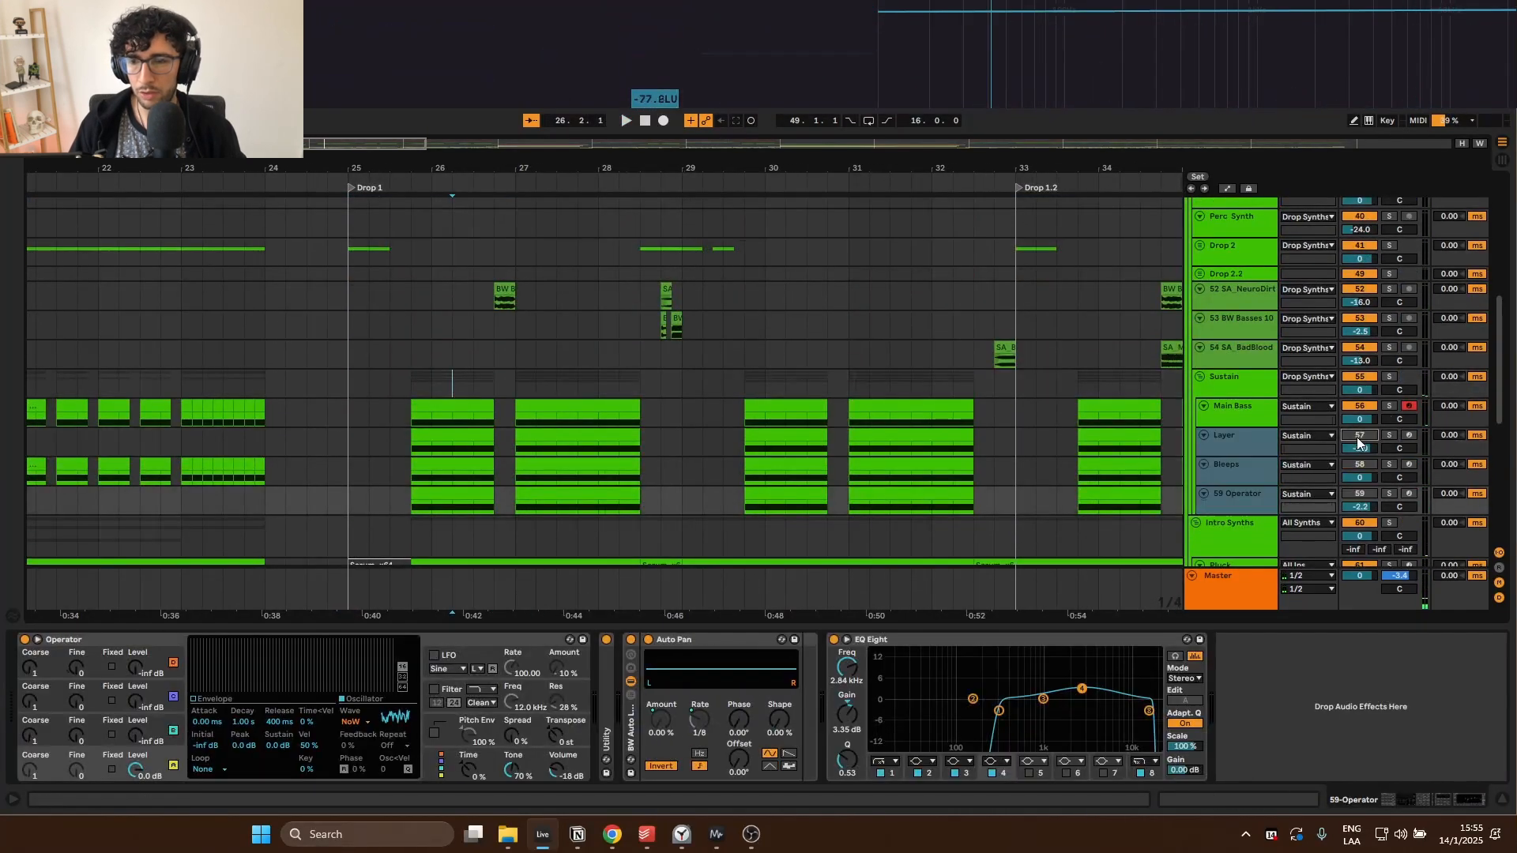
scroll(263, 405, down, 3)
click(327, 395)
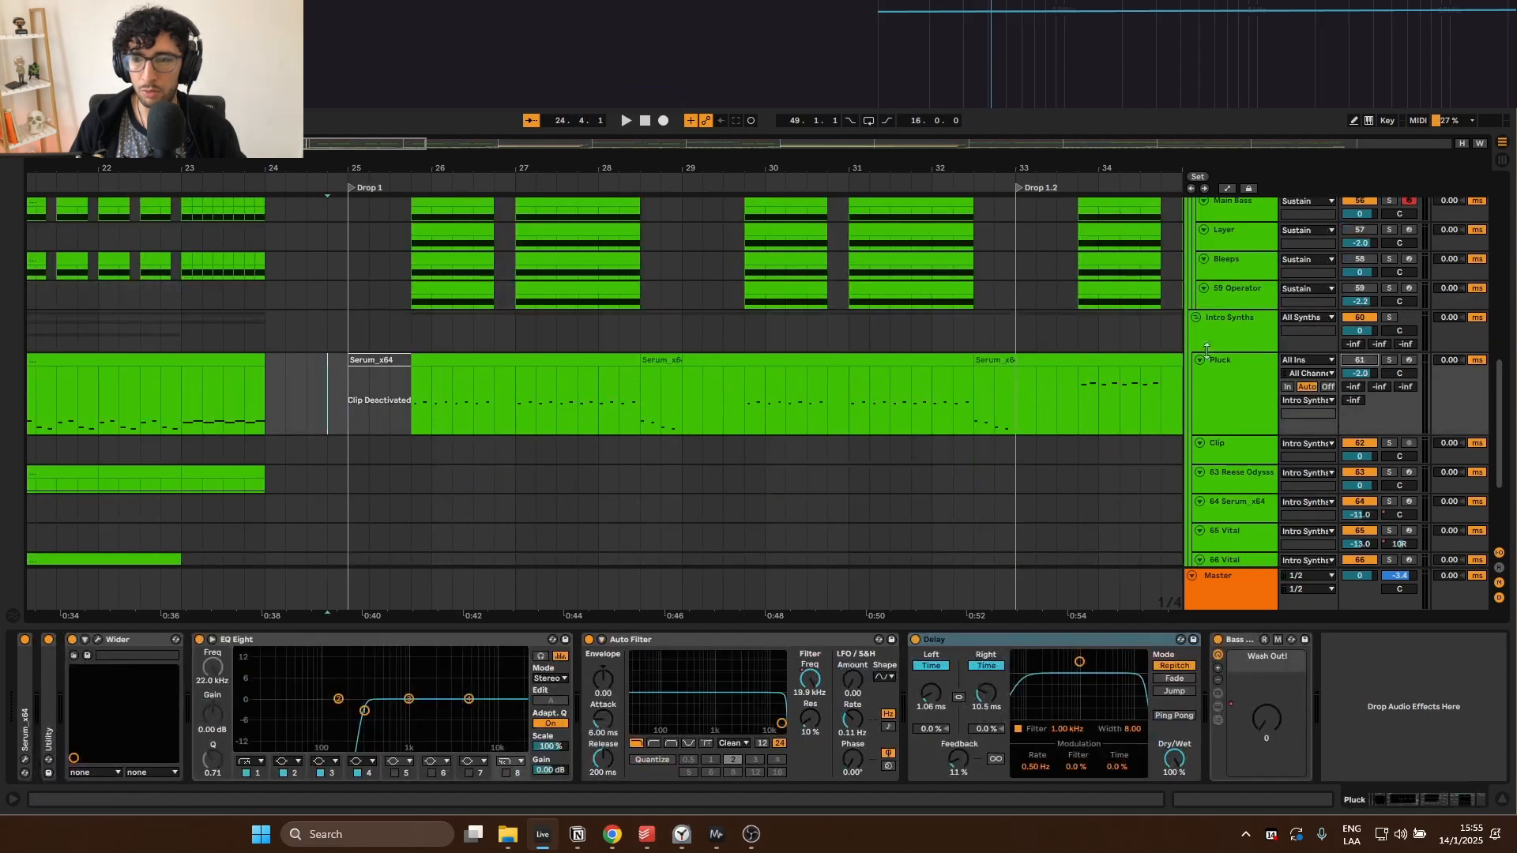
Step: Play the drop from 25.1.1 and again from 25.4.1 to hear the Main Bass without its supporting layers
click(349, 245)
key(space)
scroll(392, 296, up, 2)
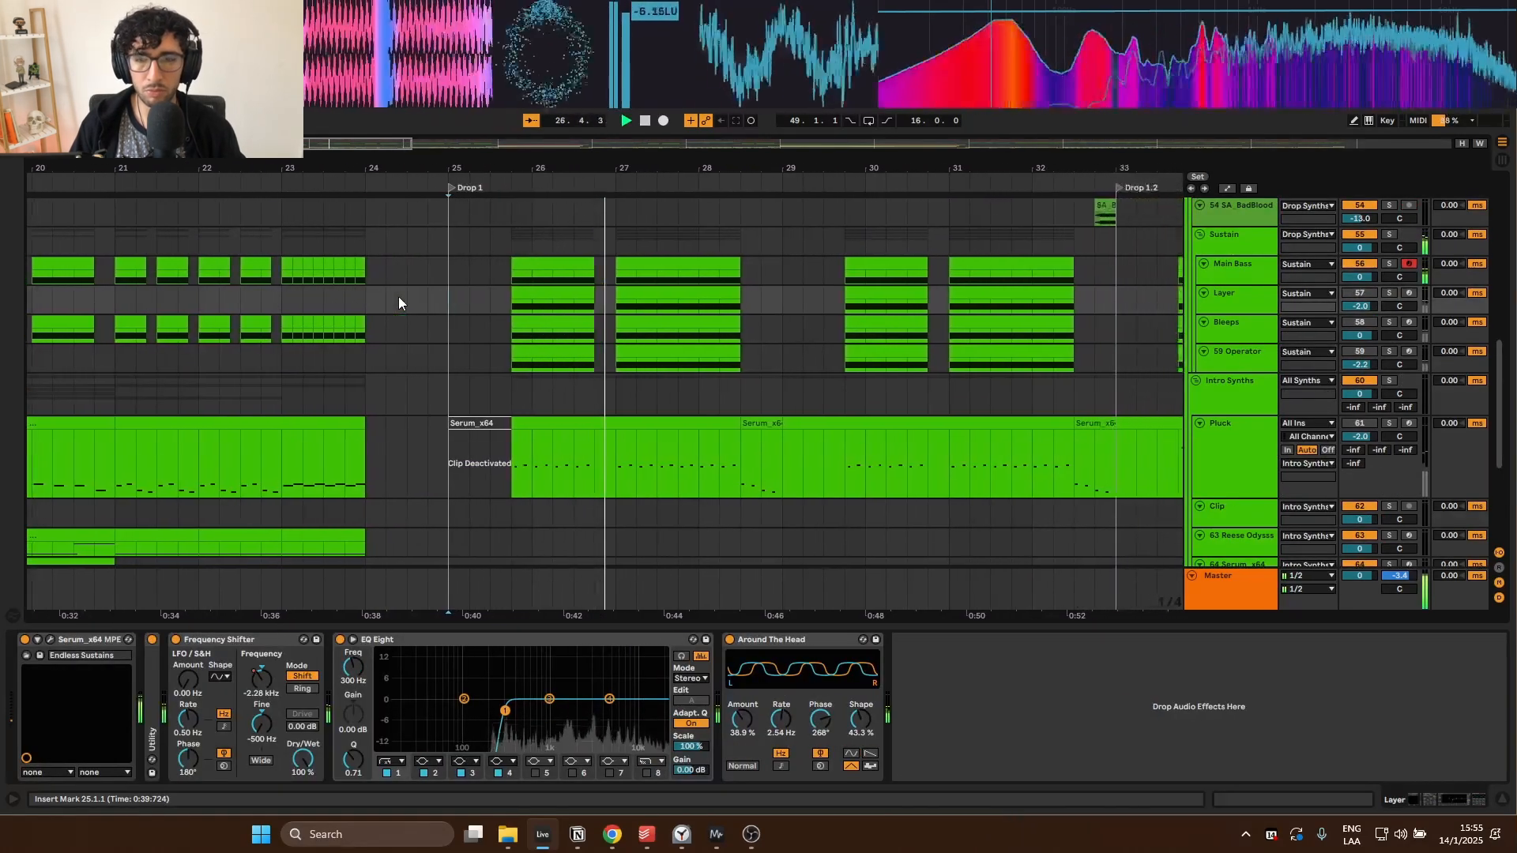
click(488, 275)
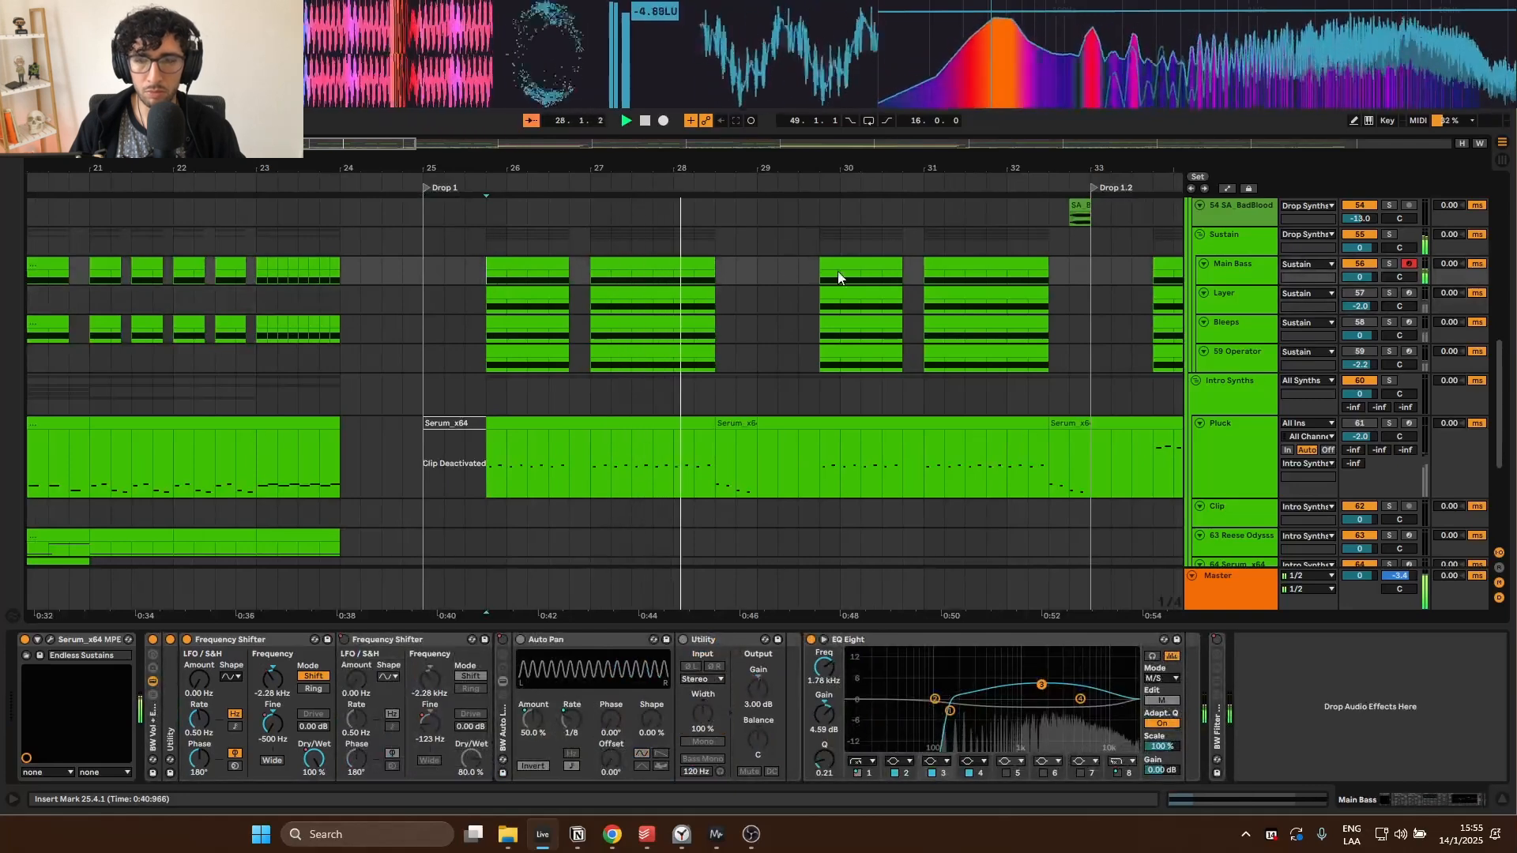
key(space)
Step: Unmute the Layer, Bleeps, 59 Operator and Pluck tracks
click(1242, 295)
shift+click(1241, 354)
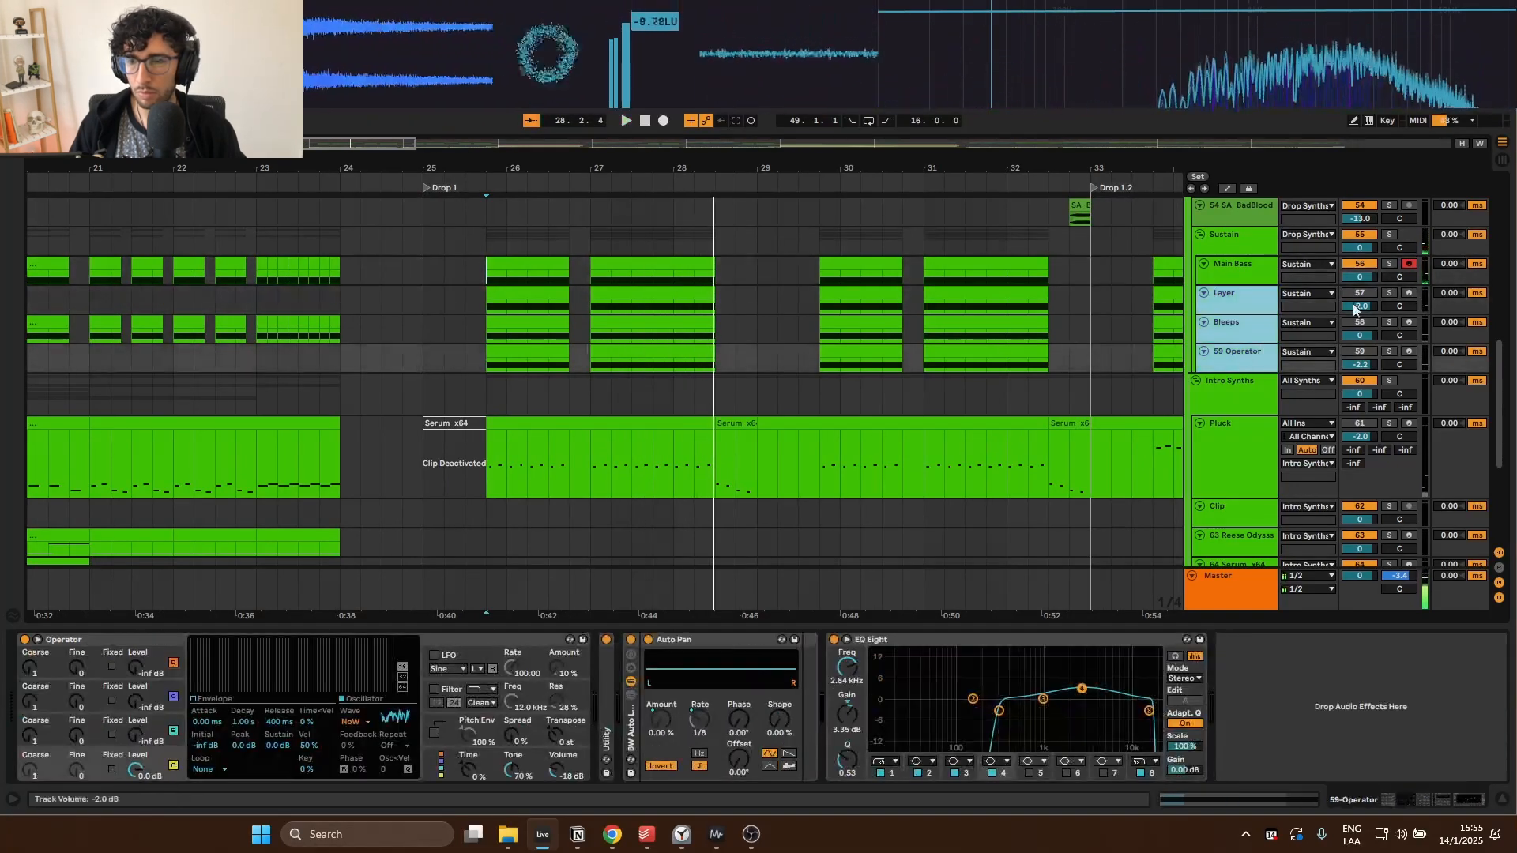
click(1359, 294)
Step: Play Drop 1 again with all synth layers active and look over the tracks in the Drop Synths group
click(773, 242)
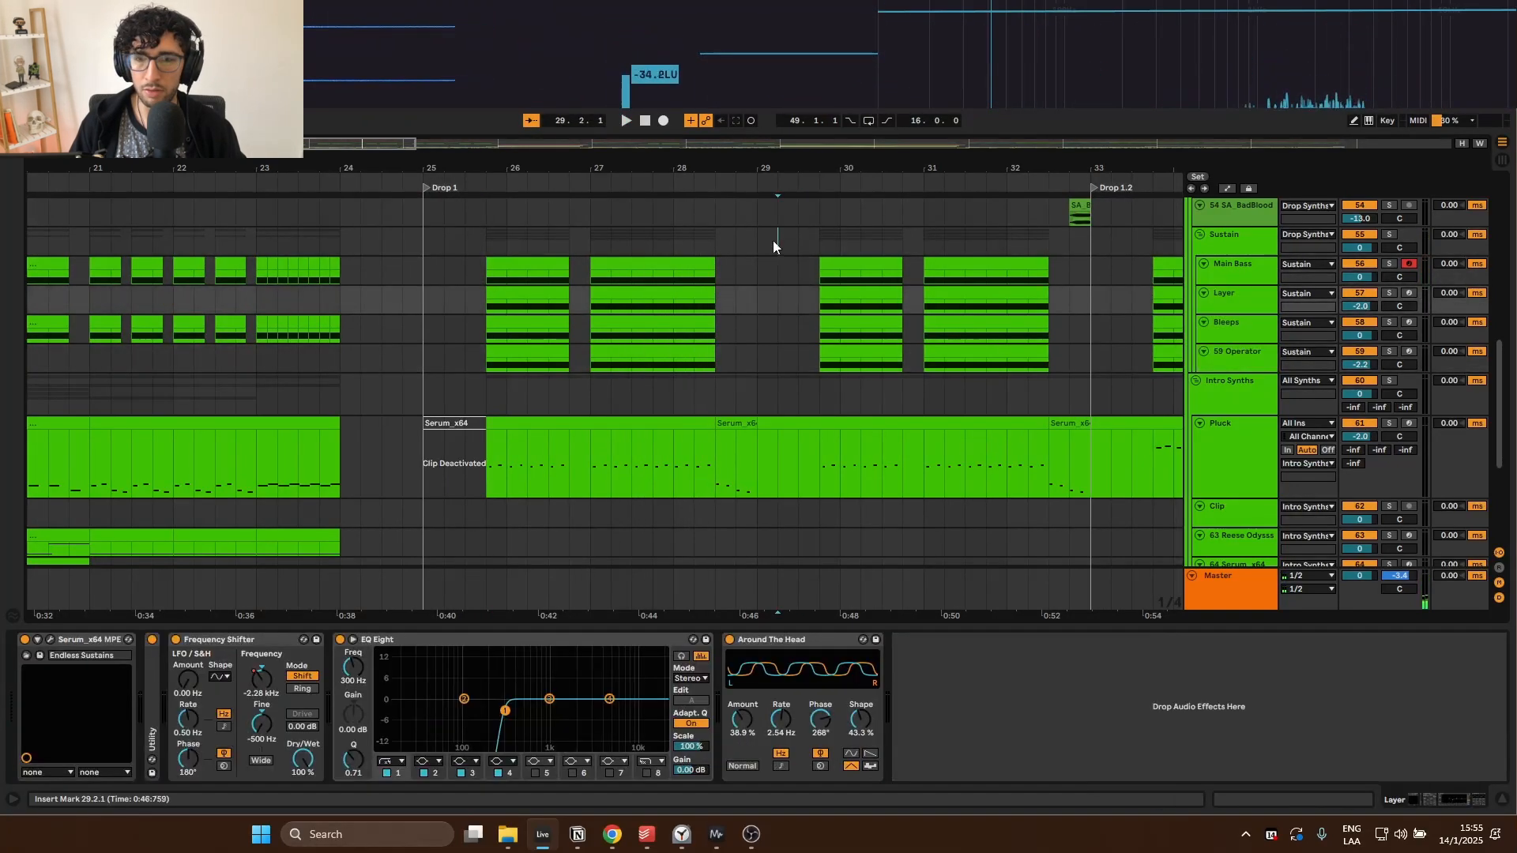
scroll(559, 352, right, 4)
scroll(558, 351, up, 3)
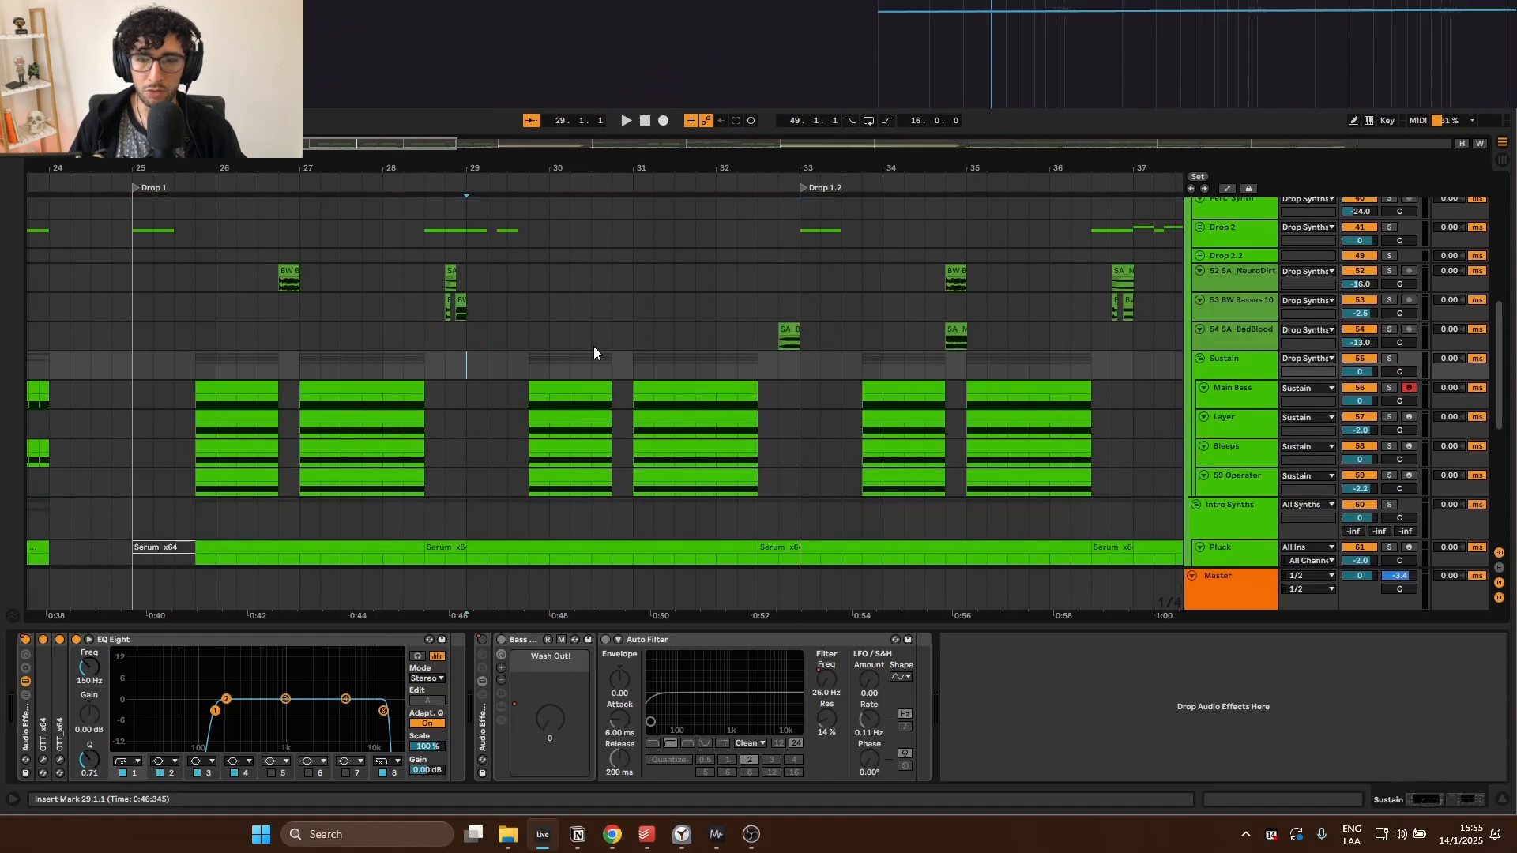
key(space)
scroll(594, 346, left, 3)
scroll(609, 324, down, 3)
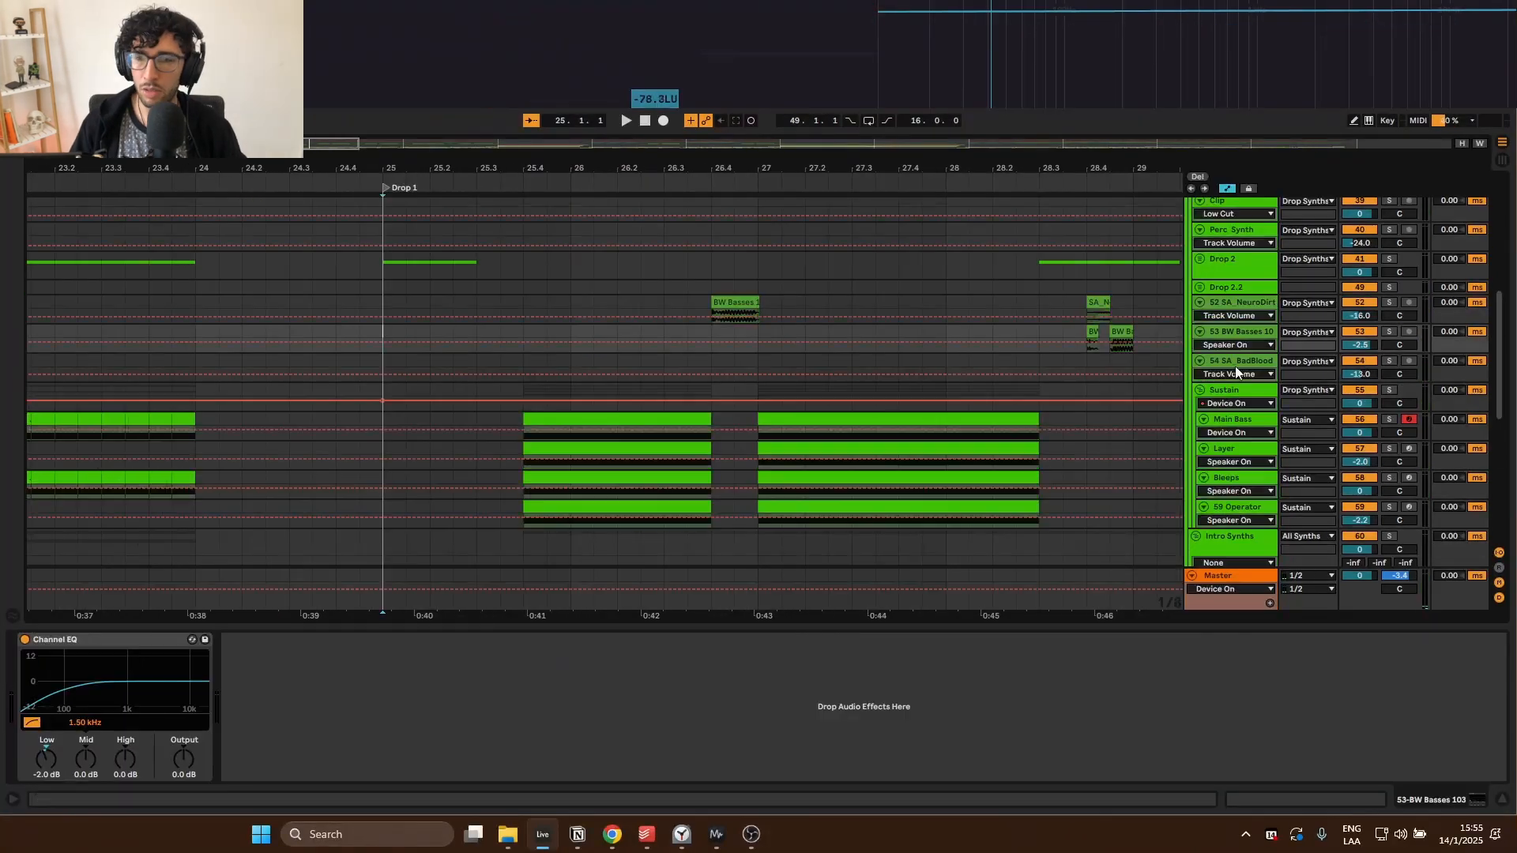
Step: Collapse the Drop Synths group and display the whole arrangement from Intro to Break
scroll(1236, 372, up, 4)
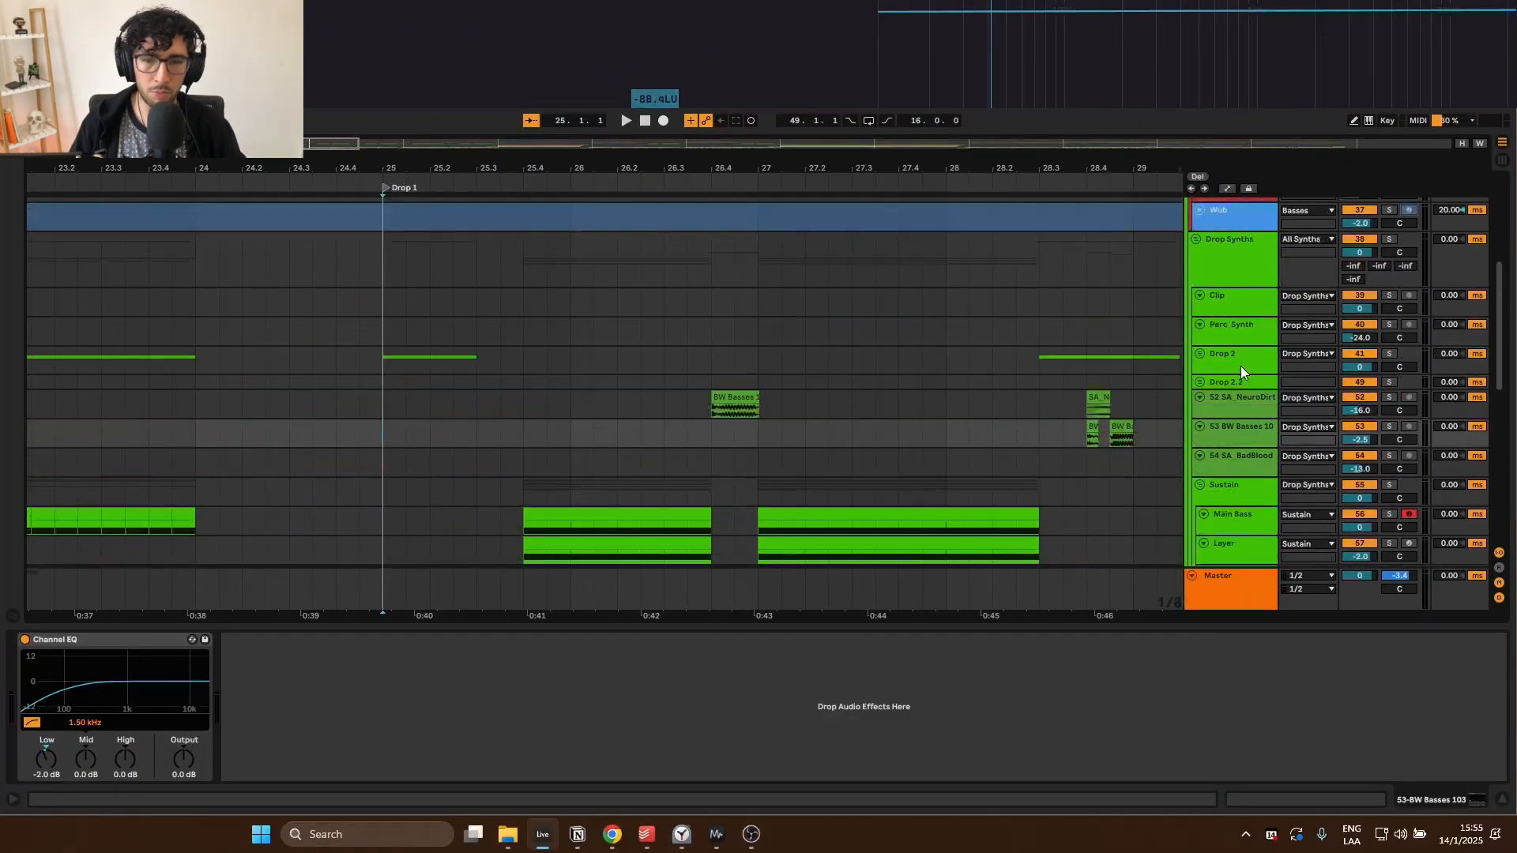
click(1197, 255)
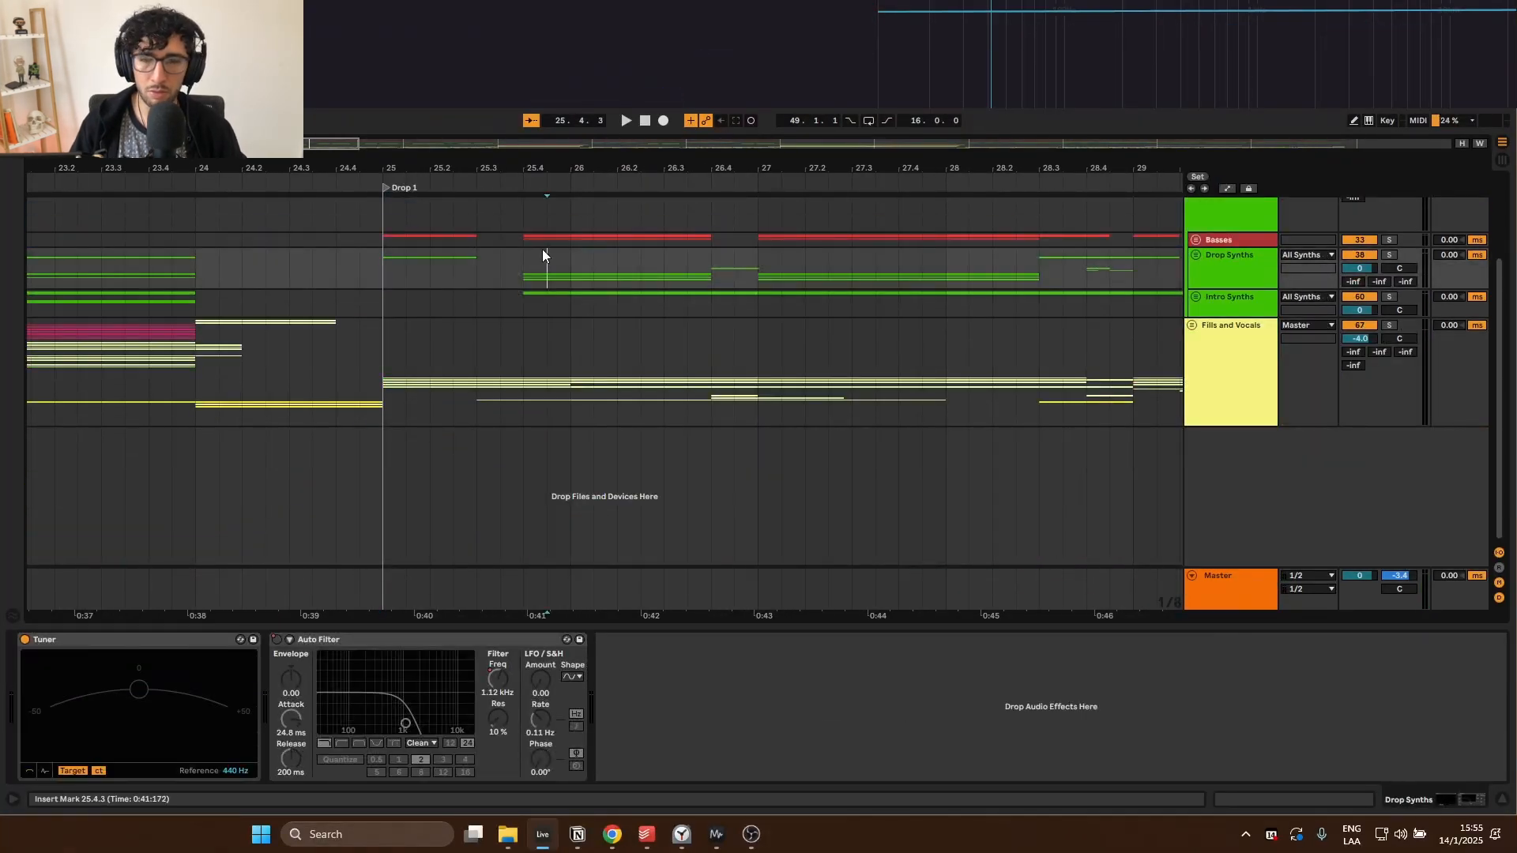
scroll(517, 268, down, 5)
click(778, 298)
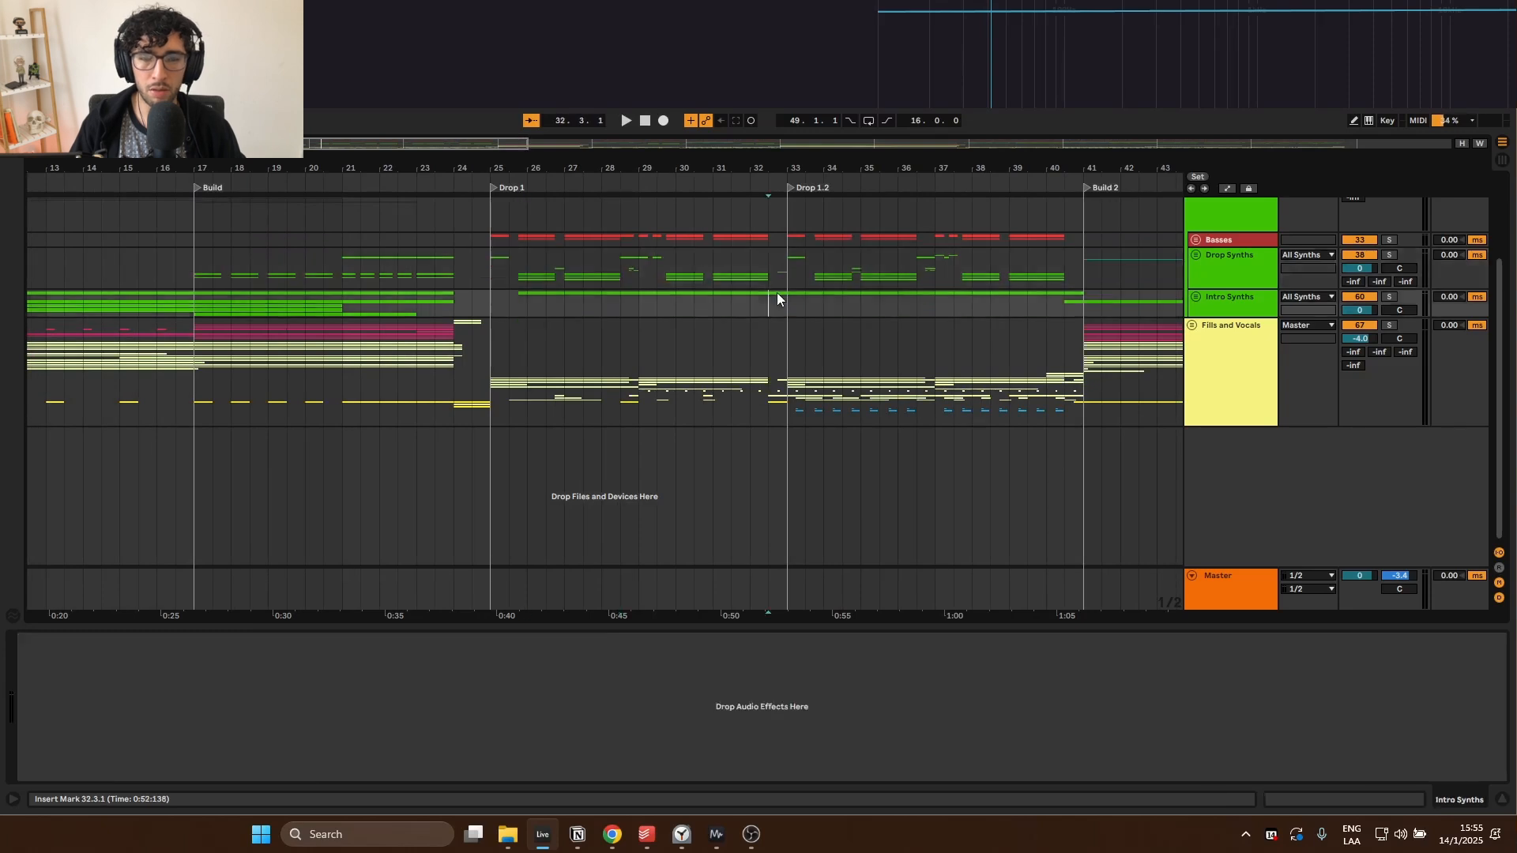
scroll(474, 269, down, 3)
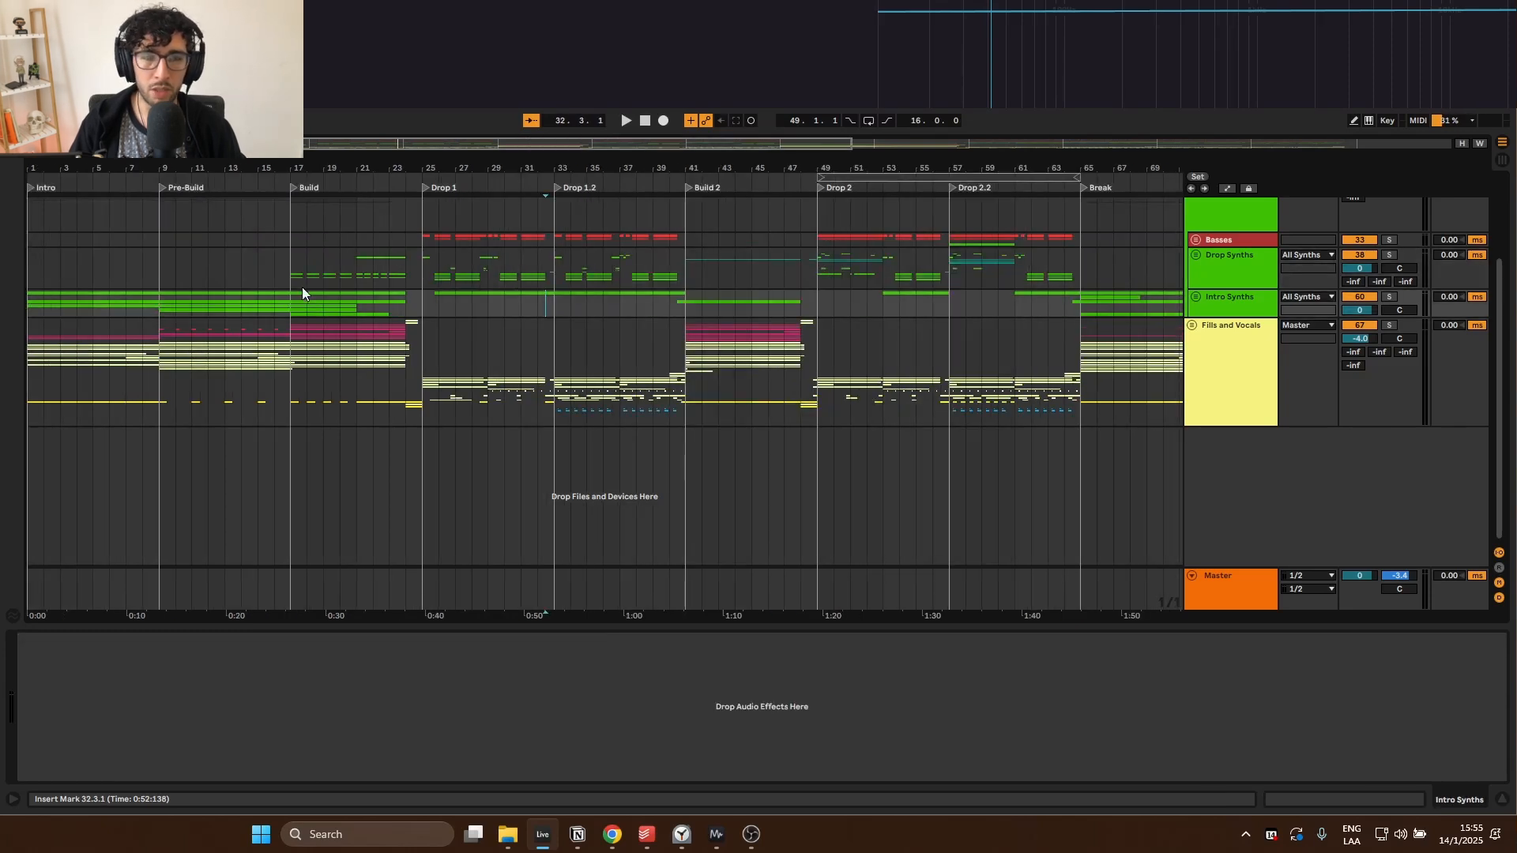